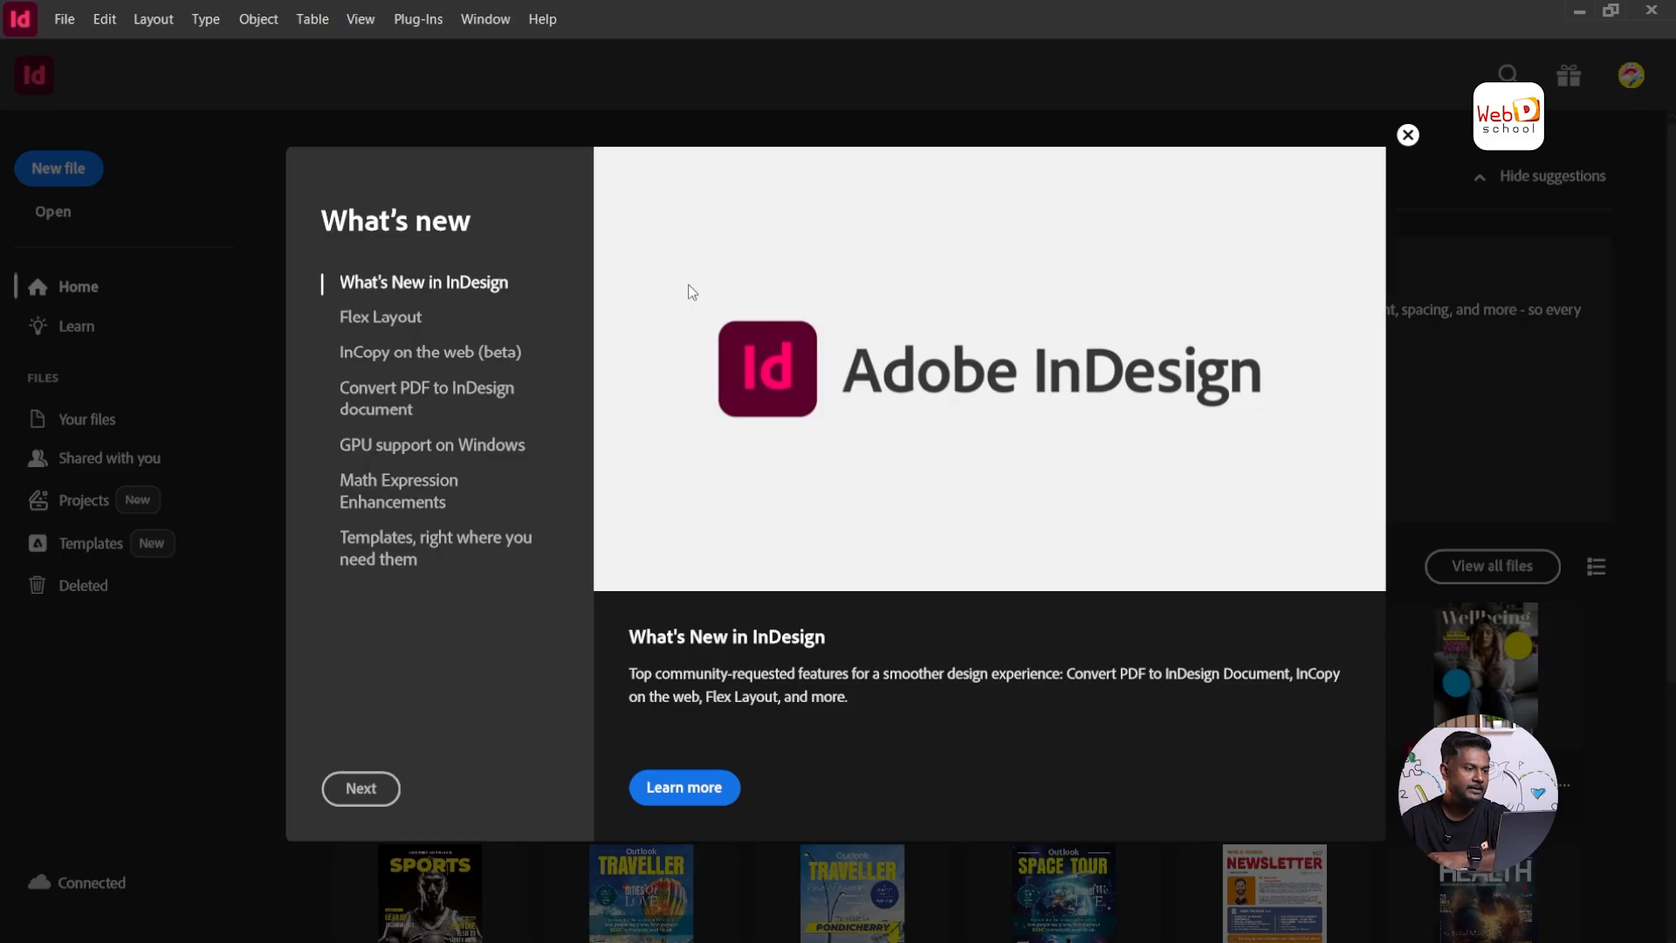
Step: View the Flex Layout topic in the What's new window and close the window
left_click(381, 317)
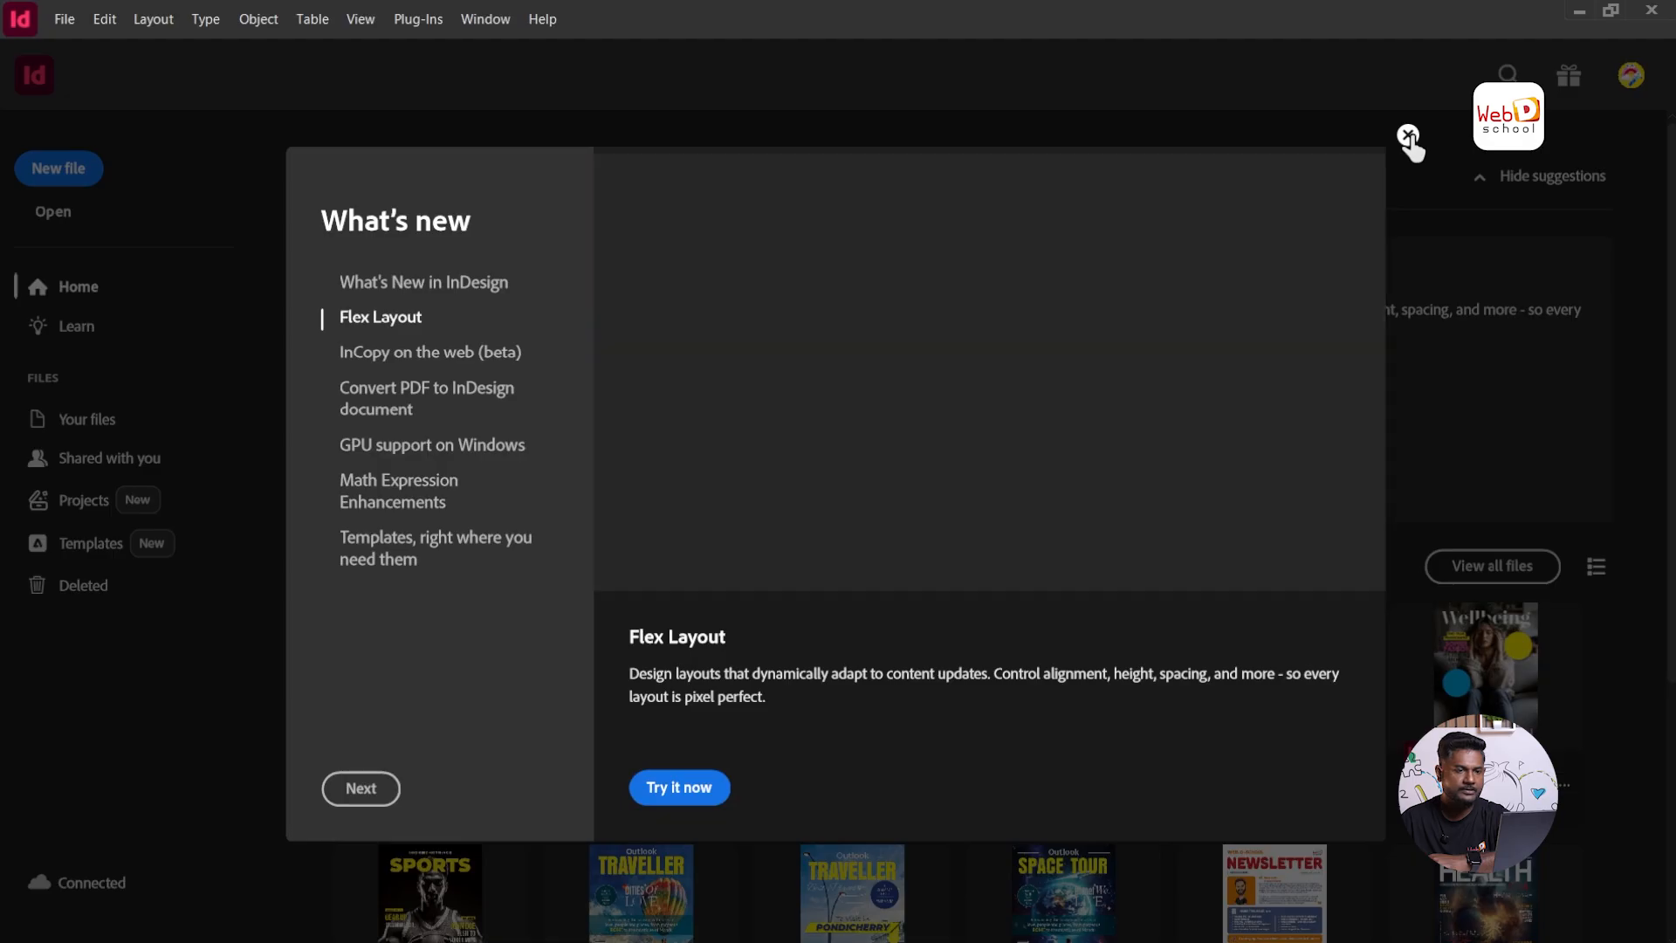
left_click(1408, 135)
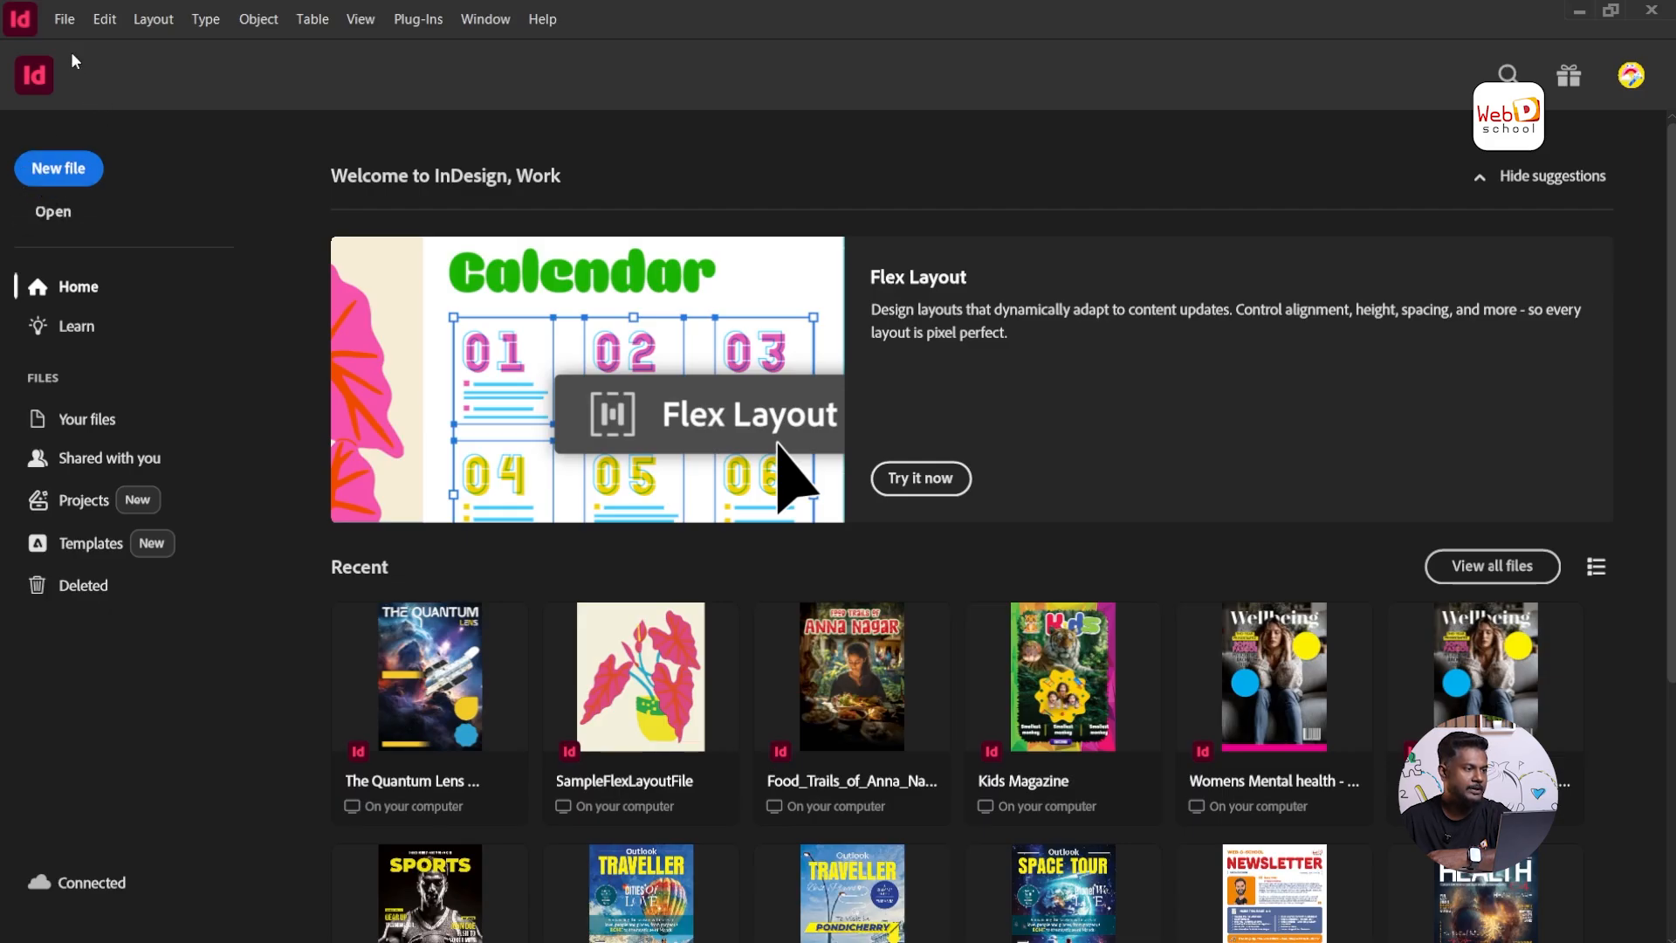
left_click(63, 21)
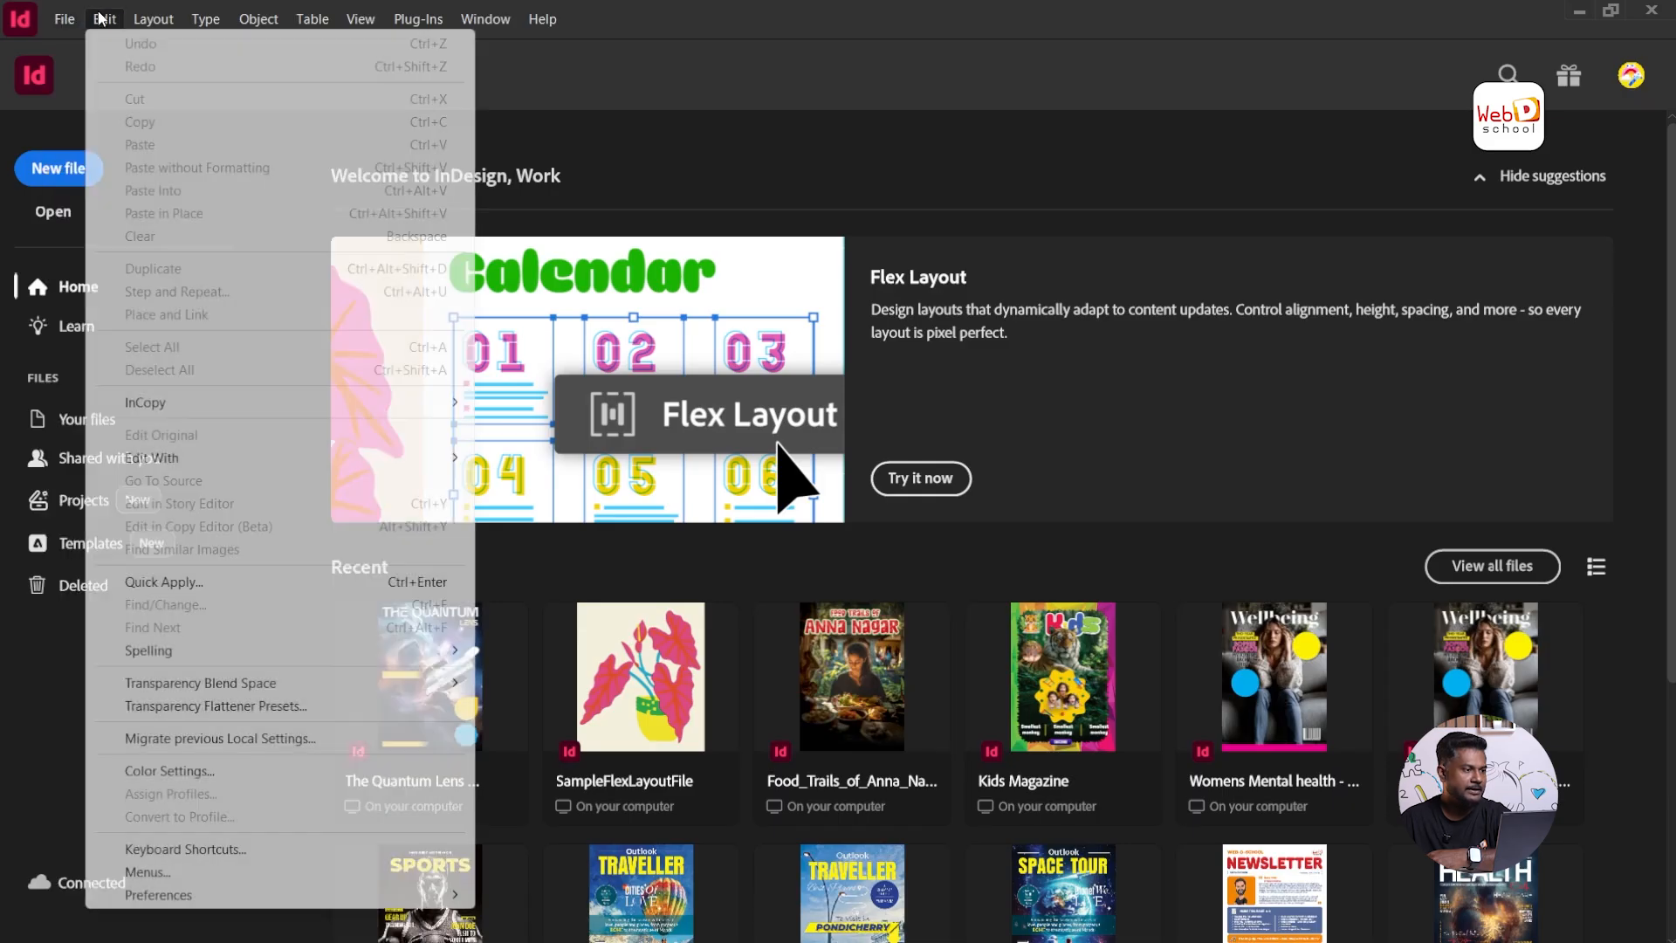
left_click(732, 8)
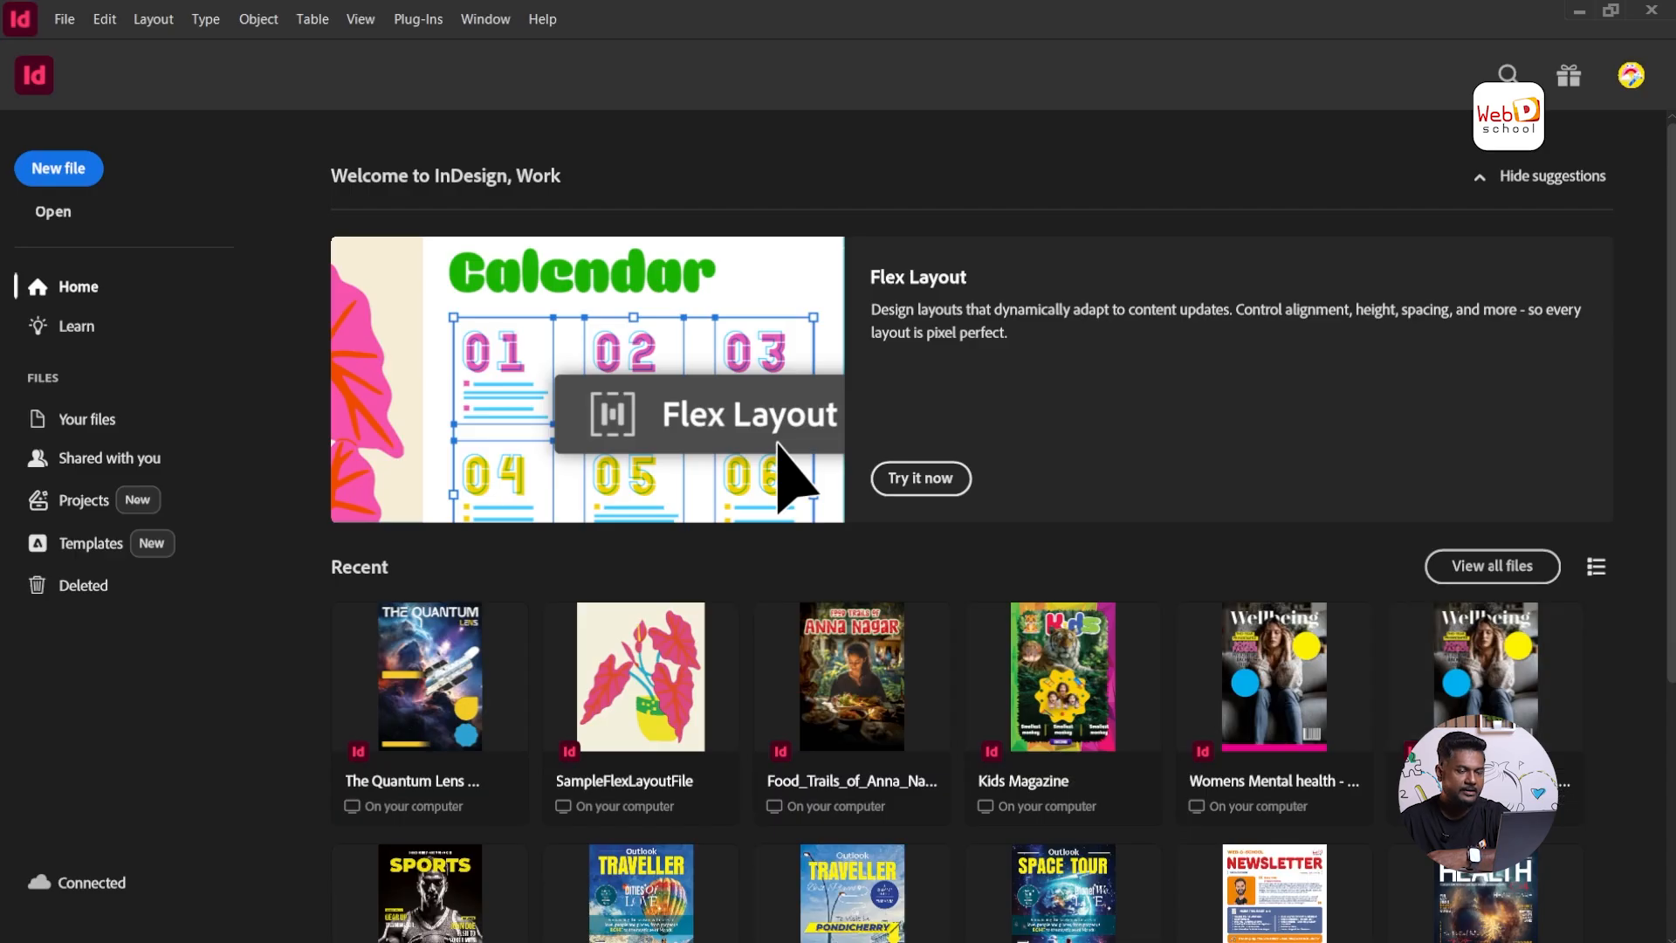
Step: Open the recent document Outlook Traveller India travel.indd and update its modified links
scroll(1597, 668, "down", 2)
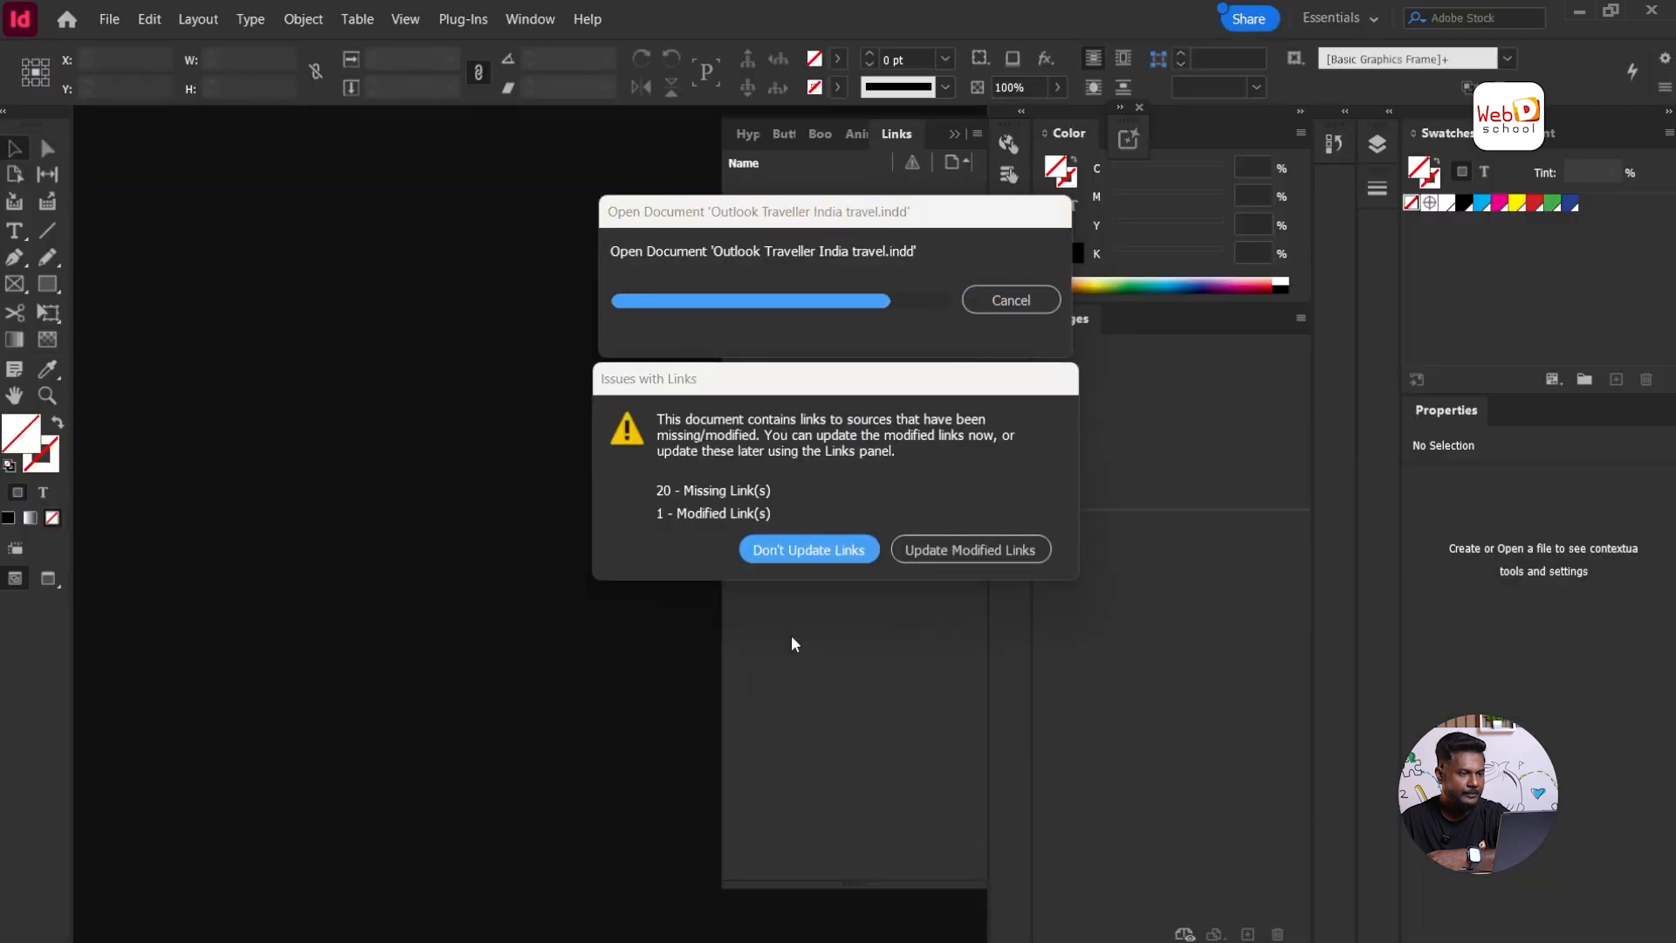
left_click(969, 550)
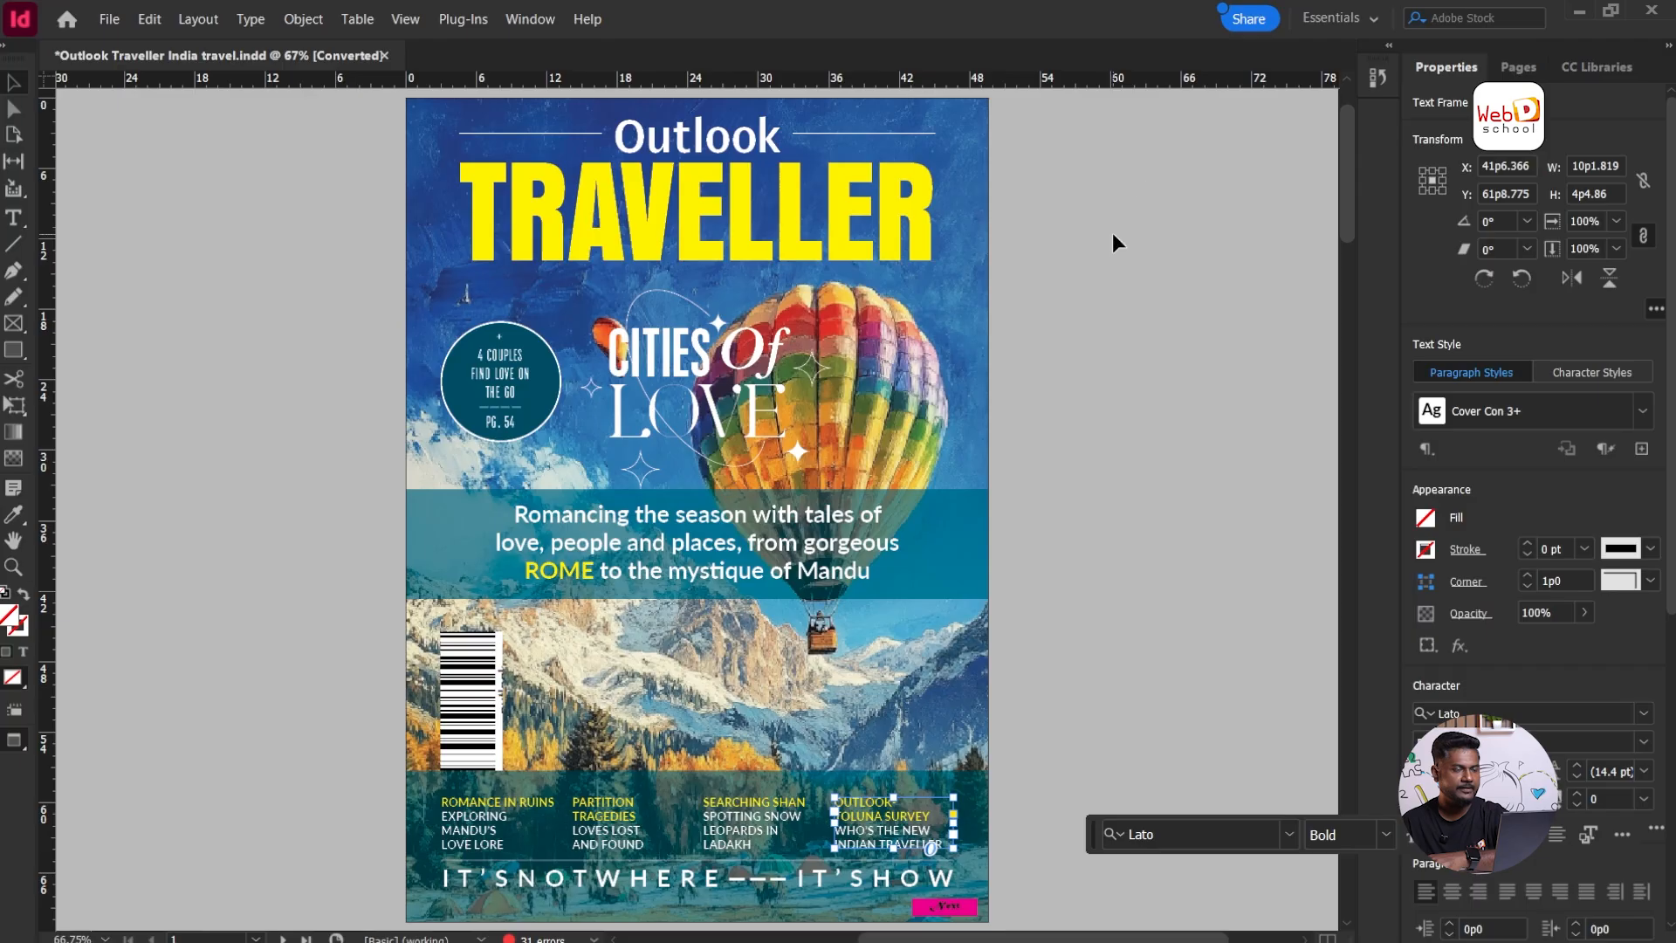
Step: Show the tools in two columns and switch the workspace to Essentials Classic
left_click(5, 46)
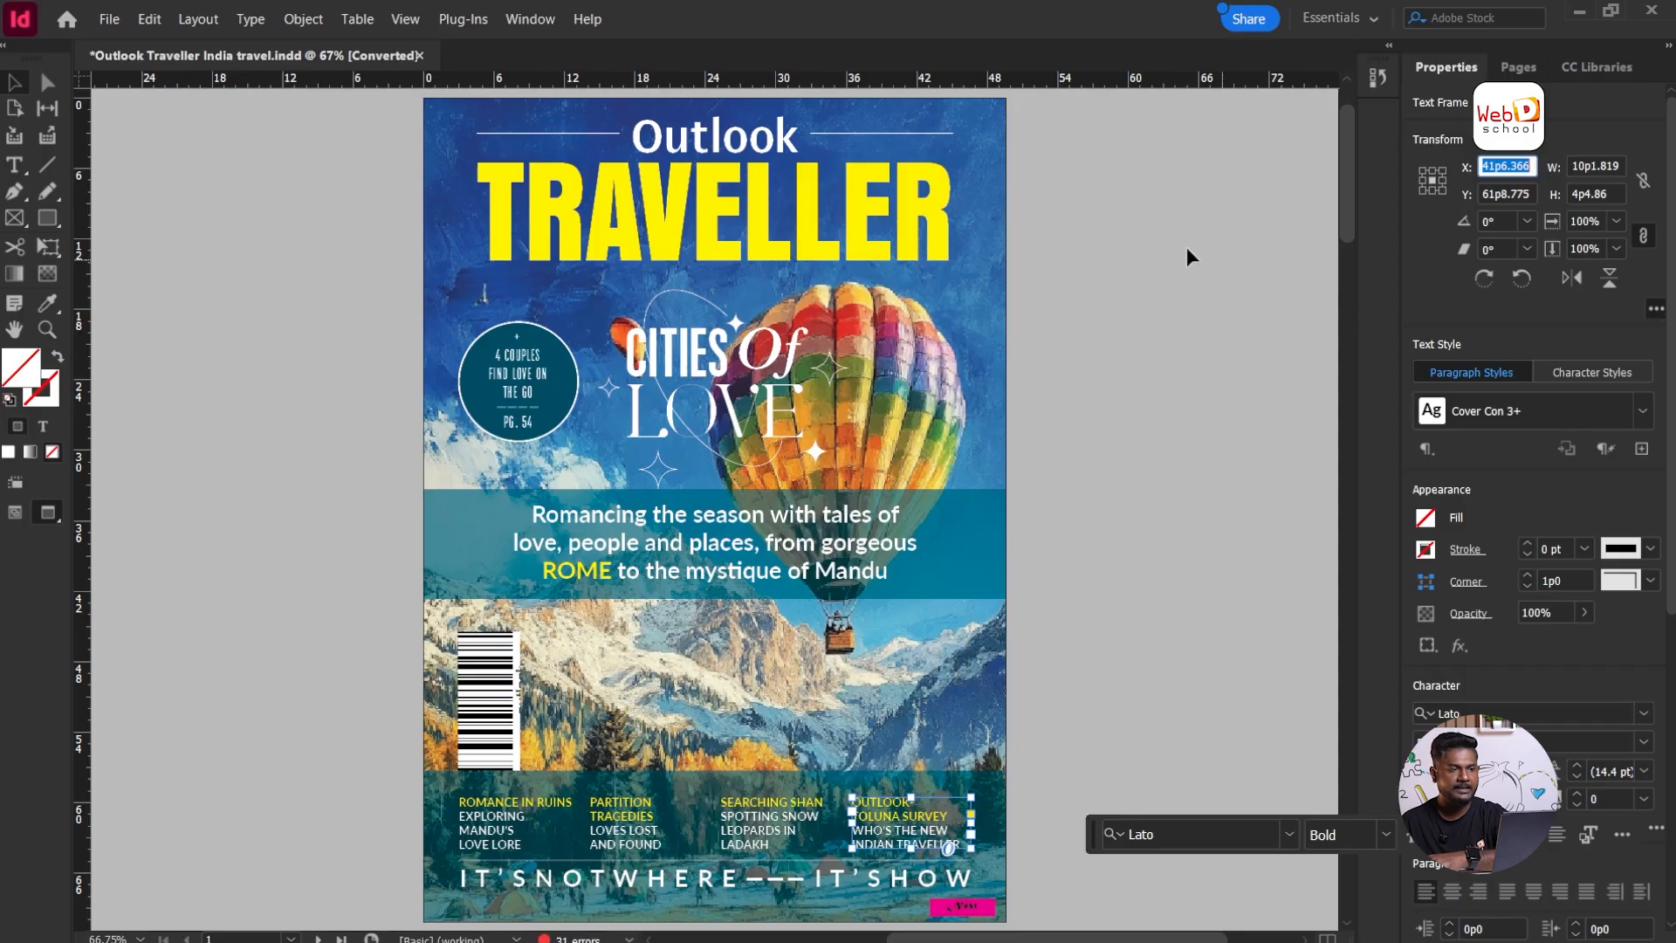
left_click(1347, 22)
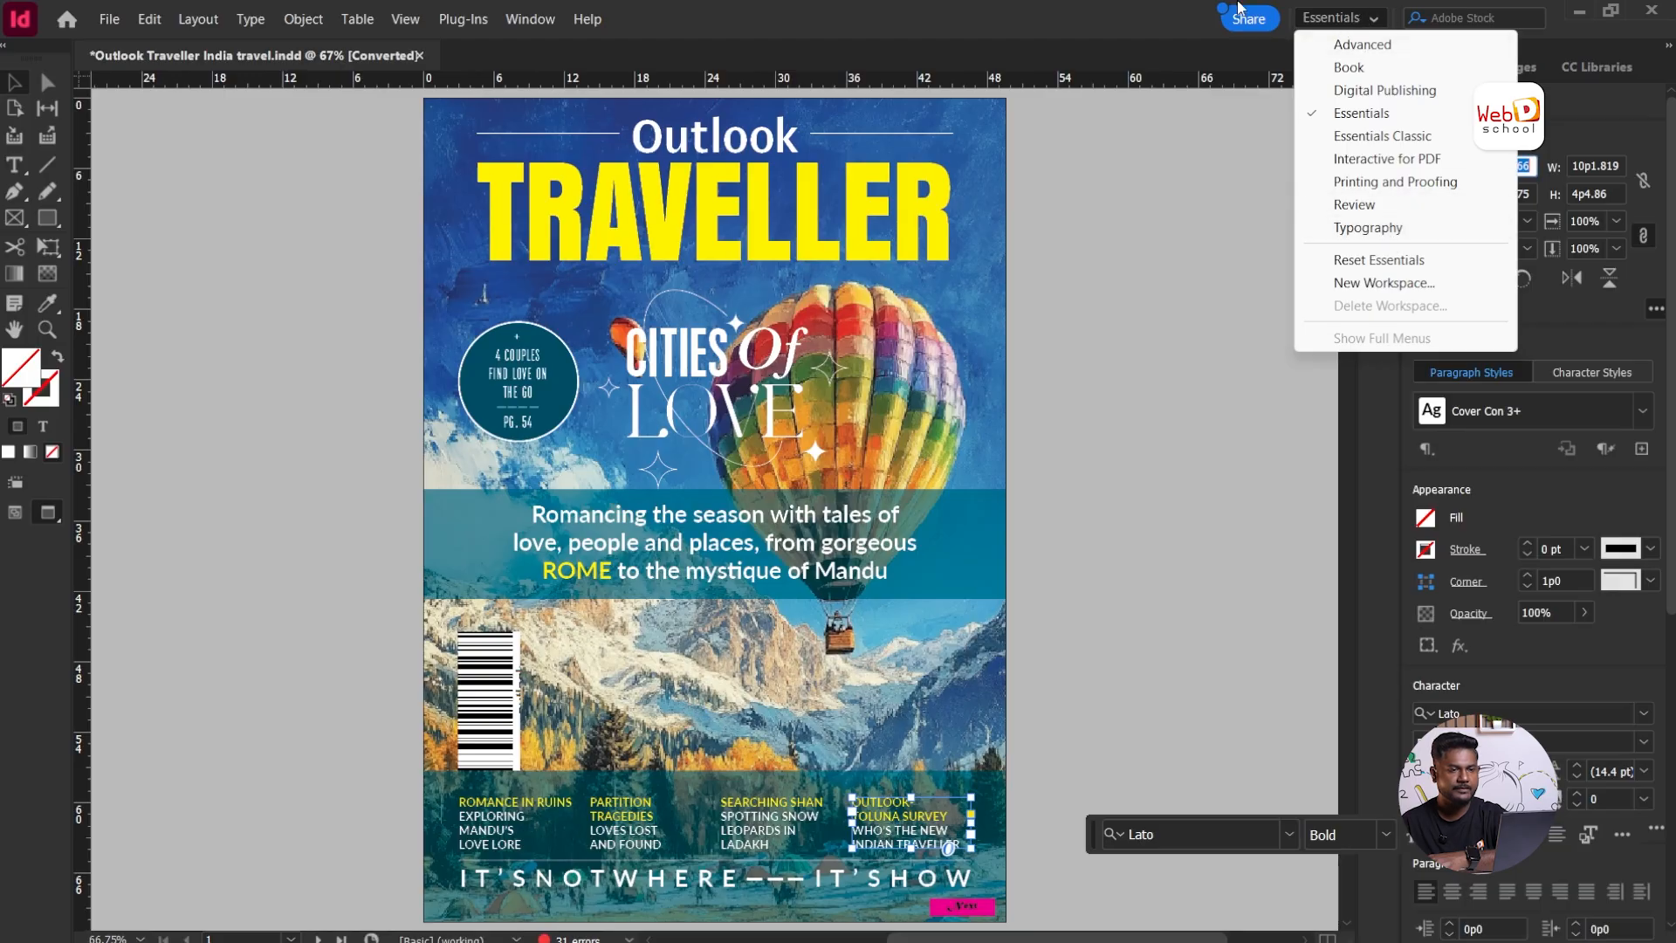
left_click(1364, 21)
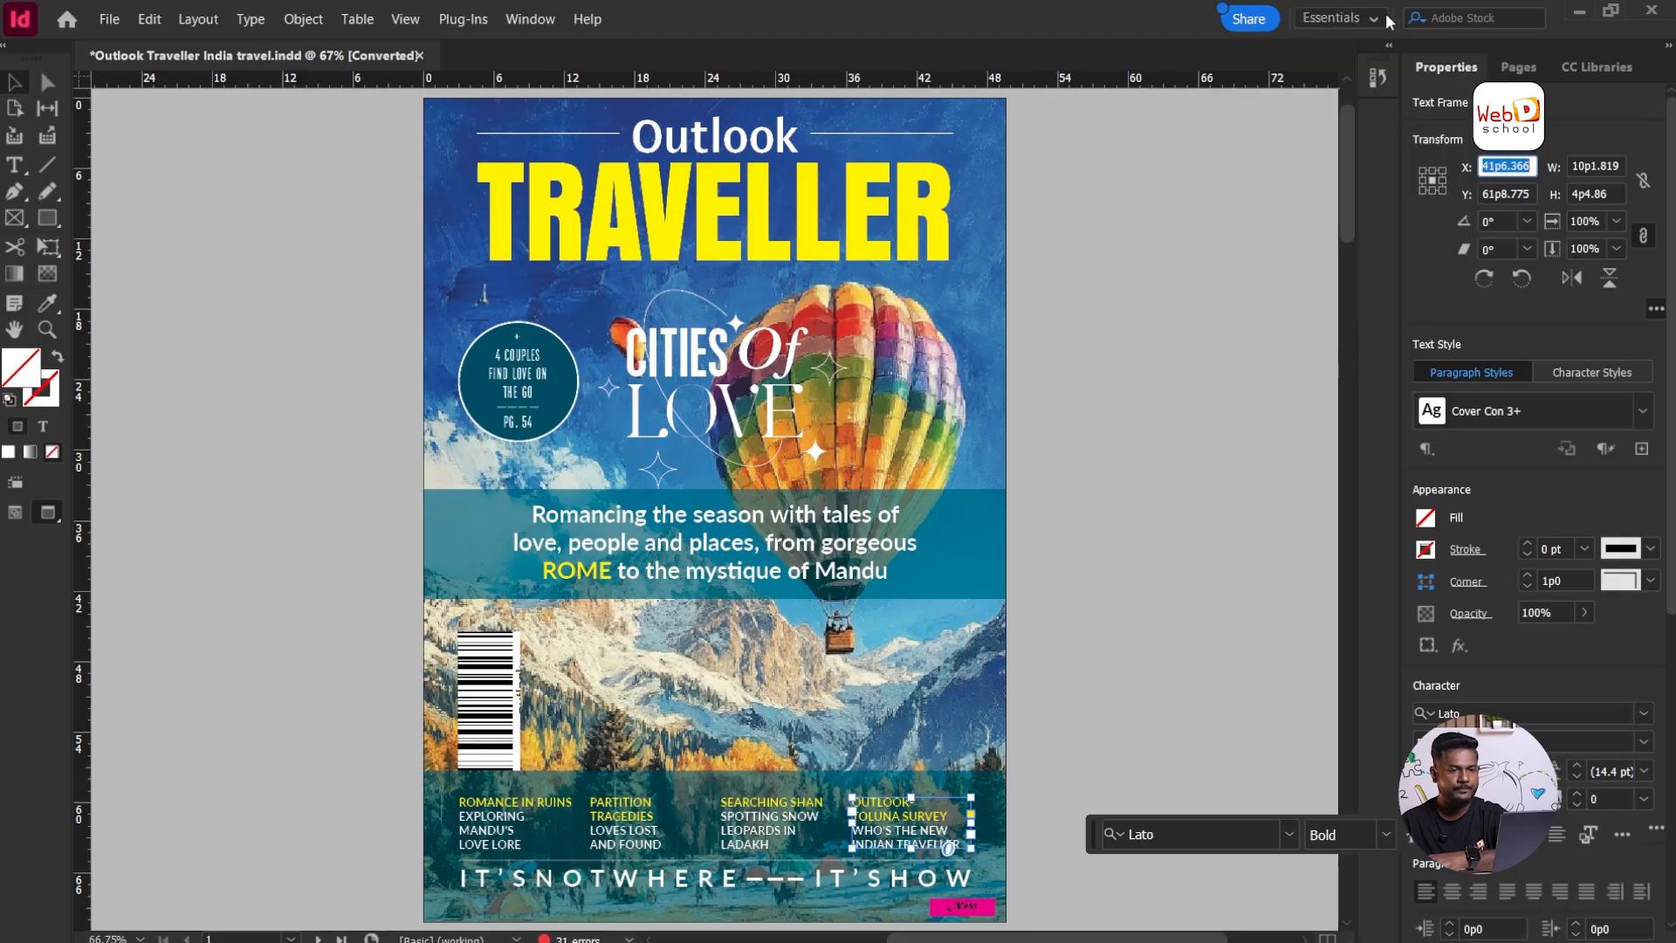
left_click(1365, 23)
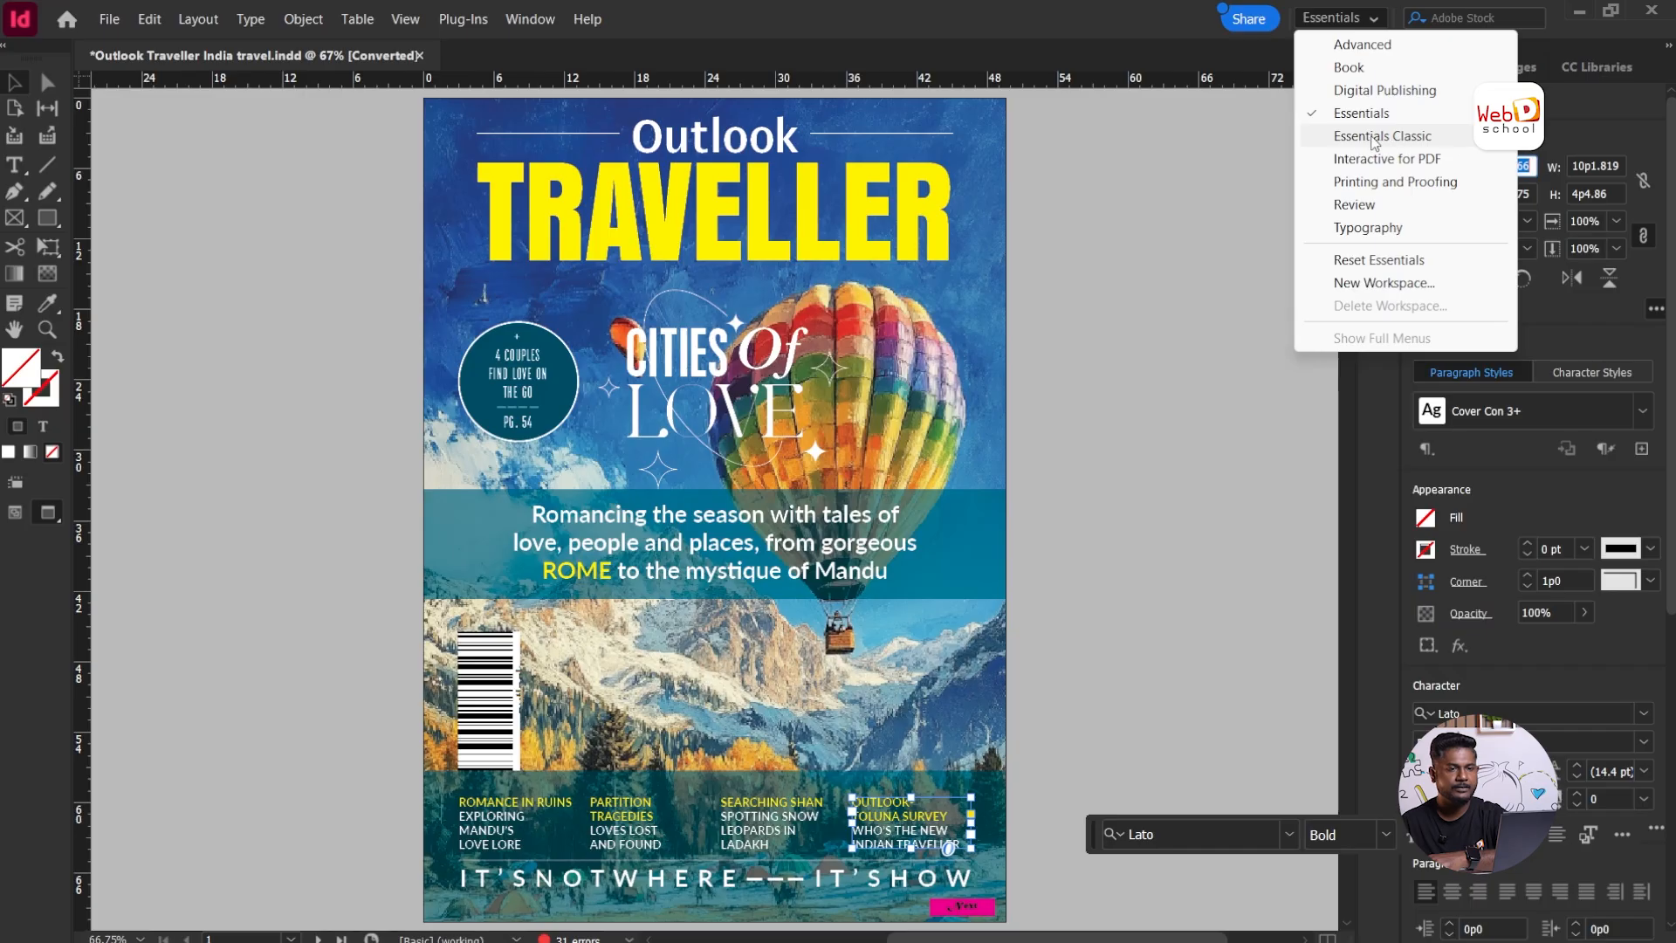
left_click(1423, 137)
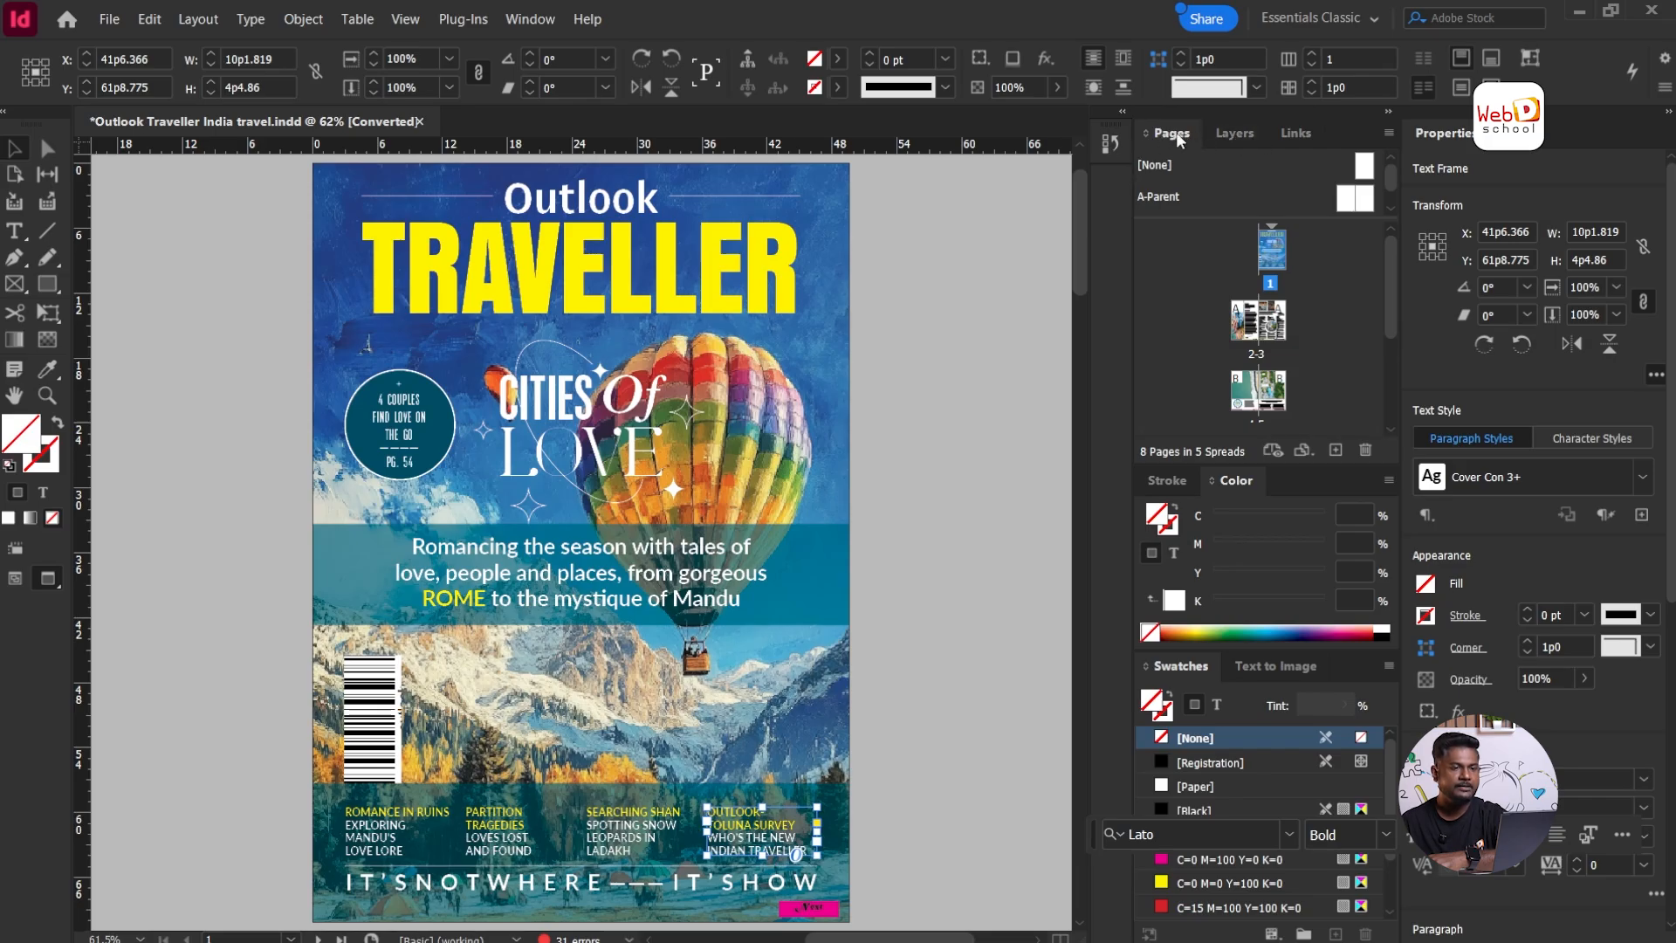
Step: Close the Layers panel in the Essentials Classic workspace
left_click(1235, 134)
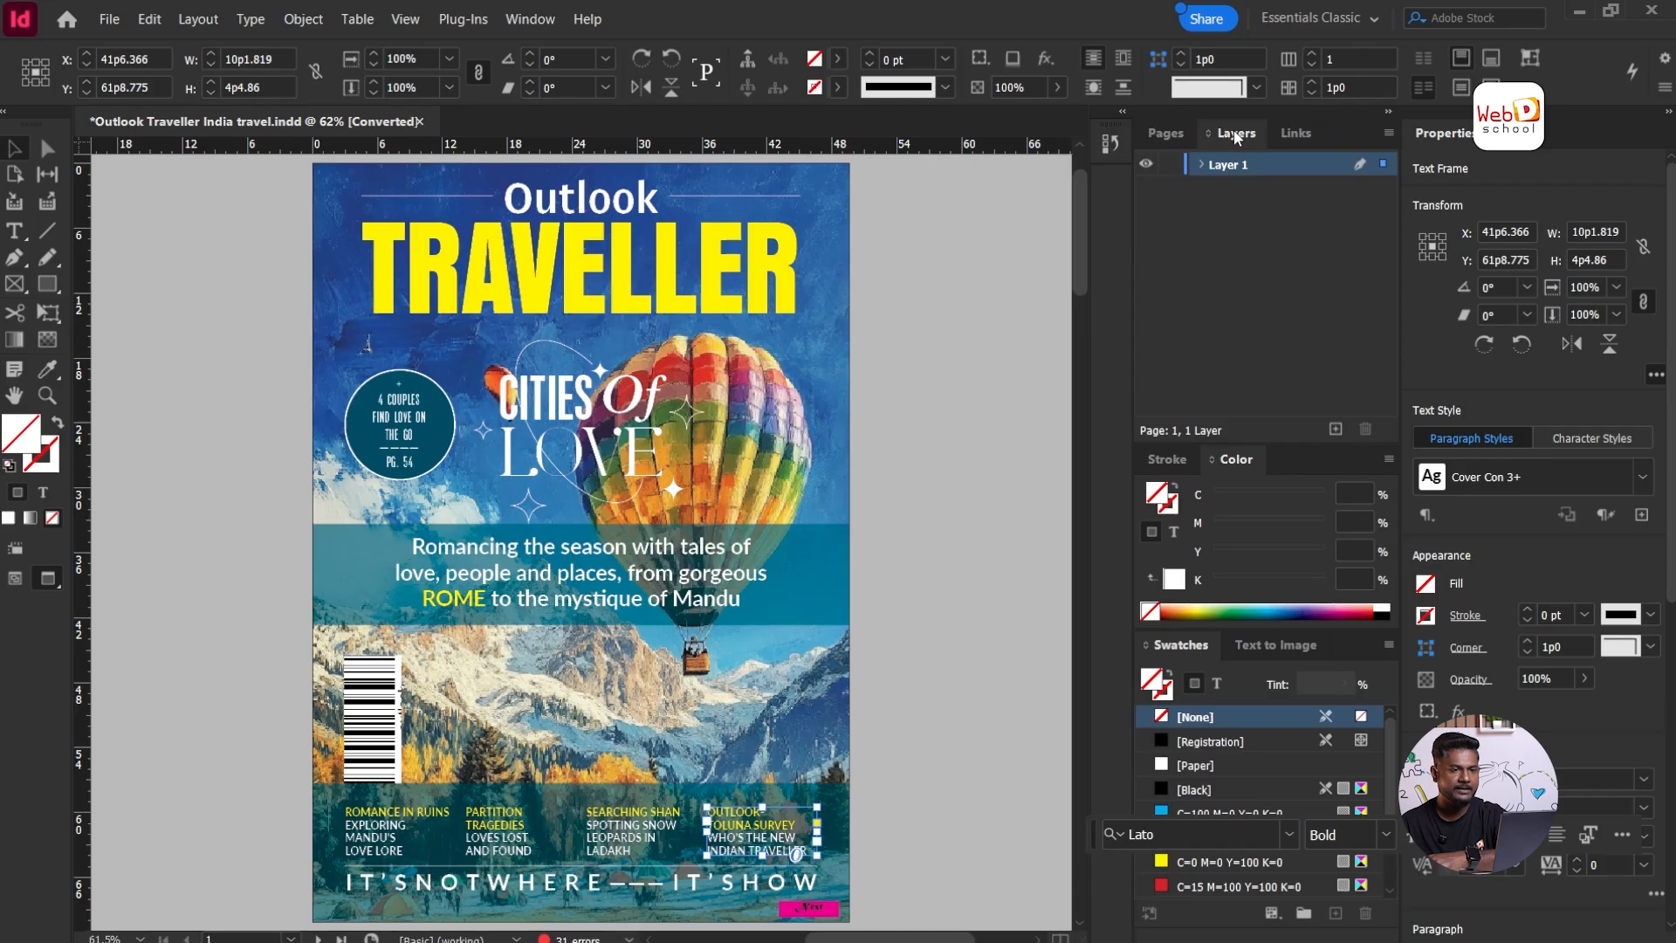
right_click(1232, 140)
left_click(1283, 154)
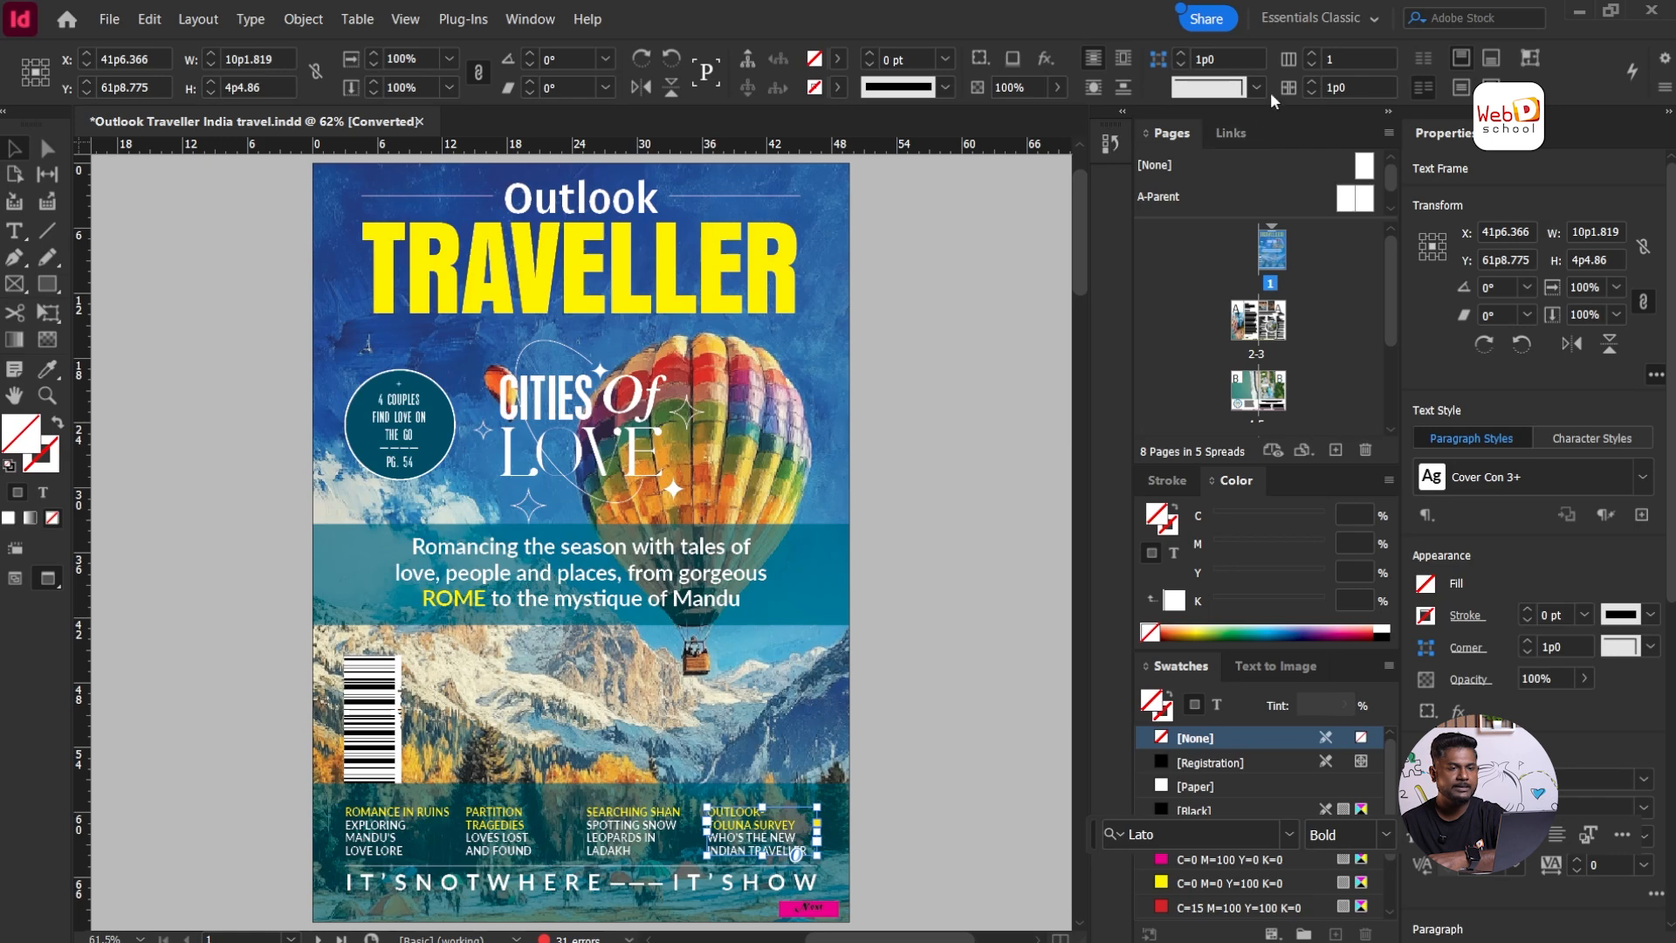
Step: Reset the Essentials Classic workspace to its default panel layout
left_click(1336, 18)
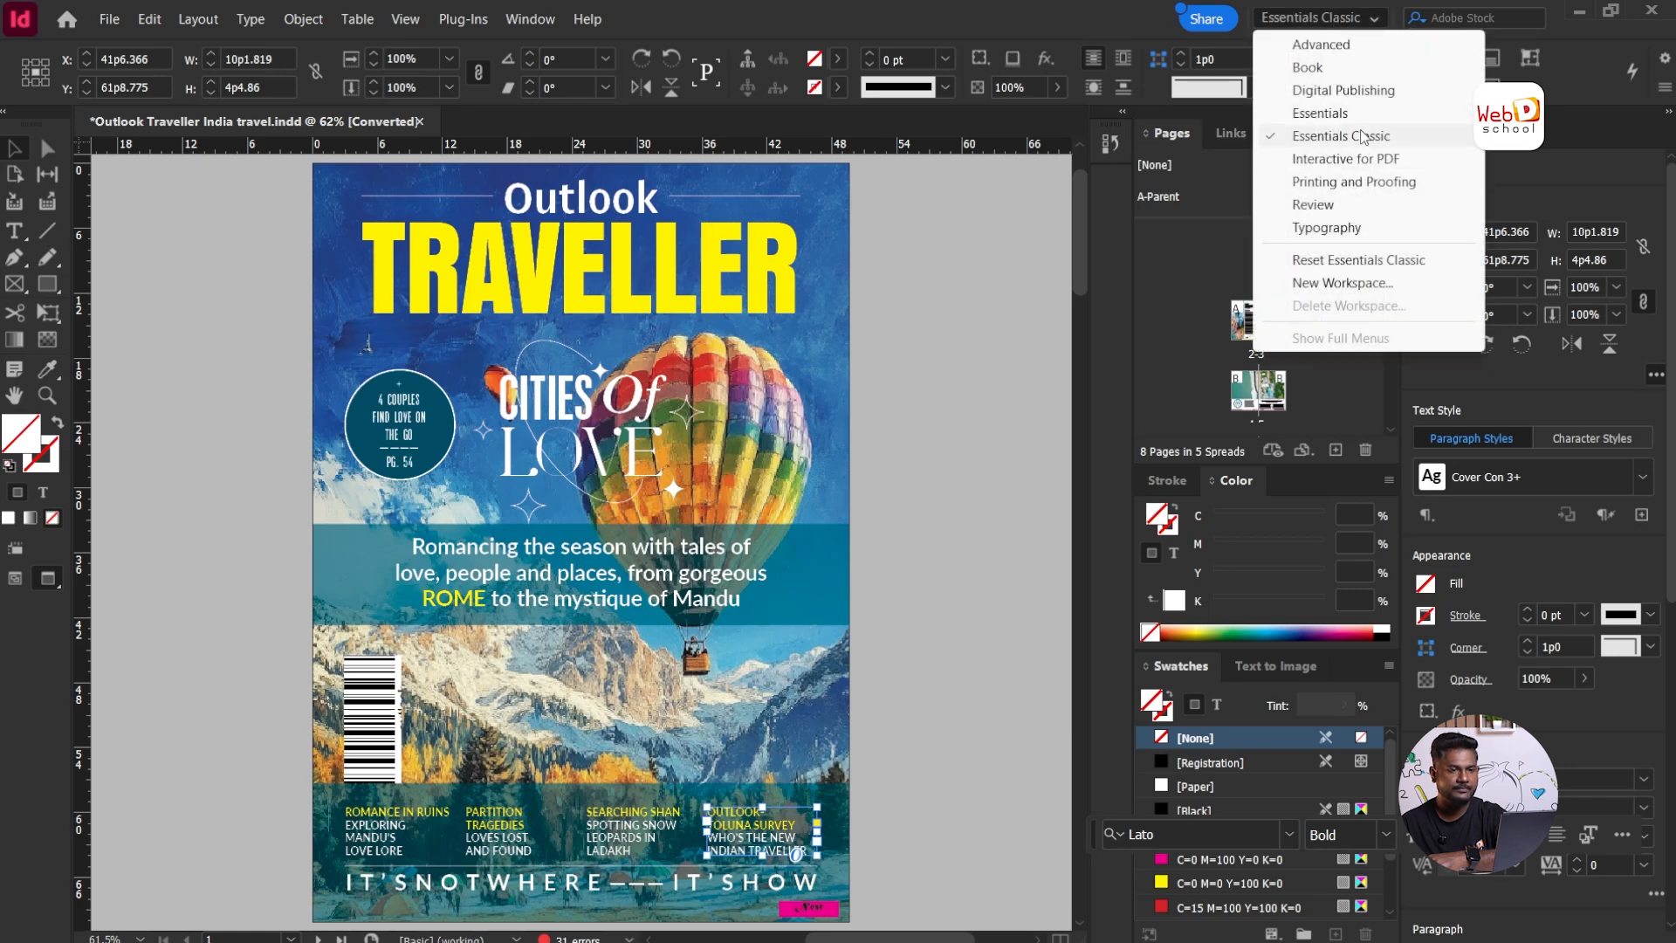
left_click(1102, 9)
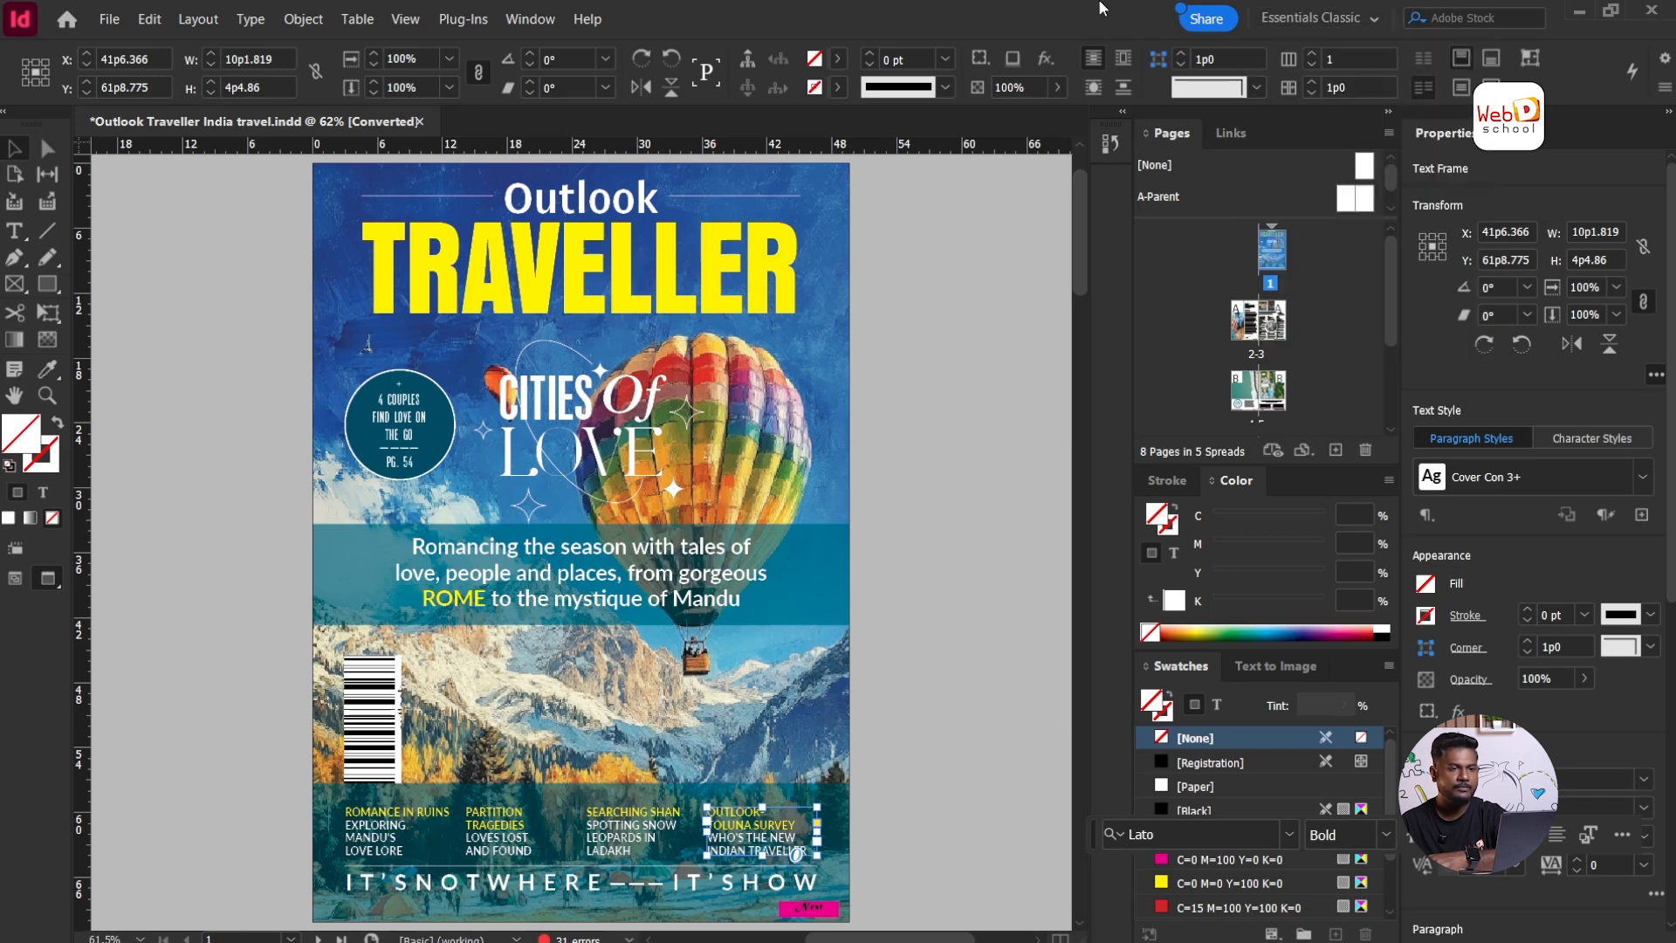
left_click(1339, 17)
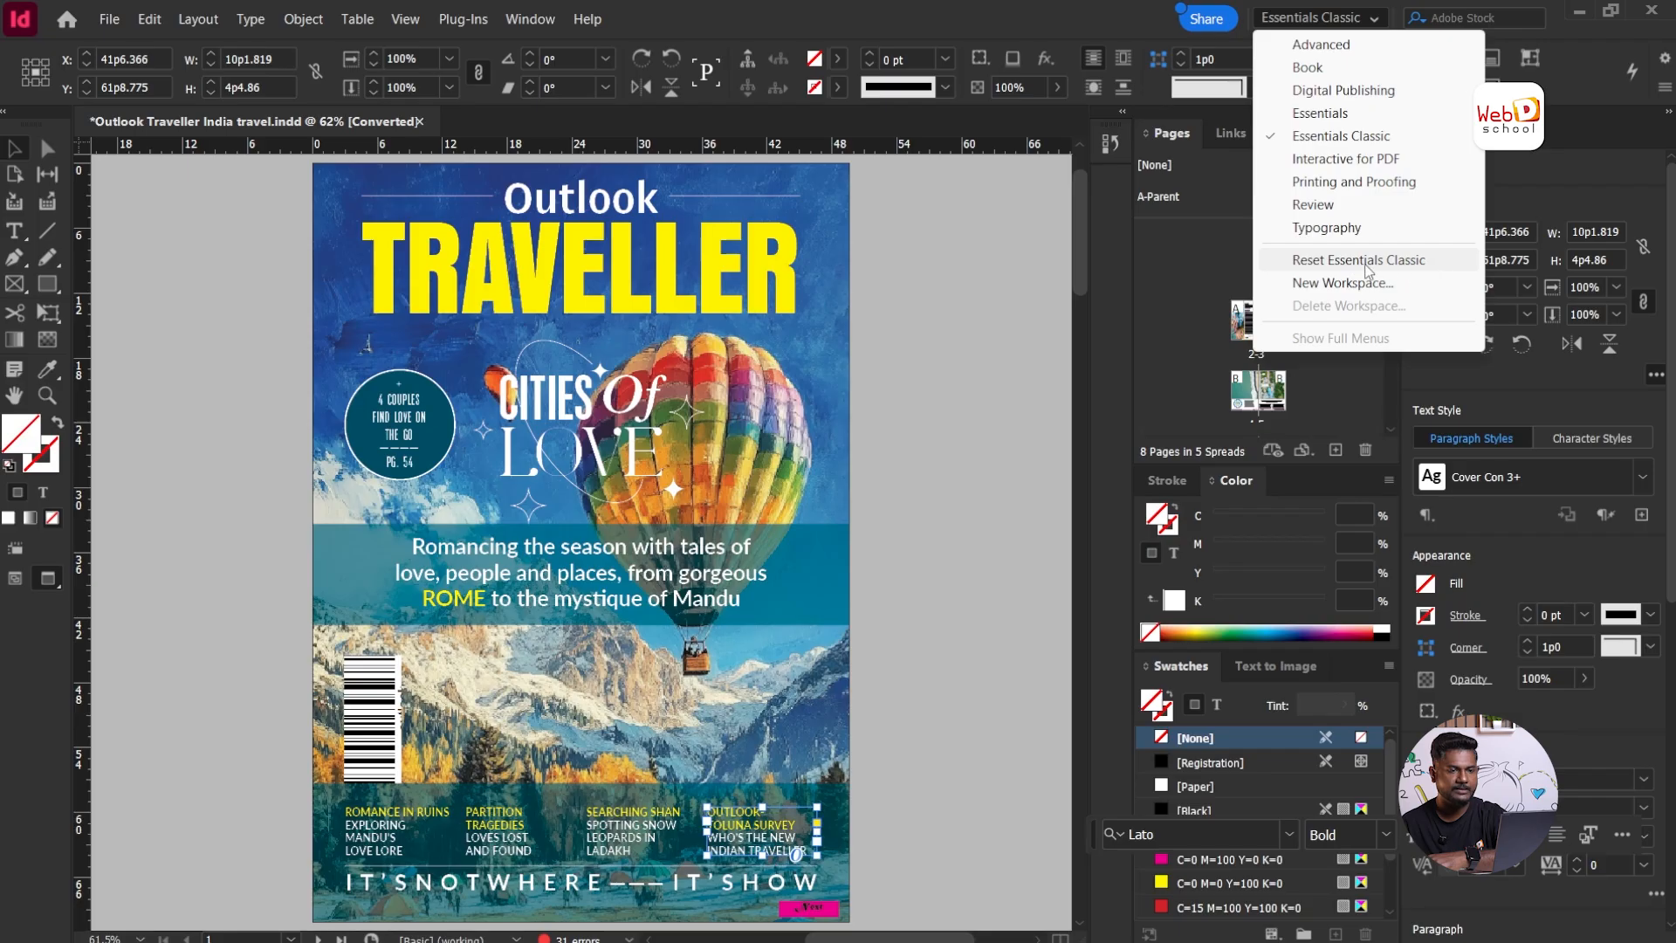
left_click(1432, 263)
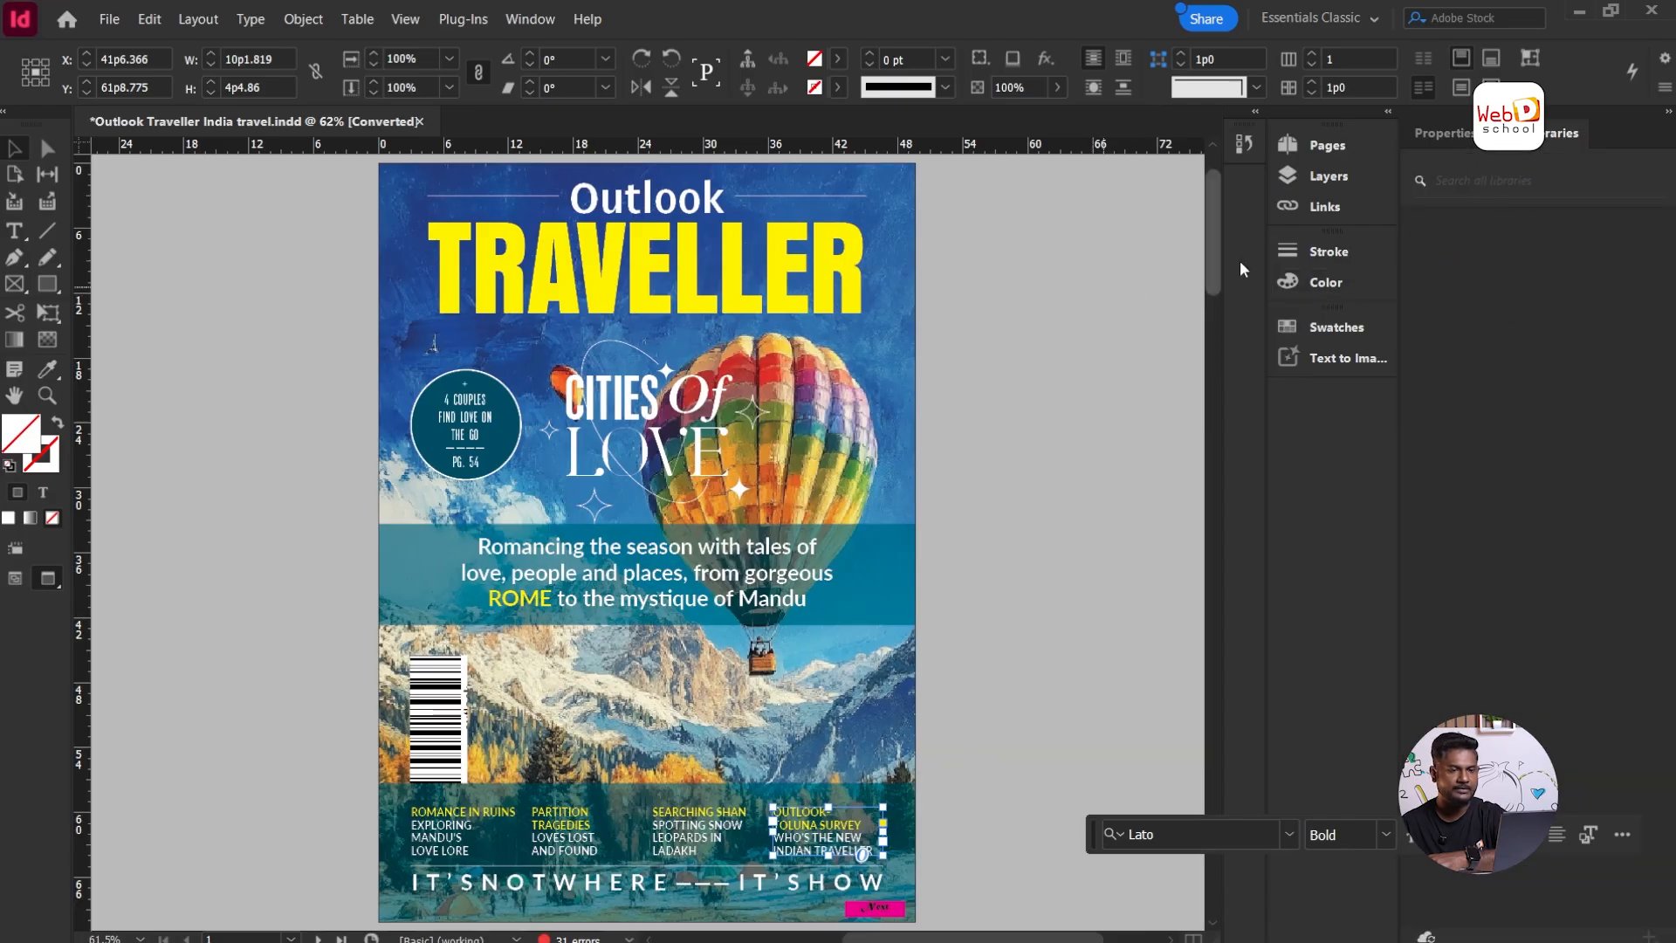
Step: Close the CC Libraries panel and expand the collapsed dock holding Pages, Color and Swatches
right_click(1540, 139)
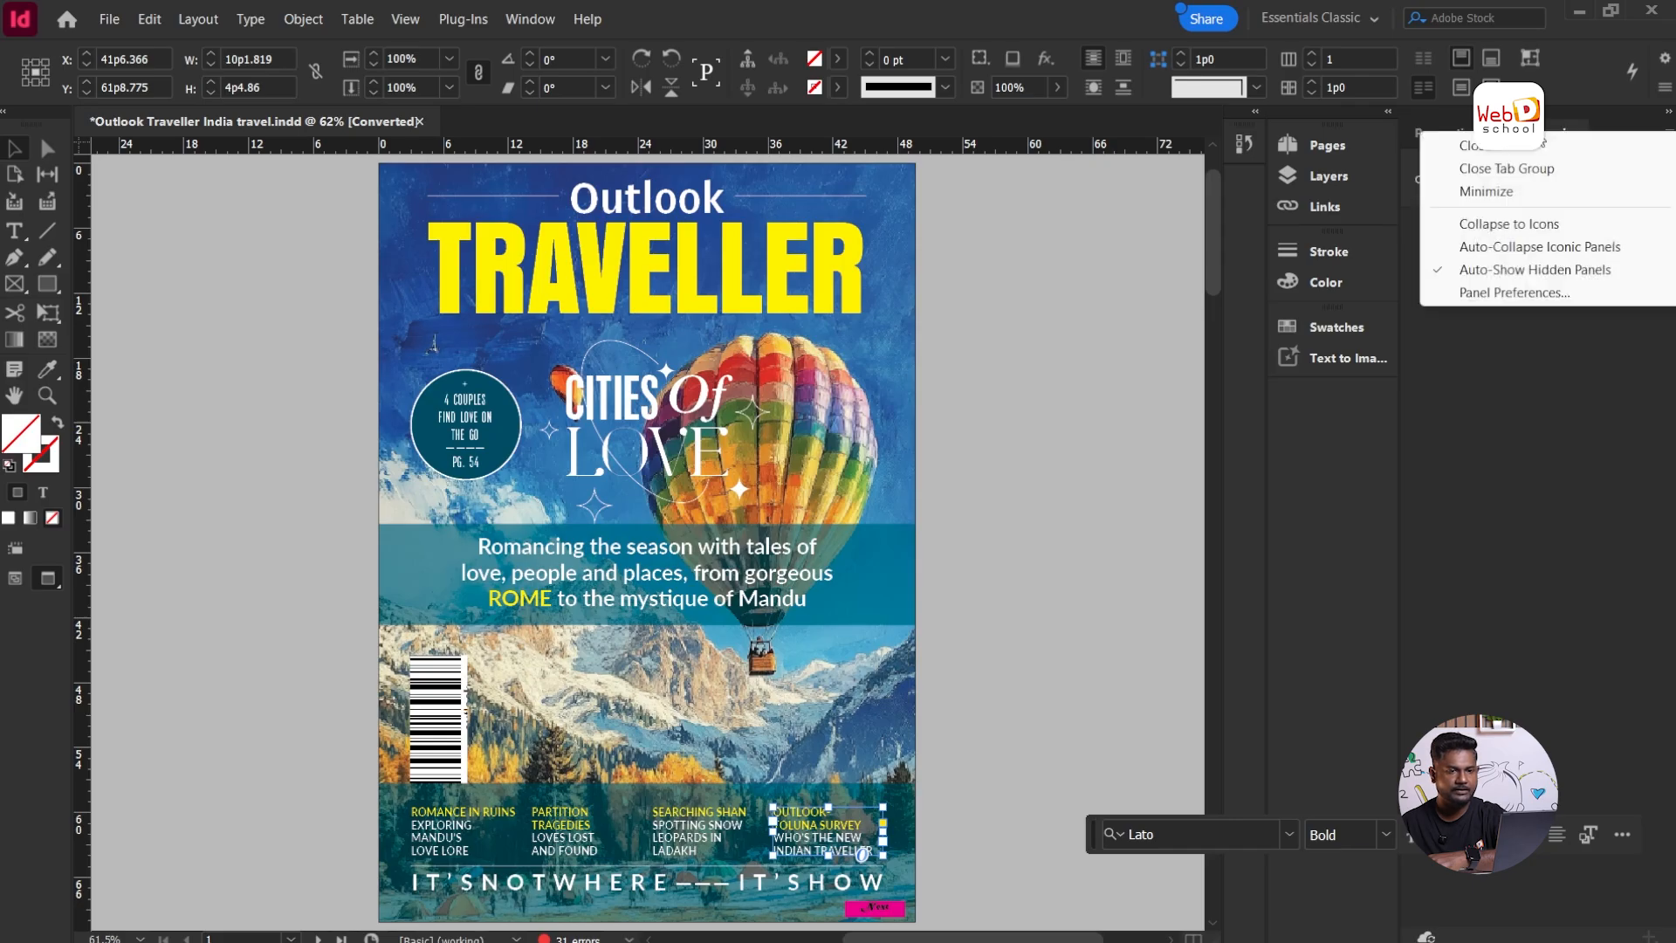
left_click(1539, 155)
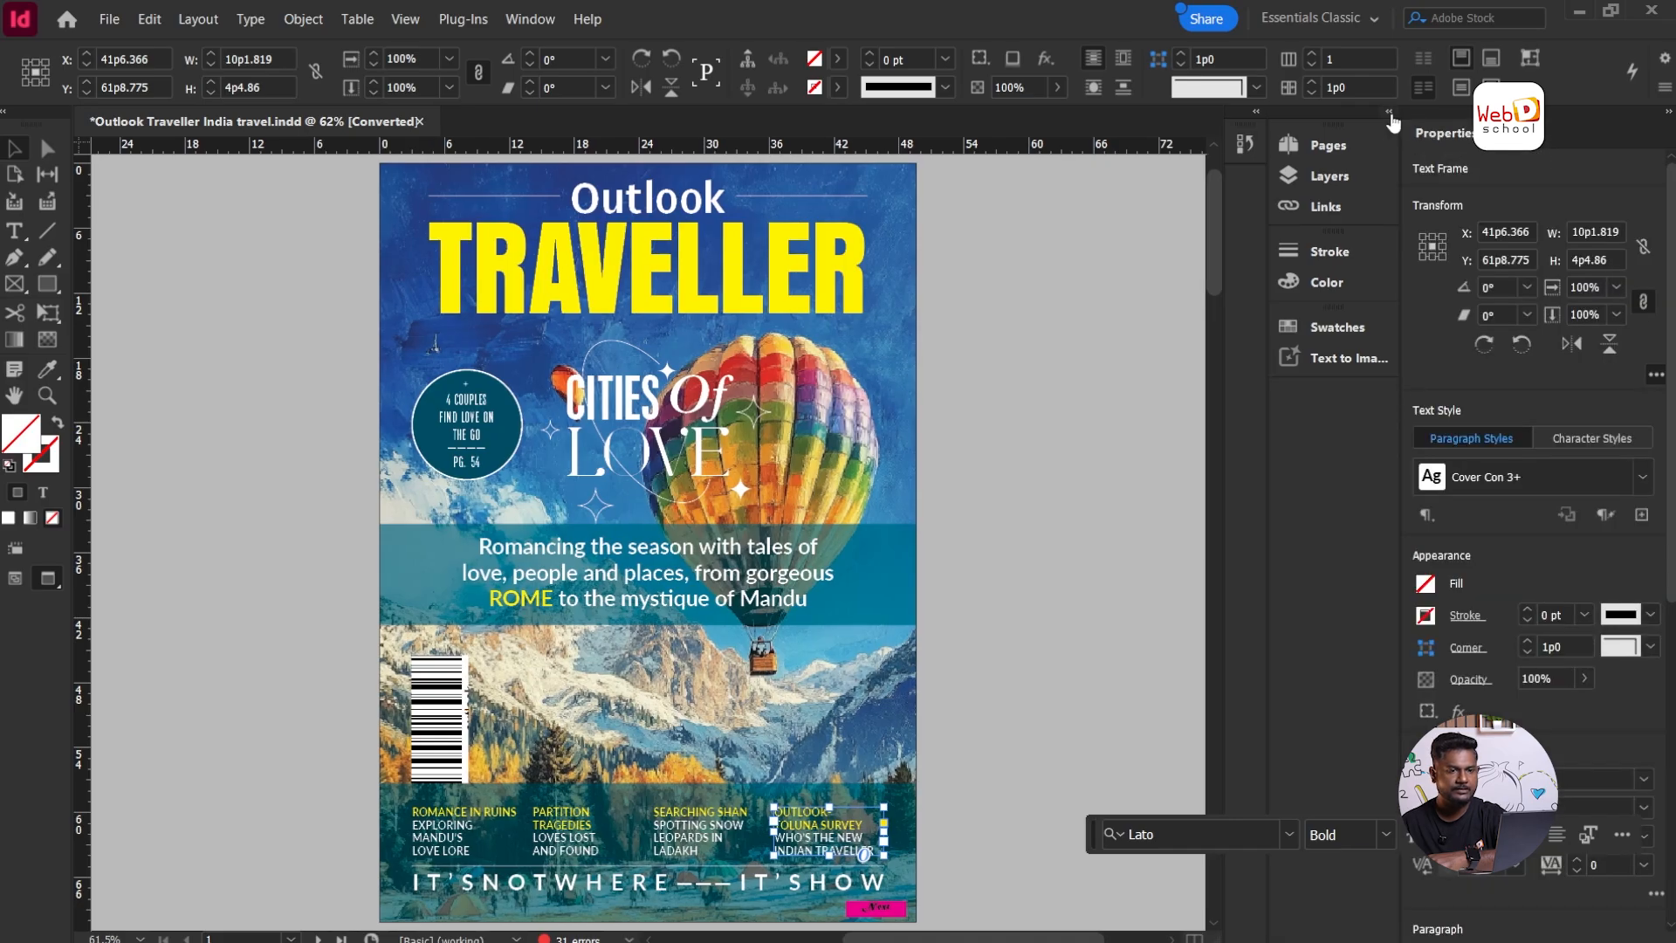
left_click(1388, 112)
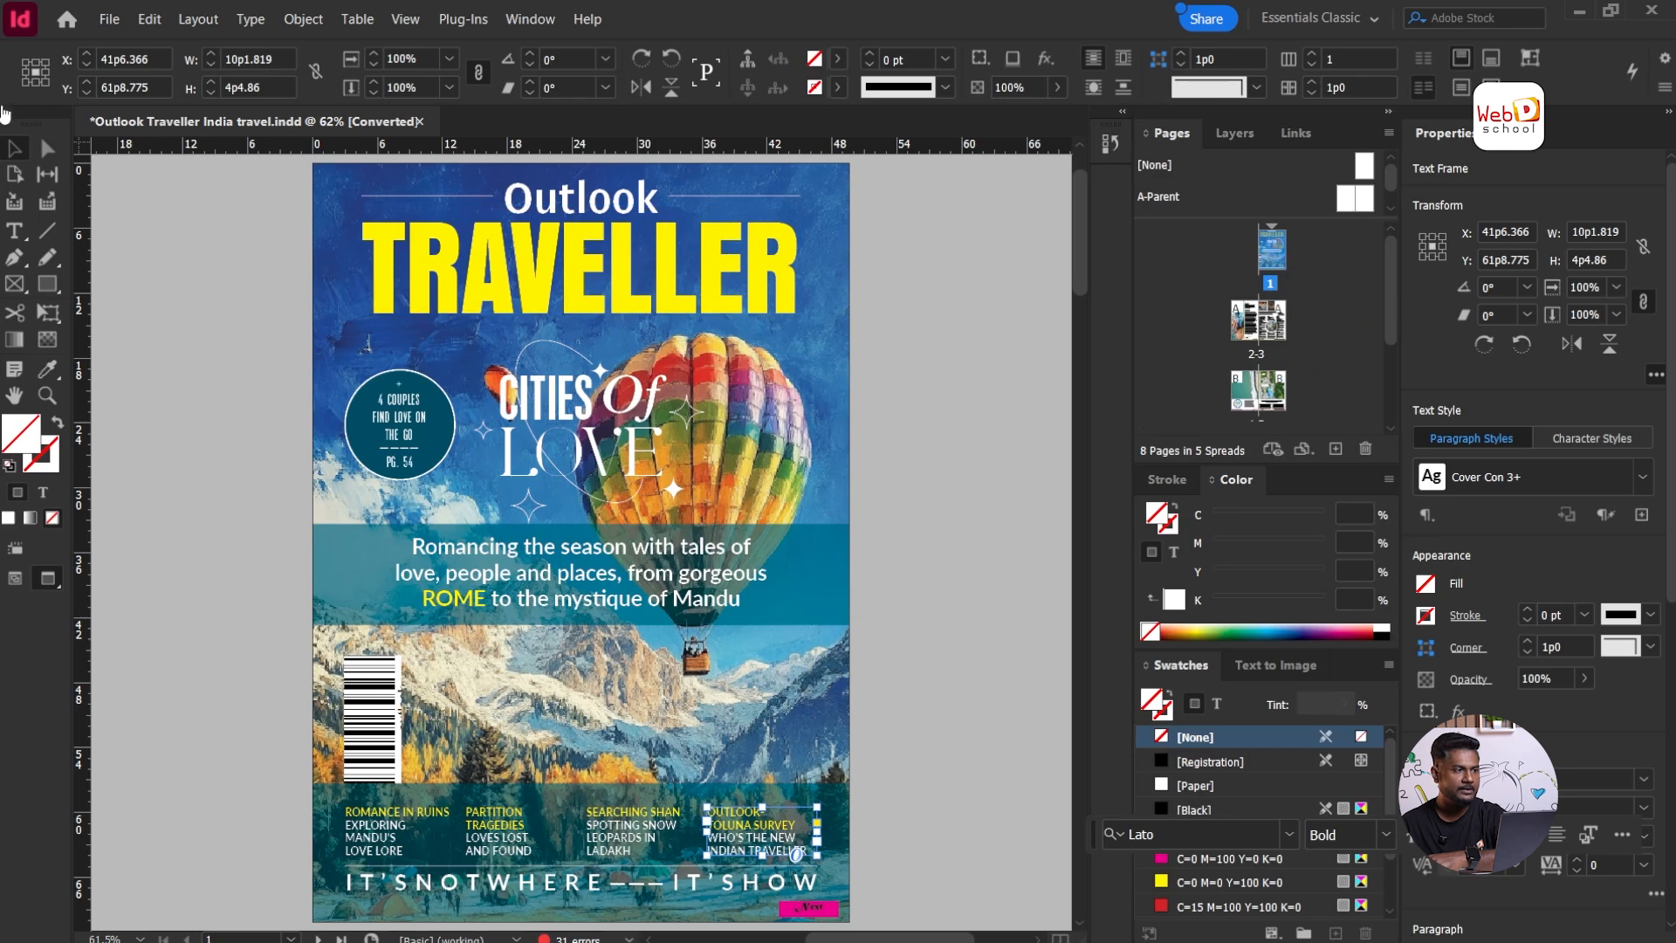
Step: Collapse the tools to a single column and restore the two-column arrangement
left_click(4, 112)
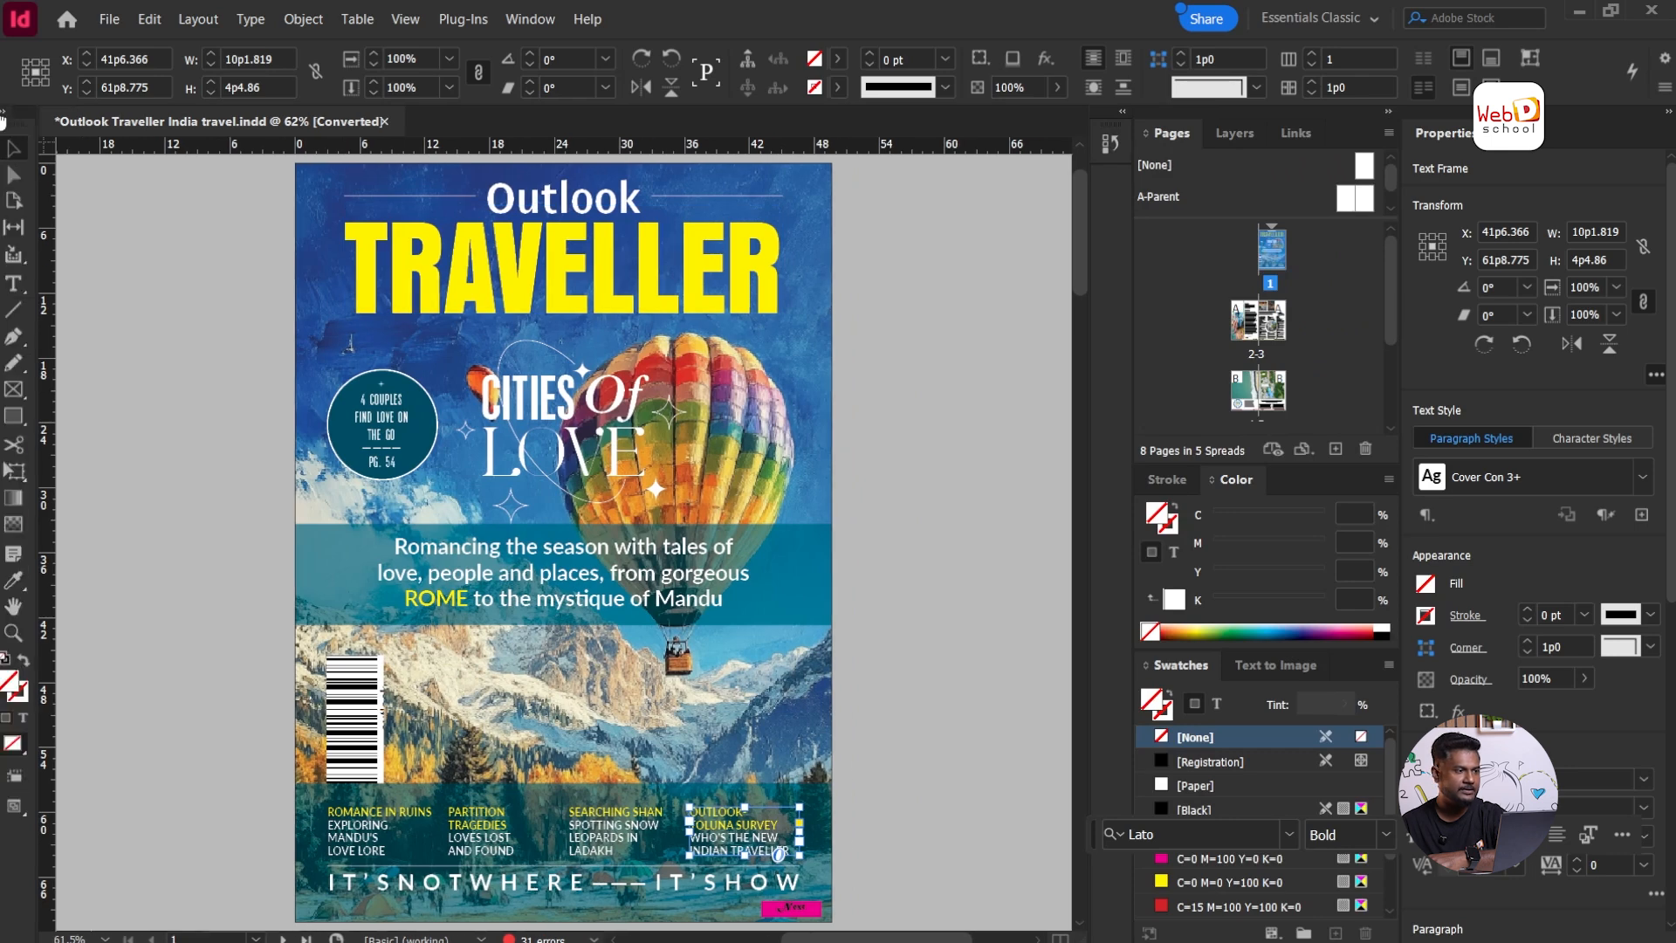
left_click(3, 115)
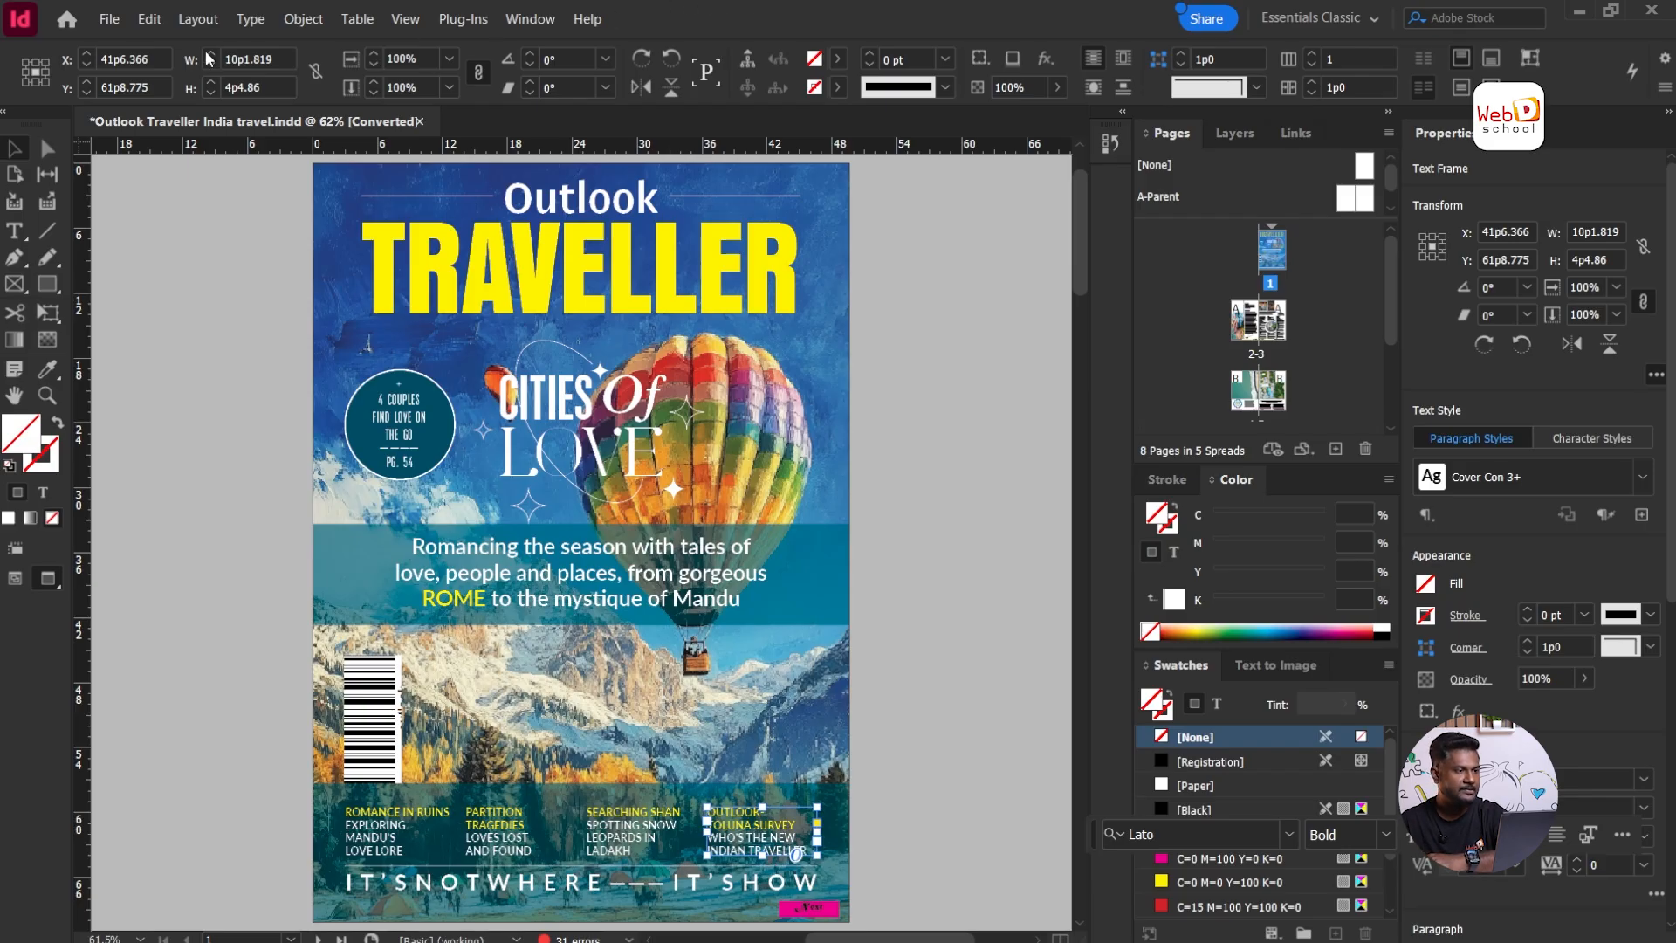
Step: Close the Outlook Traveller India travel.indd document without saving its changes
left_click(420, 121)
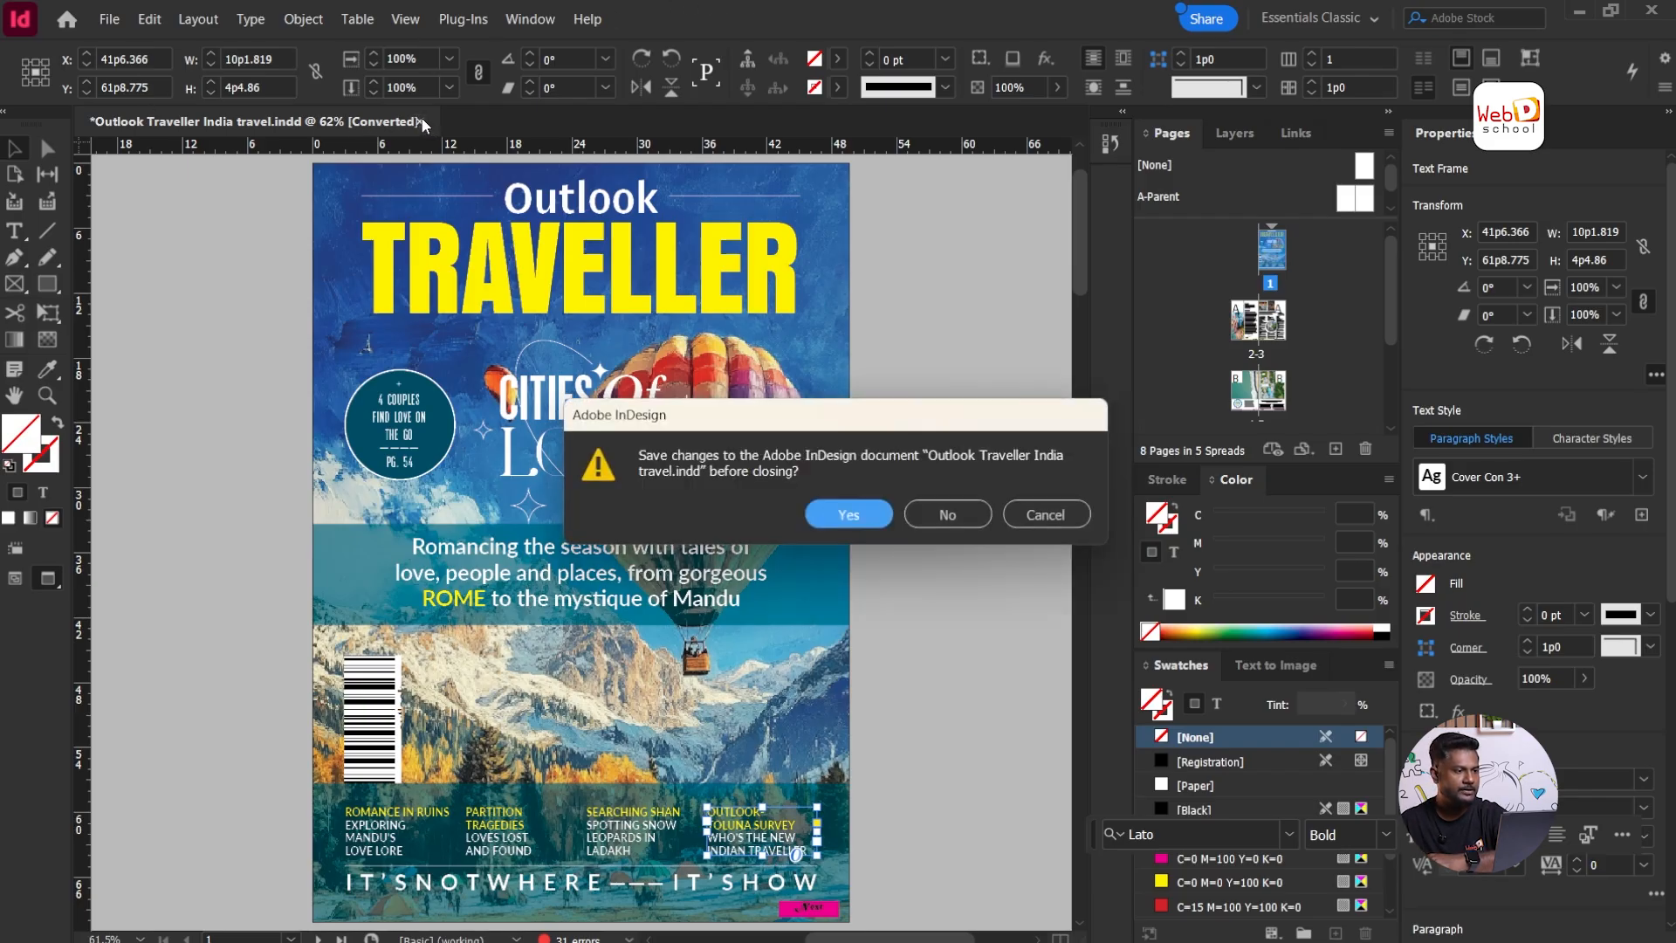
left_click(947, 514)
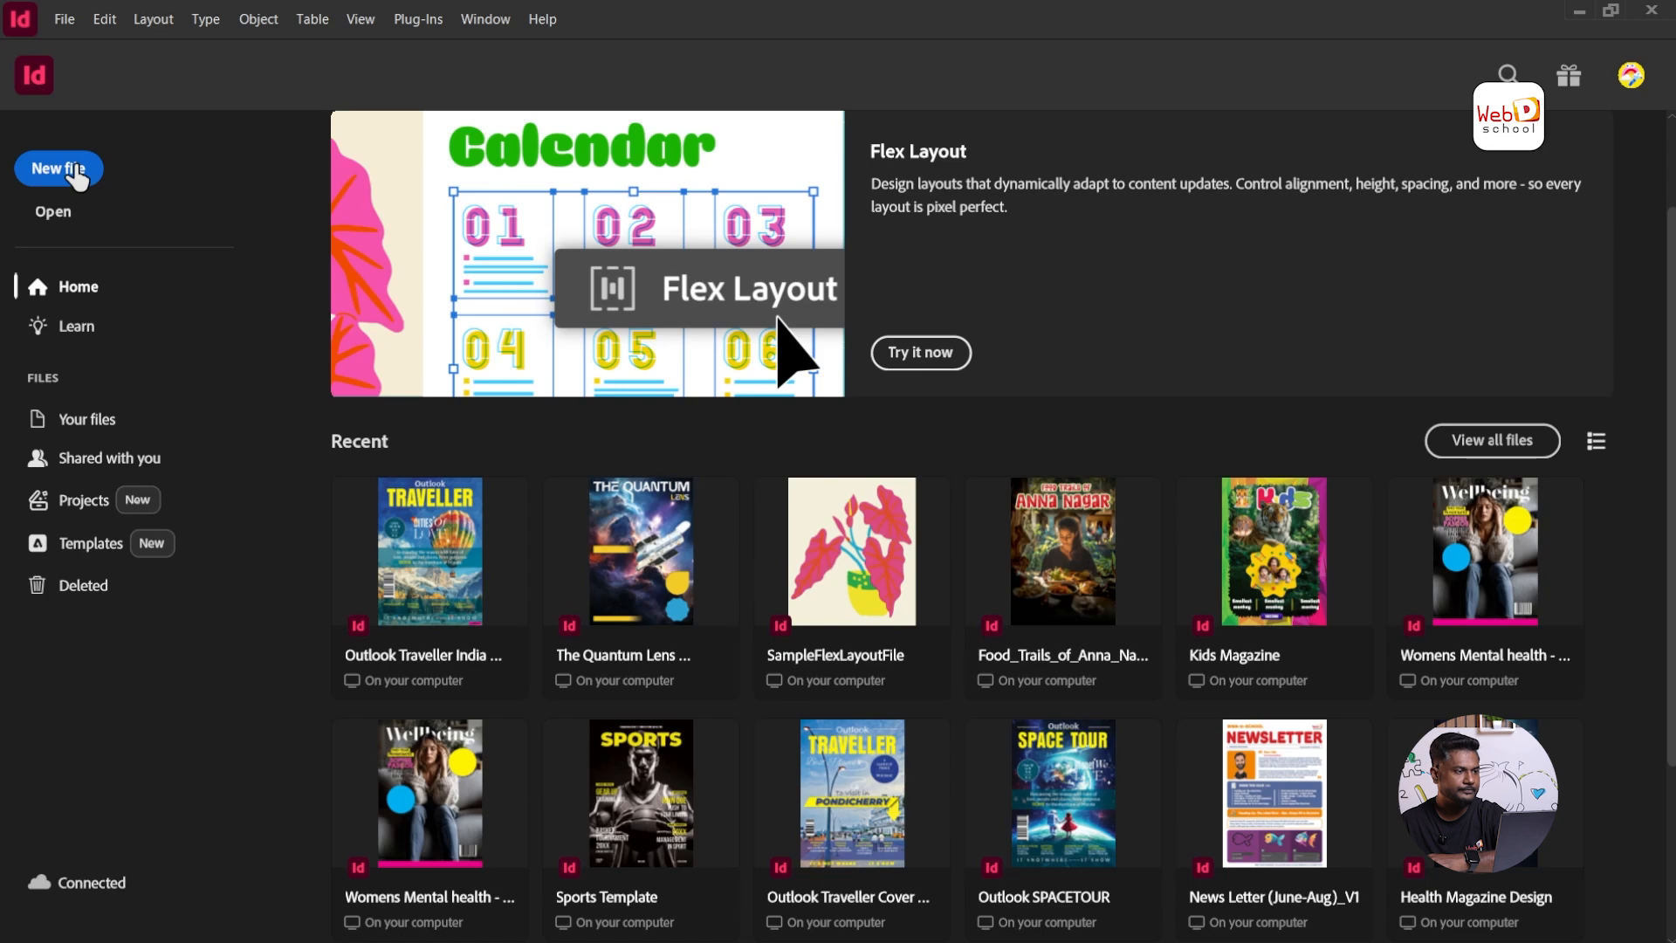
Step: Start a new document and show all blank document presets for print
left_click(76, 173)
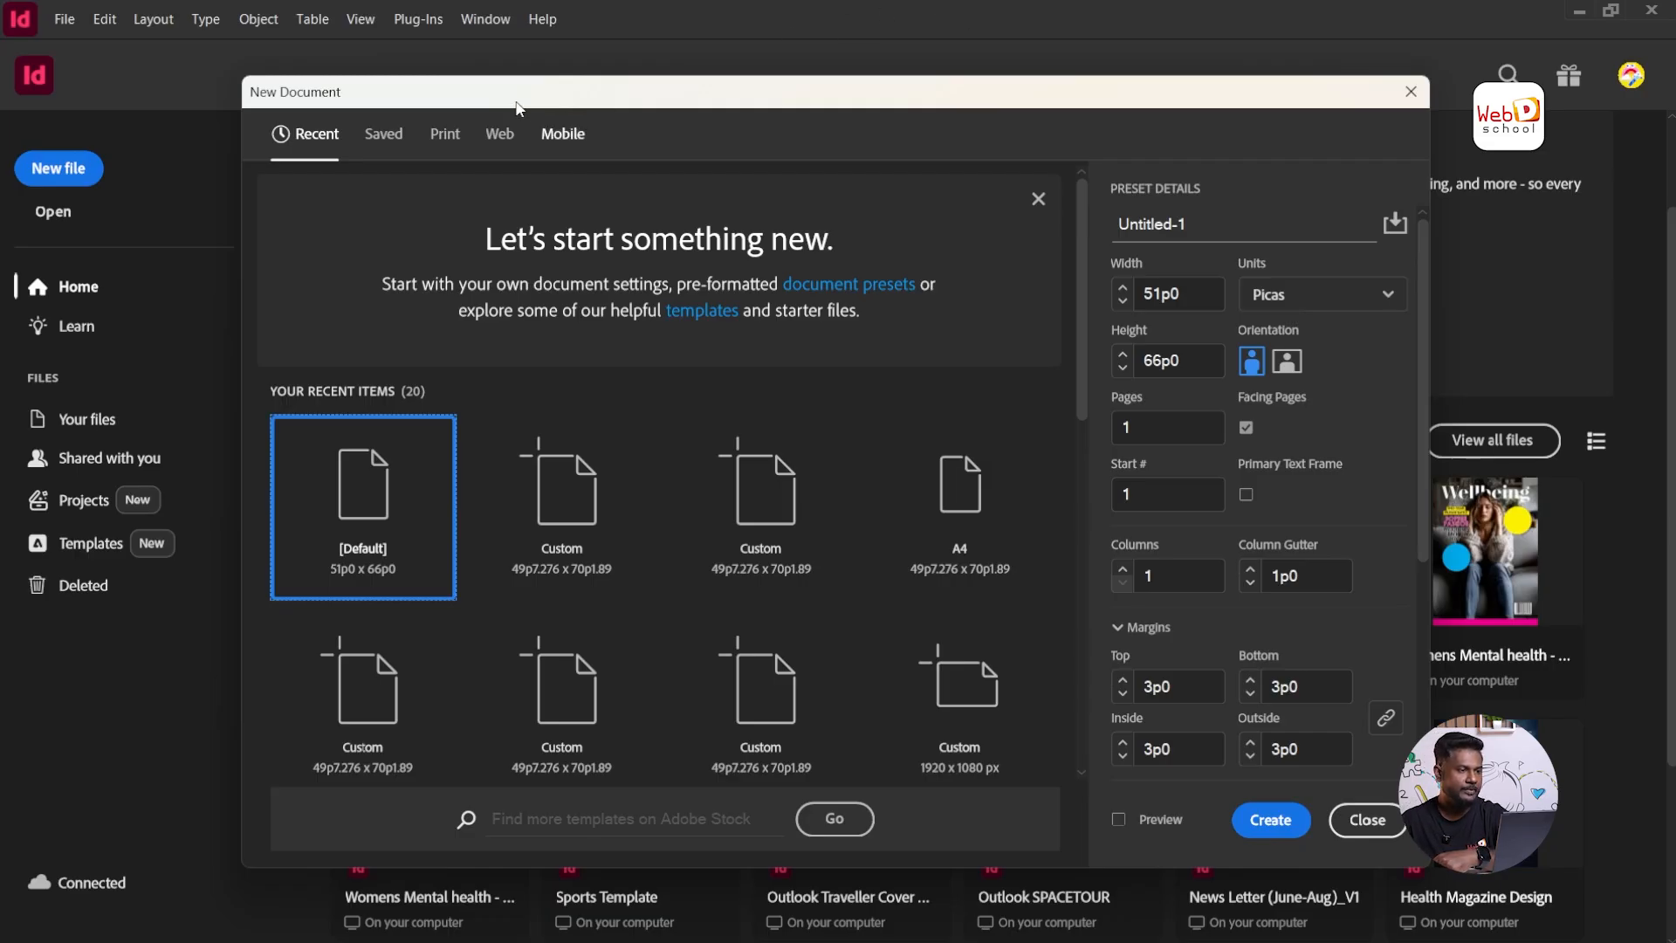
left_click(443, 138)
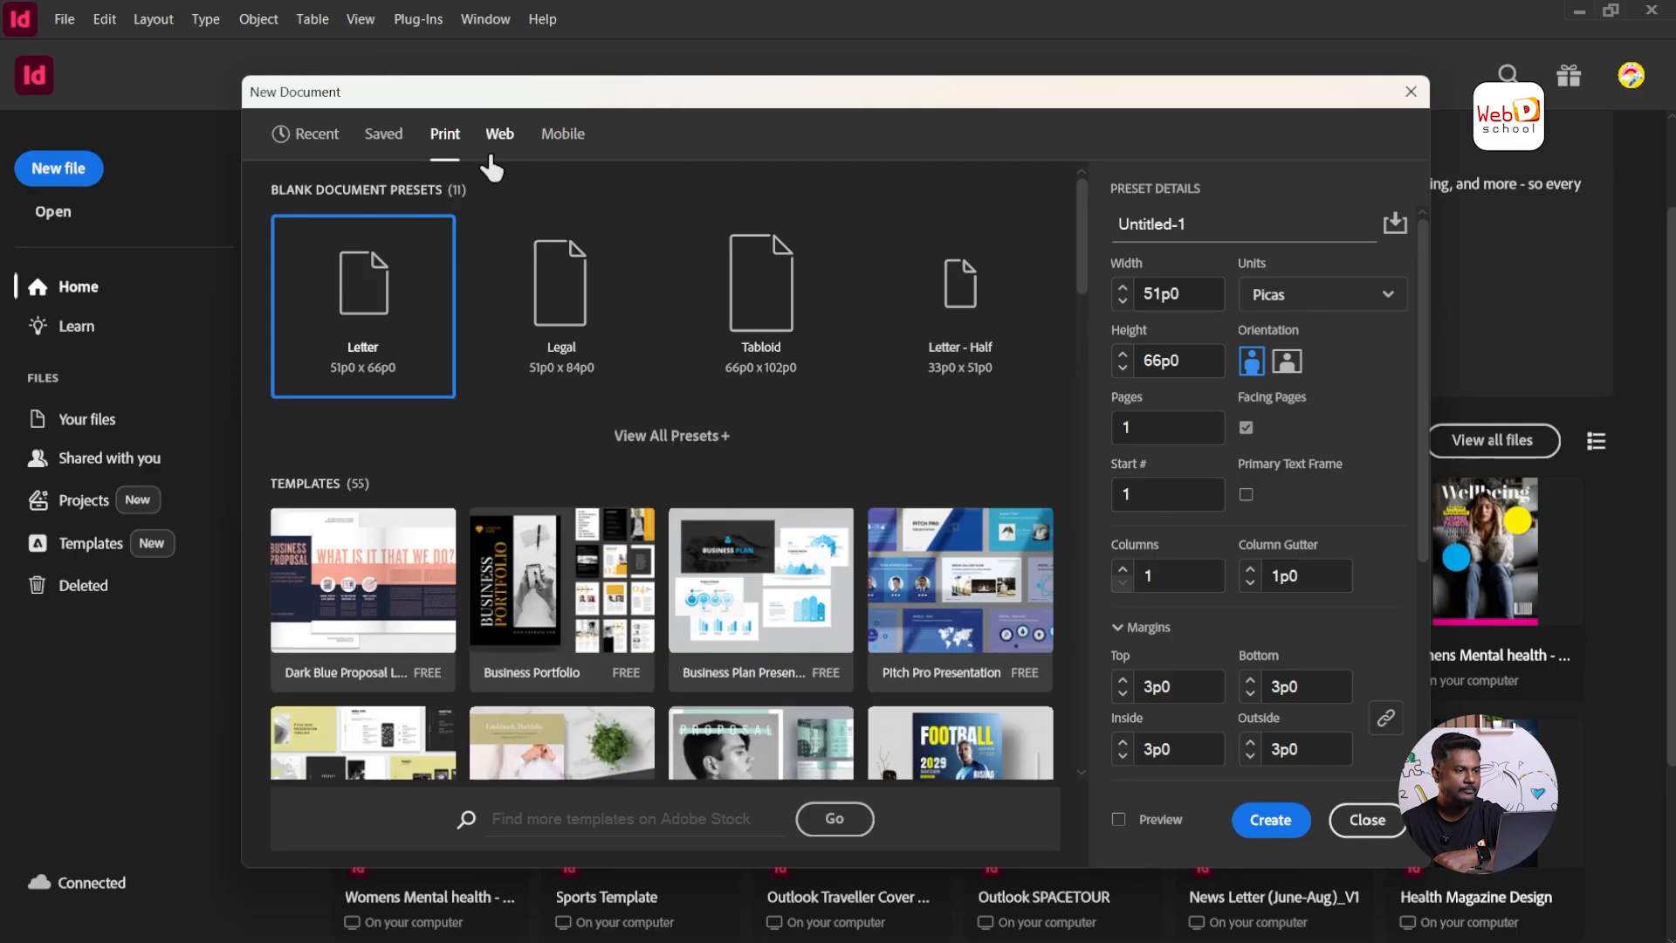
left_click(444, 147)
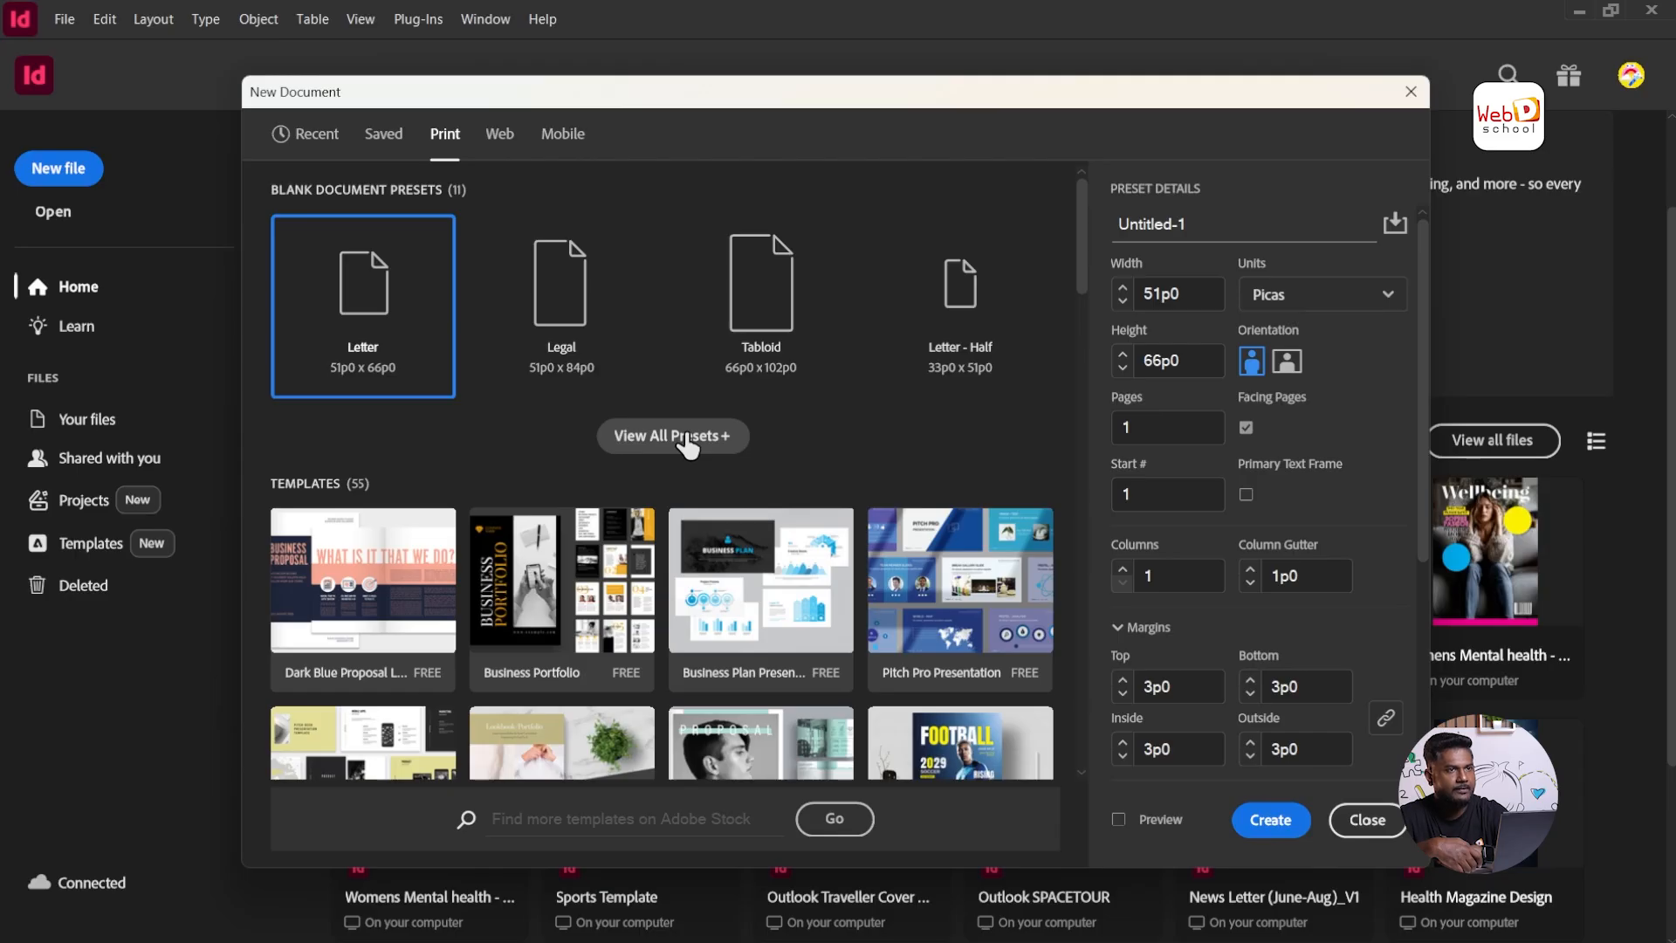
left_click(689, 440)
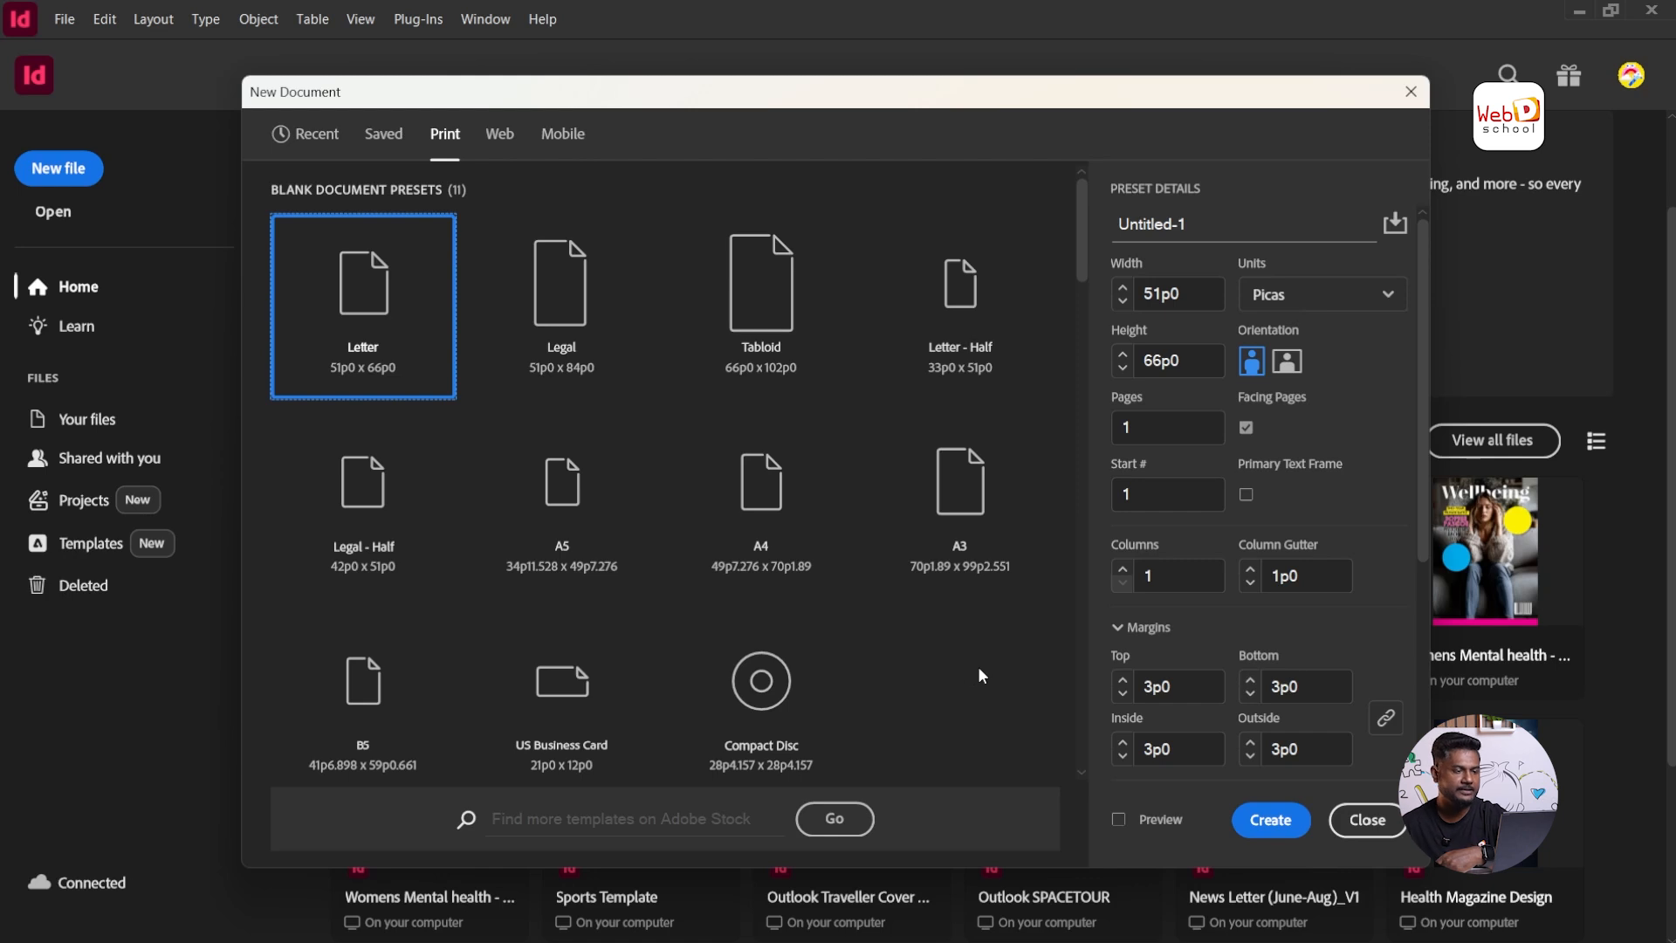
Step: Compare the Tabloid, Legal and A5 print presets with A4, and select A4 for the new document
left_click(783, 504)
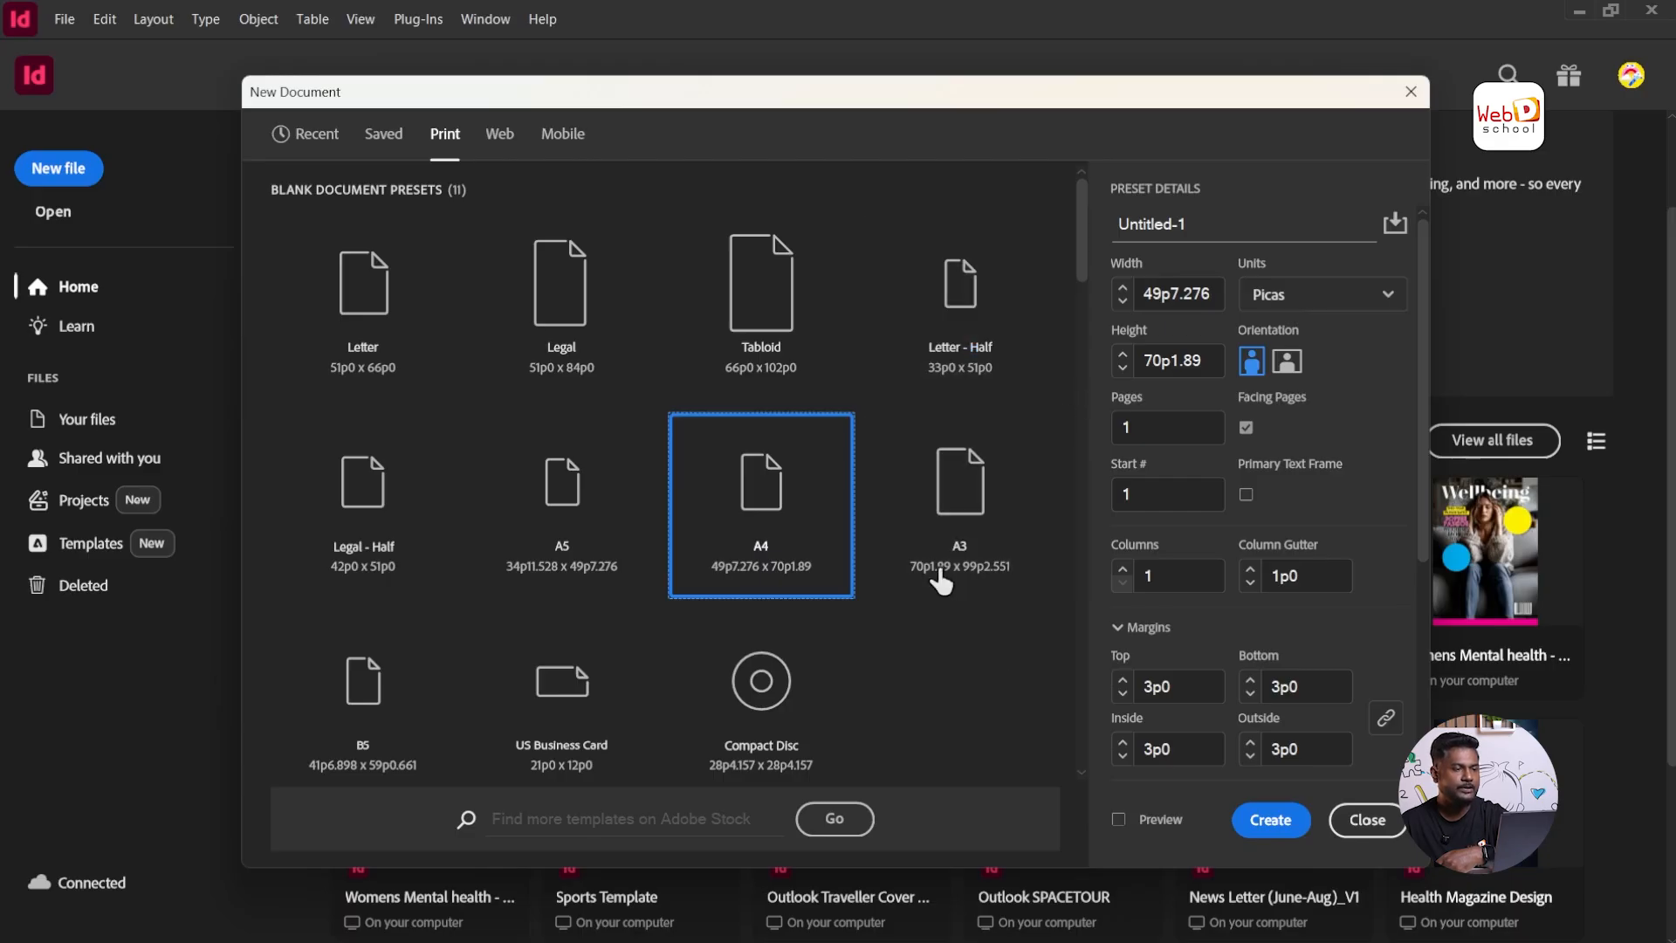
left_click(770, 299)
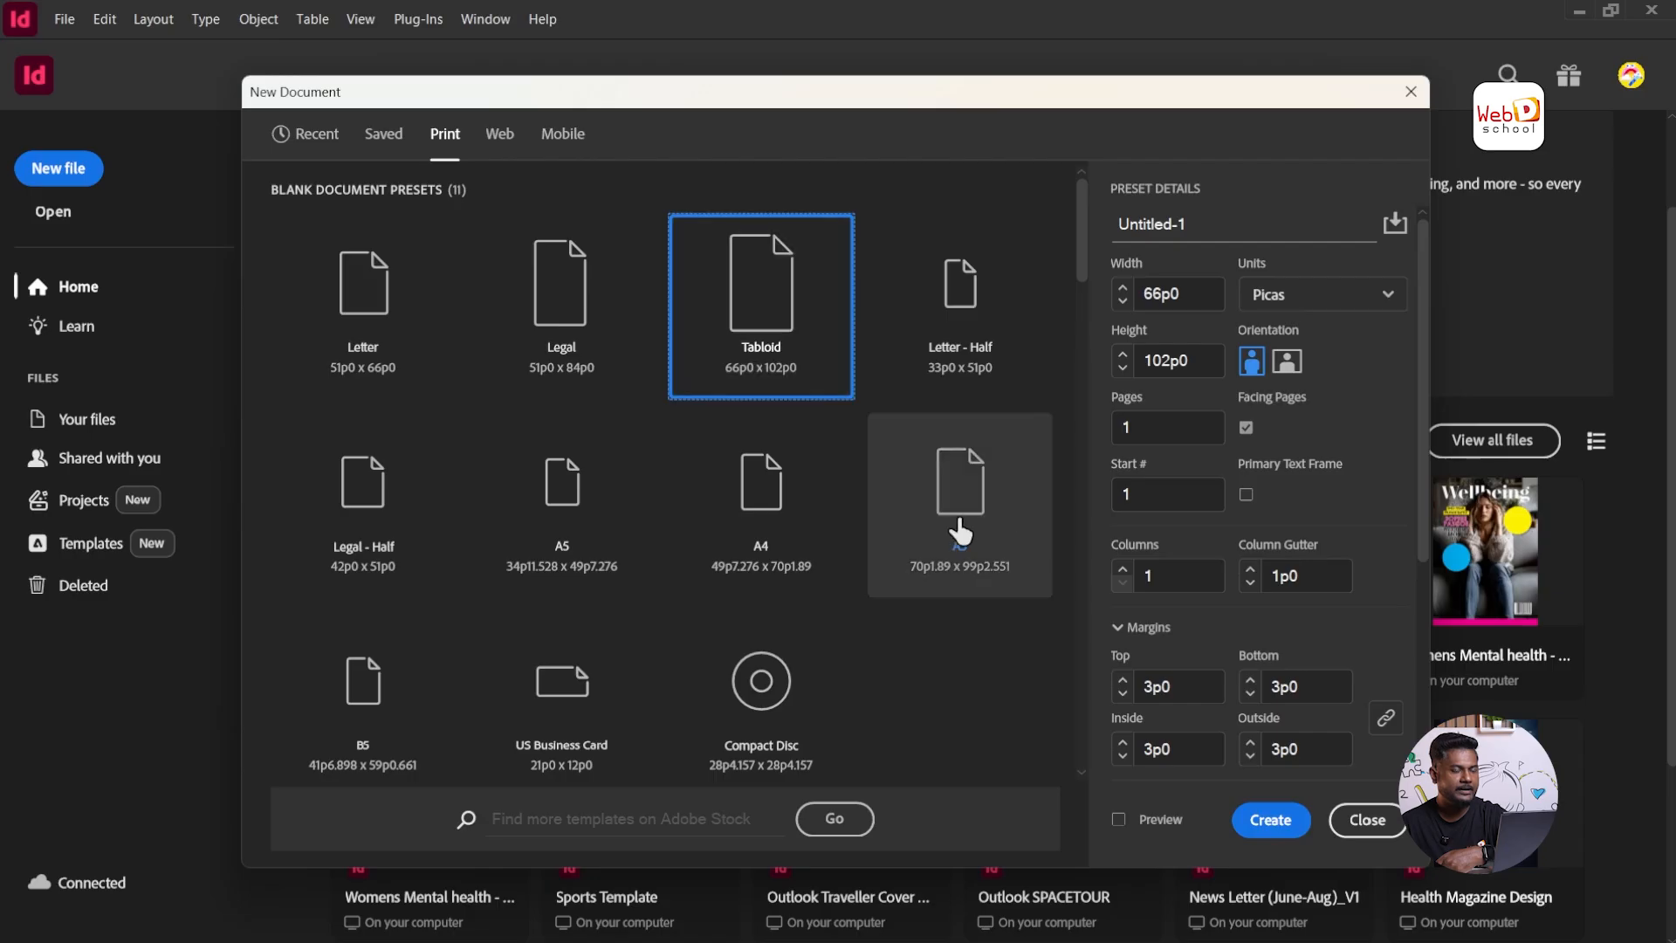
left_click(768, 505)
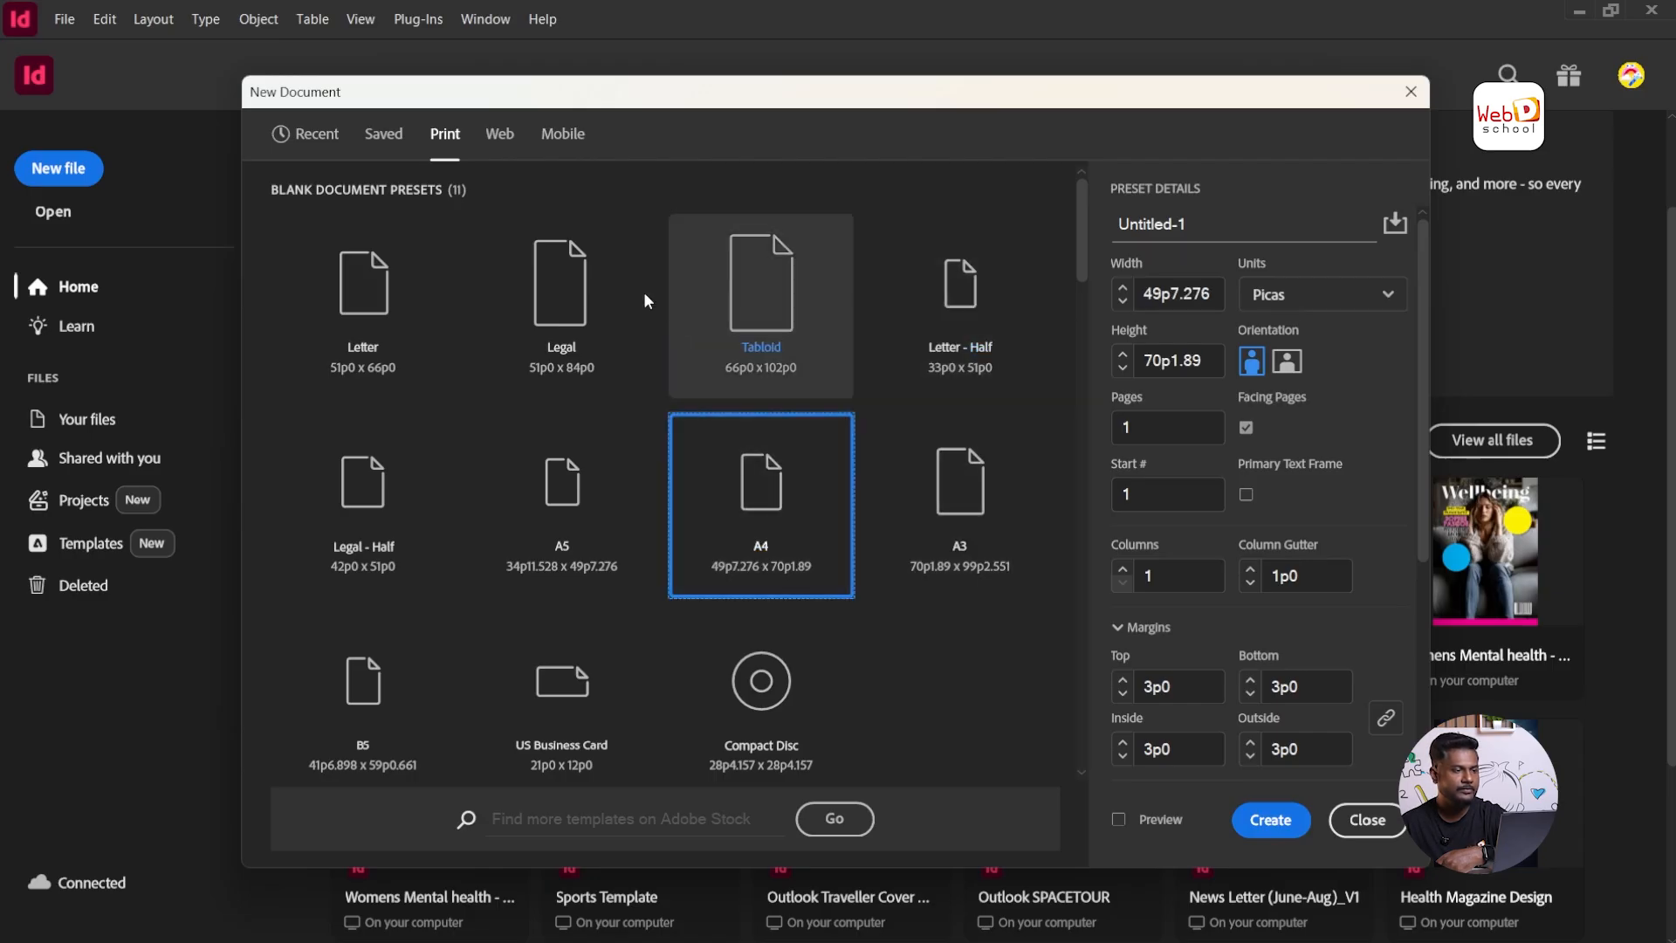
left_click(581, 299)
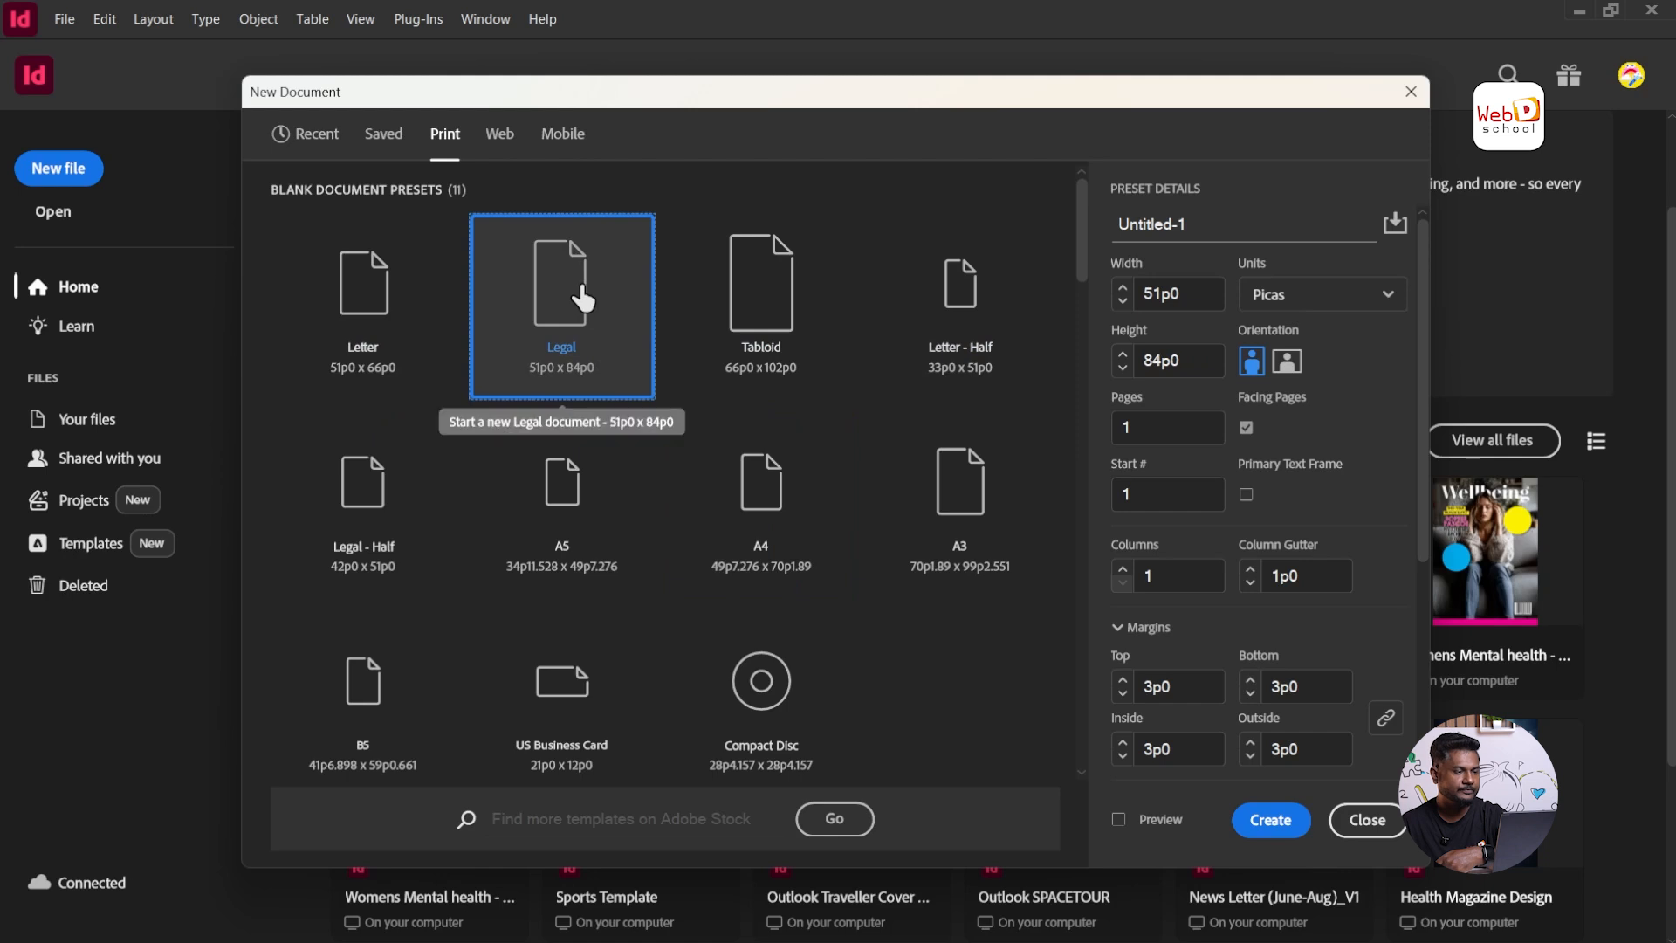
left_click(762, 503)
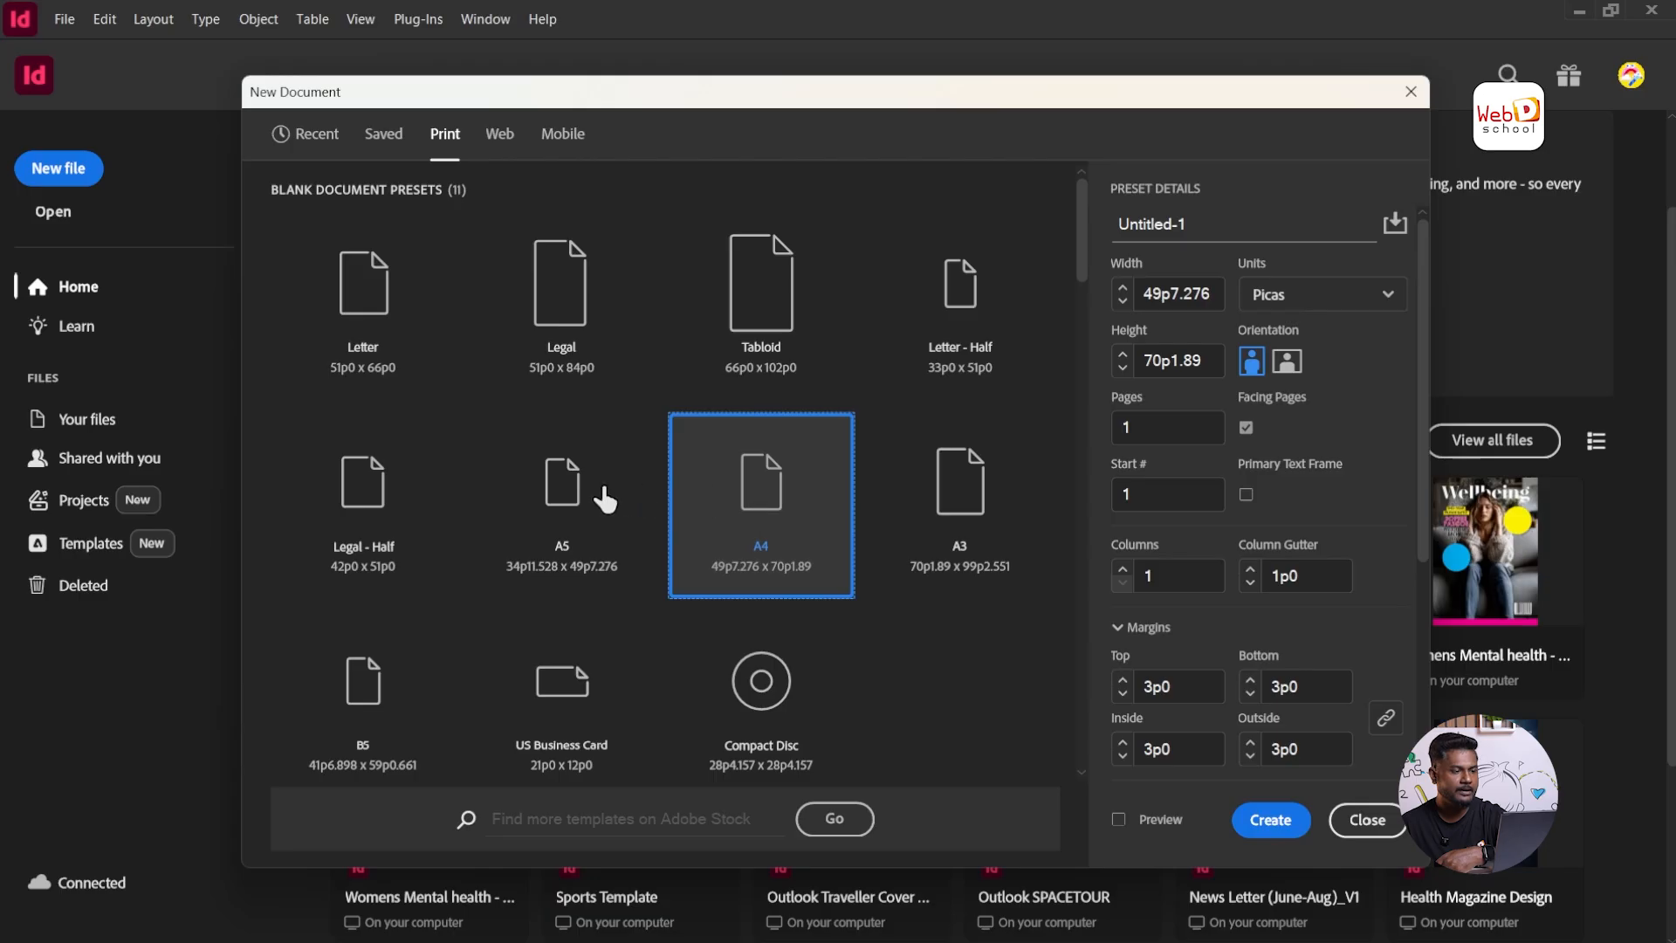
left_click(576, 499)
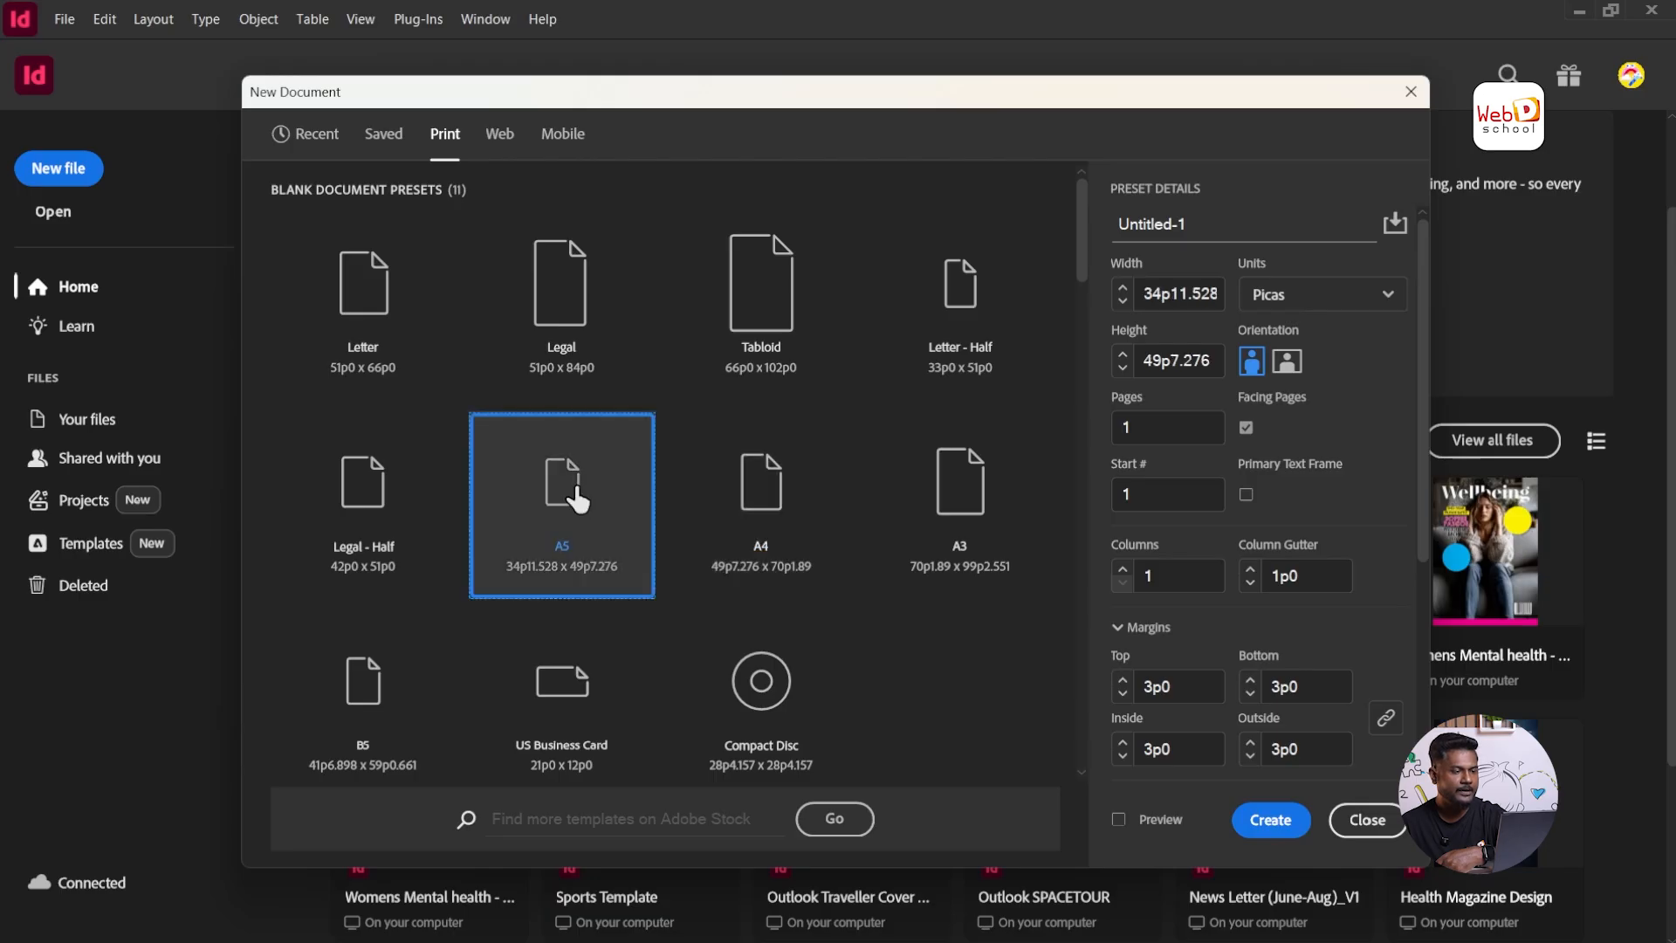
left_click(765, 508)
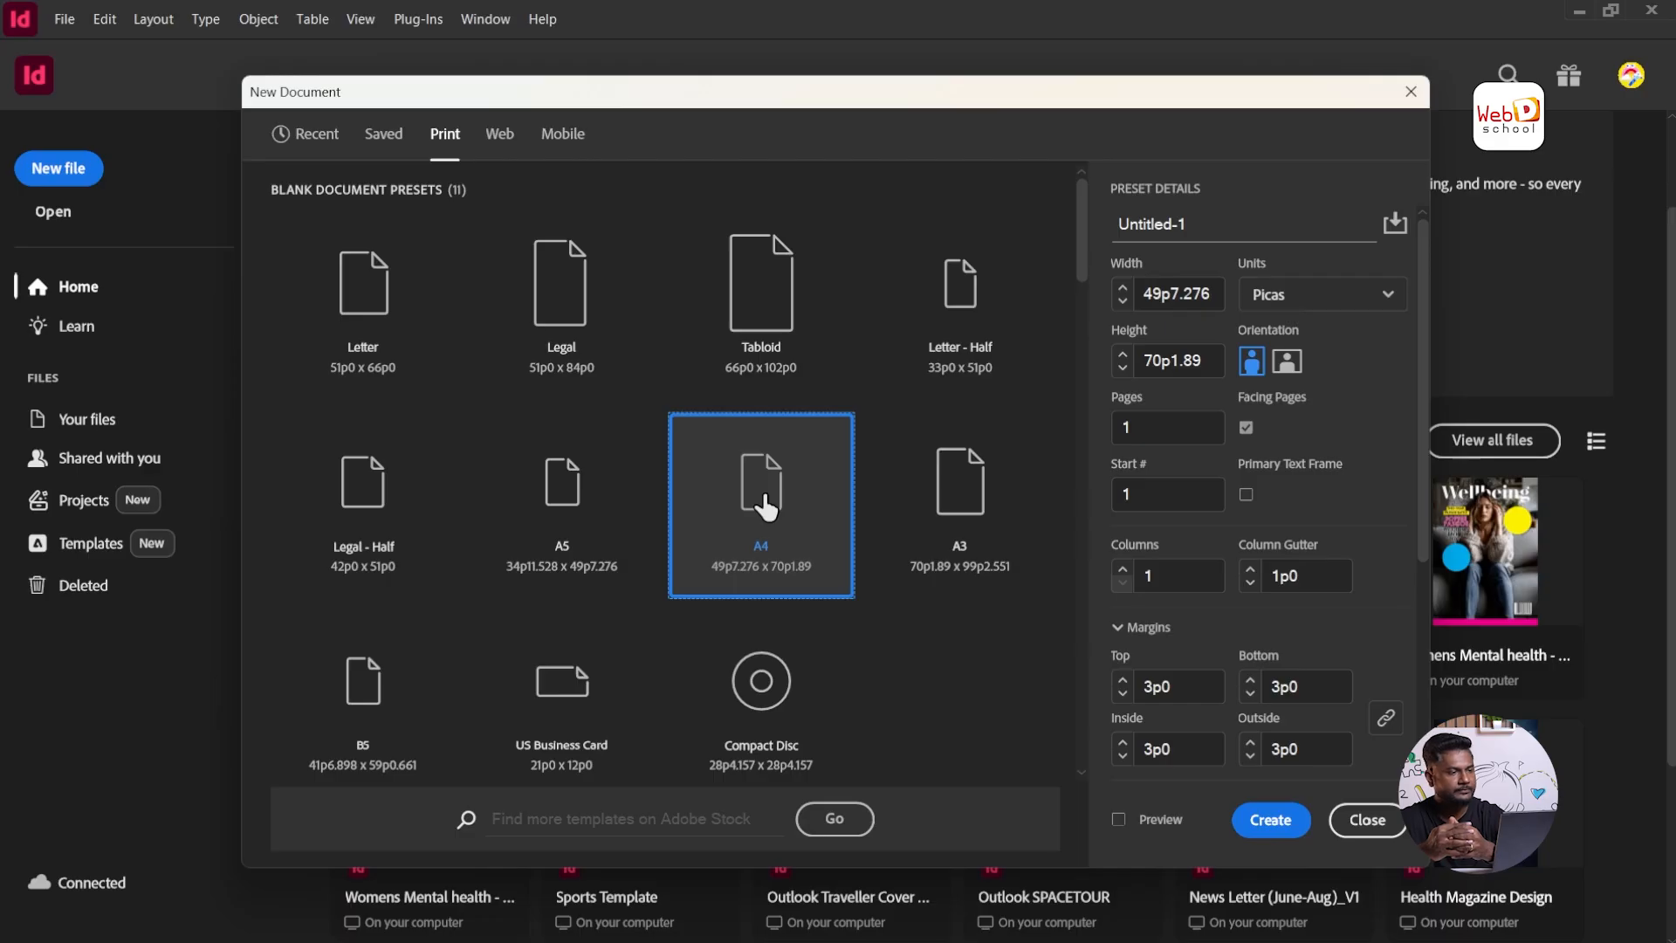
Step: Show all blank presets for web and mobile, comparing the Letter and A4 sizes among the web ones
left_click(499, 140)
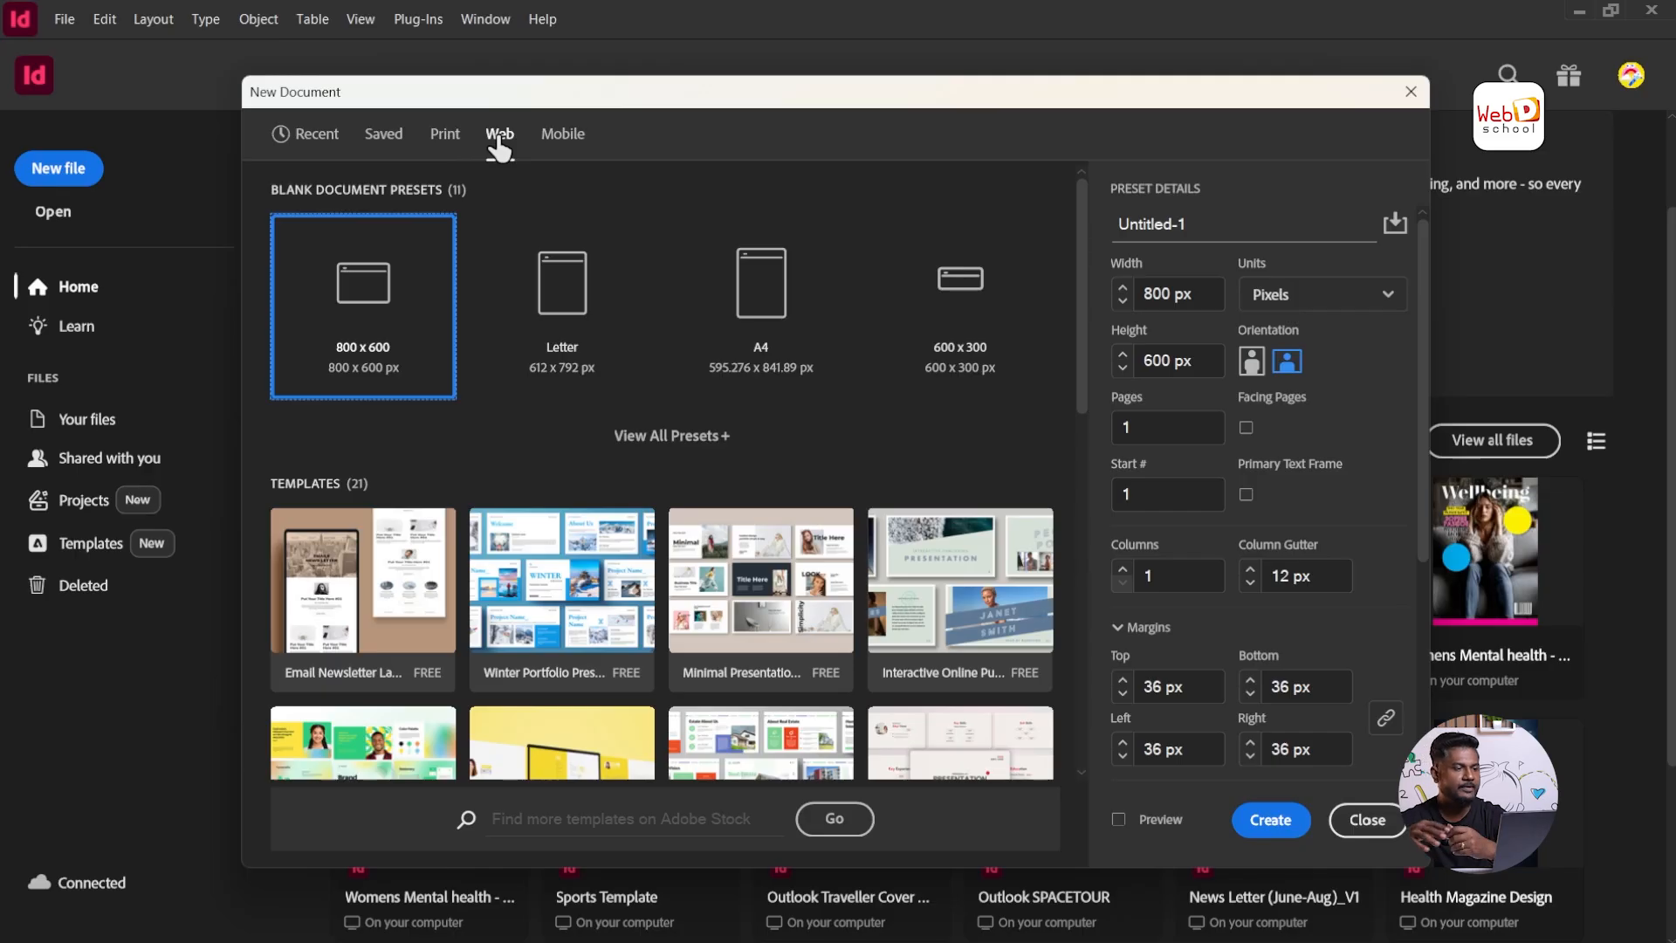
left_click(662, 436)
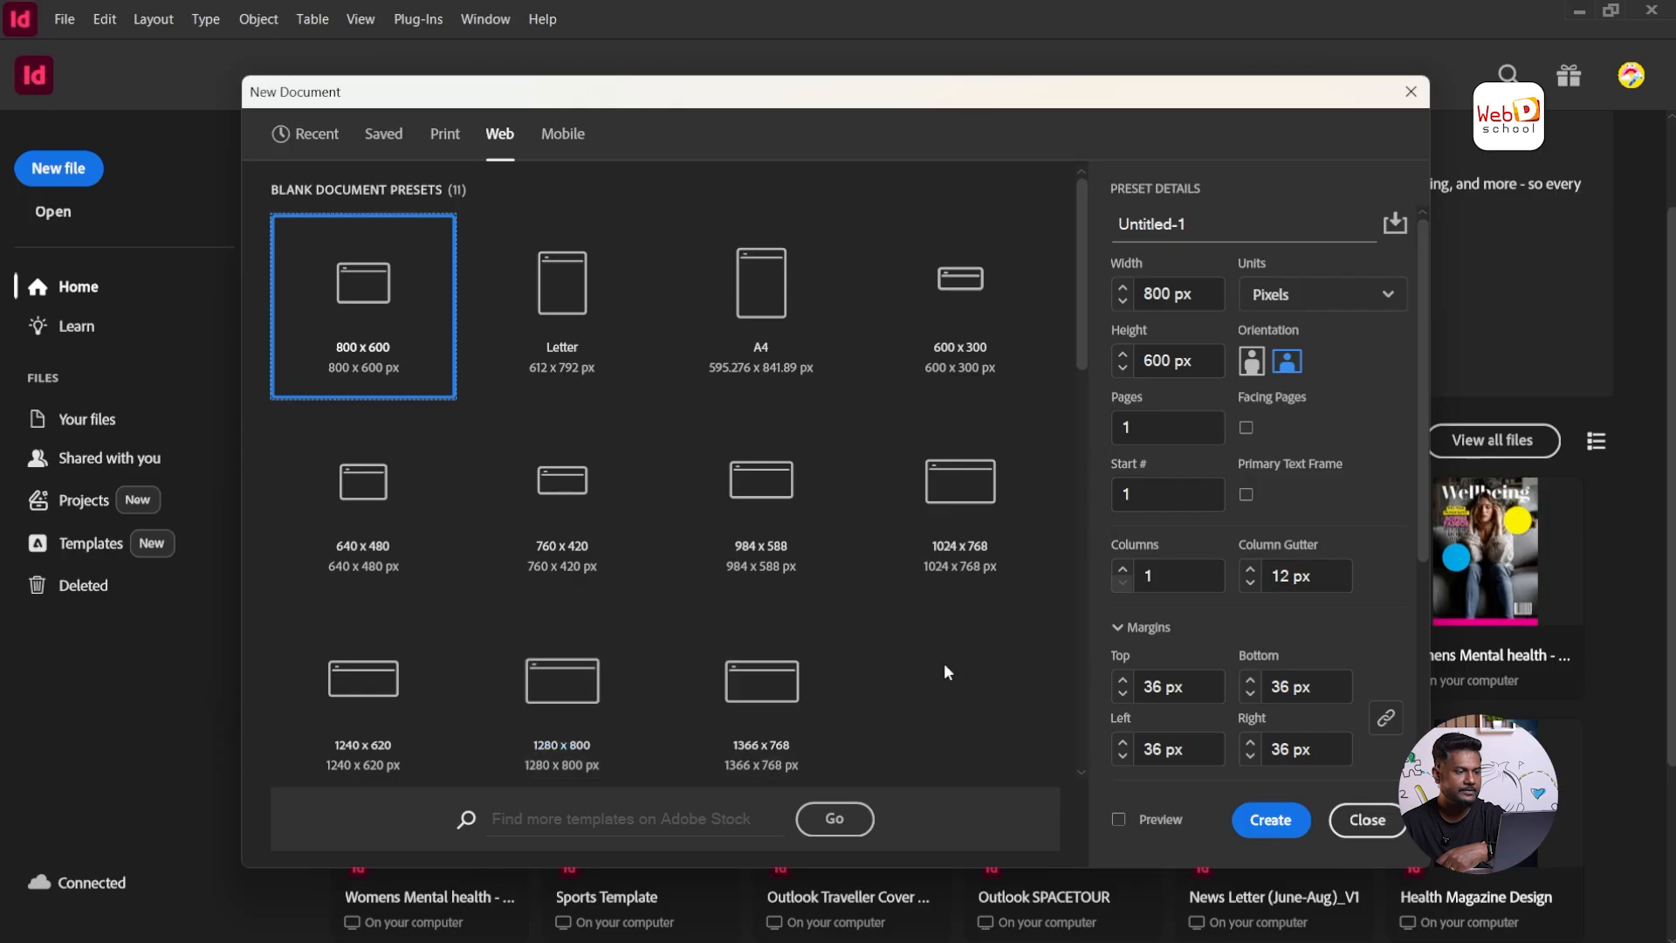
left_click(583, 325)
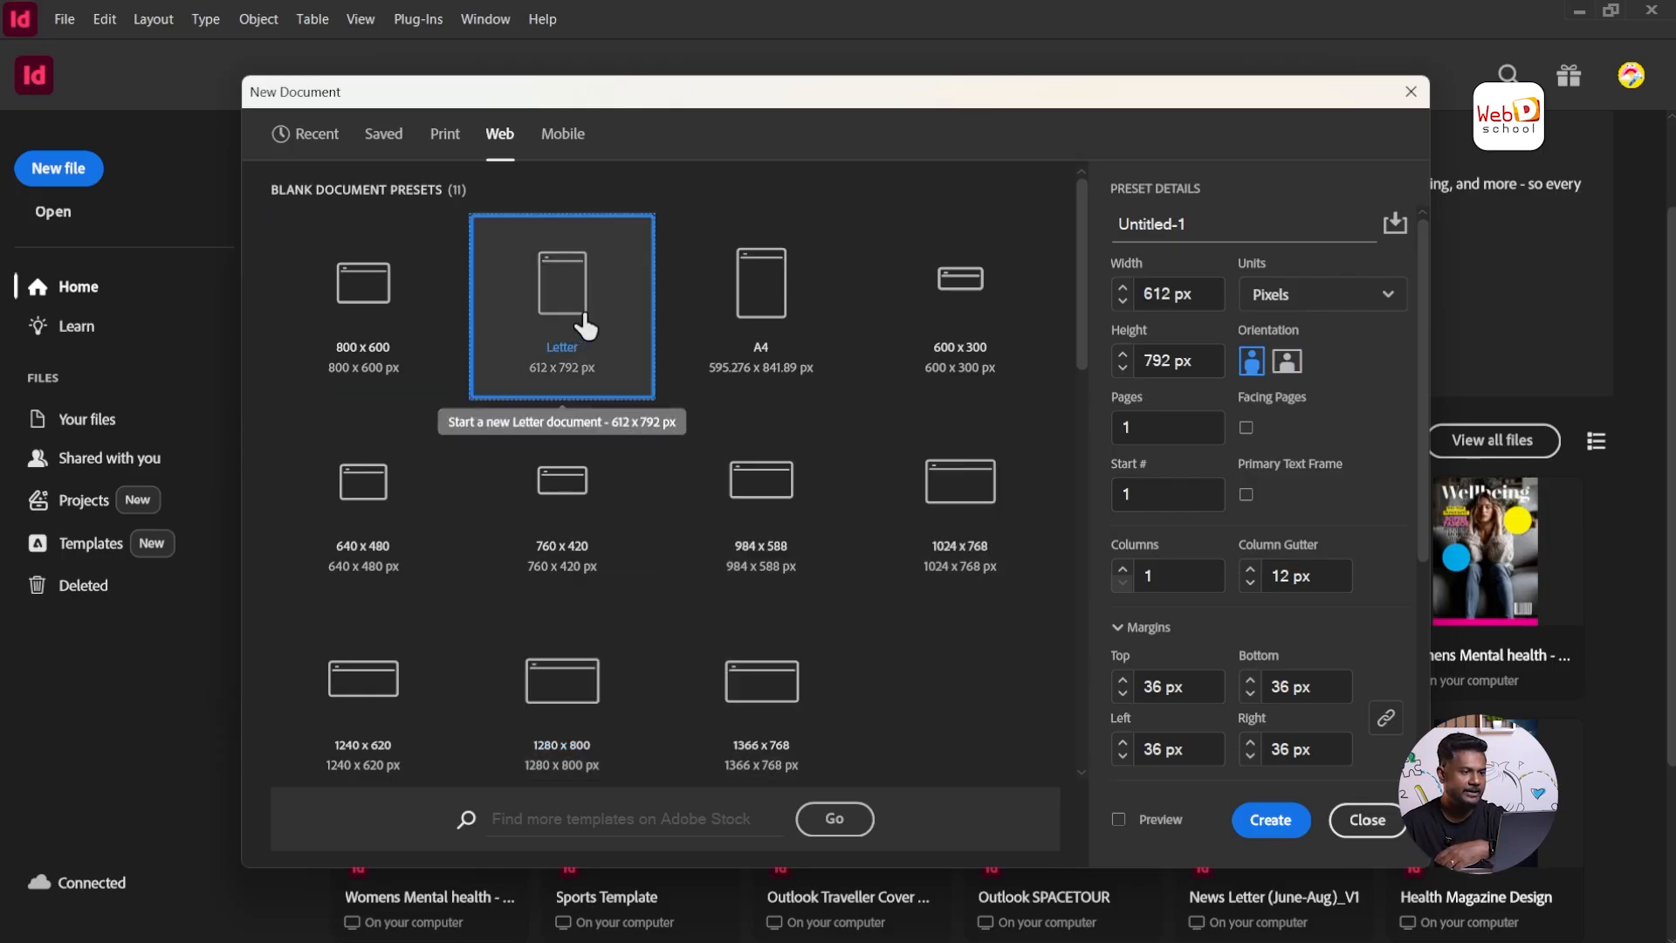
left_click(784, 317)
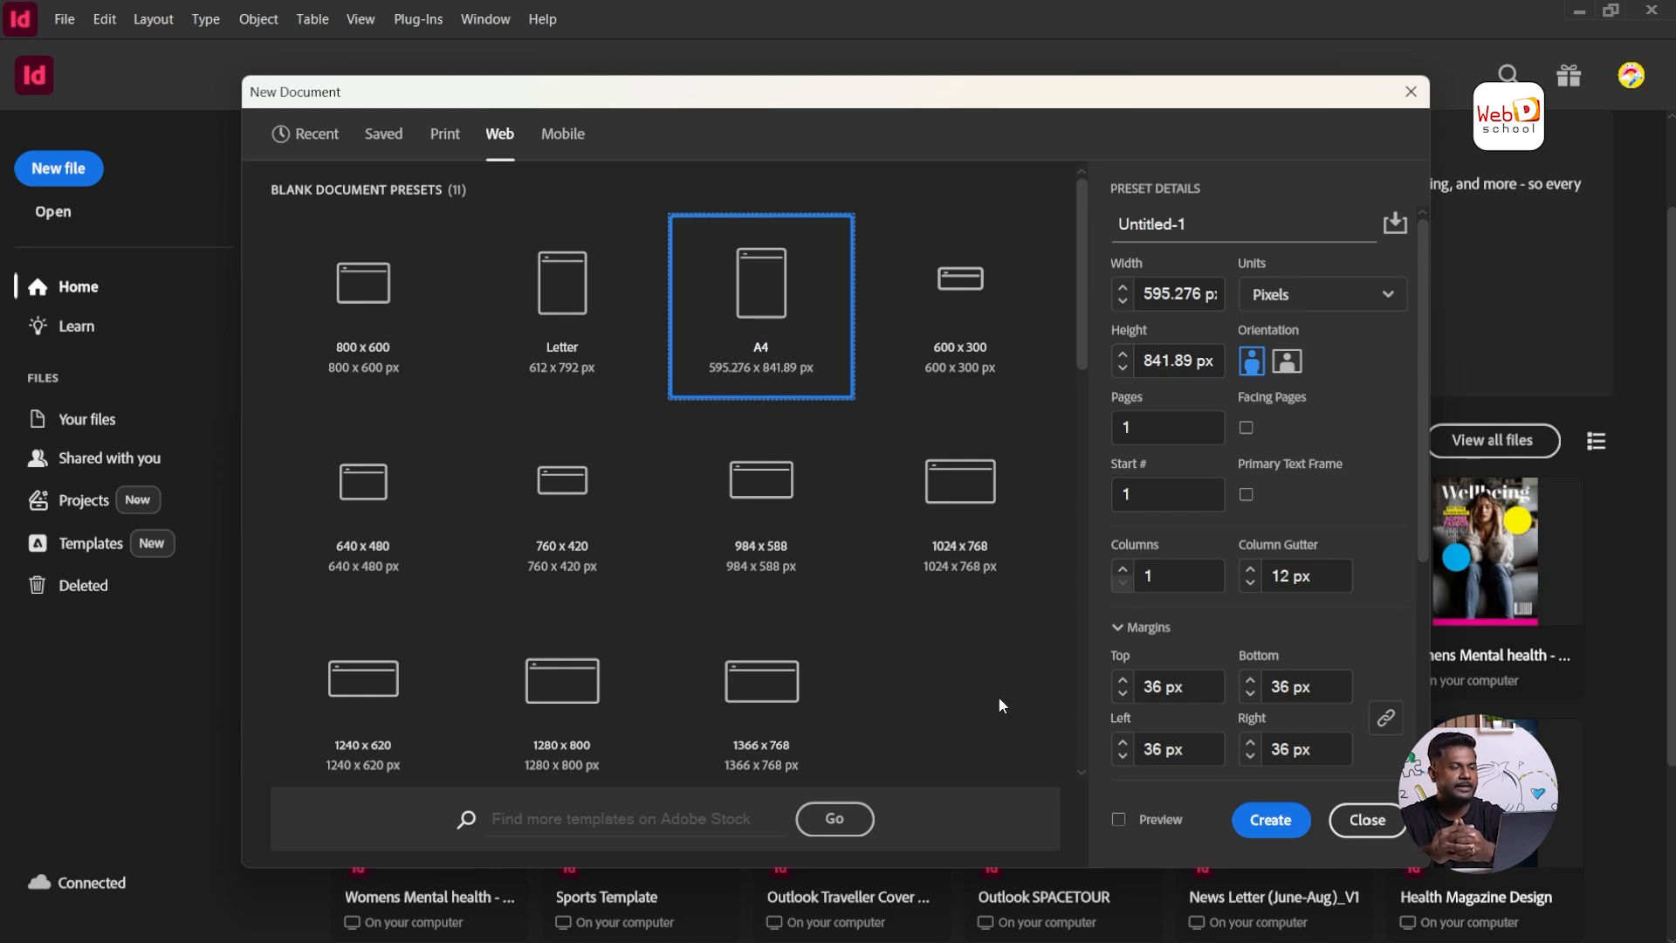
left_click(563, 134)
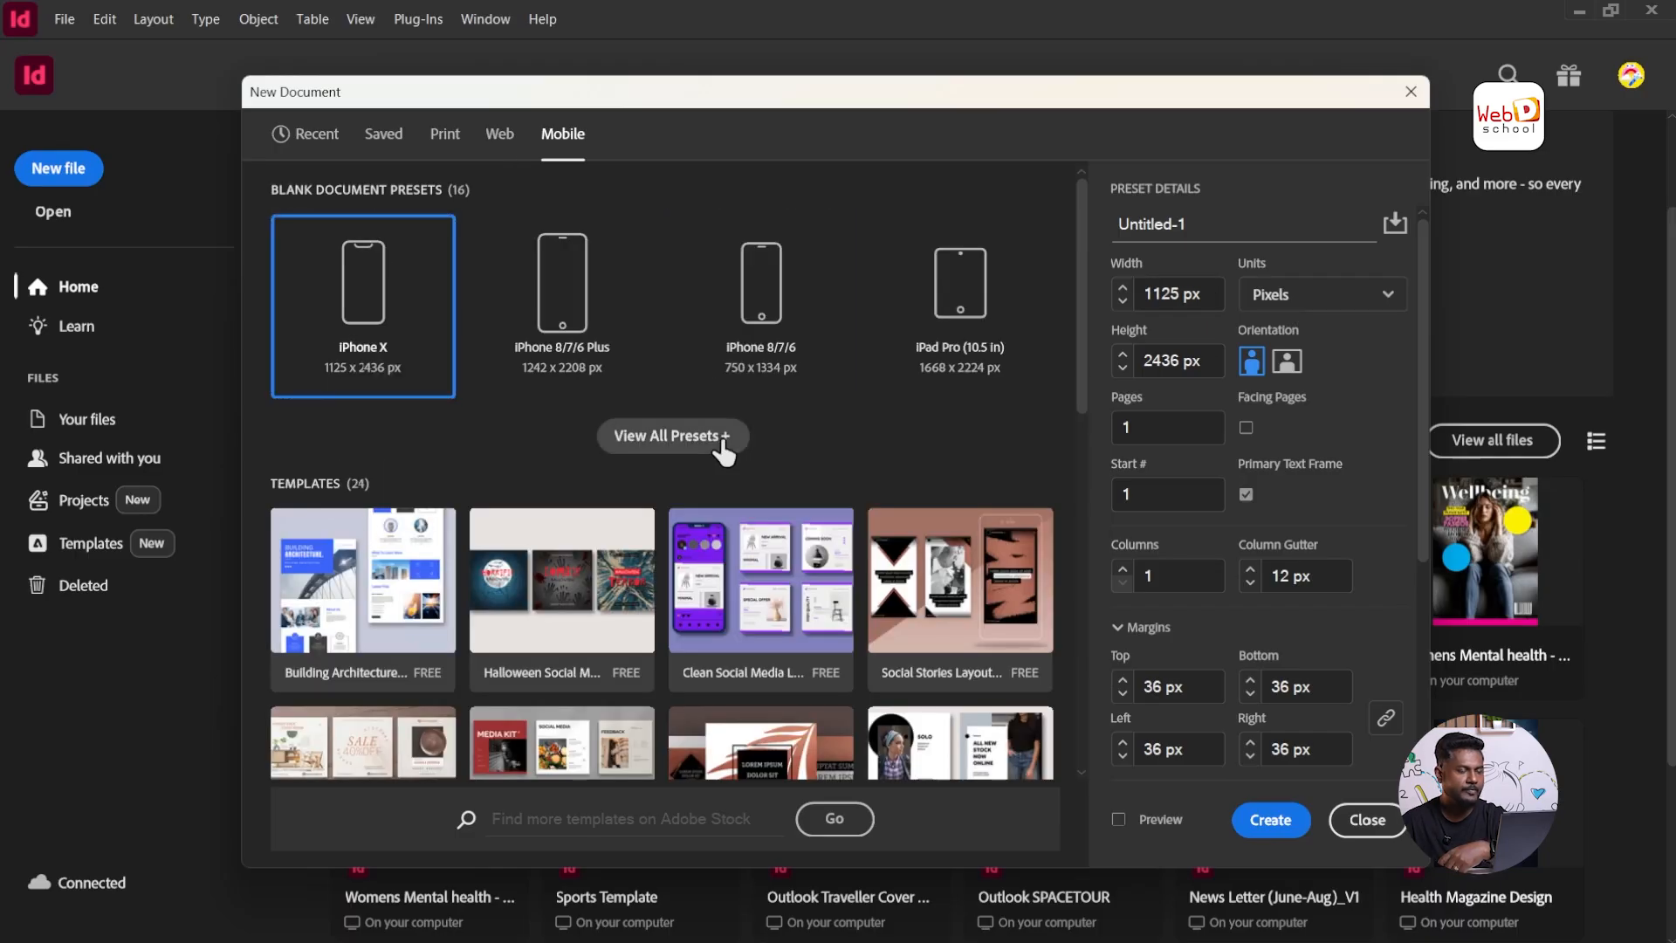
left_click(723, 436)
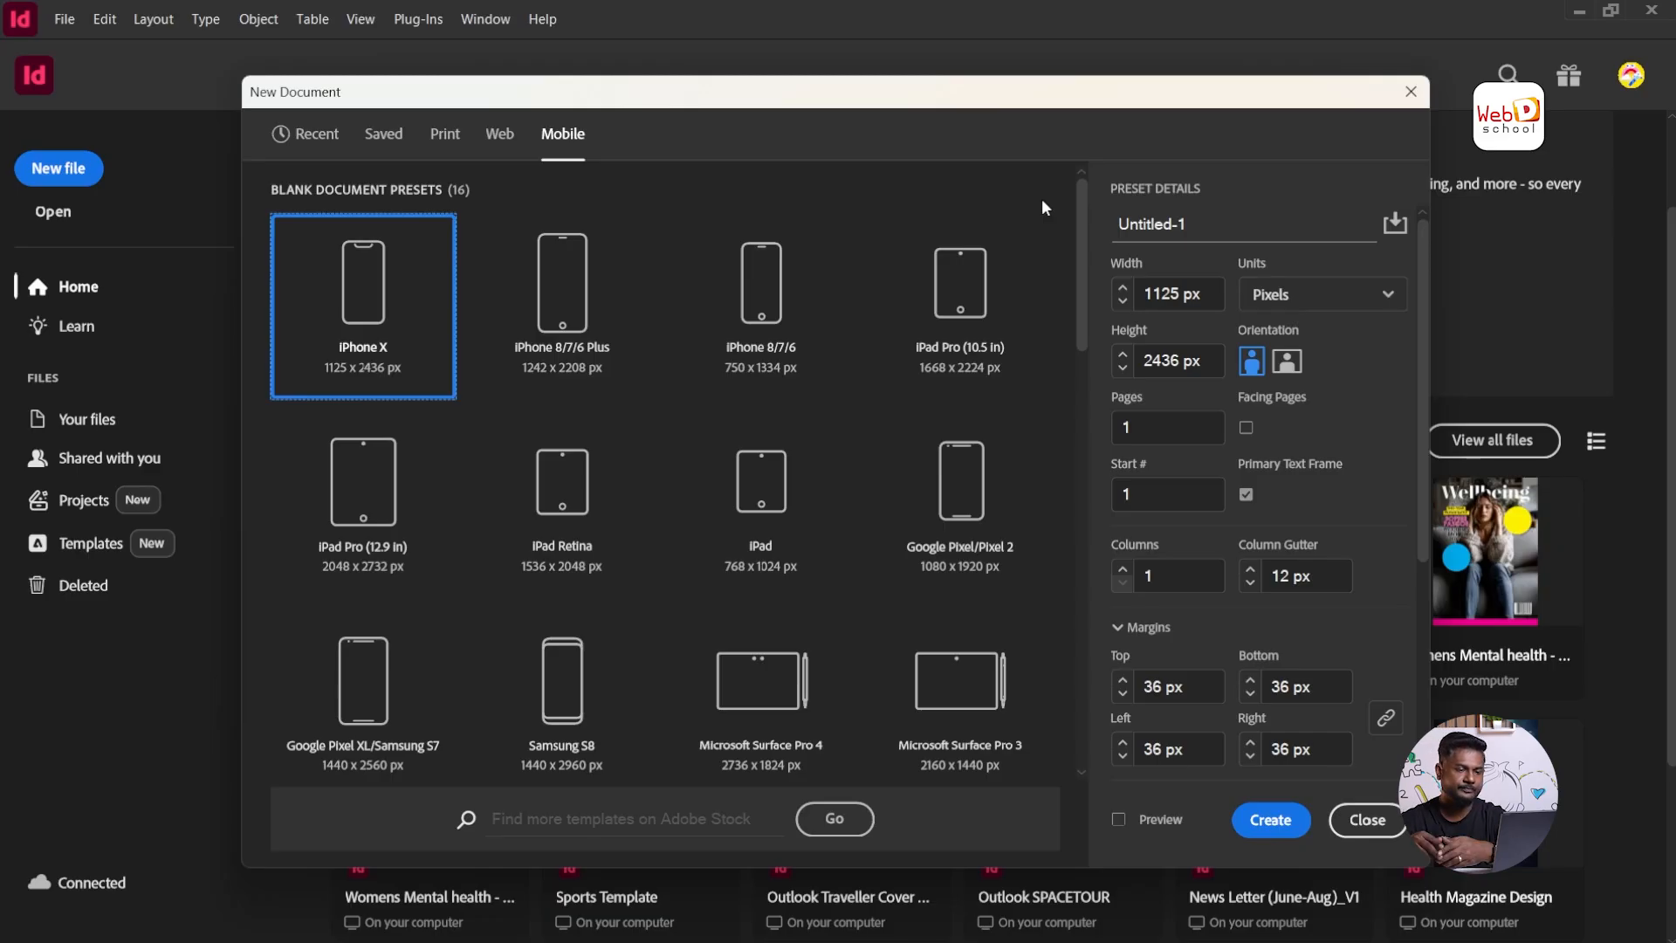
Step: Create a new document from the A4 print preset
left_click(446, 141)
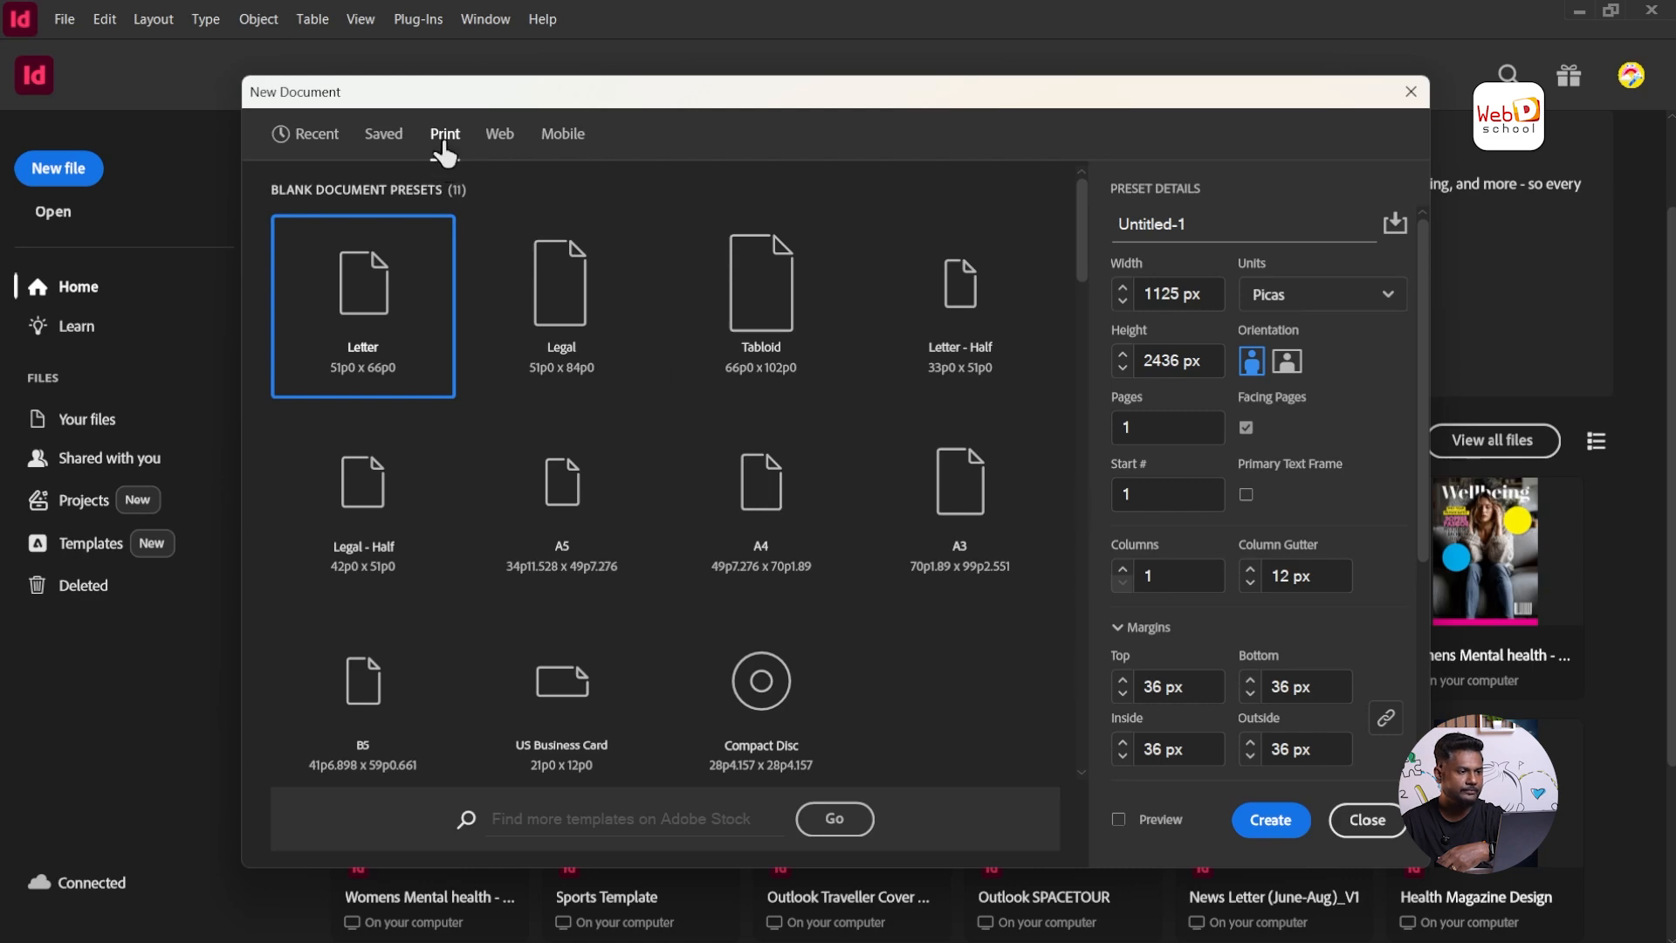
left_click(776, 506)
left_click(1270, 820)
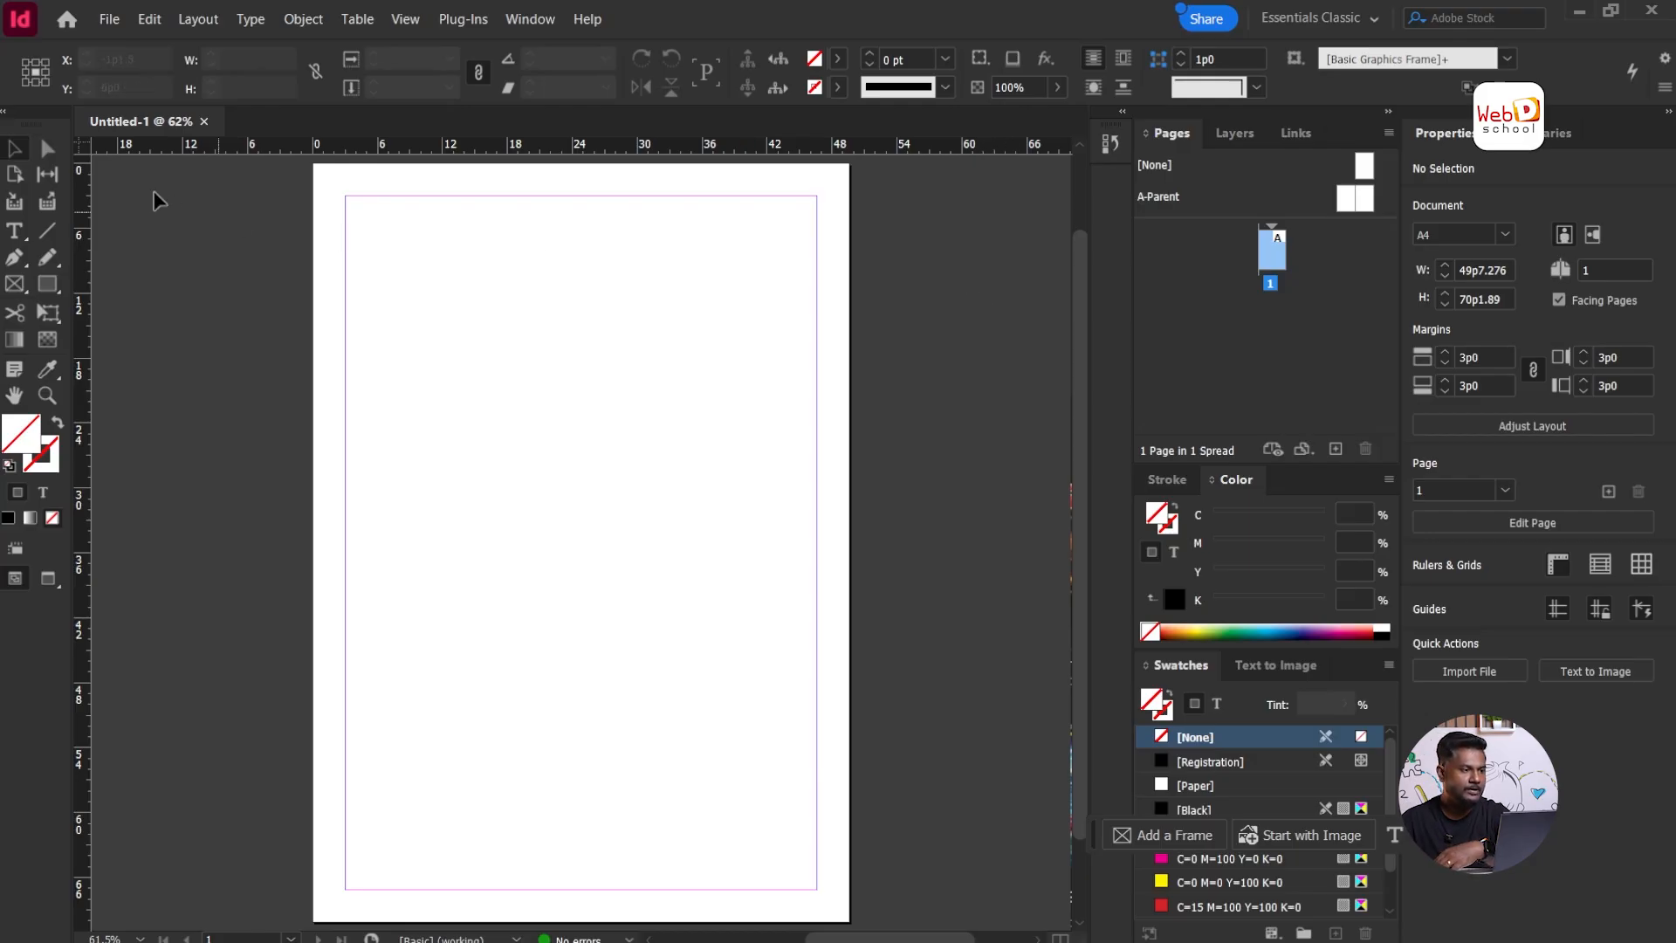
Step: Start setting up another new document
left_click(110, 19)
mouse_move(174, 46)
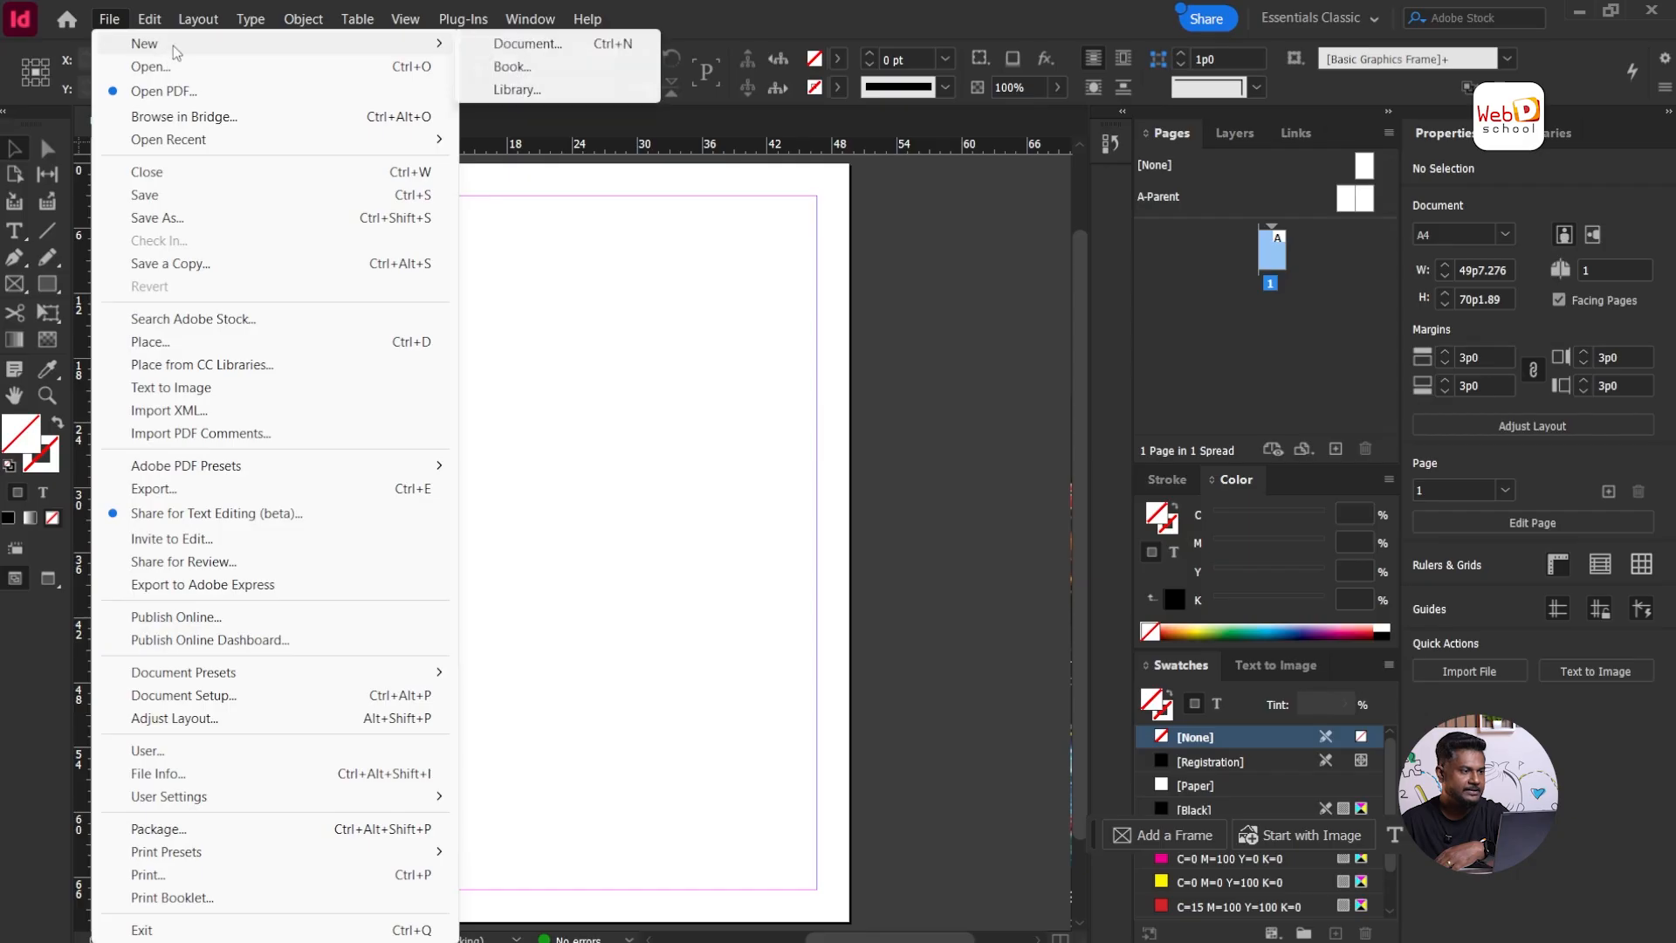
left_click(501, 45)
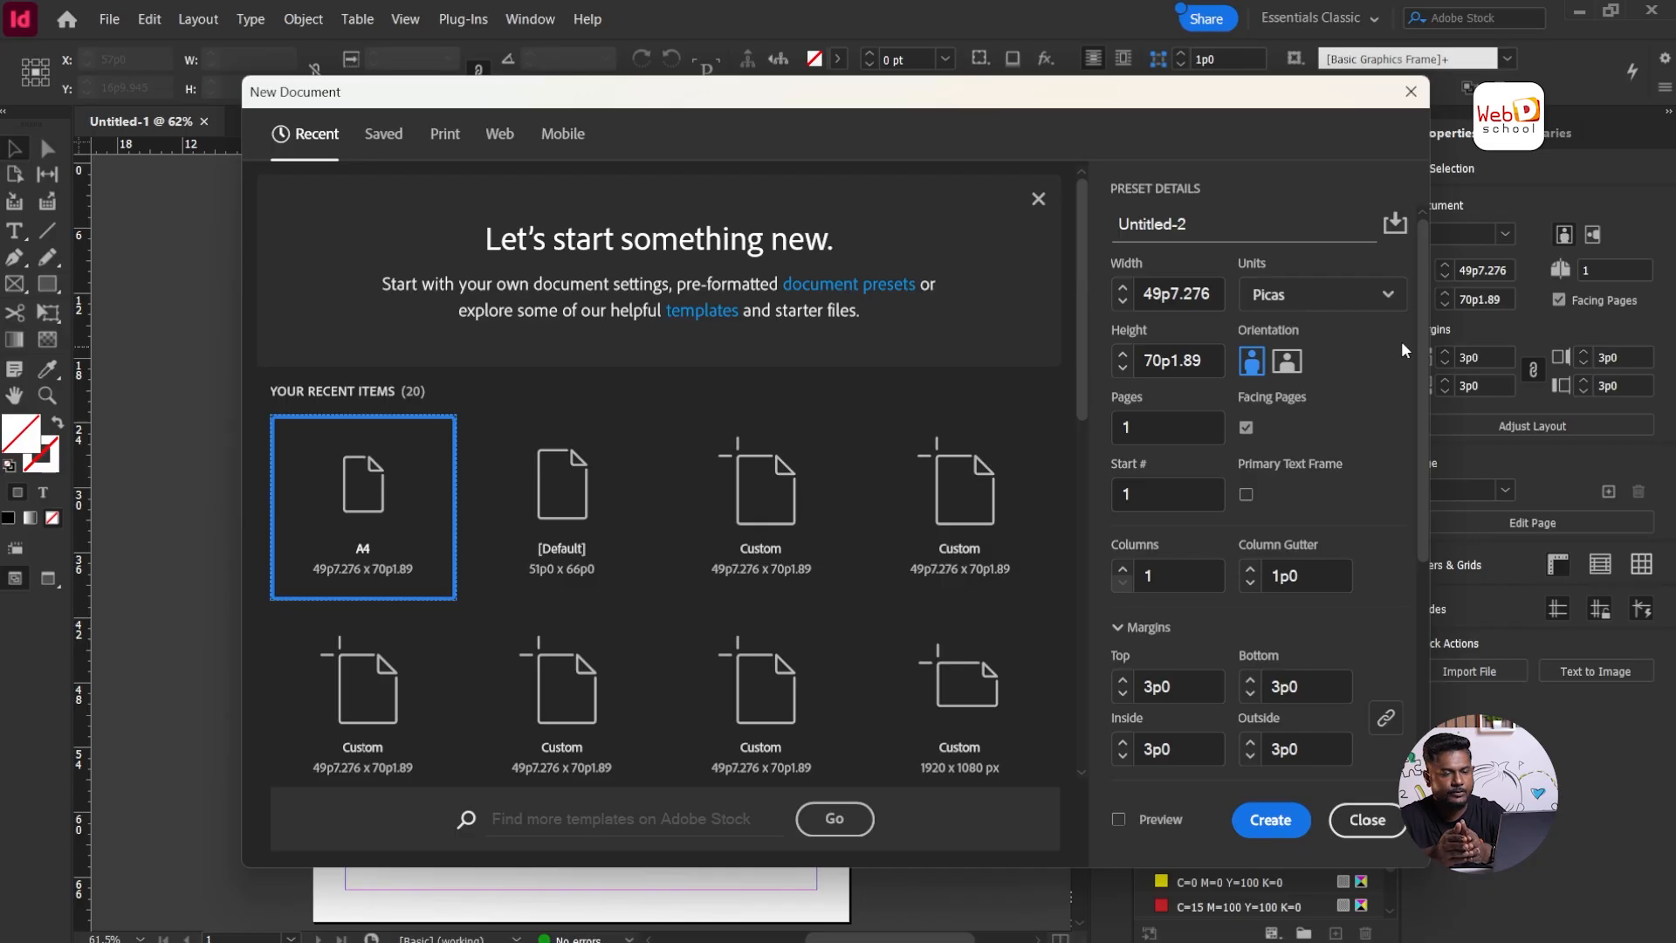
Step: Compare the page size in inches and centimeters, and set the units back to picas
left_click(1383, 296)
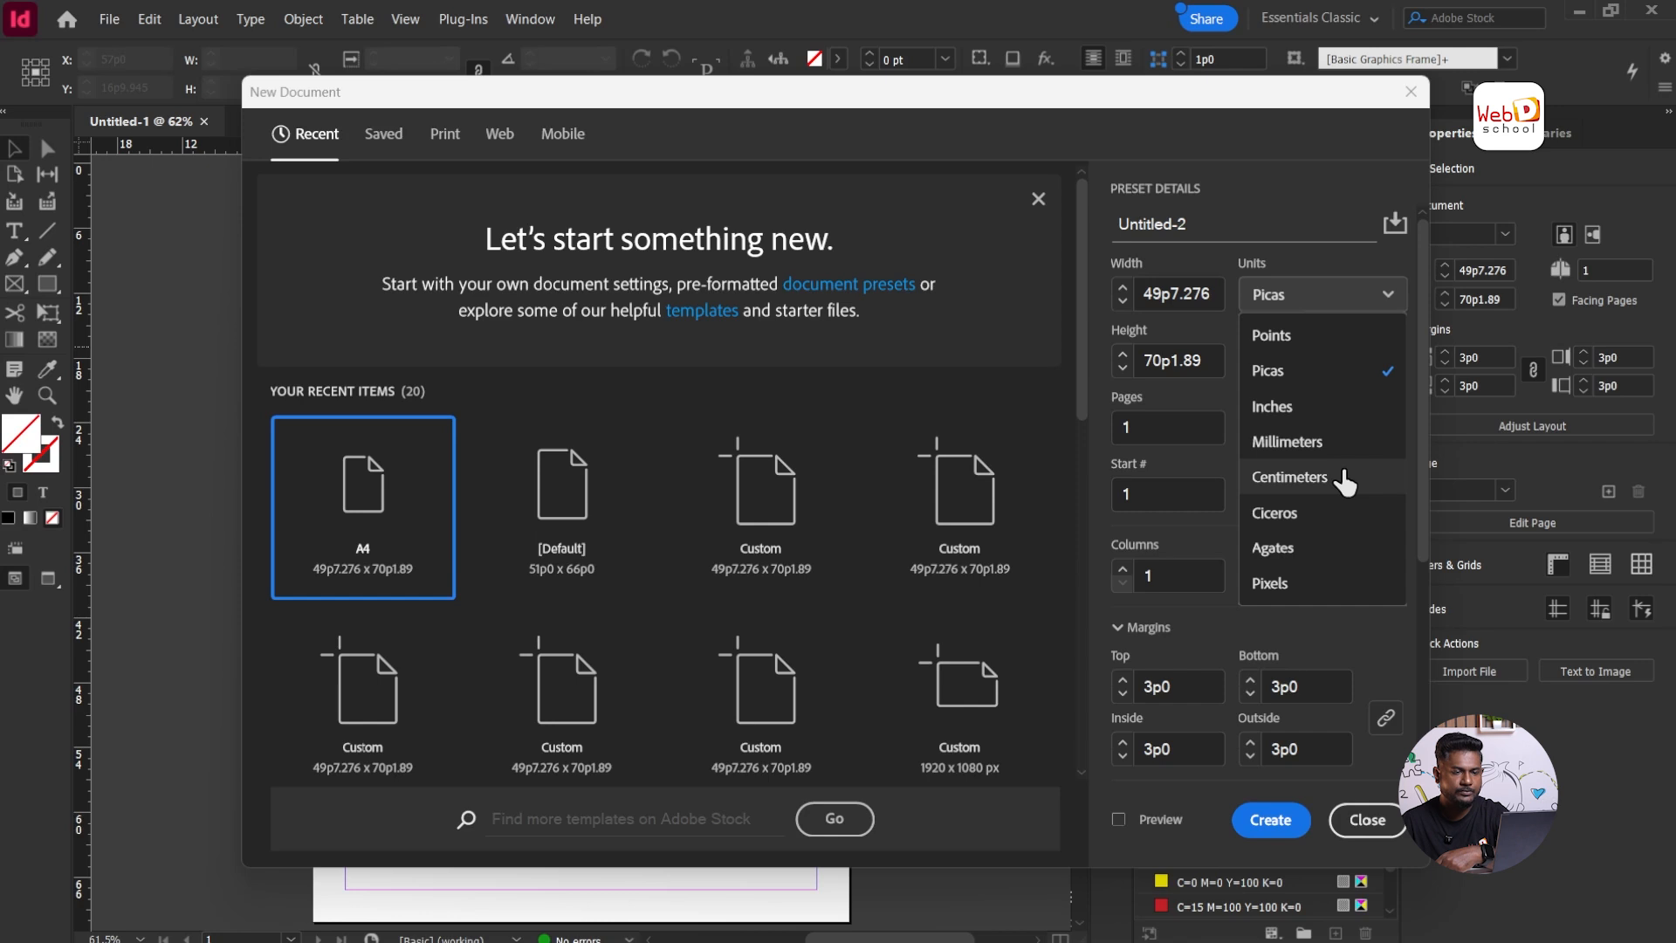
left_click(1345, 479)
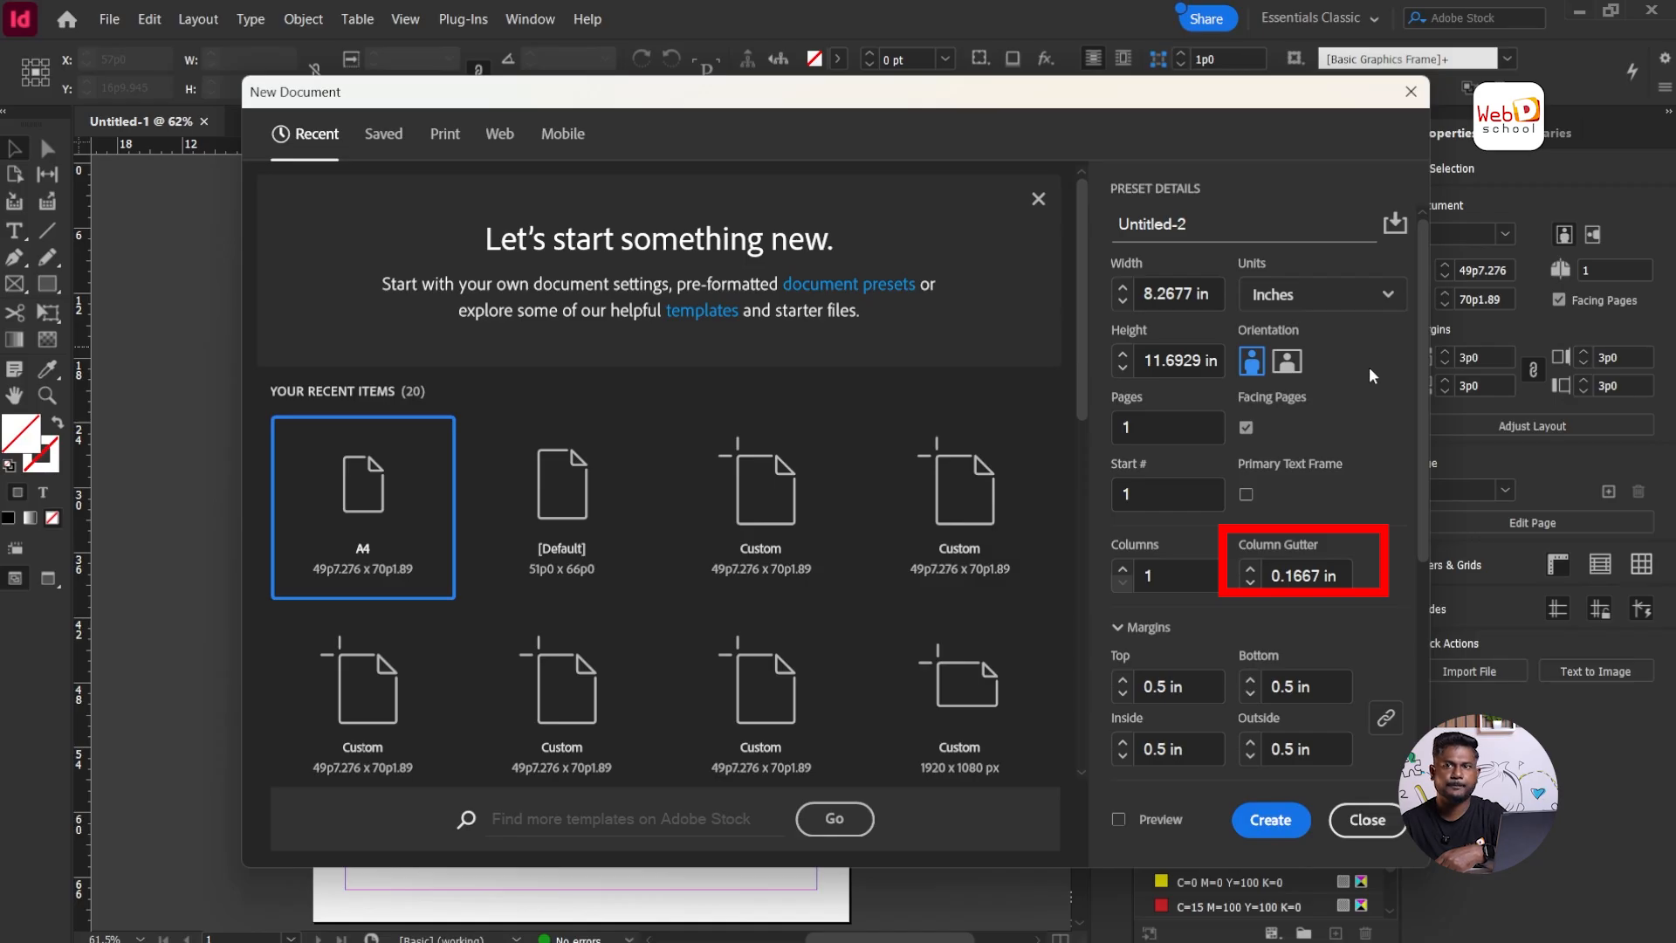
left_click(1385, 301)
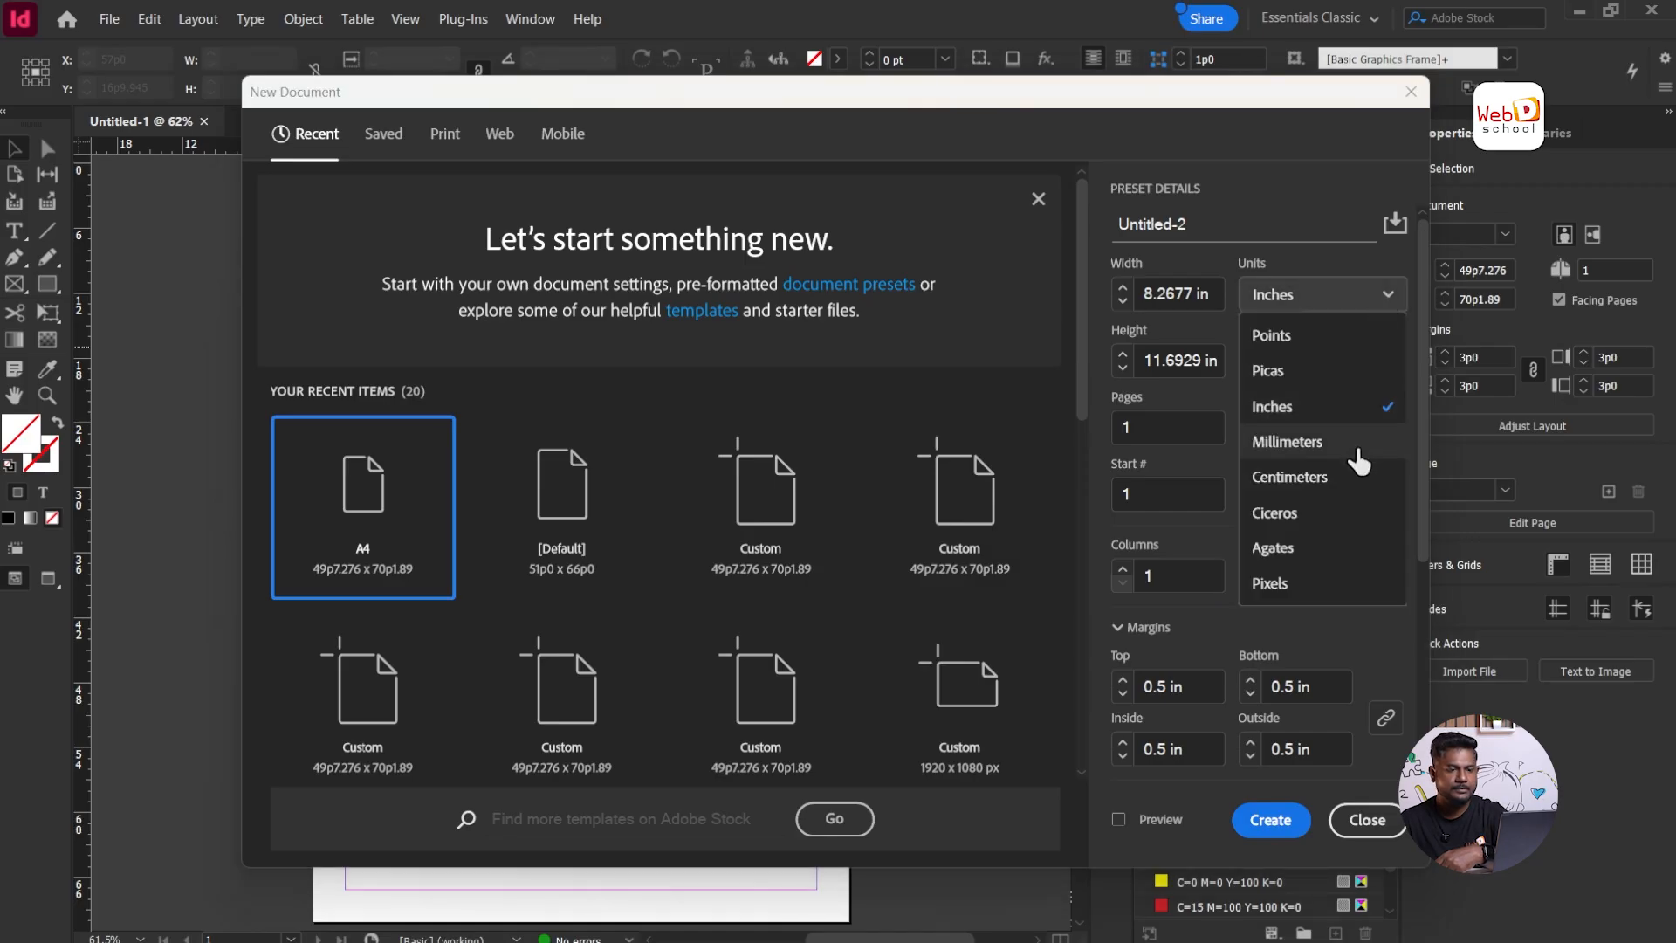
left_click(1351, 478)
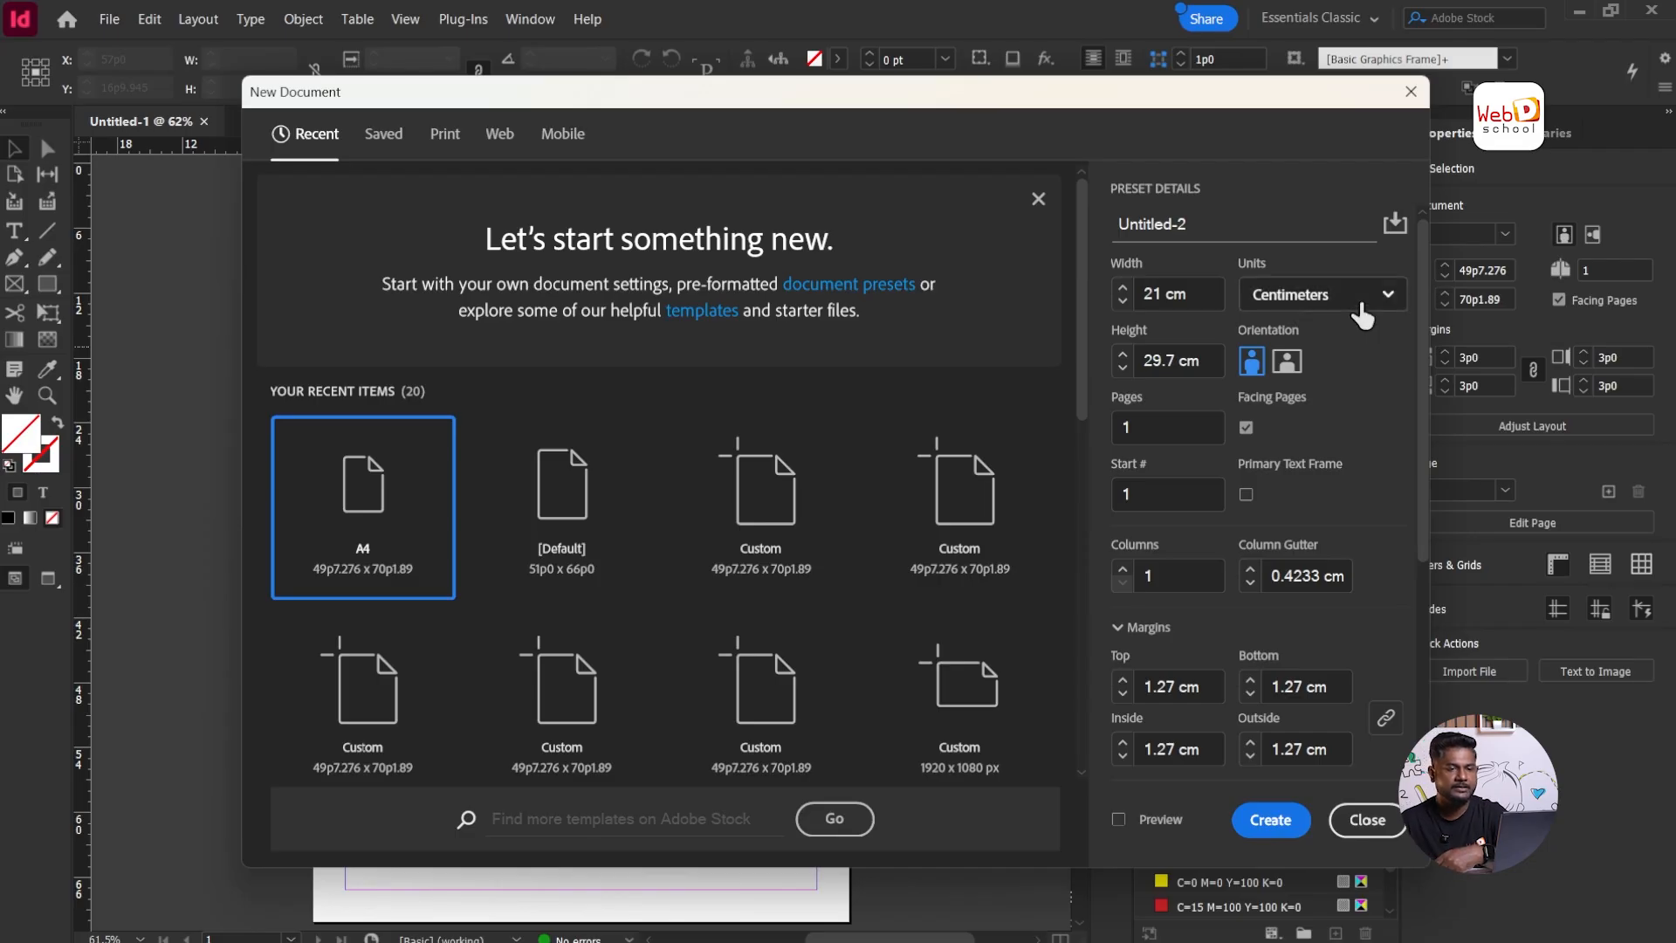
left_click(1362, 301)
left_click(1339, 370)
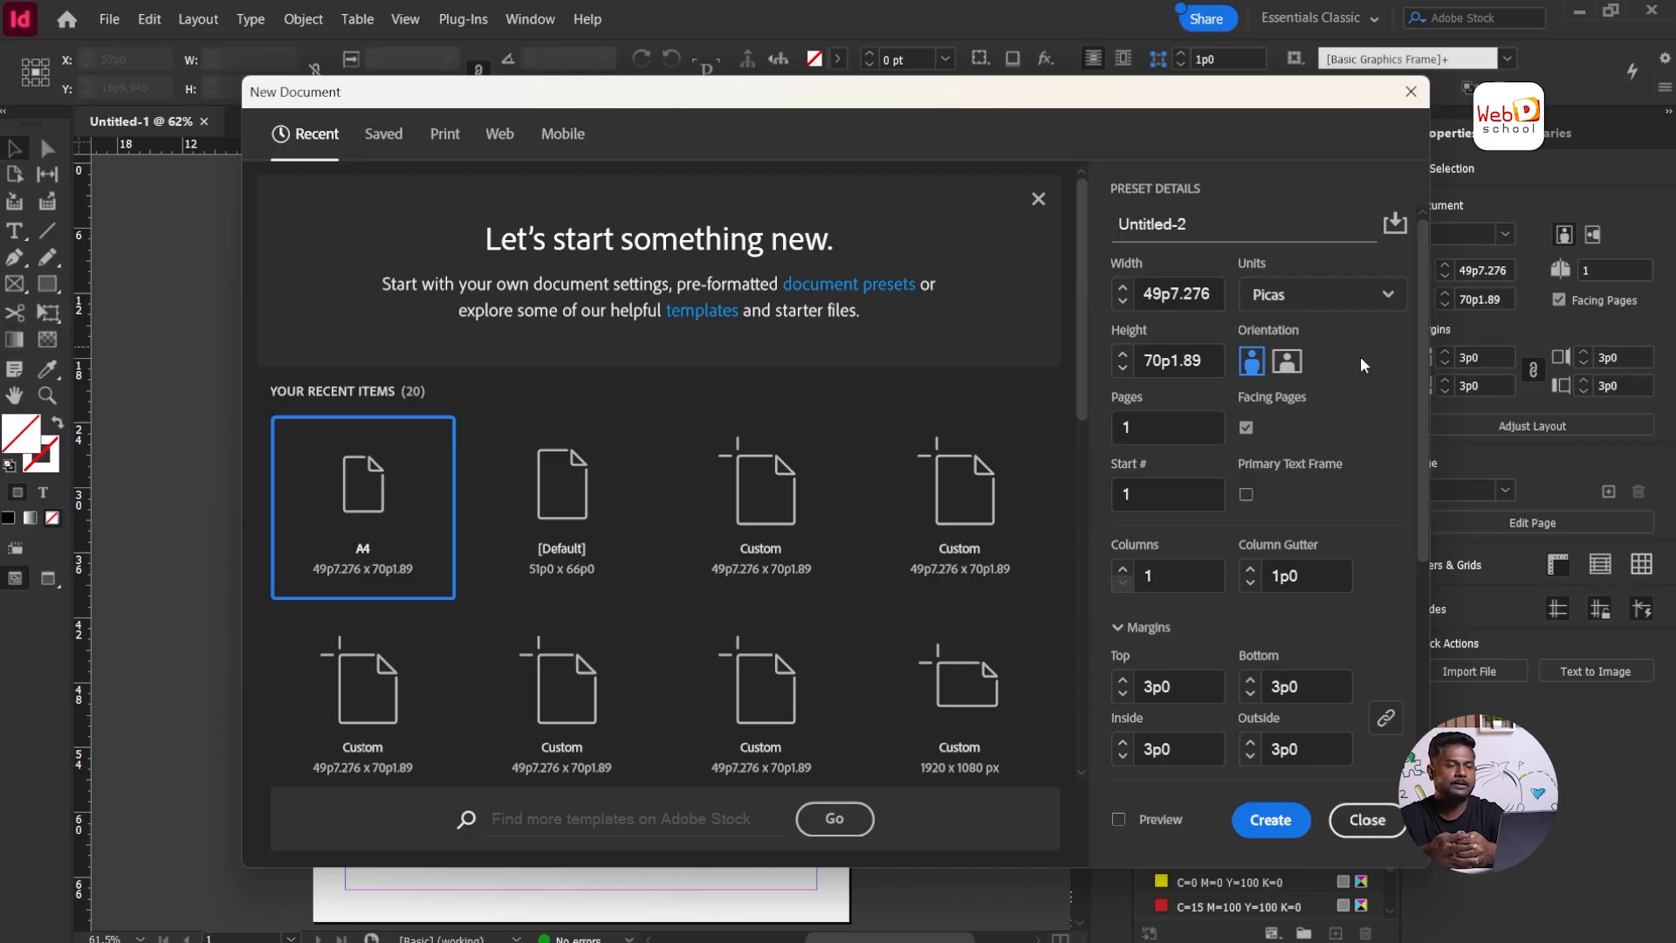
Step: Set the new A4 document to 10 pages with 3 columns, review its margins and bleed, and create it
double_click(1159, 414)
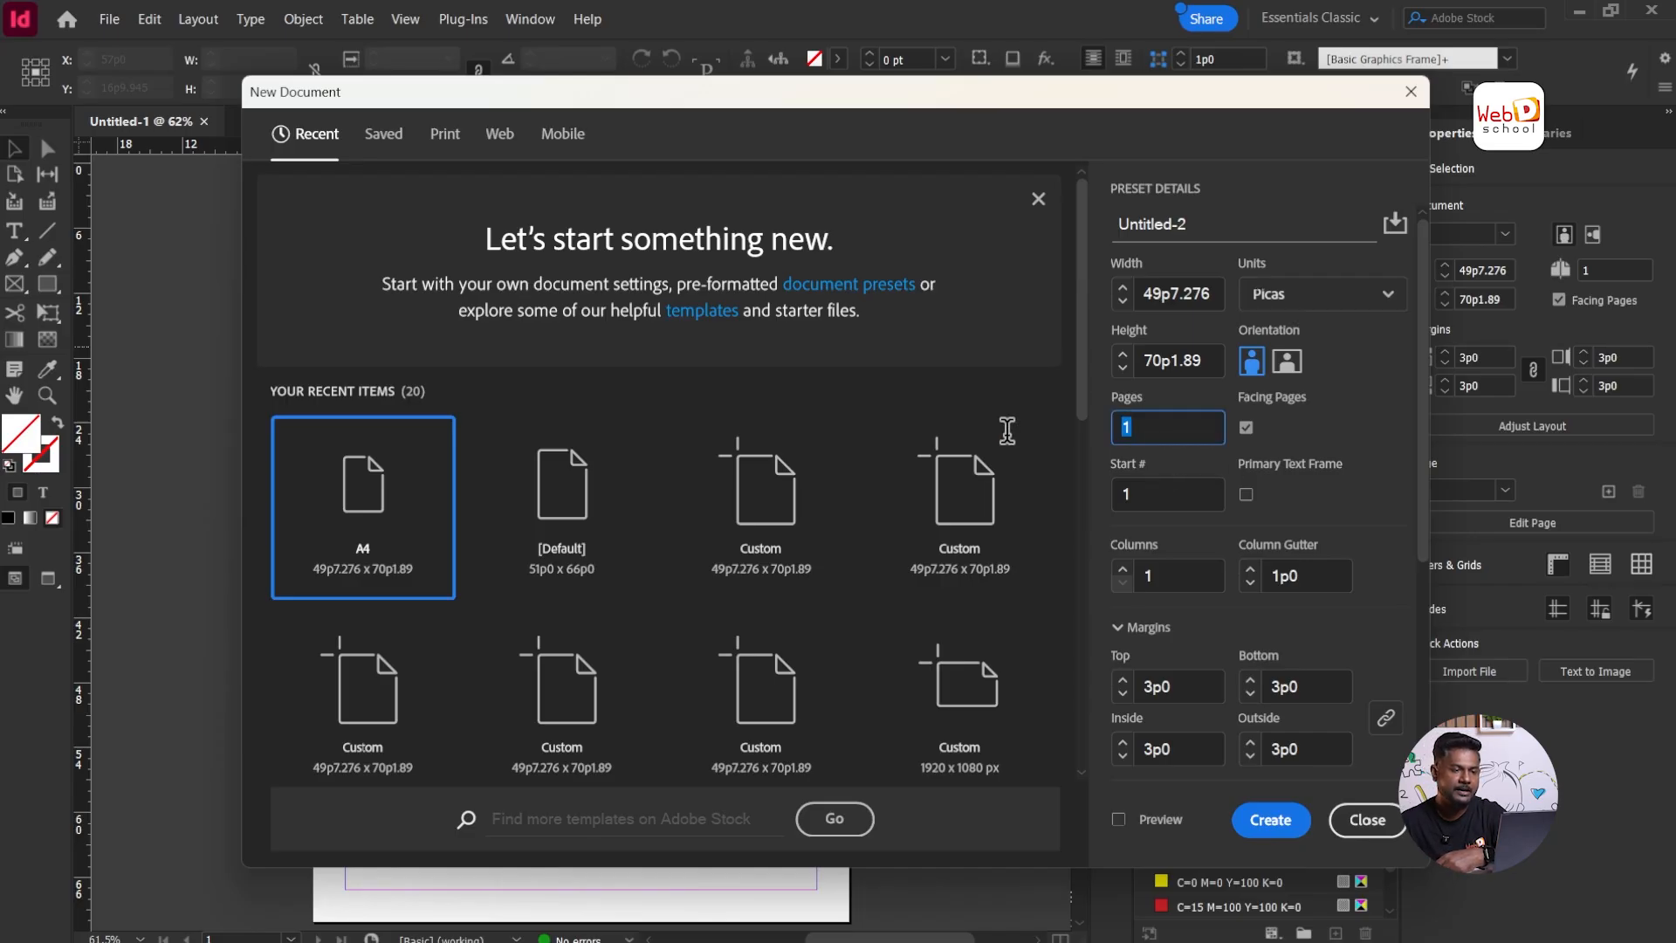
type("10")
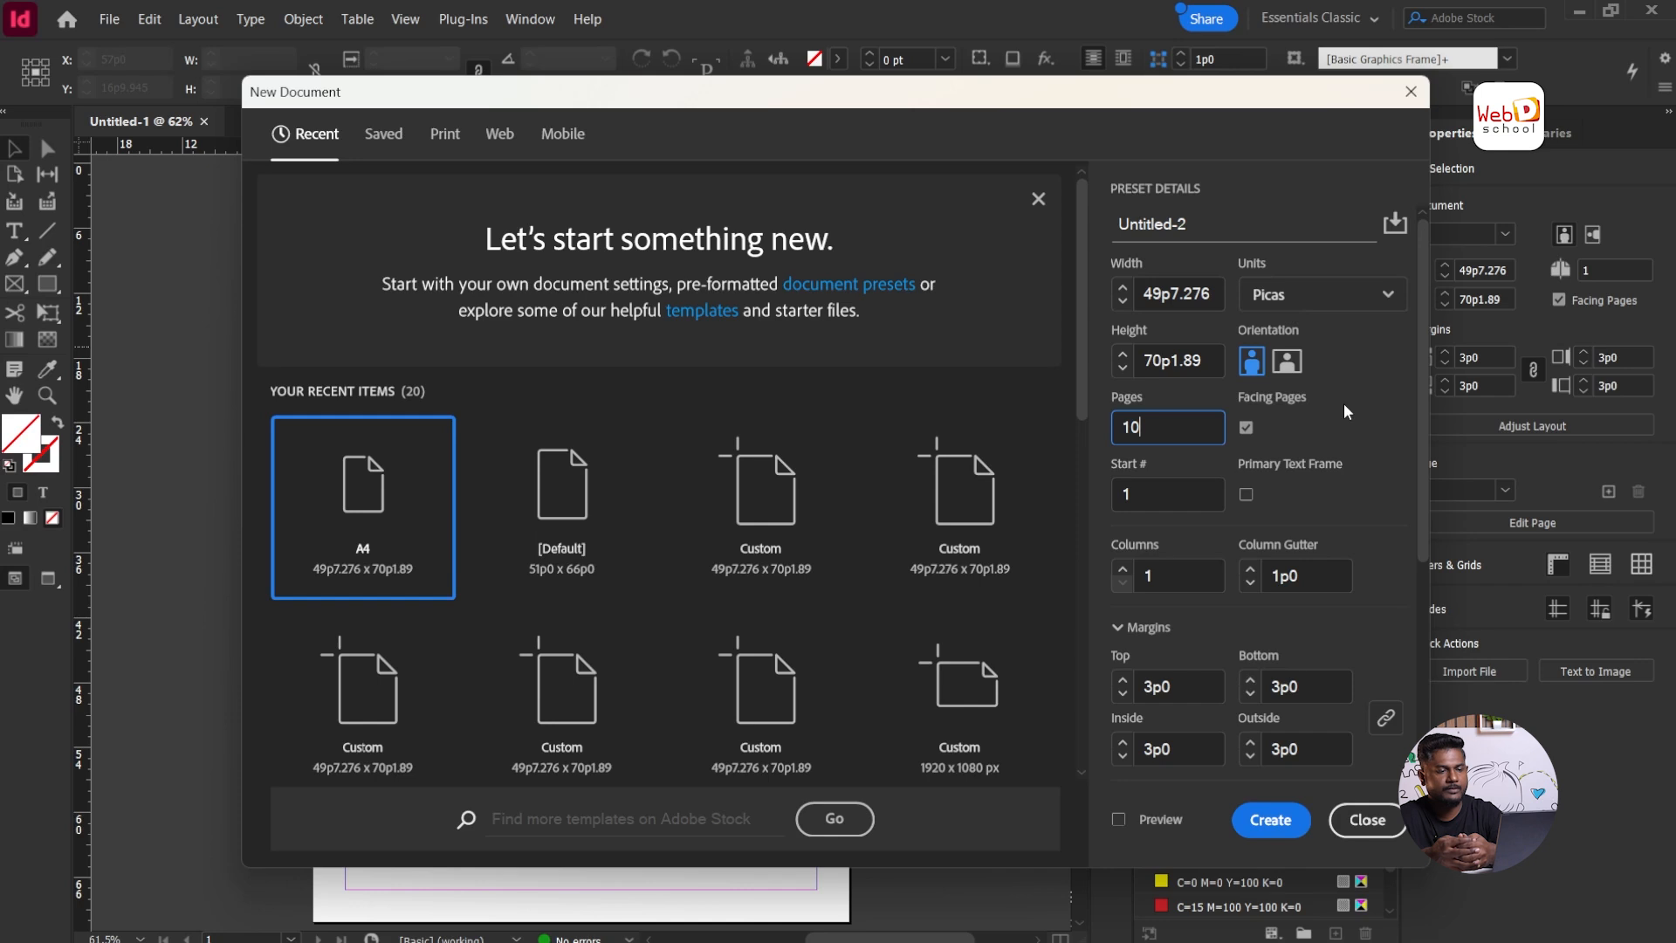
key("Tab")
key("Tab")
type("3")
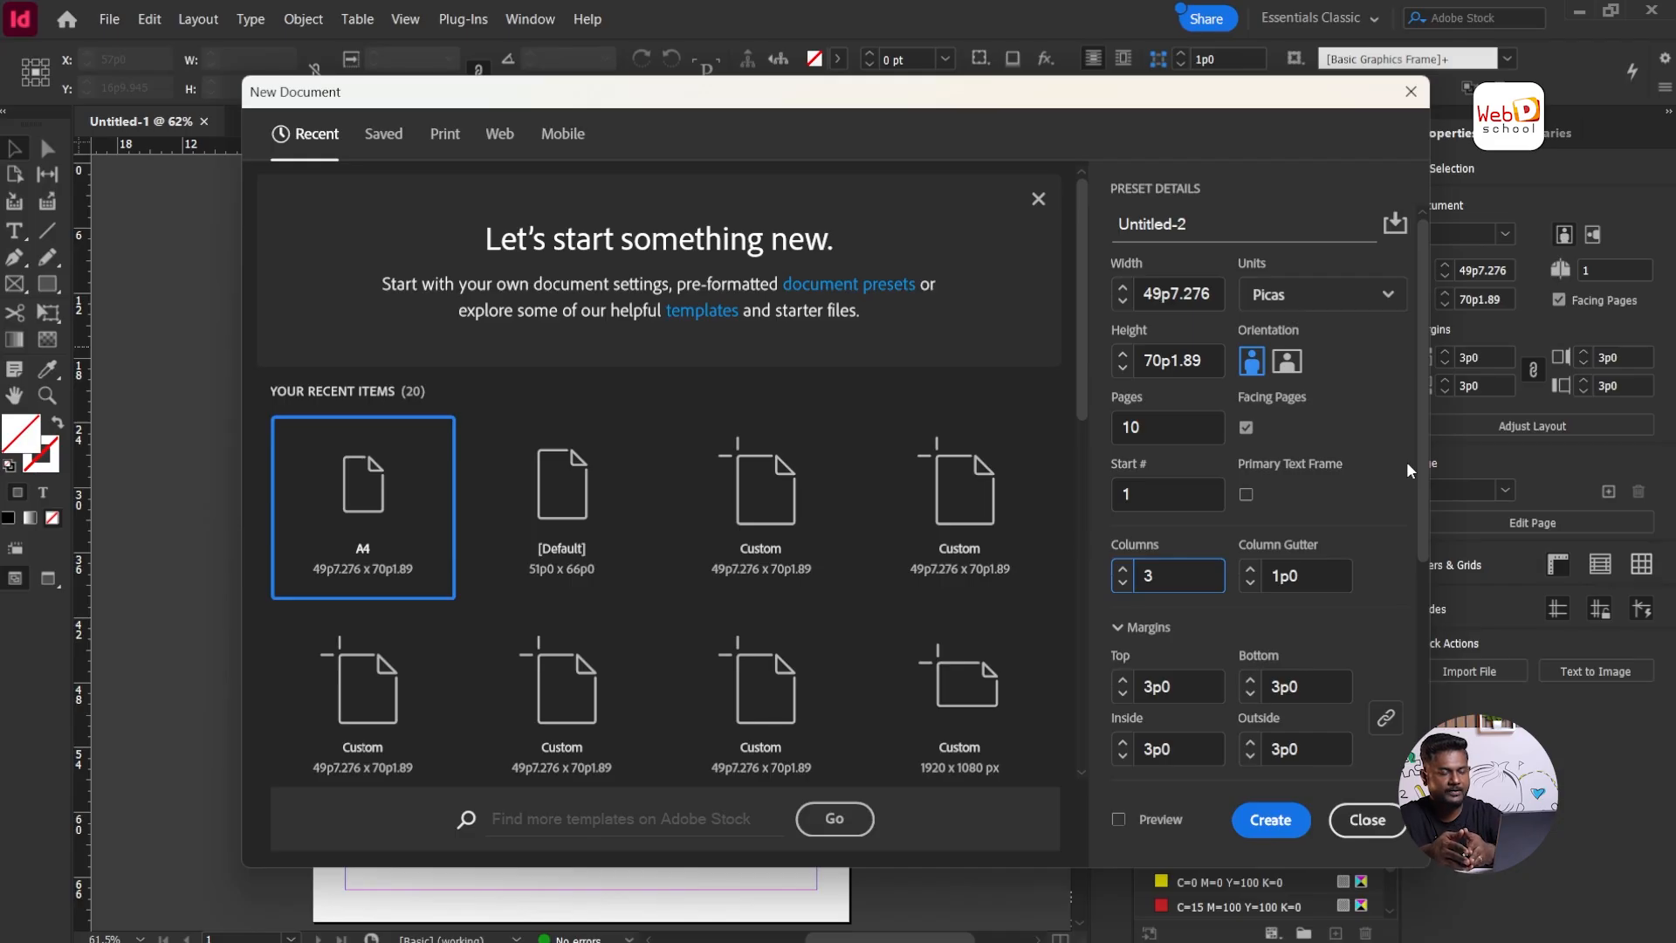
scroll(1406, 461, "down", 5)
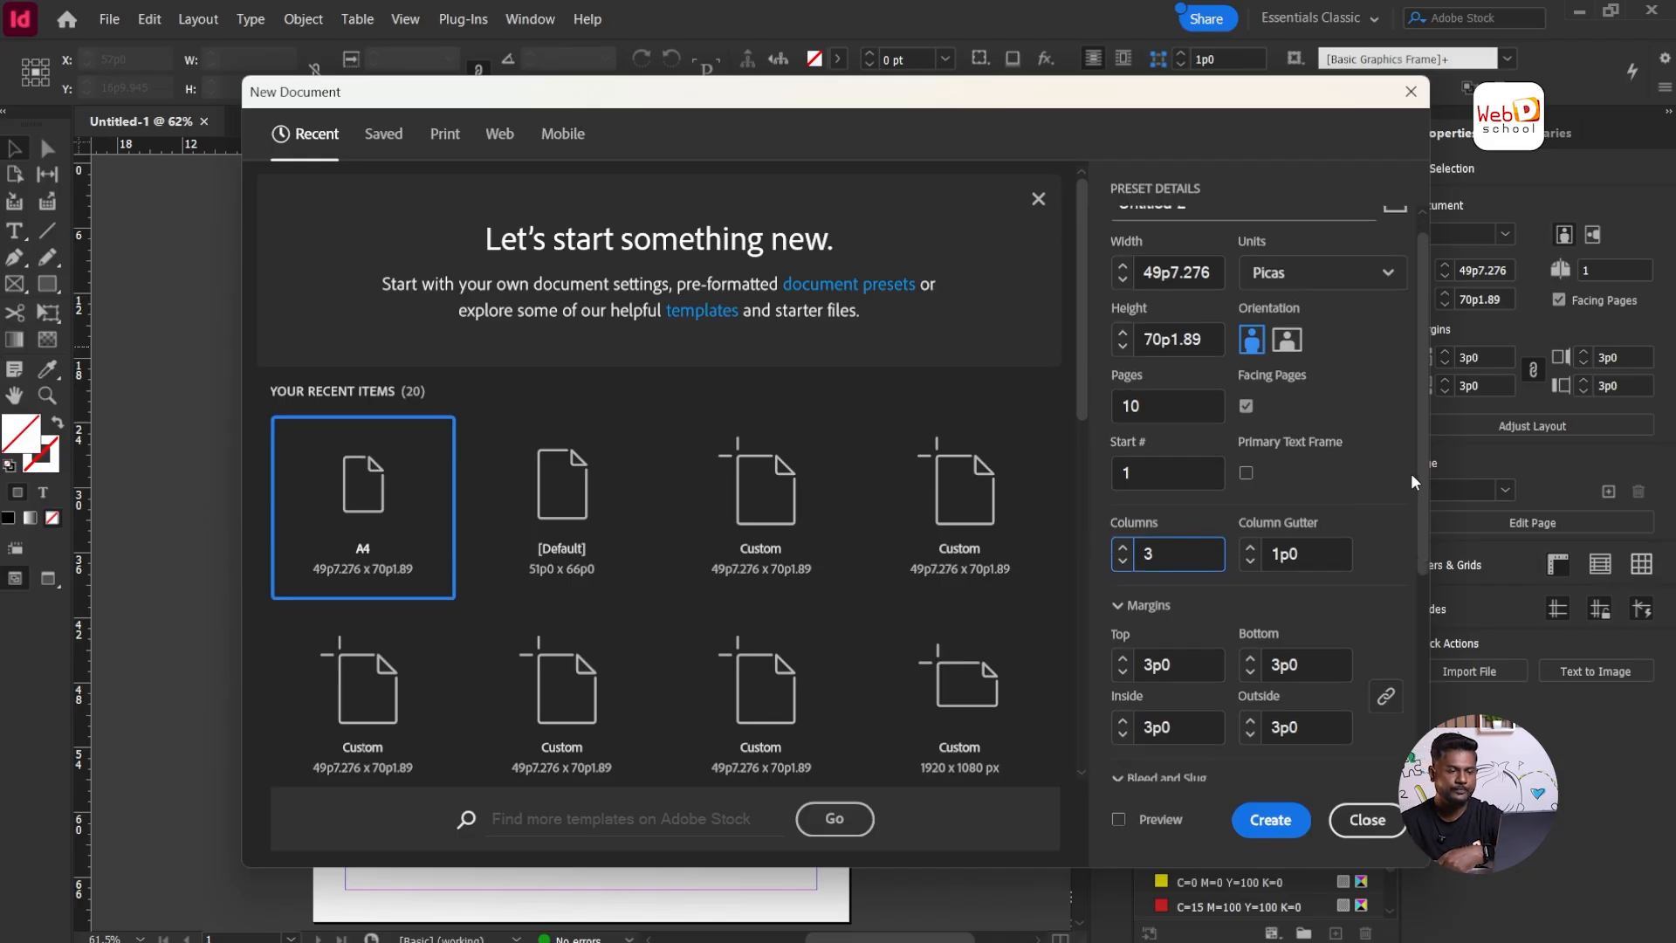
scroll(1414, 493, "down", 1)
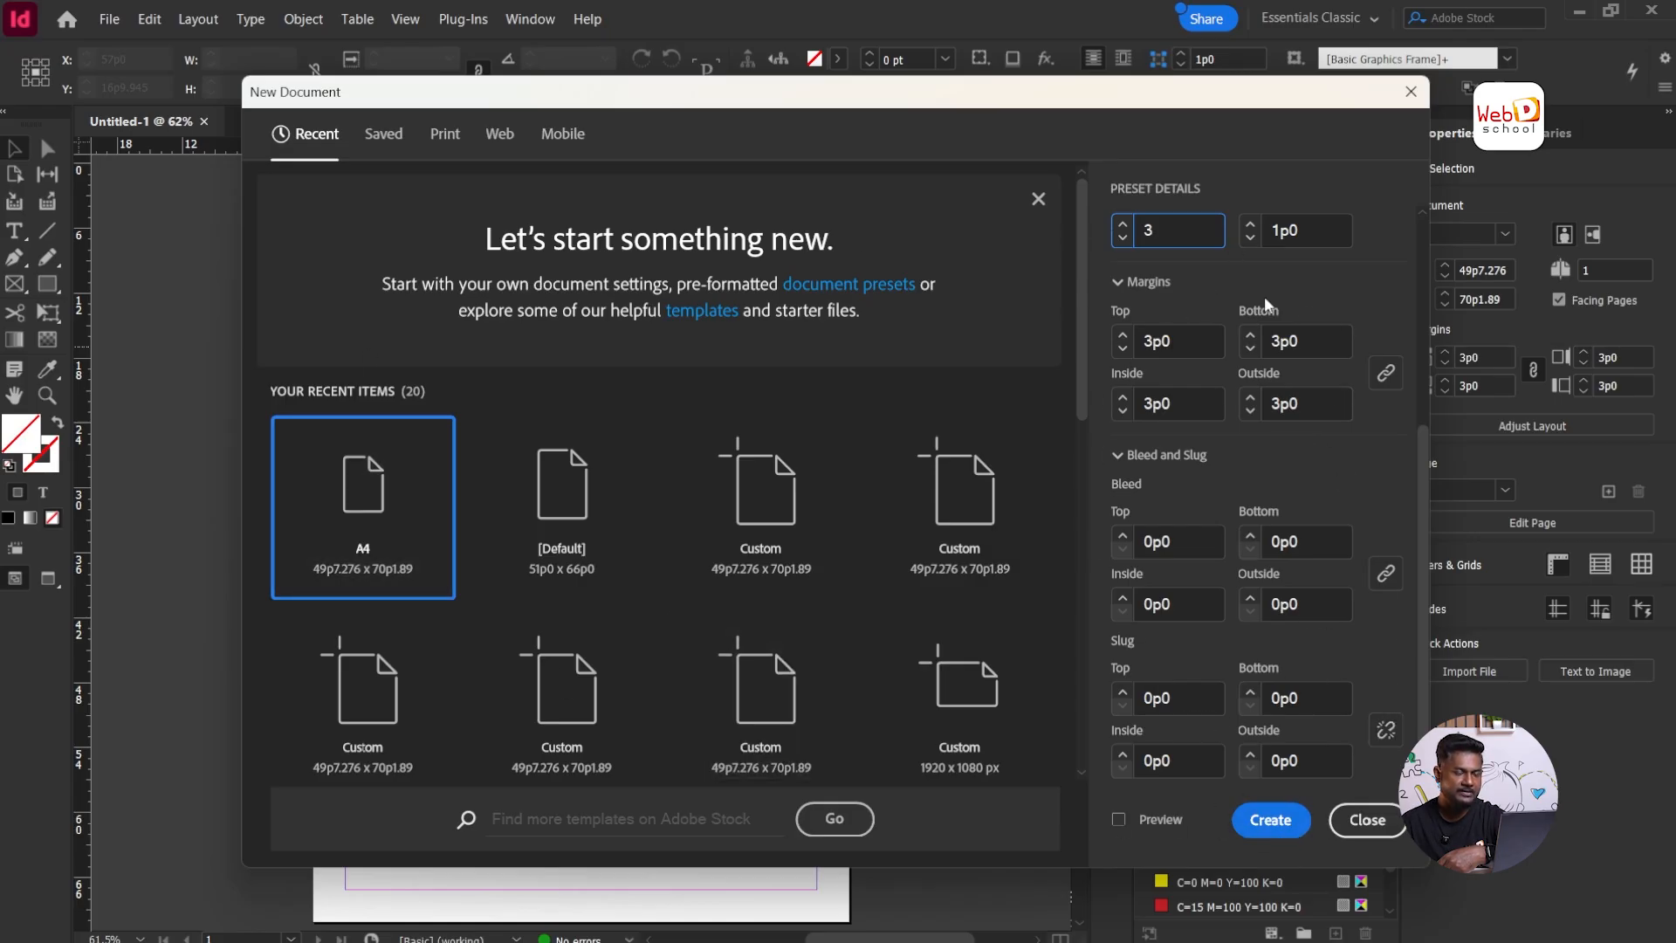
left_click_drag(1423, 479, 1419, 216)
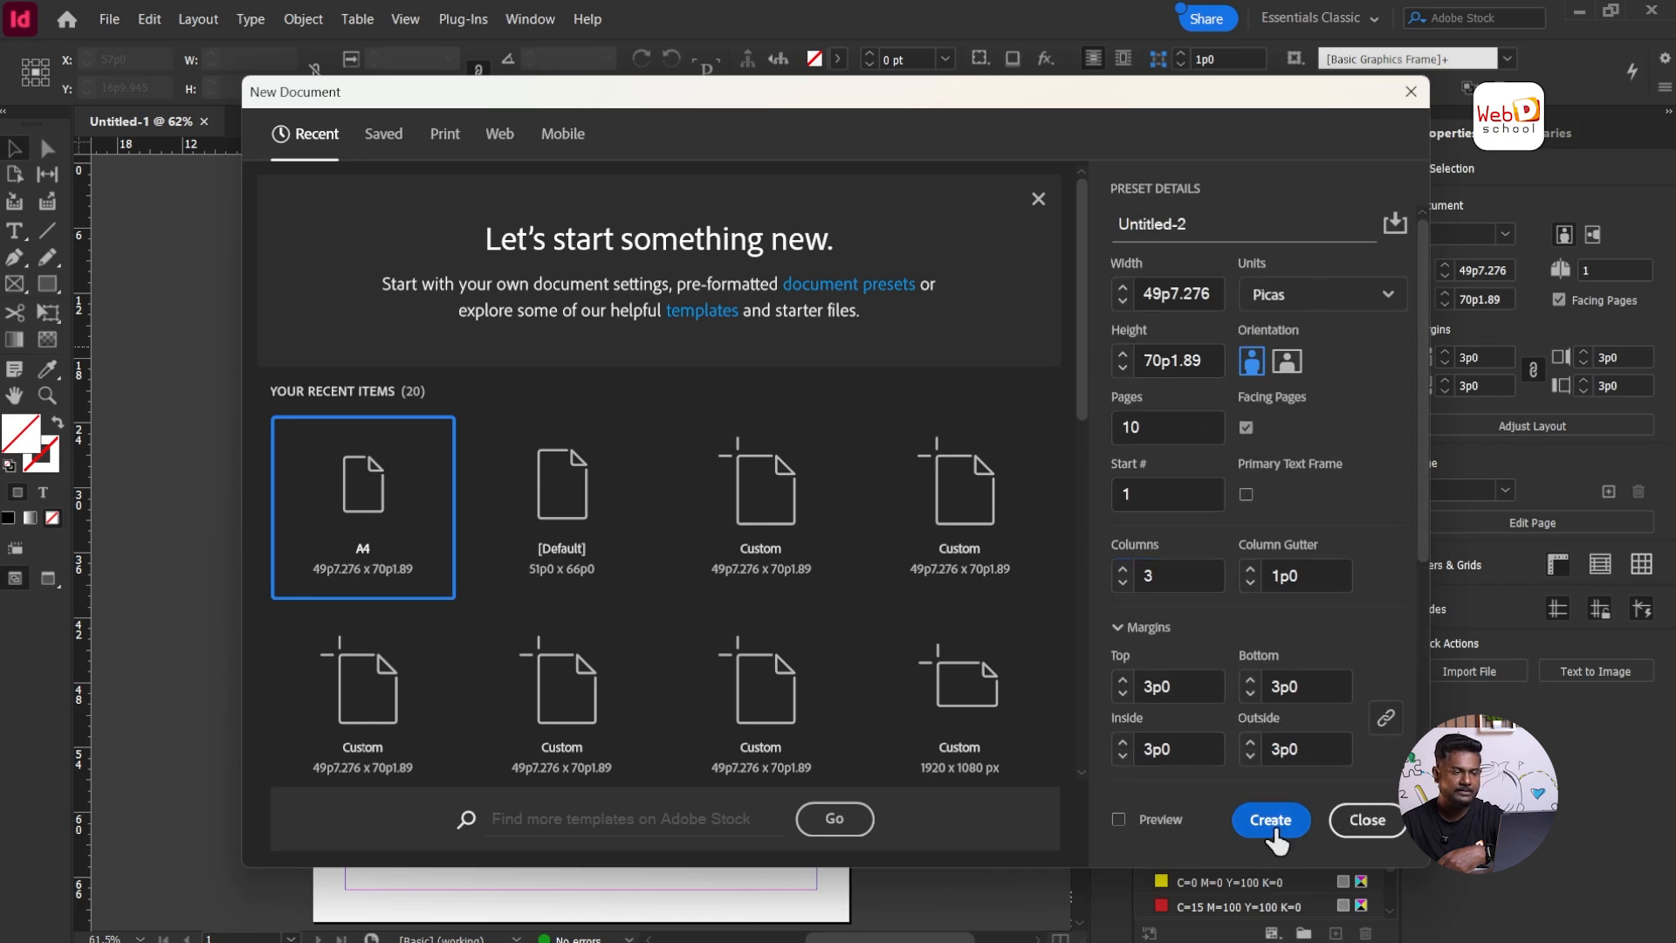
left_click(1270, 820)
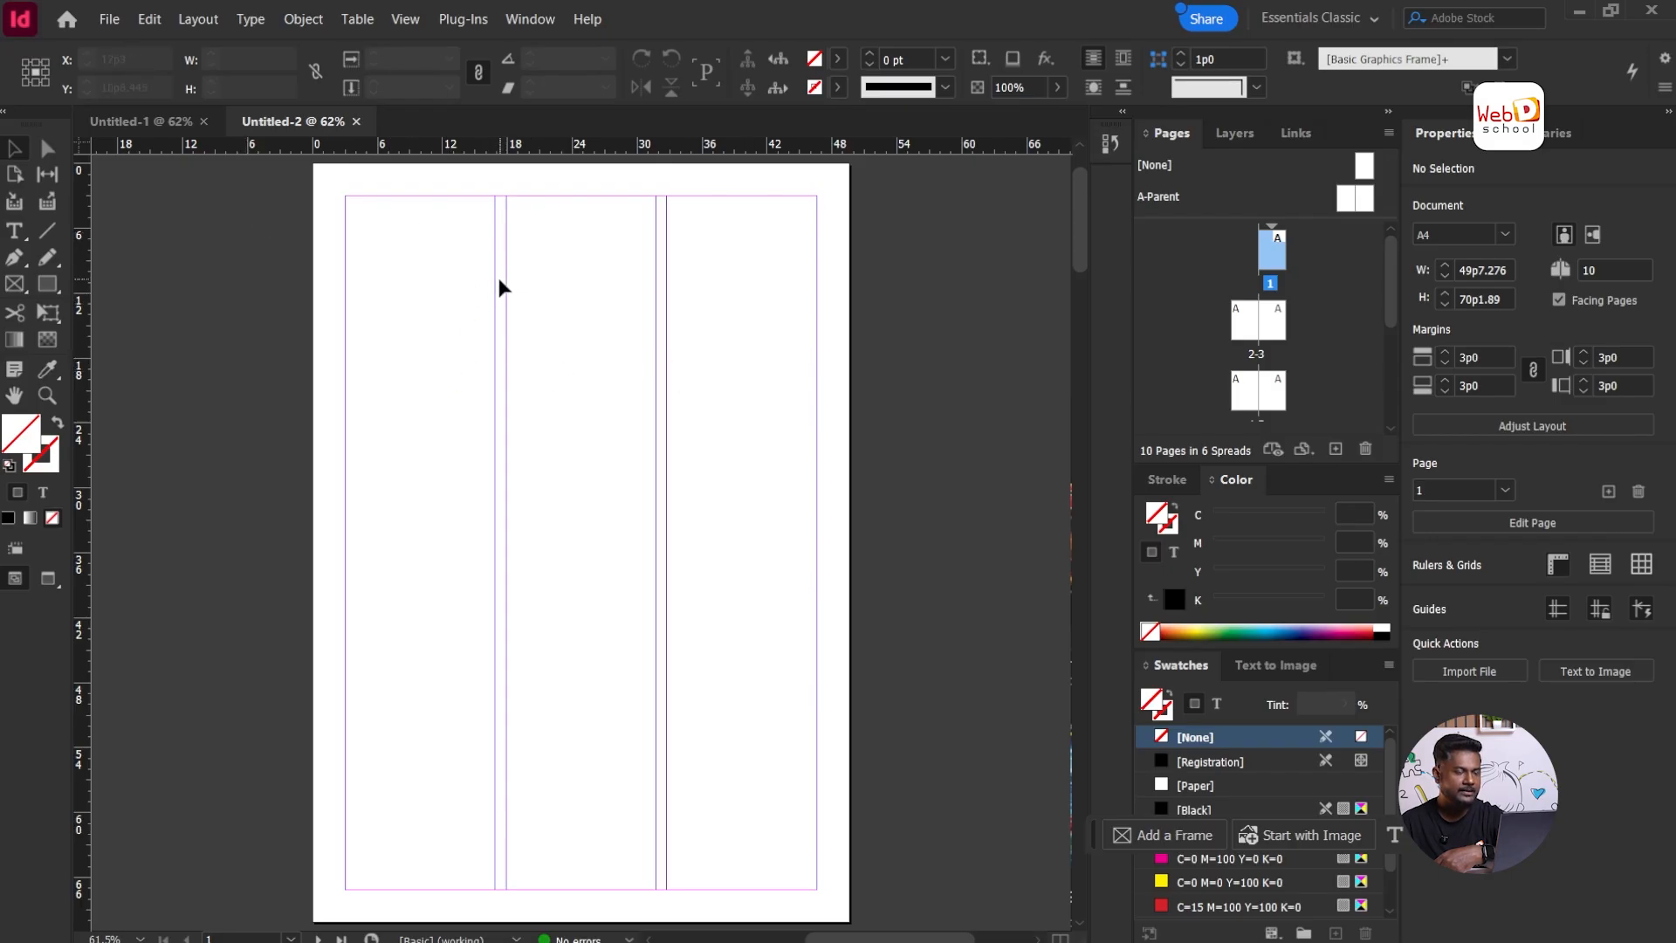
Step: Preview four and six columns on the page in the Margins and Columns settings, and cancel the change
left_click(194, 21)
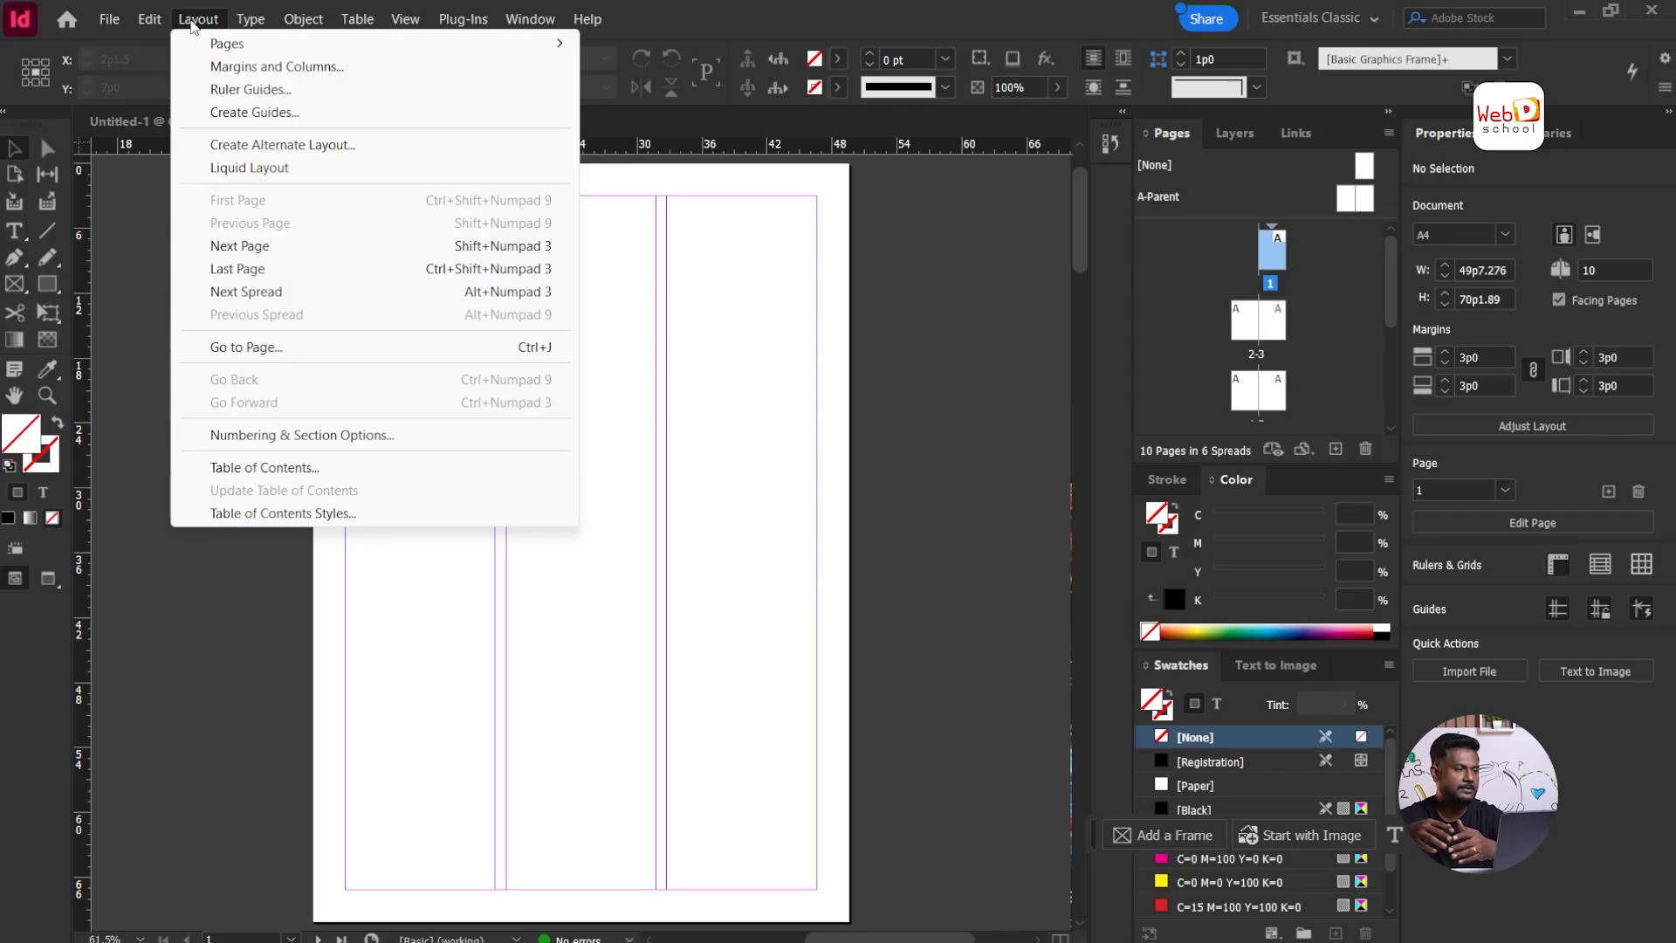
left_click(306, 66)
left_click_drag(863, 273, 1087, 175)
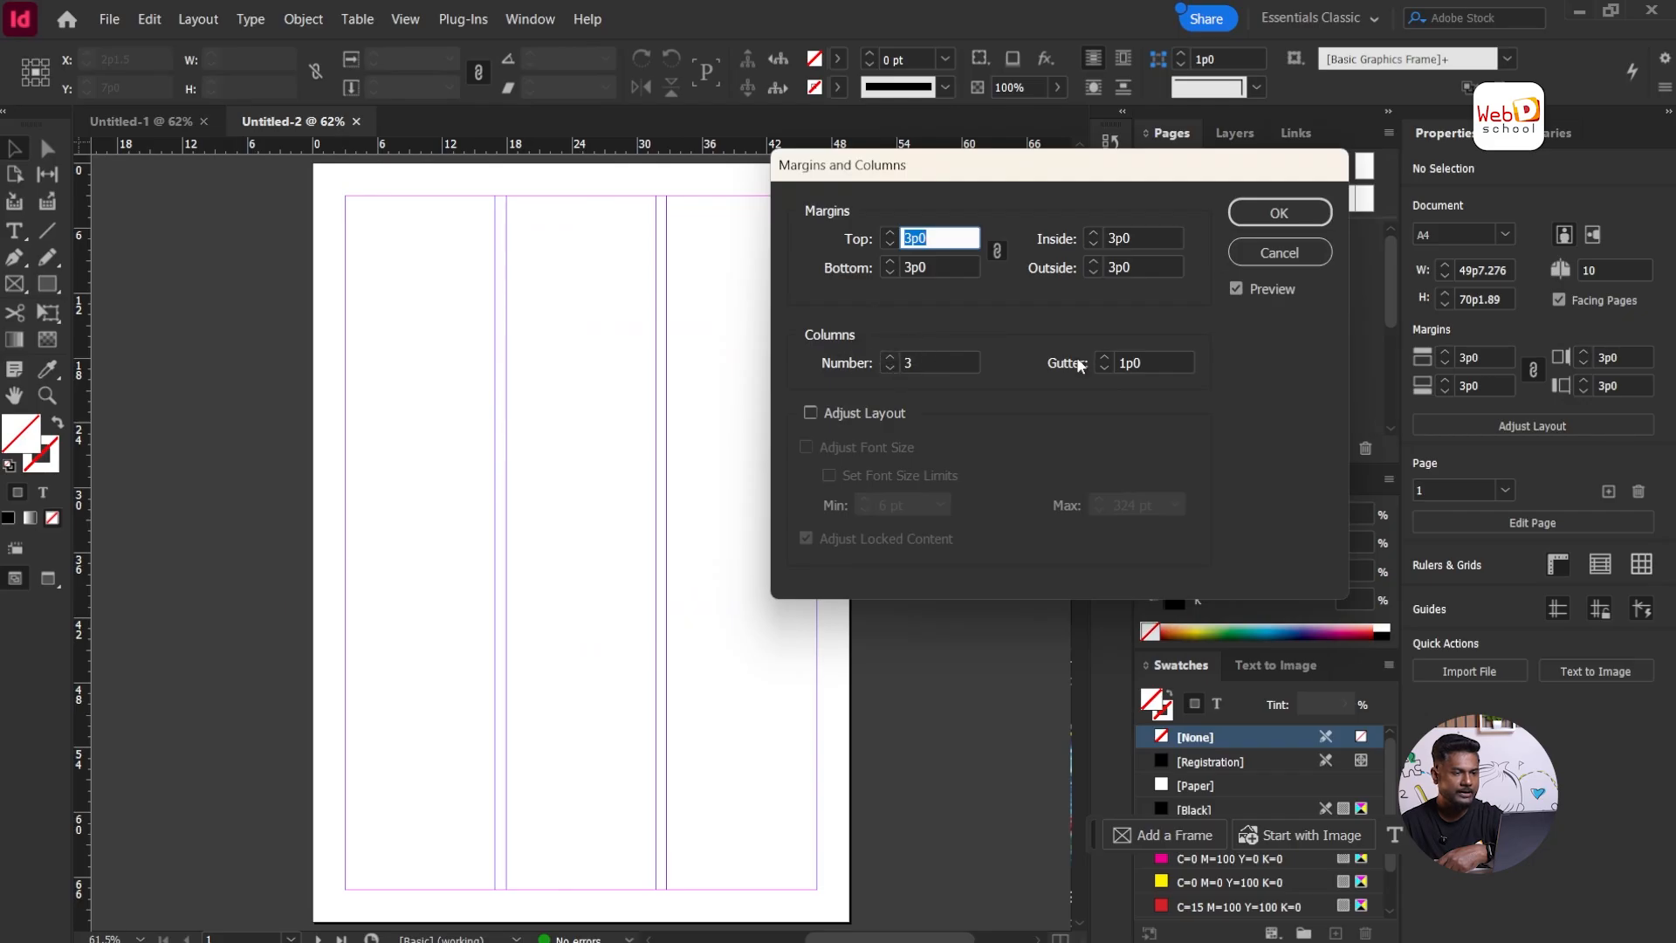
left_click(889, 358)
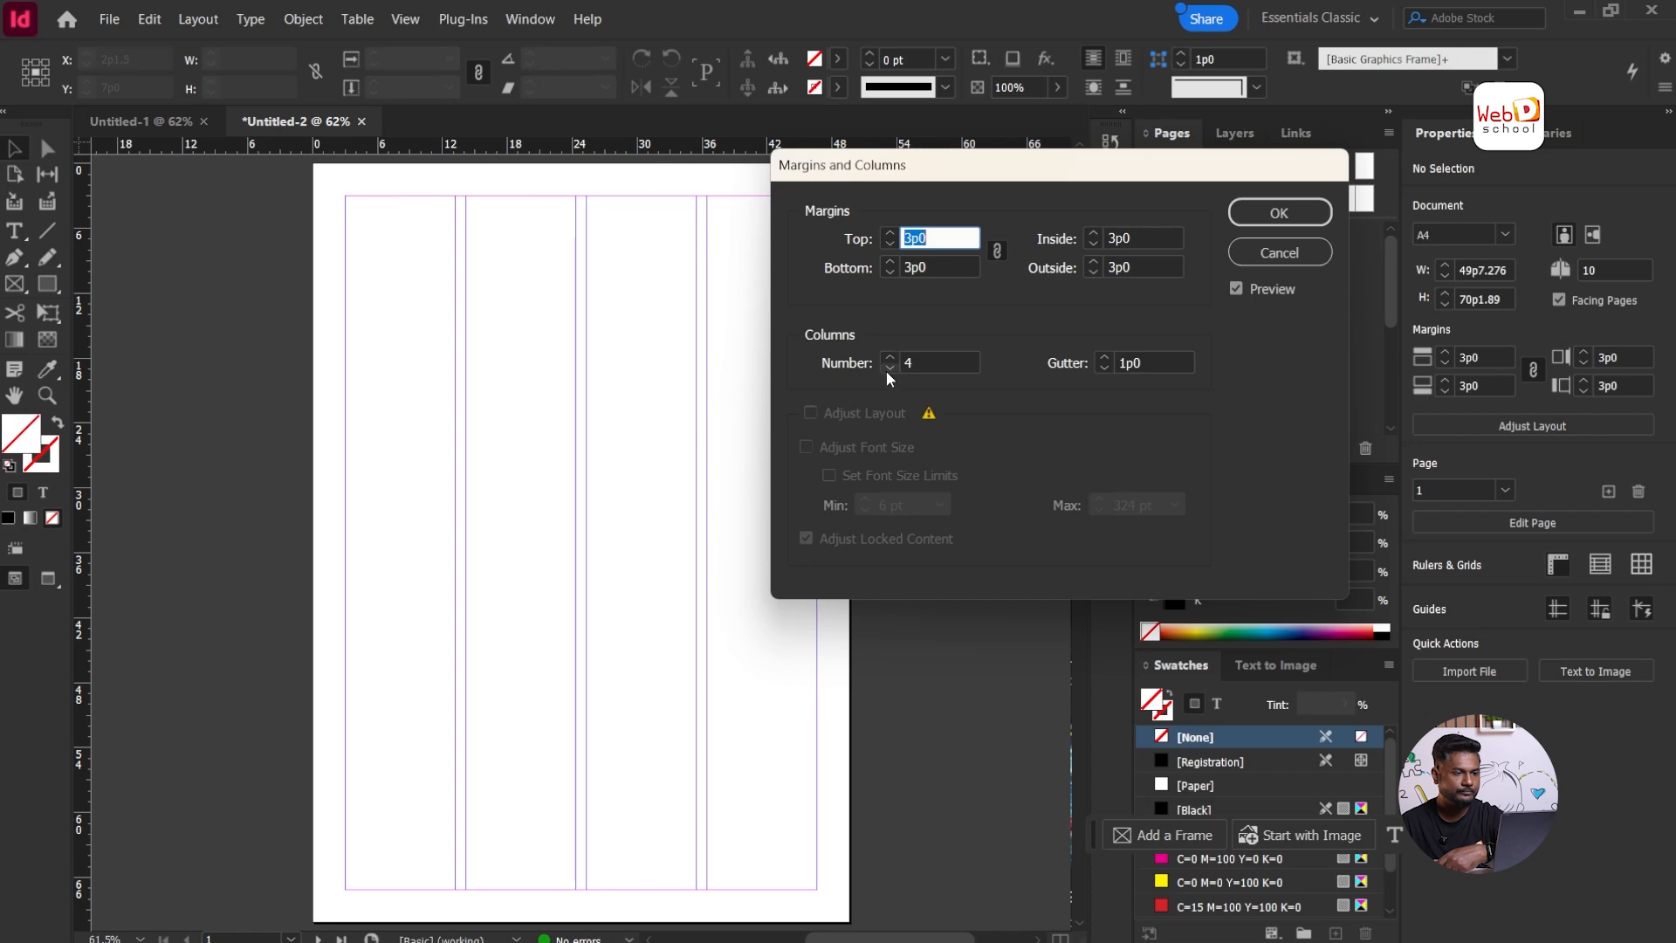
left_click(889, 368)
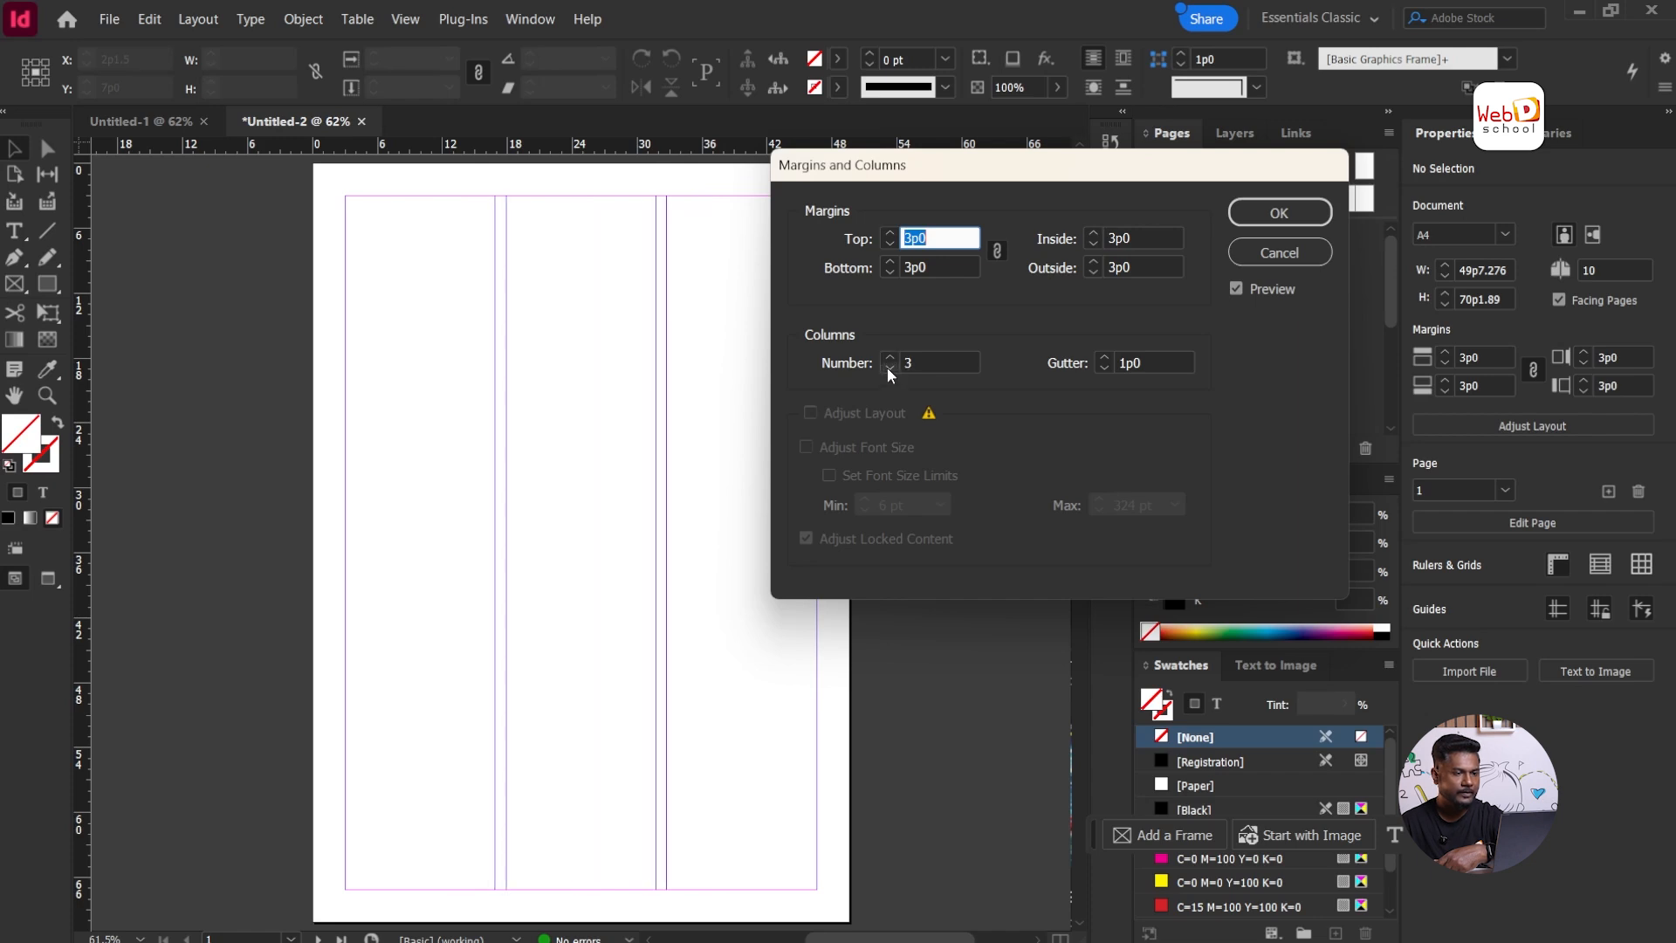
left_click(888, 352)
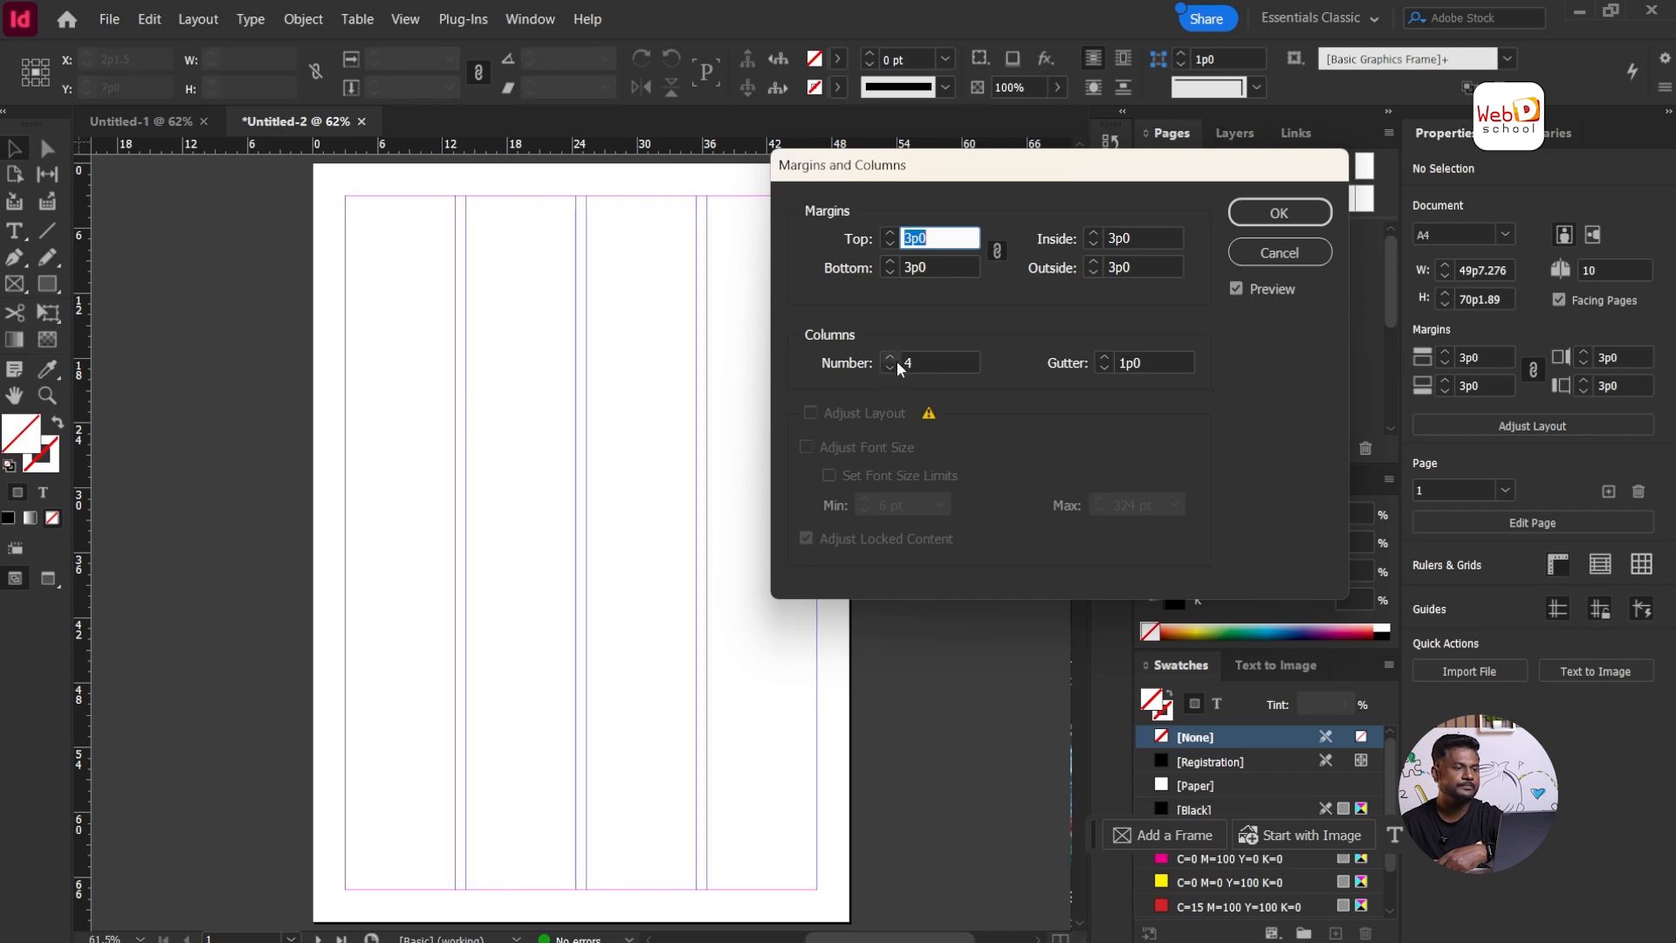
left_click(890, 357)
left_click(890, 357)
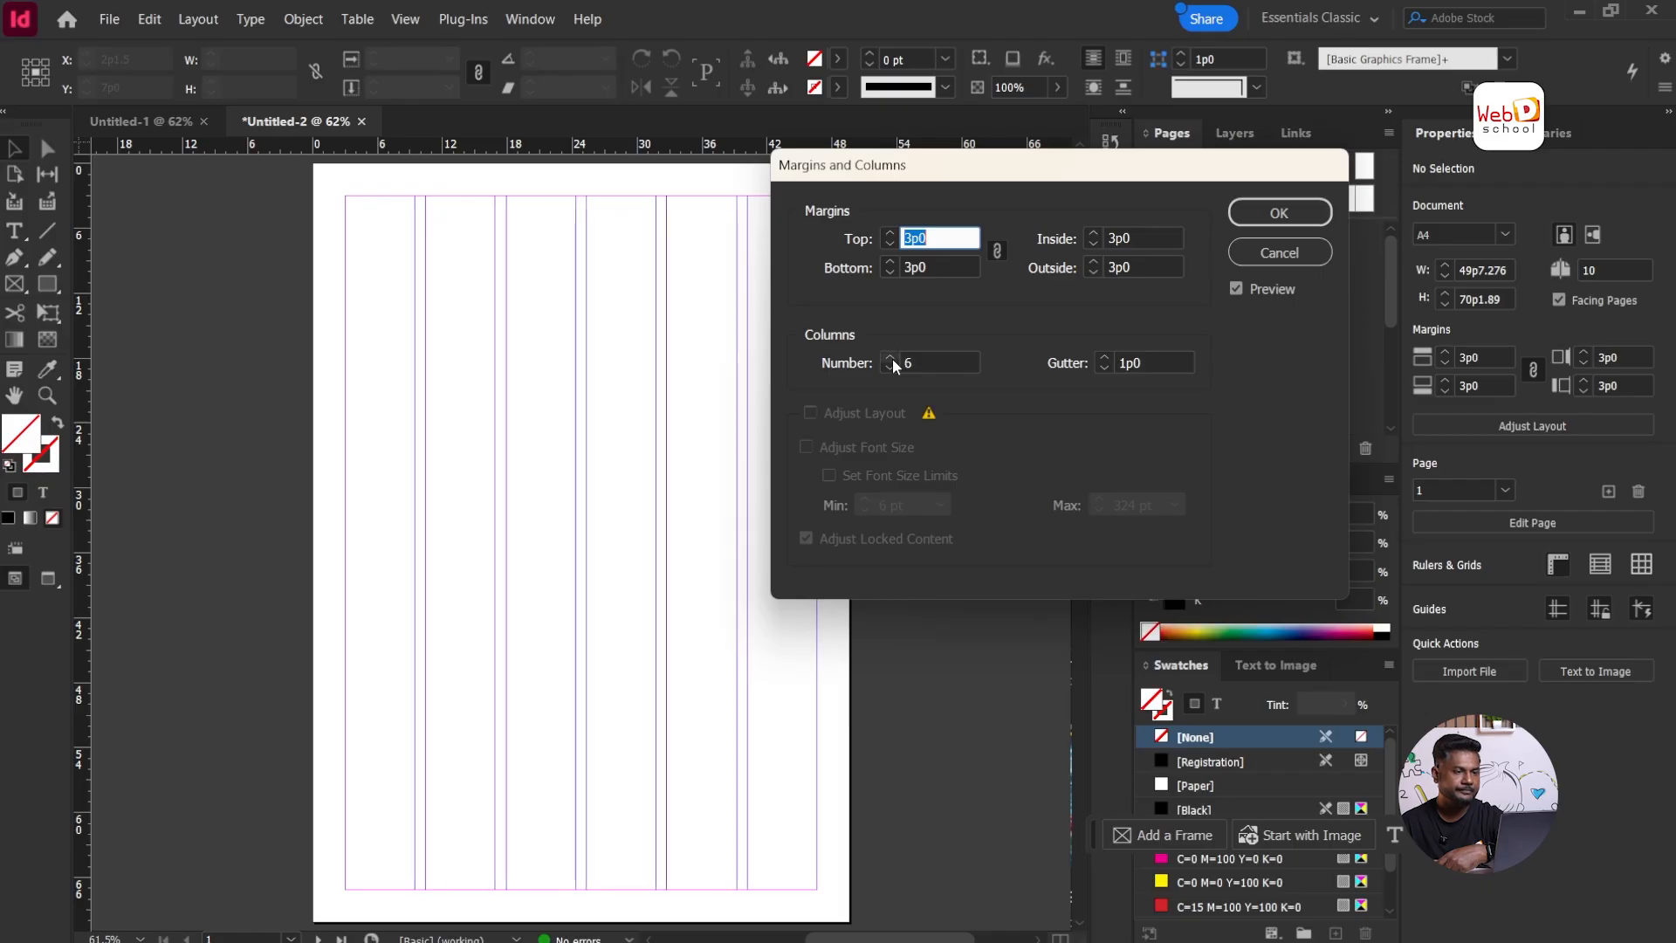
left_click(1280, 256)
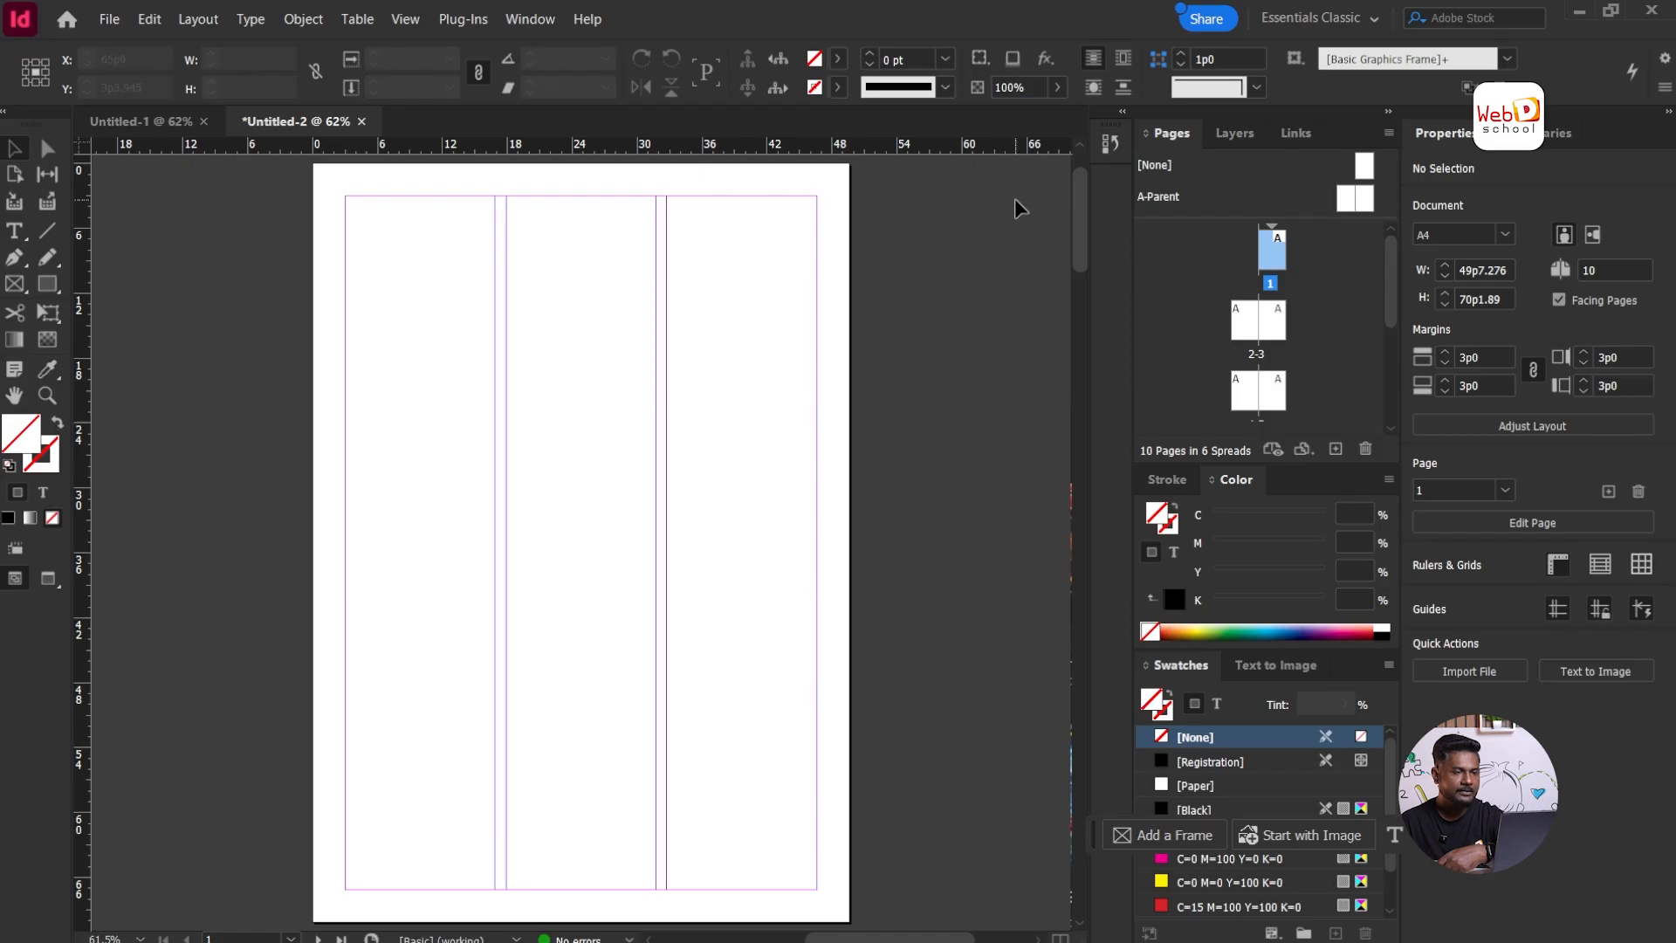
Step: View the measurement unit options of the horizontal ruler, and hide the rulers and show them again
right_click(940, 148)
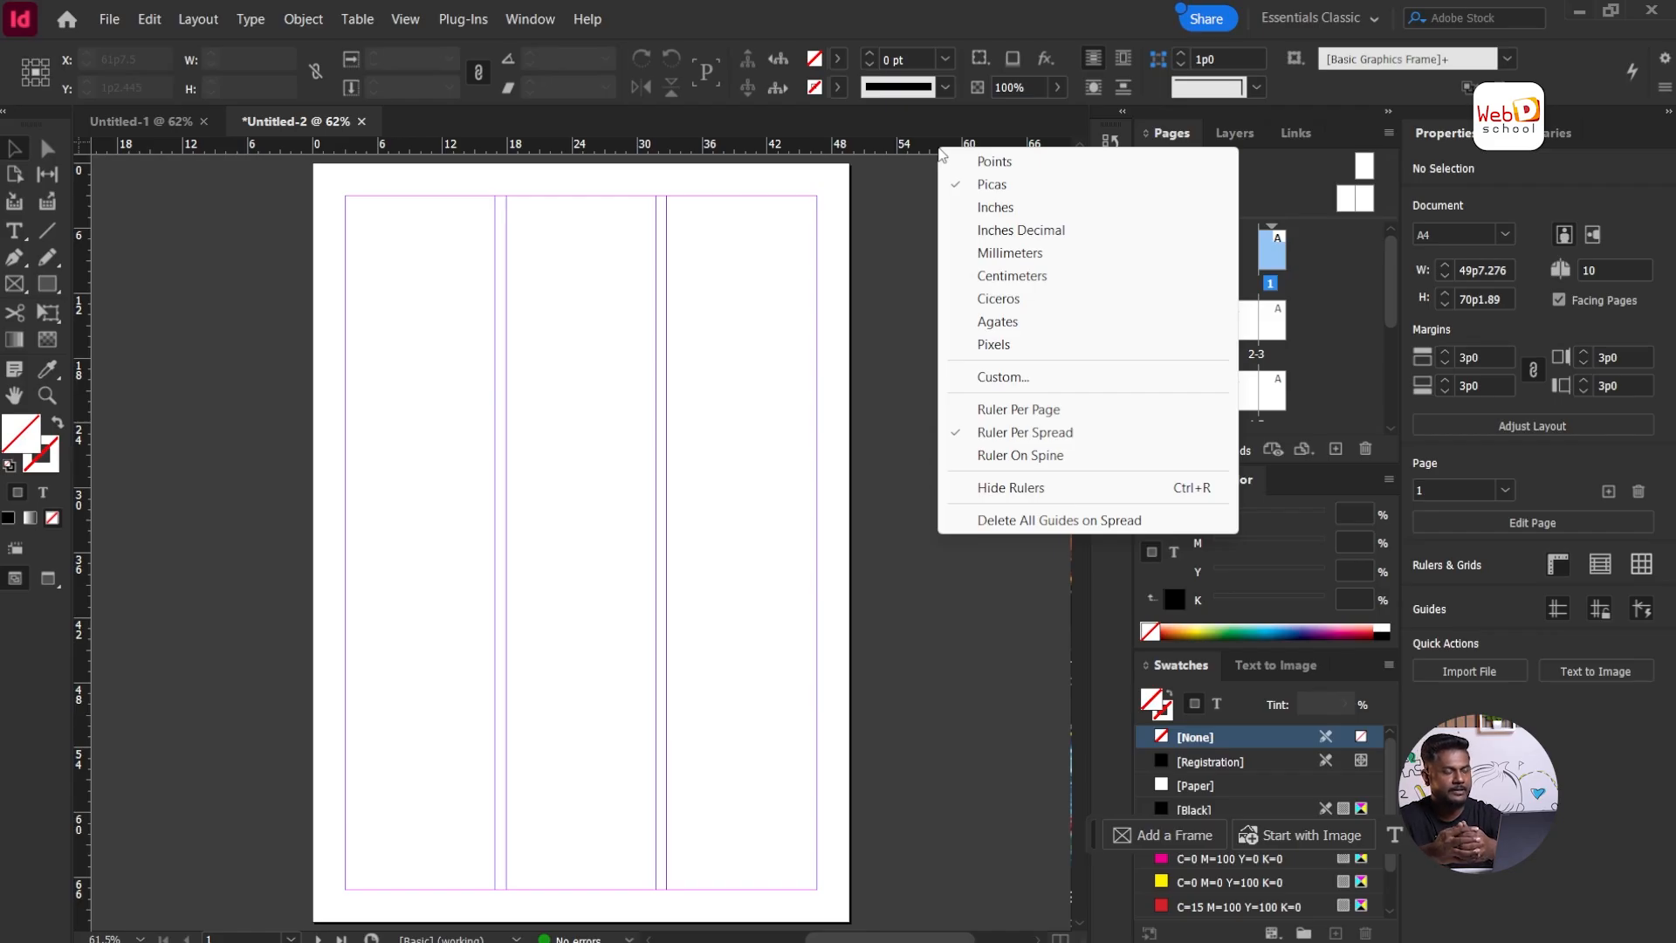
left_click(928, 151)
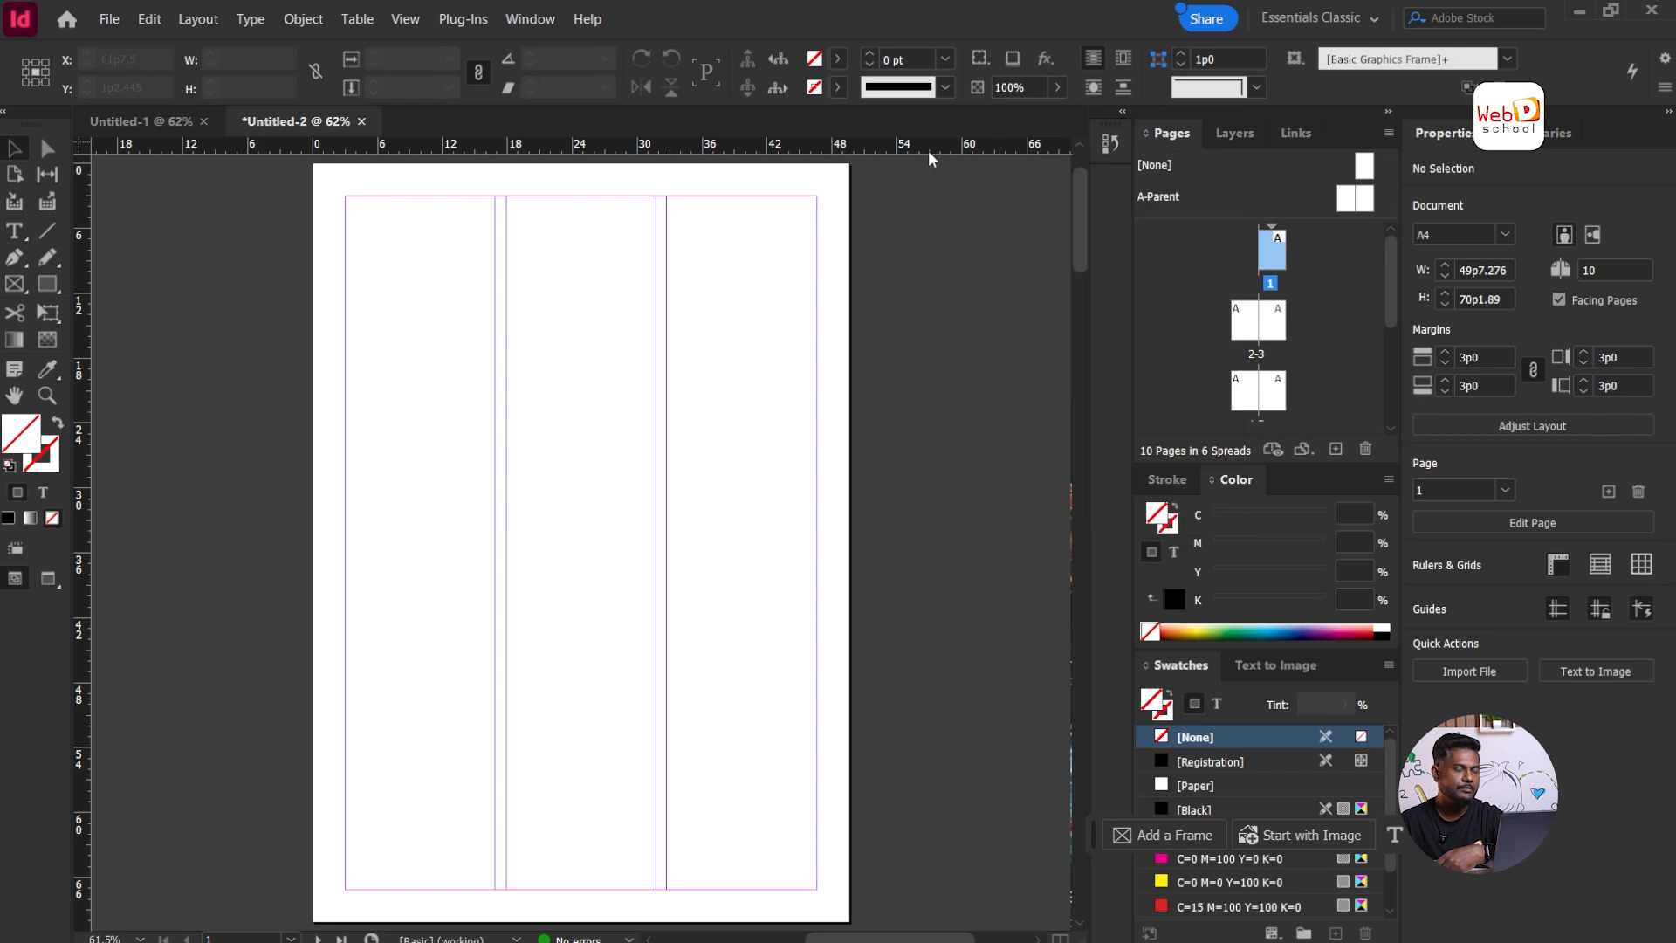
left_click(405, 19)
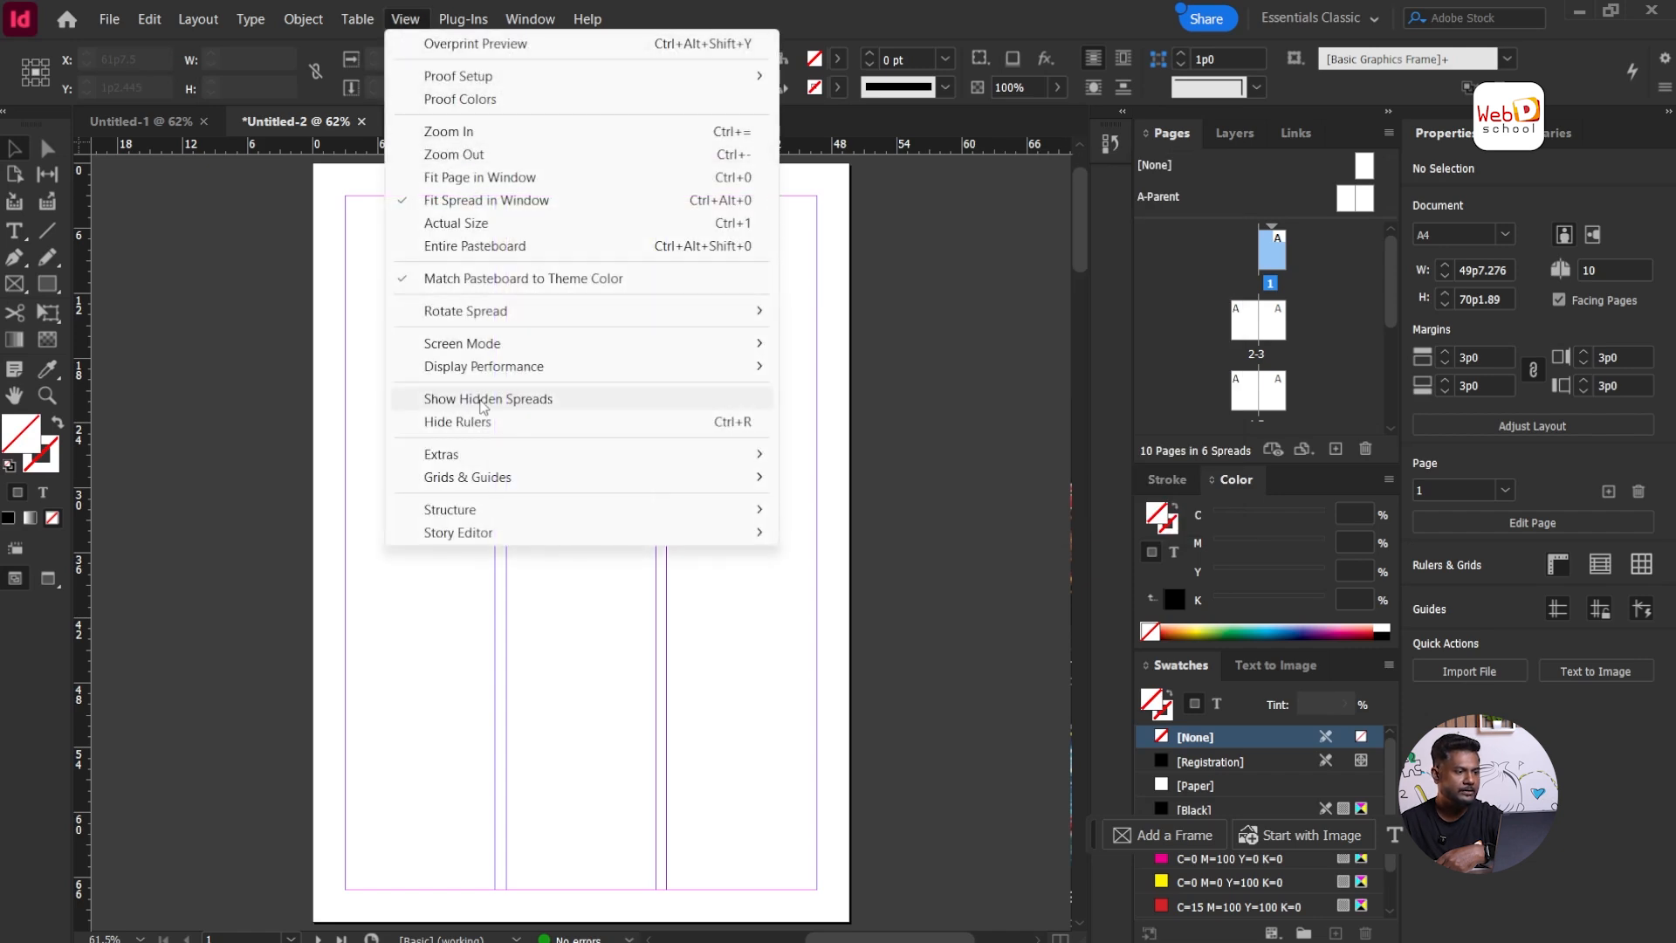
left_click(602, 424)
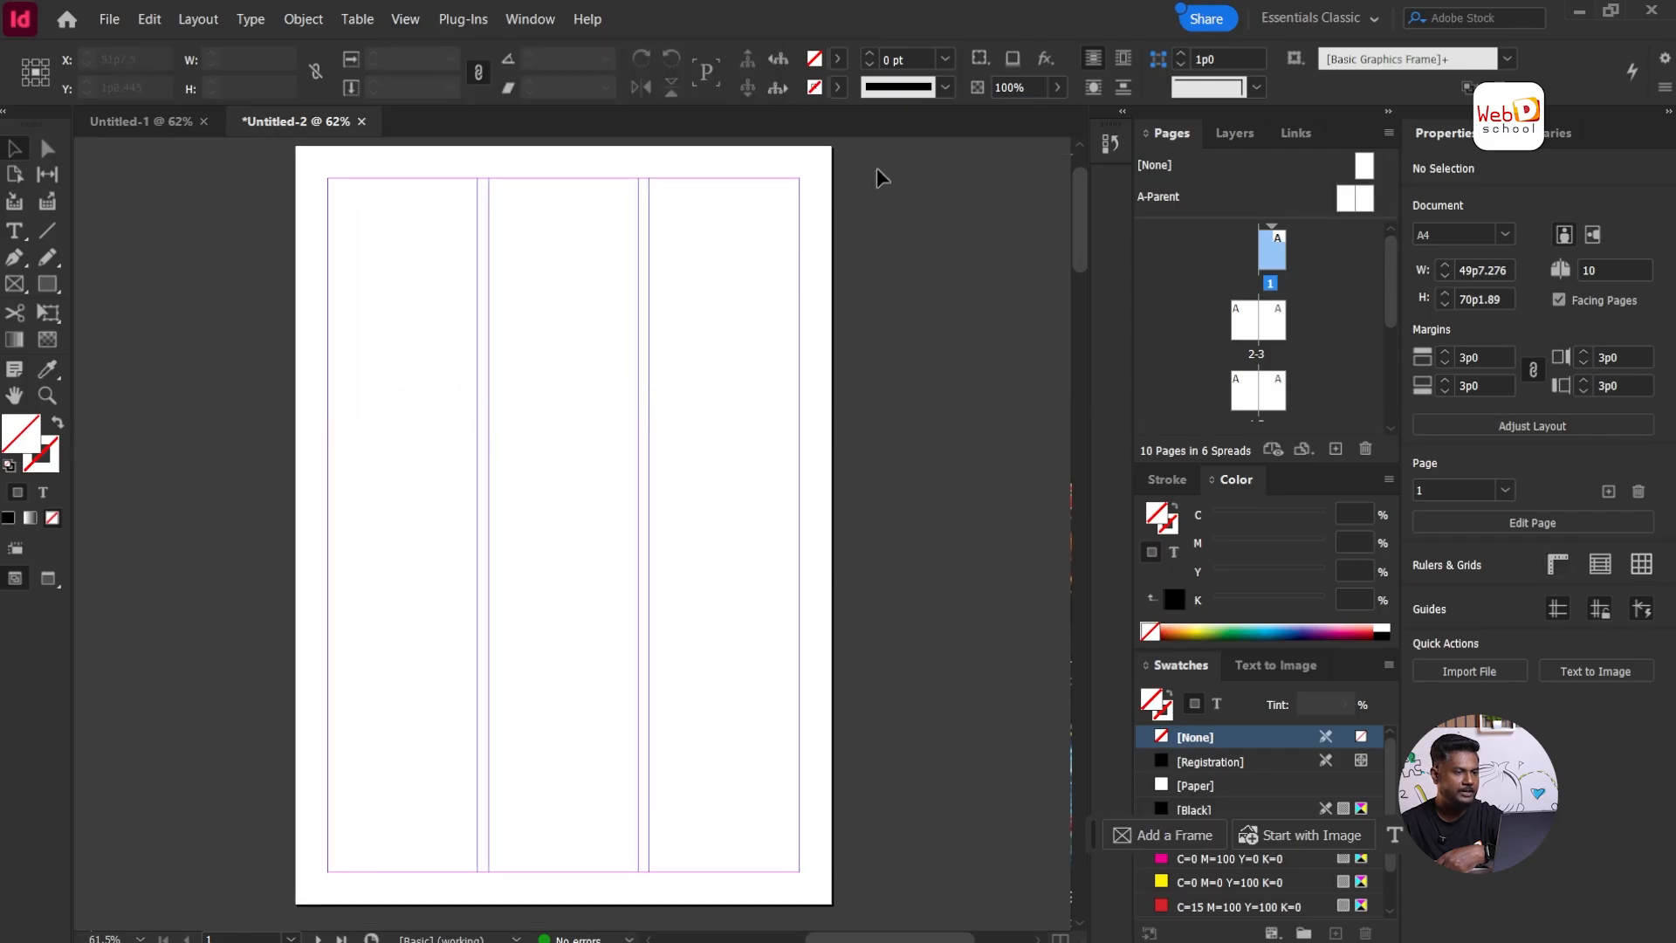
left_click(403, 20)
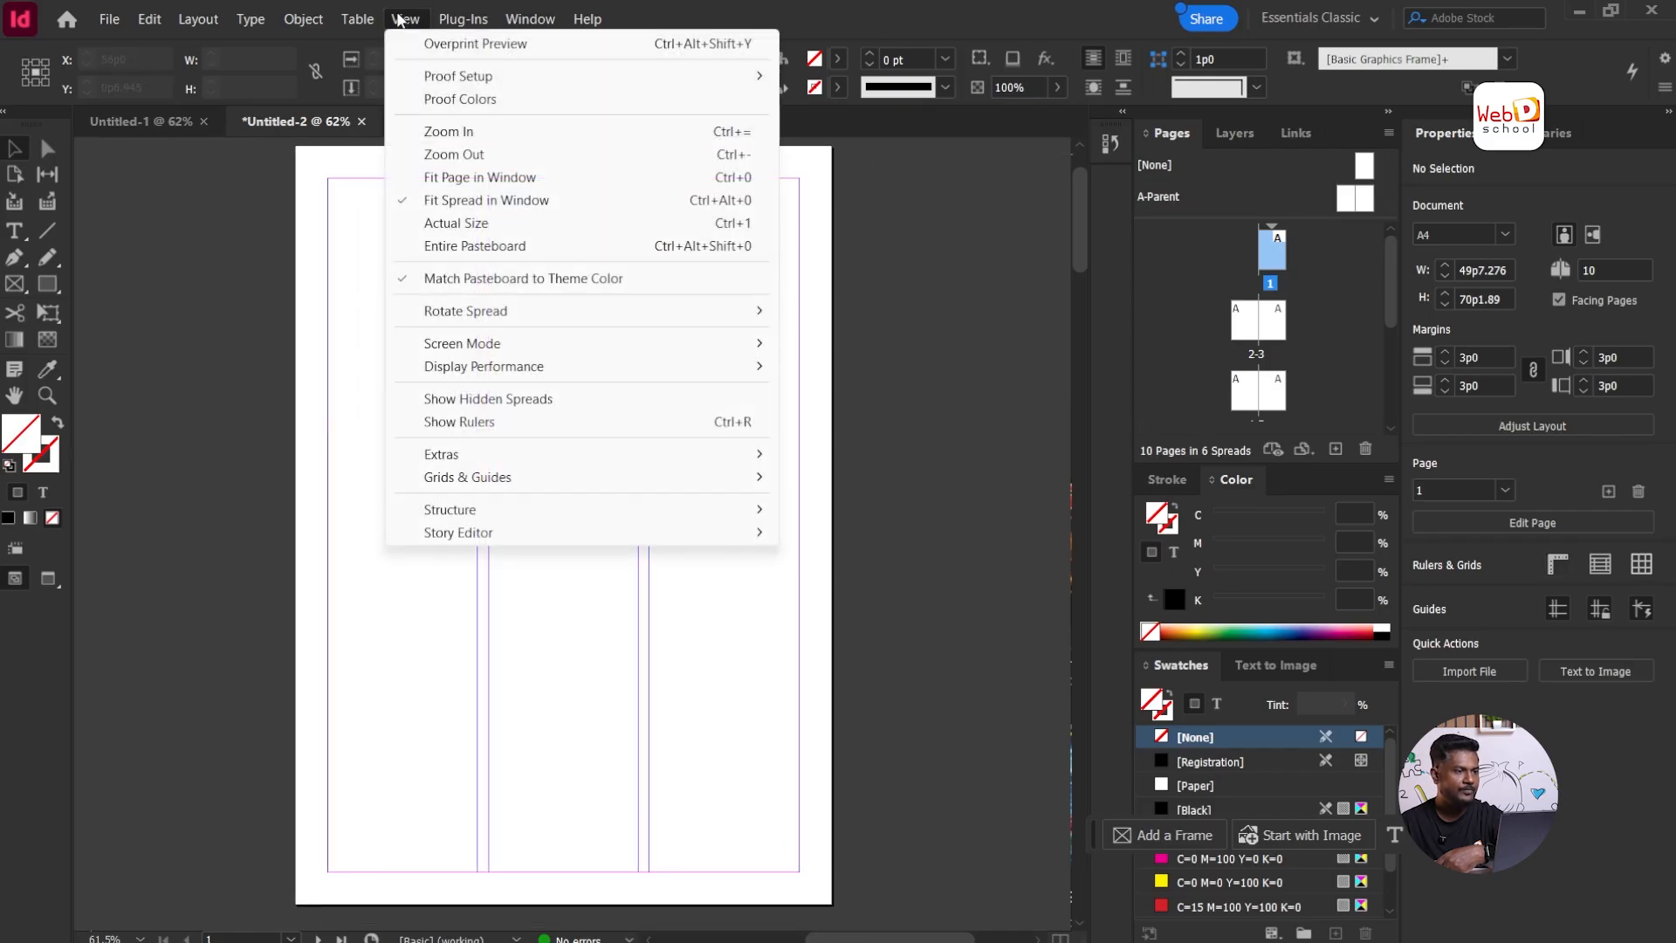
left_click(622, 422)
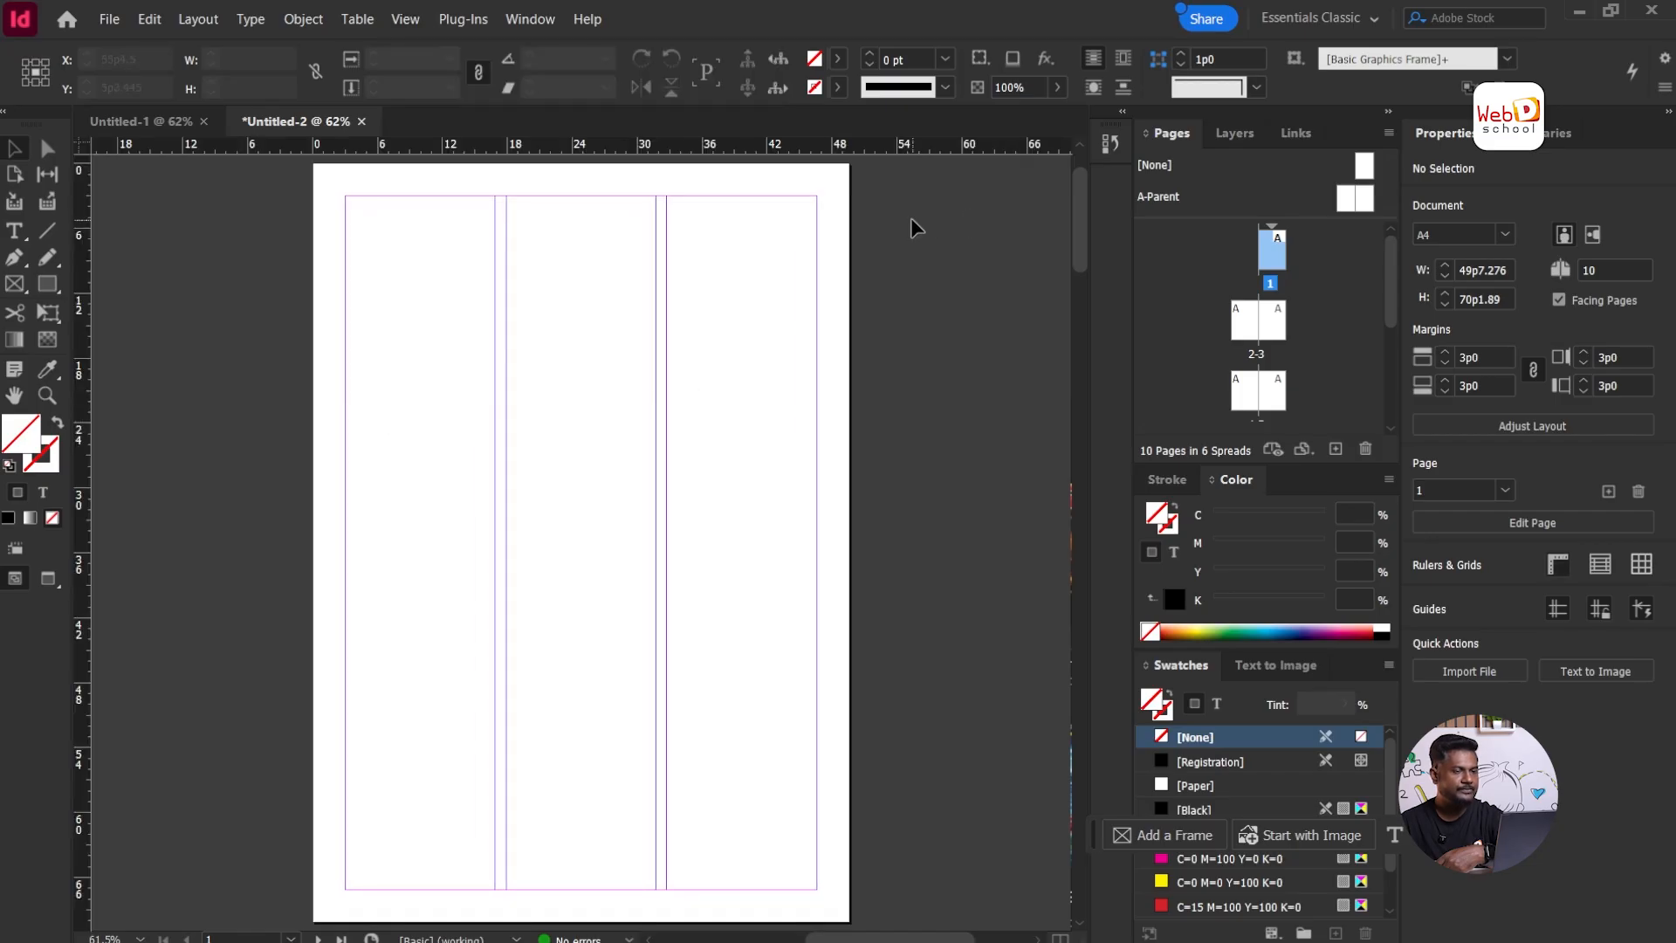
Step: Add four pairs of horizontal ruler guides across the page, the upper two pairs at about 16p2 and 17p5, and 30p7 and 31p8
right_click(909, 148)
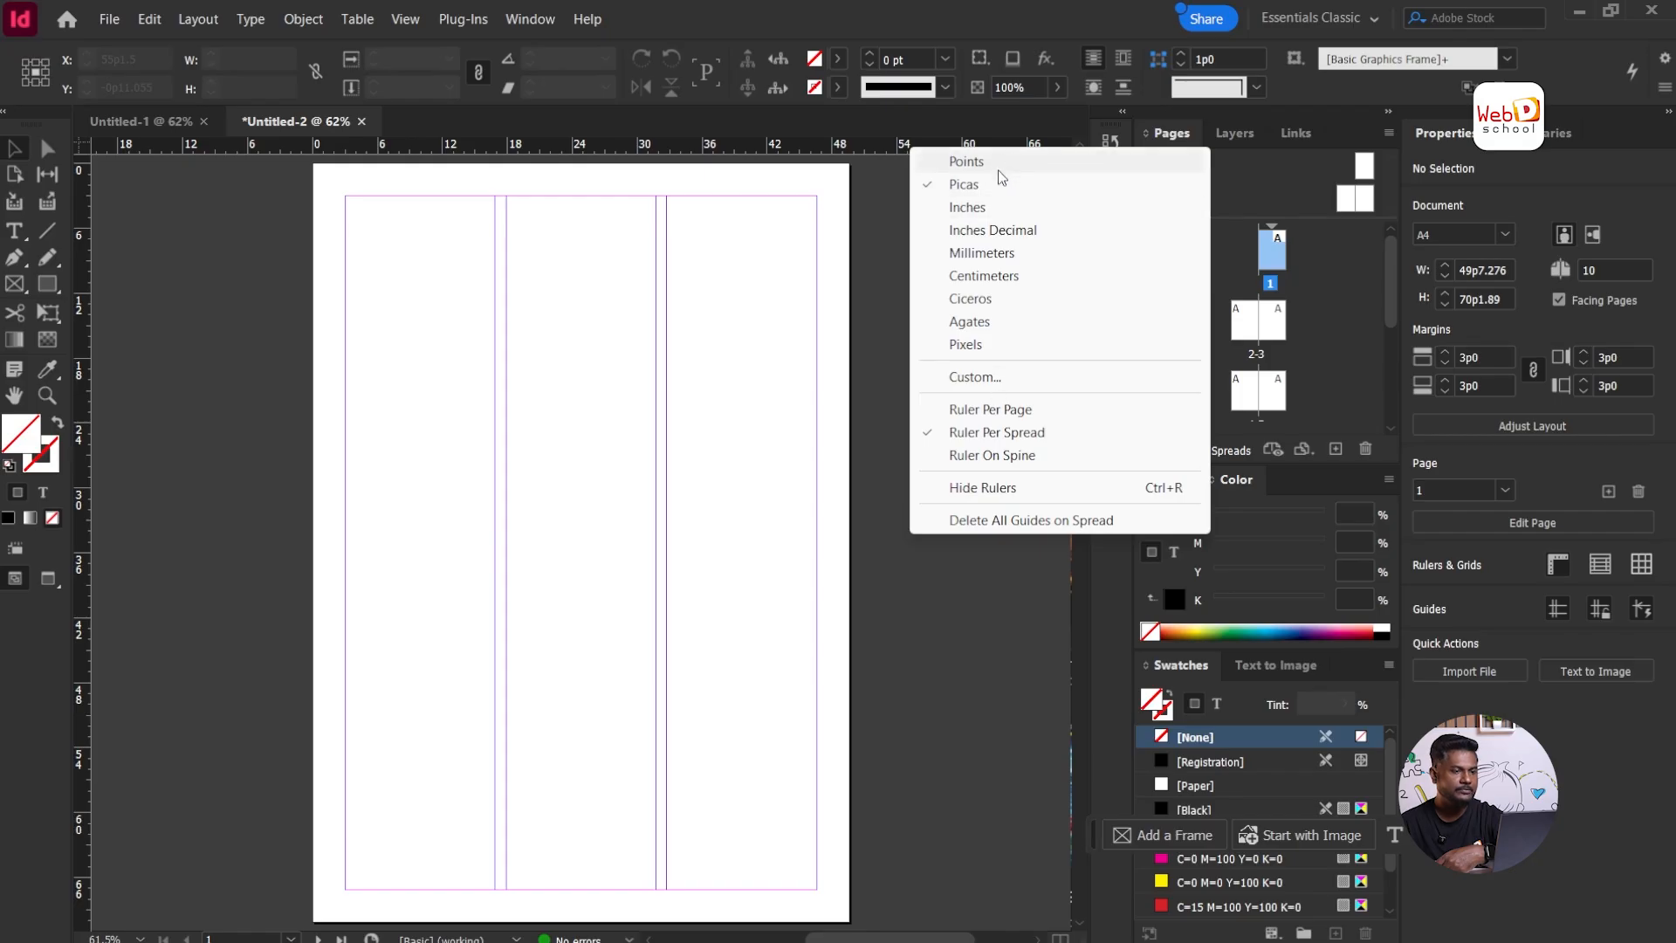
left_click(885, 191)
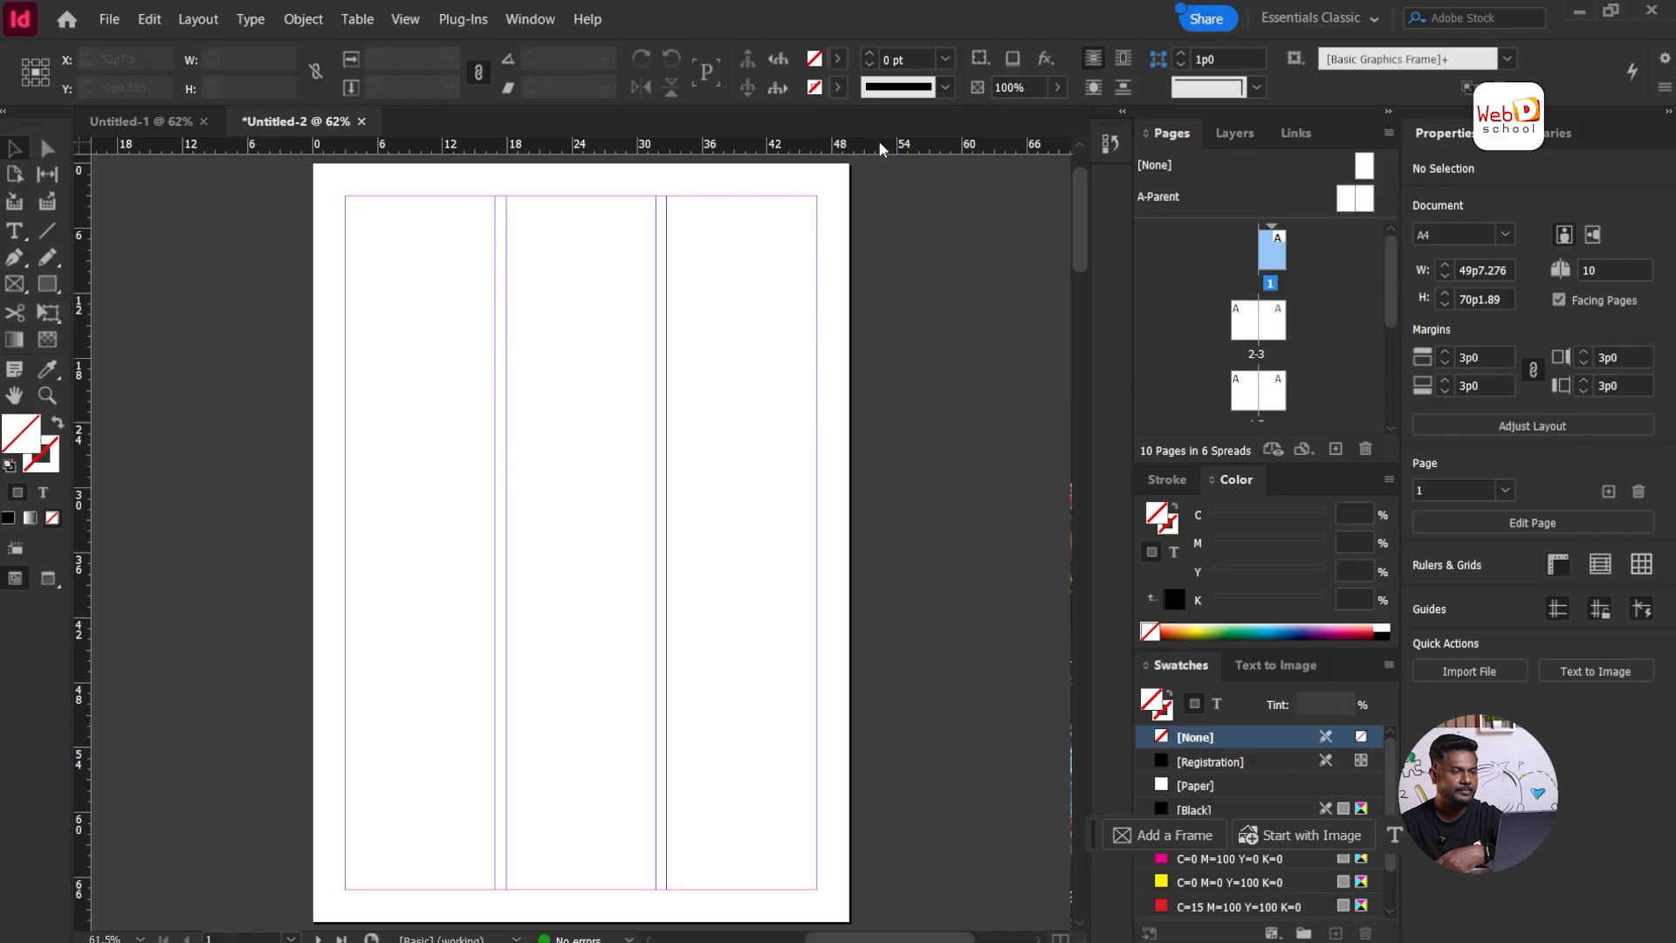
left_click_drag(878, 139, 883, 339)
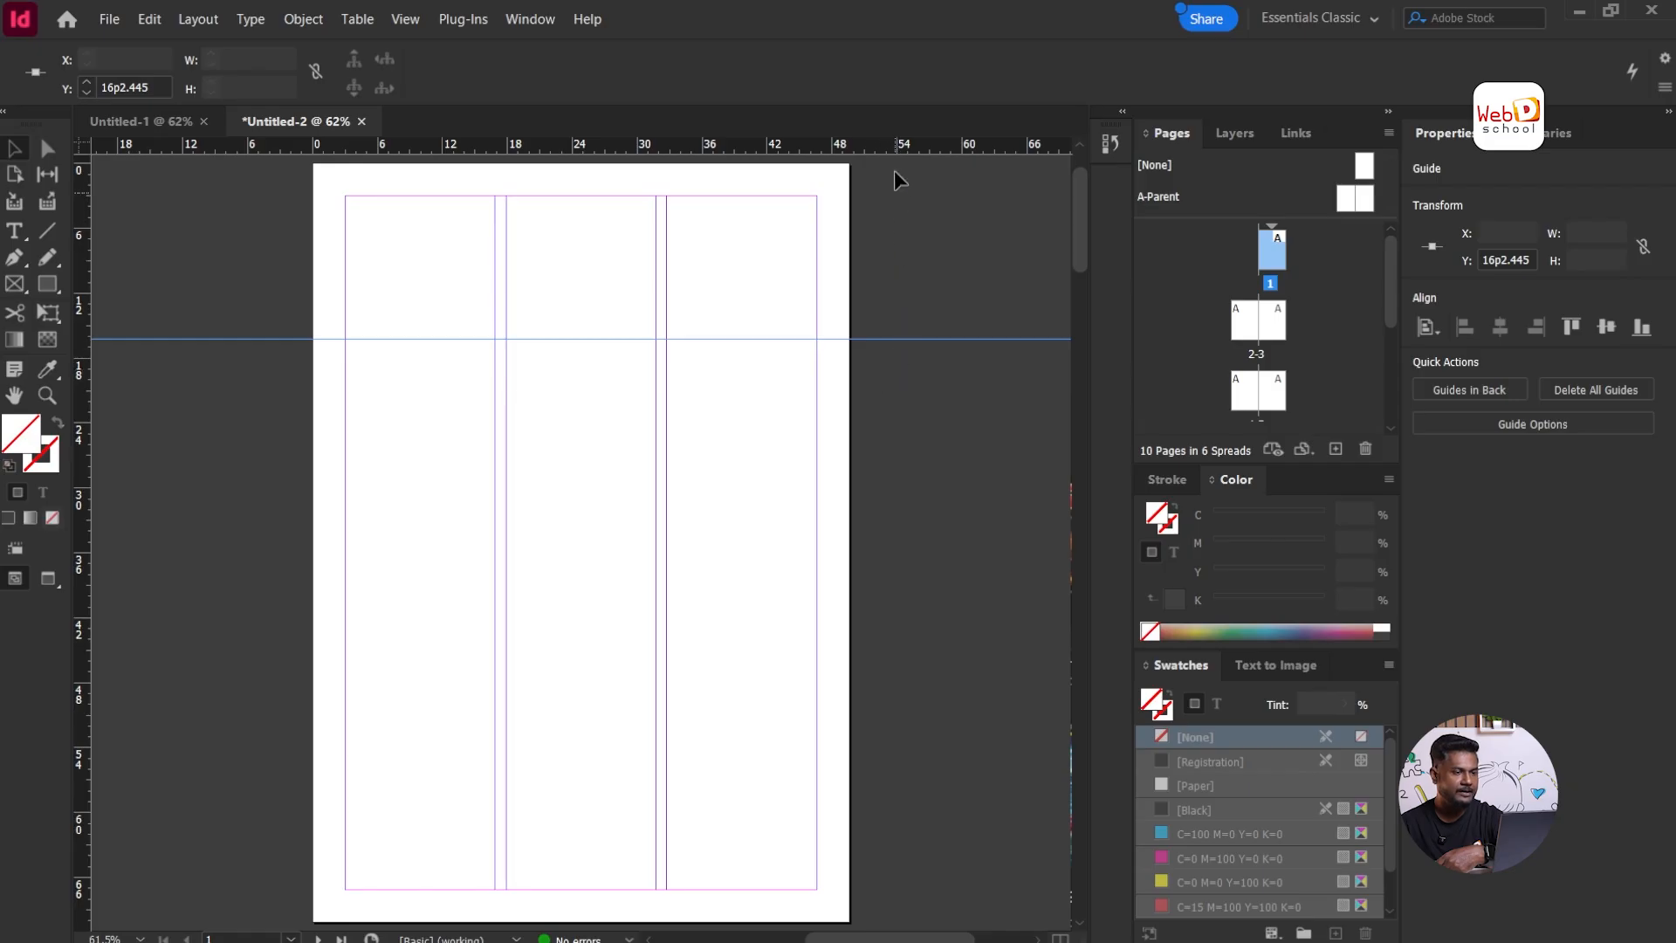
left_click_drag(901, 148, 884, 353)
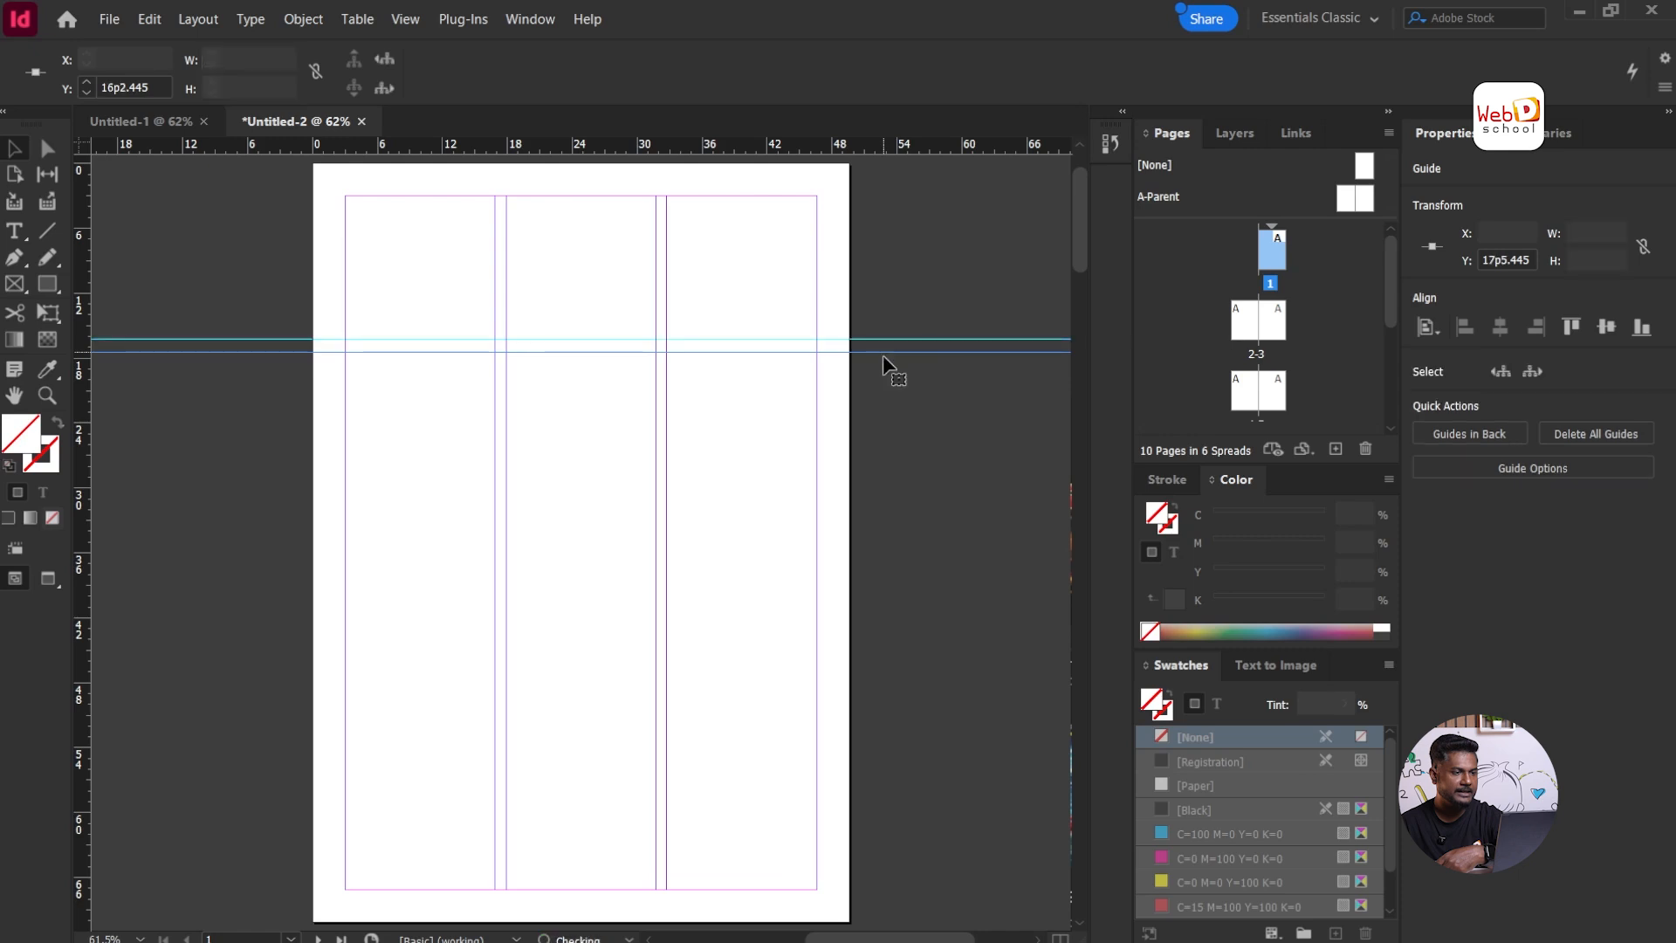
left_click_drag(915, 147, 898, 494)
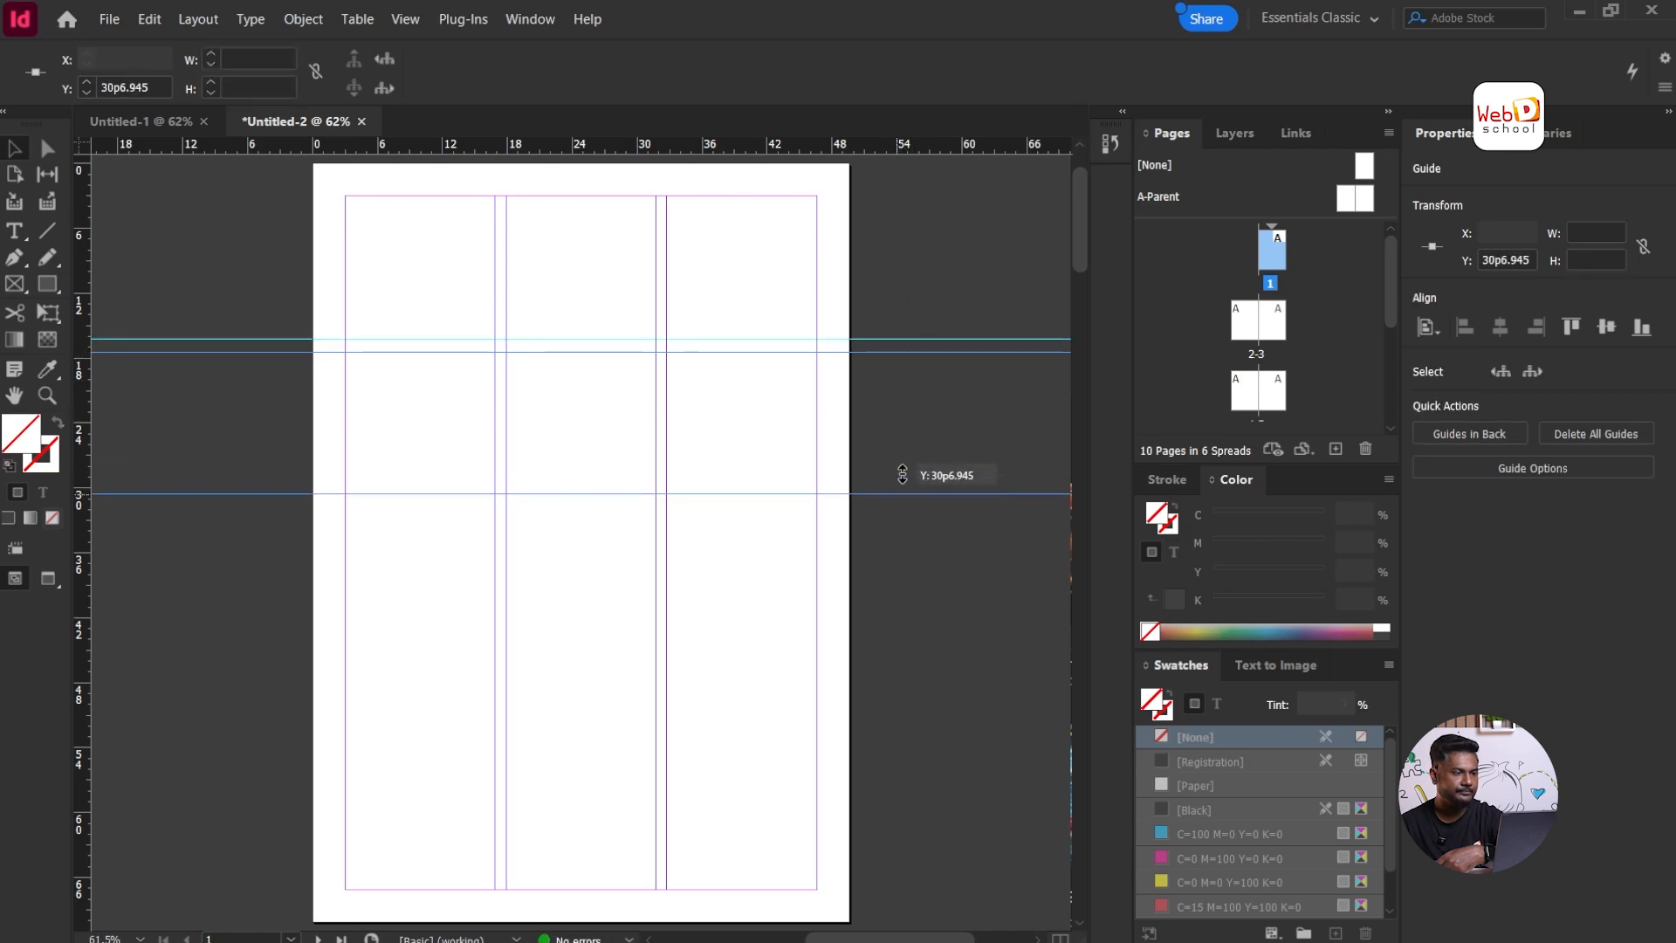
left_click_drag(926, 152, 906, 508)
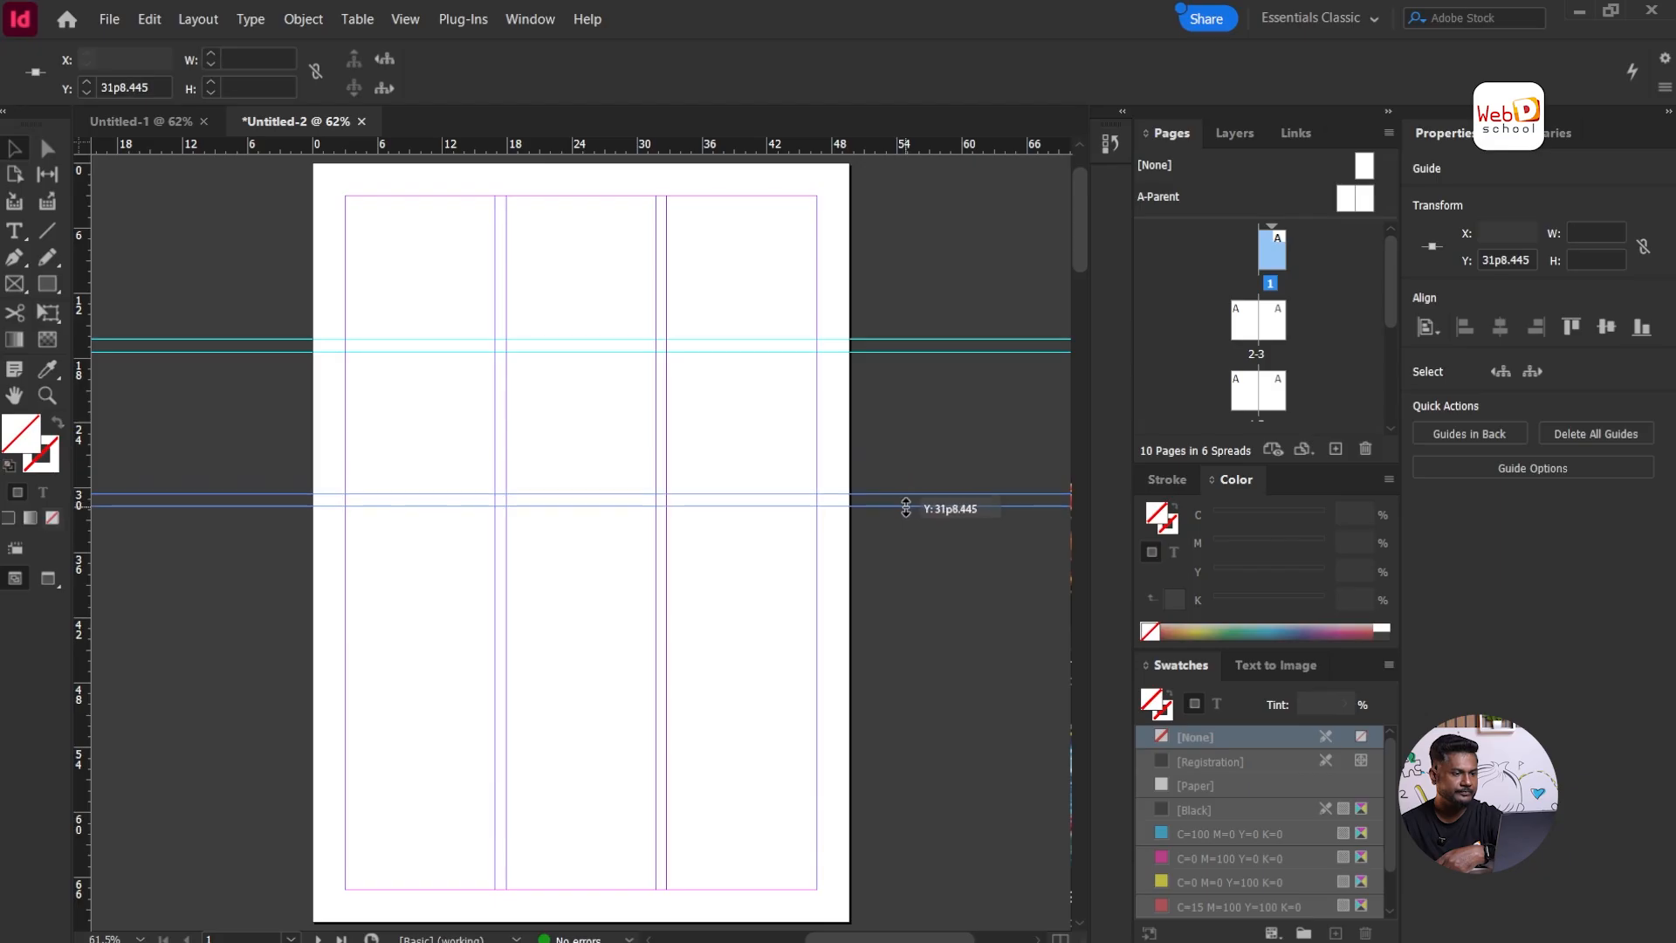
left_click_drag(906, 508, 906, 507)
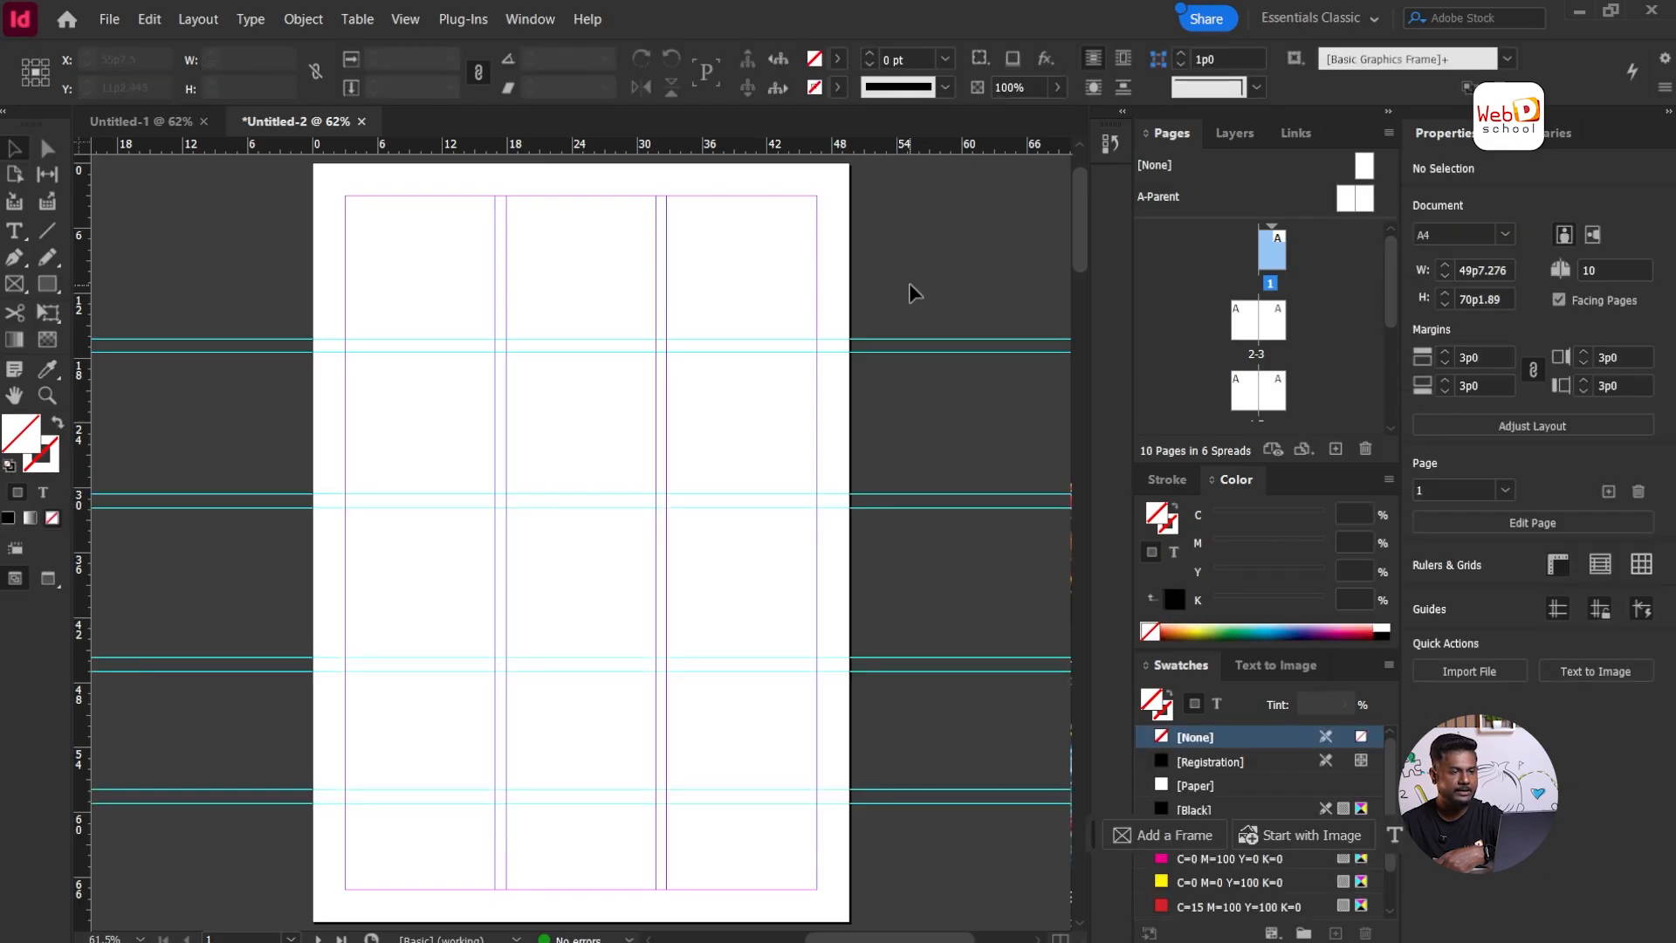
Step: Move all the horizontal guides up together by about 1p4, and select the lowest pair and the topmost pair in turn
left_click_drag(898, 270, 1011, 830)
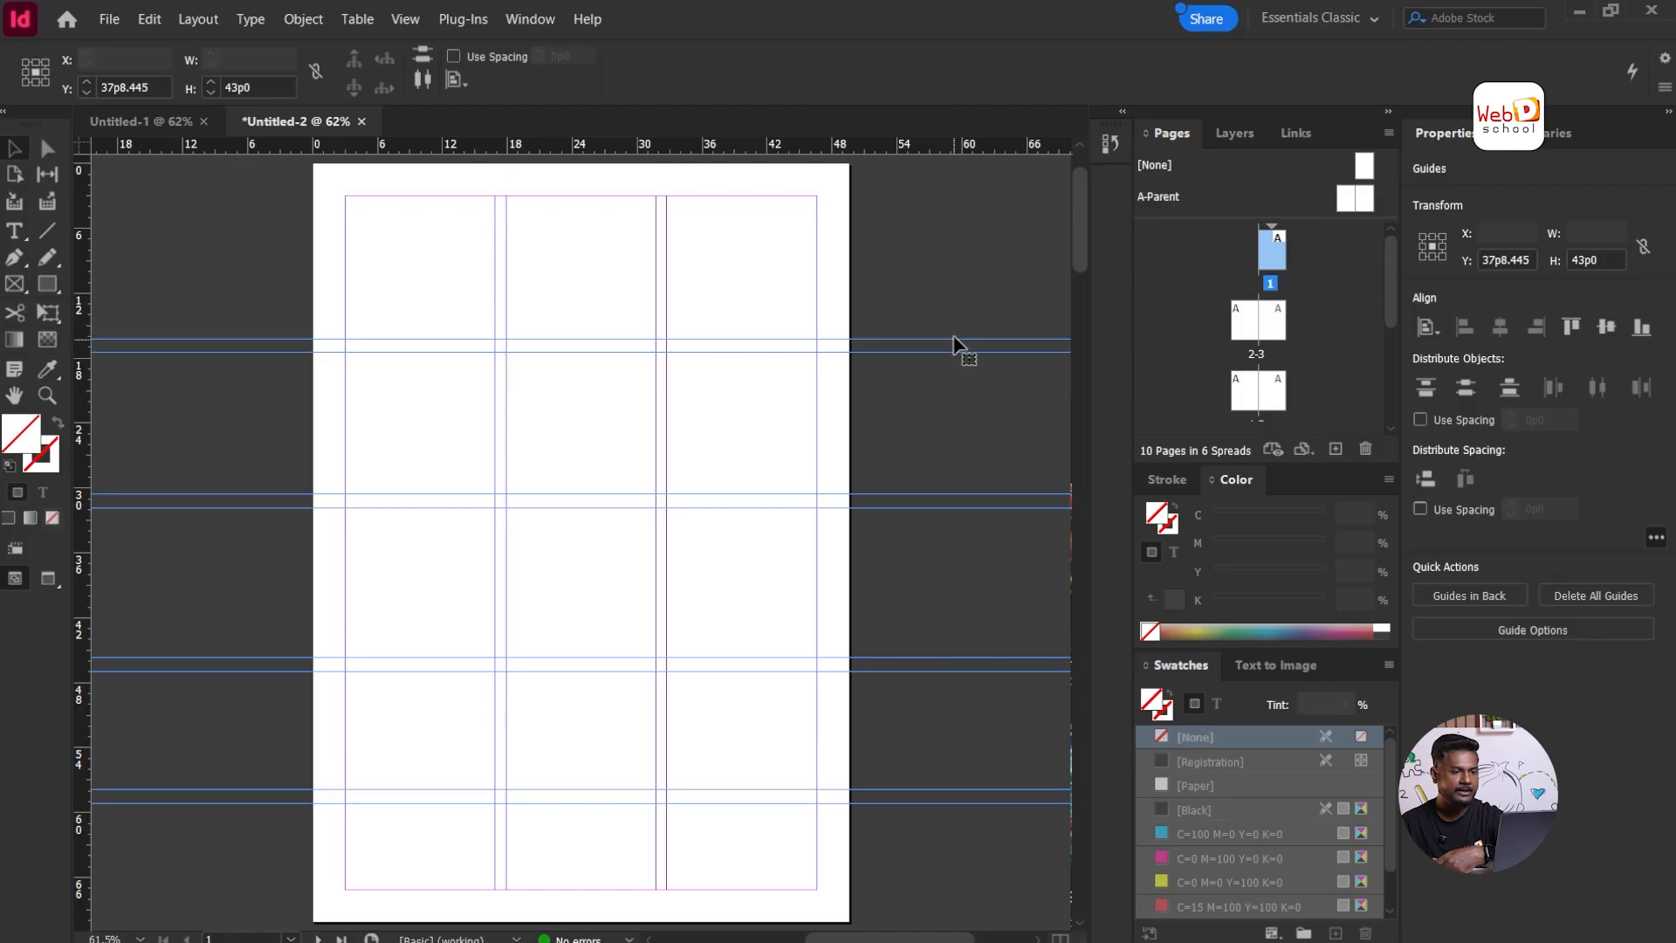
left_click_drag(958, 344, 955, 317)
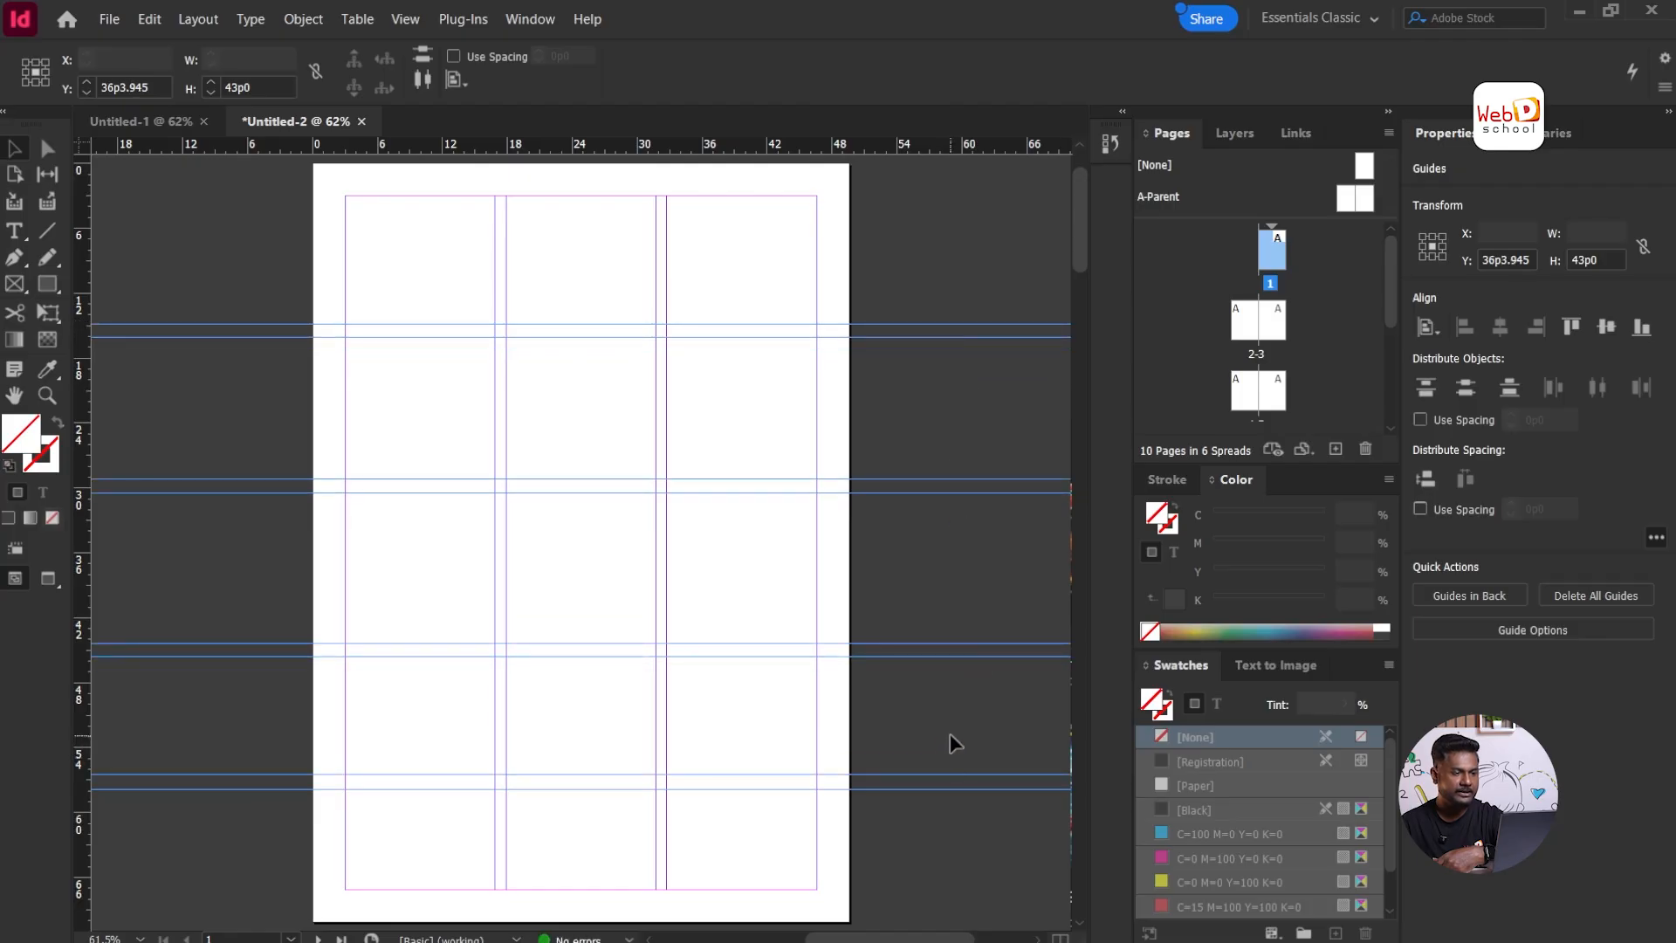
left_click_drag(950, 733, 985, 811)
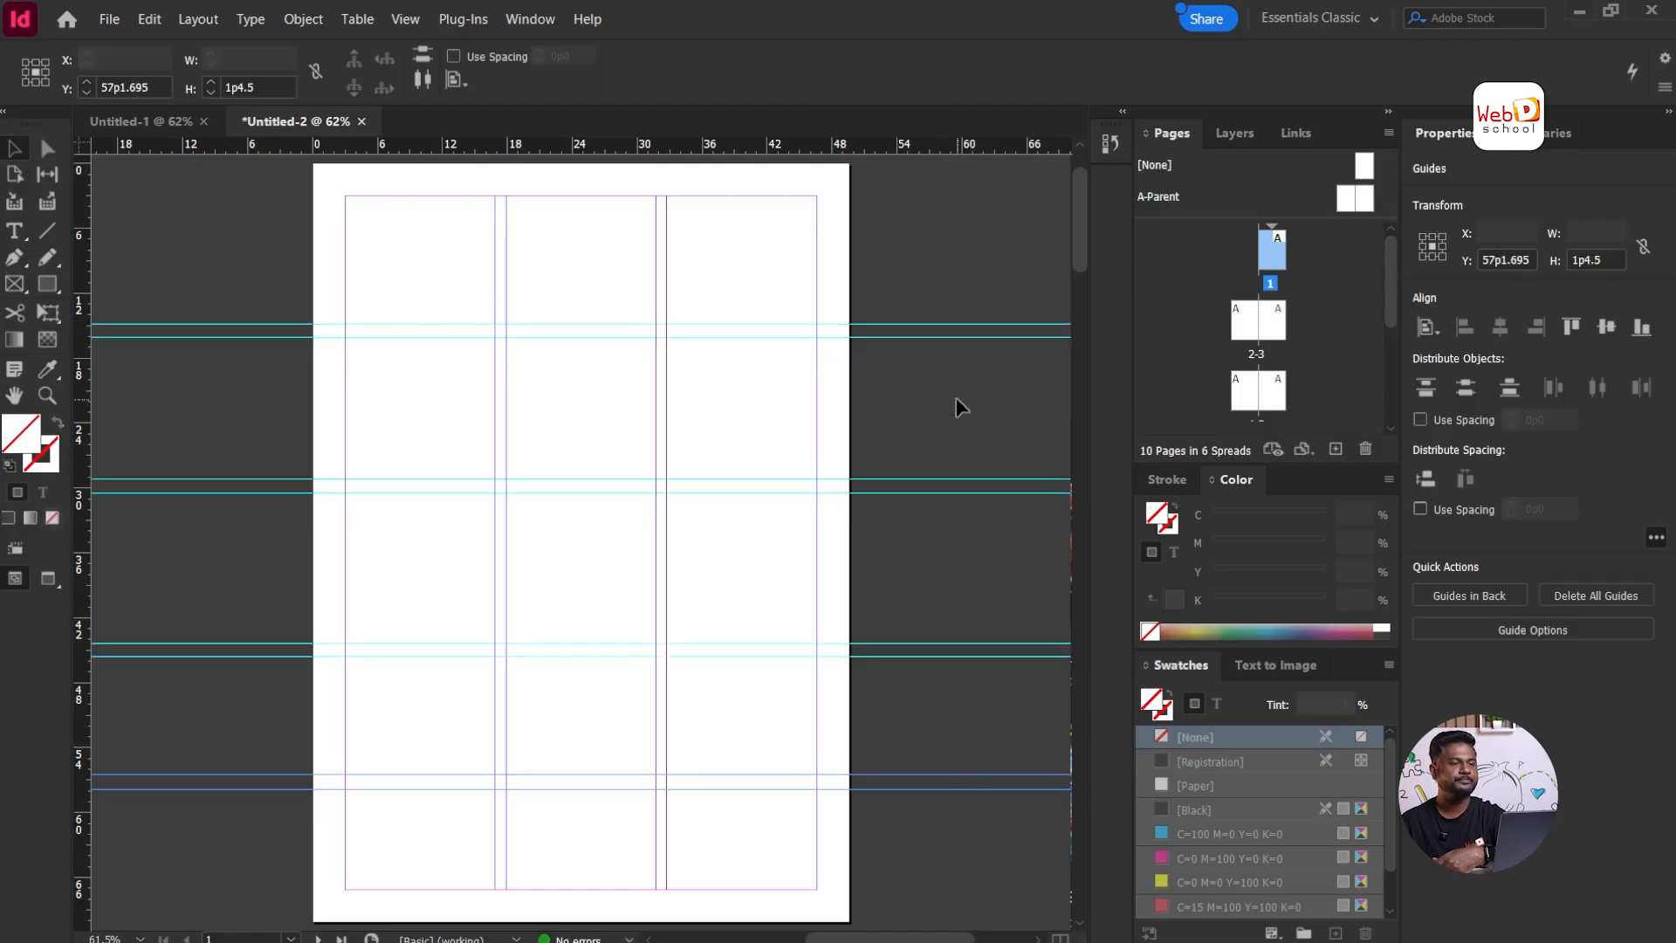
left_click_drag(925, 274, 974, 367)
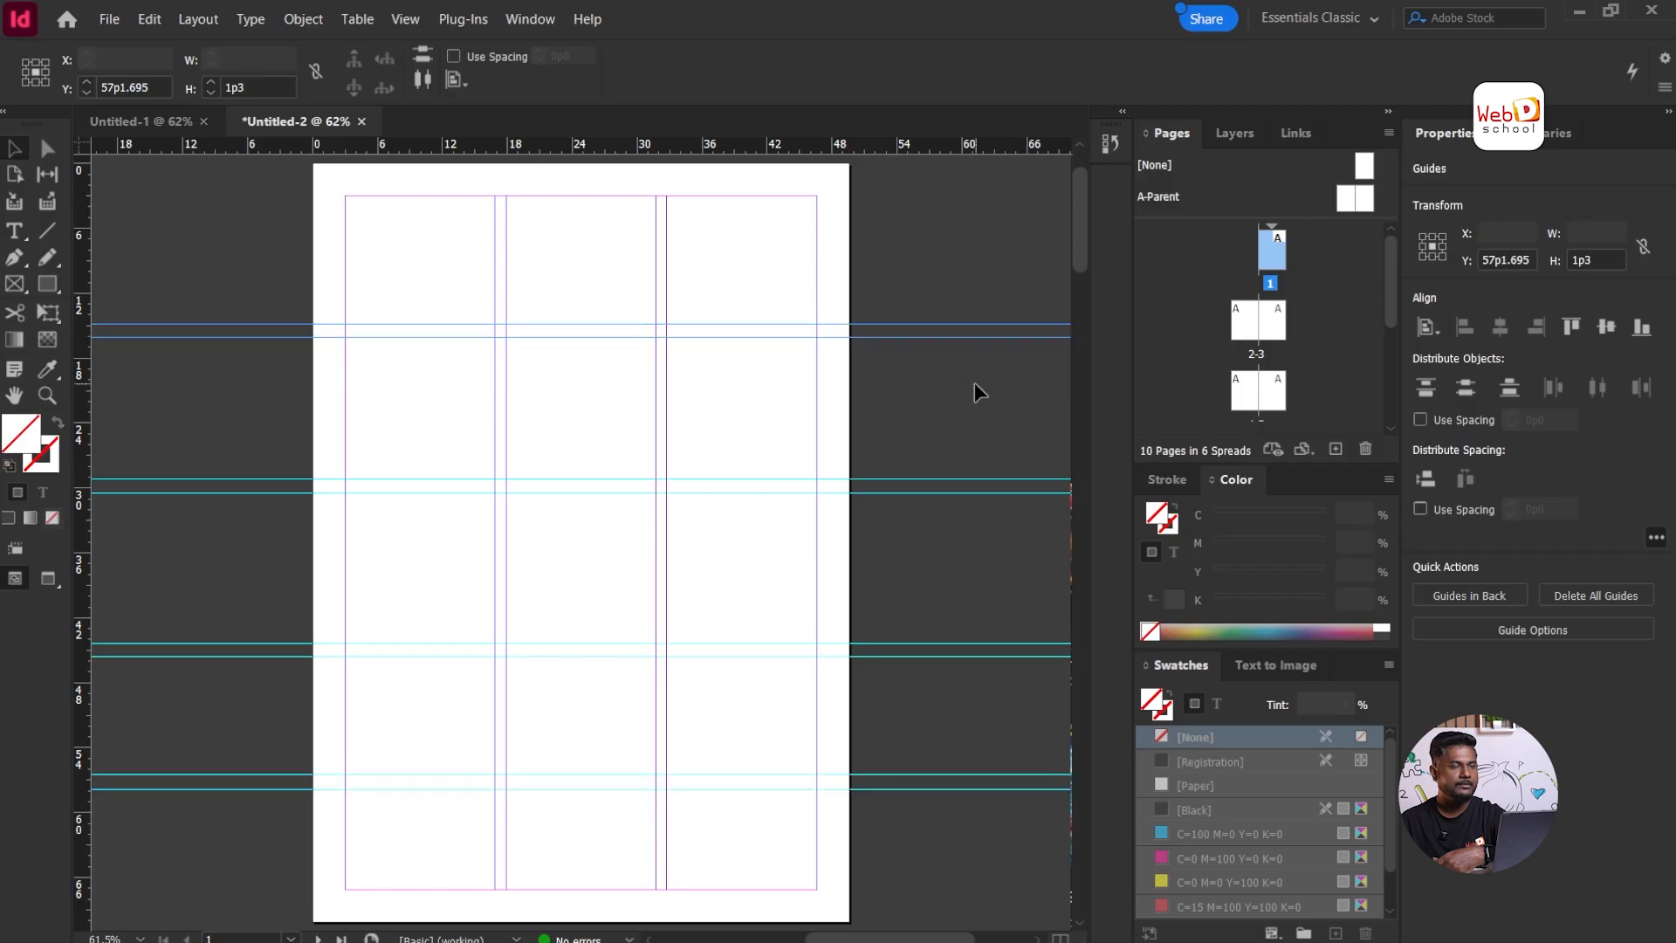
Step: Lock all the horizontal guides on the page, and try to select them
right_click(947, 345)
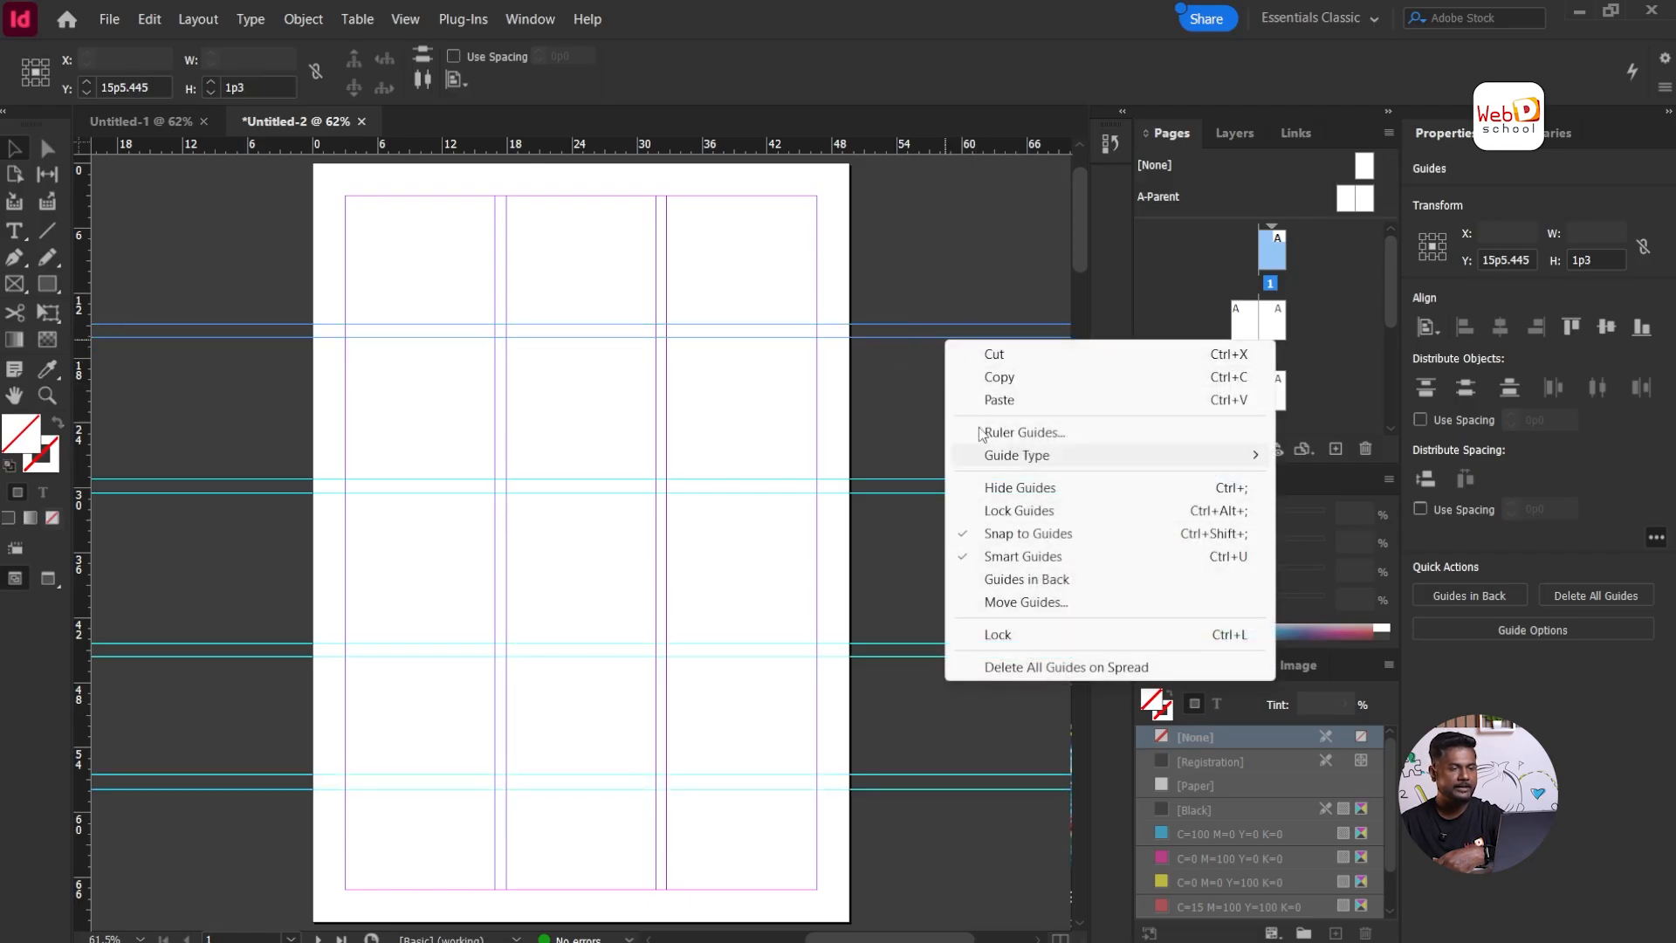
left_click(898, 254)
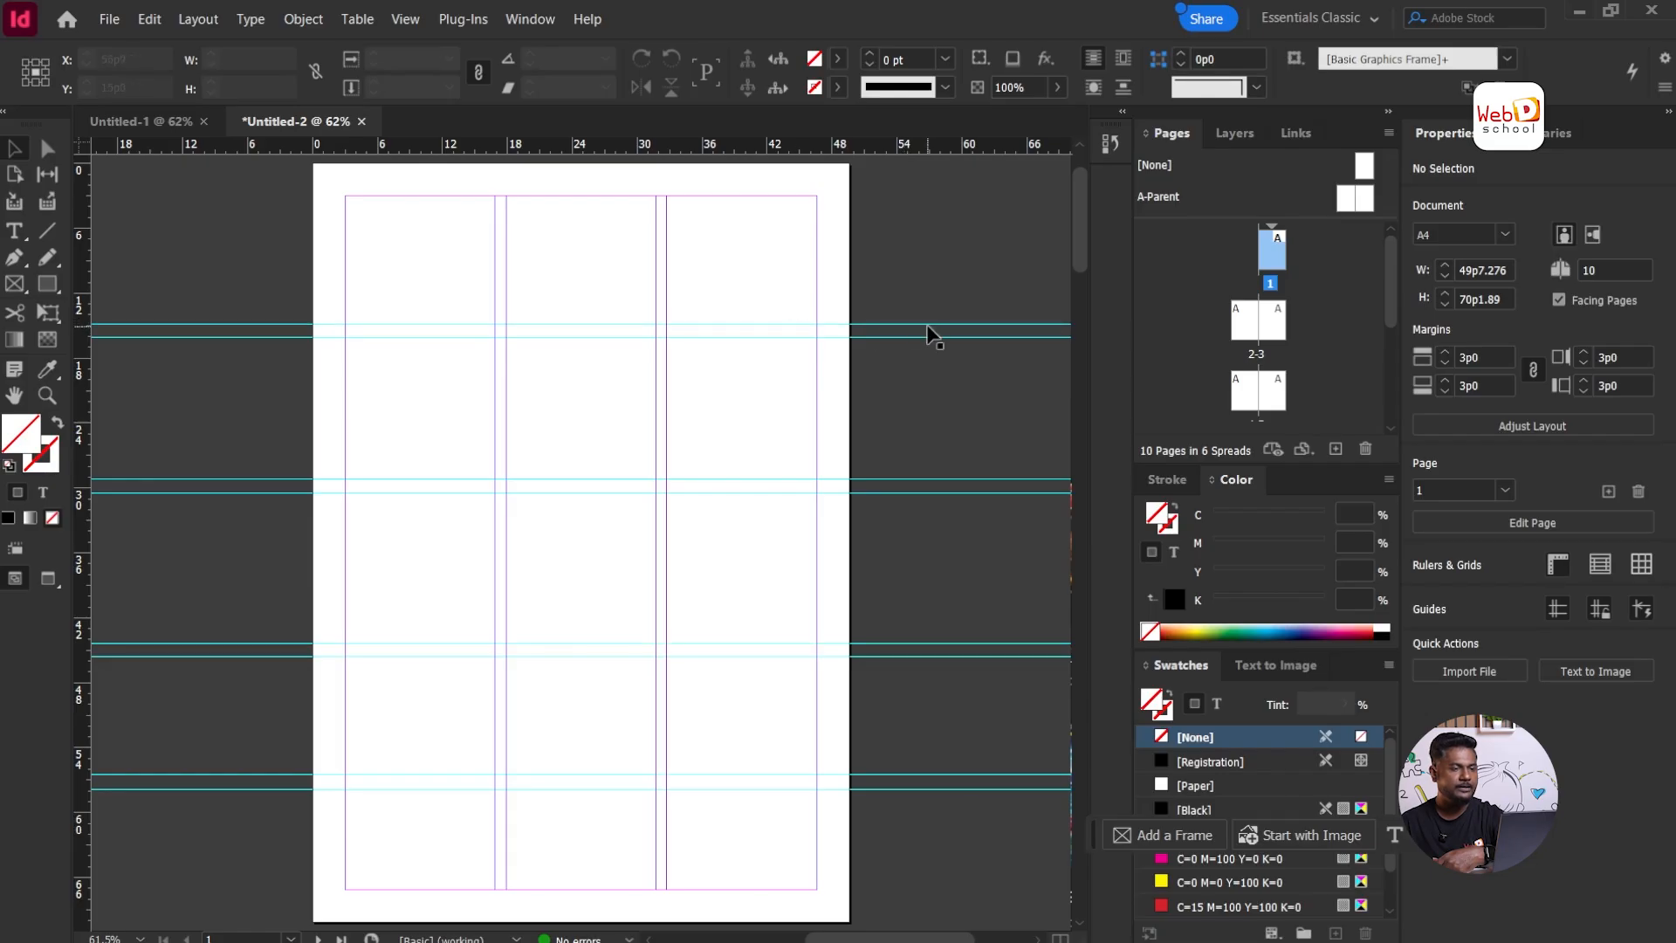
right_click(928, 325)
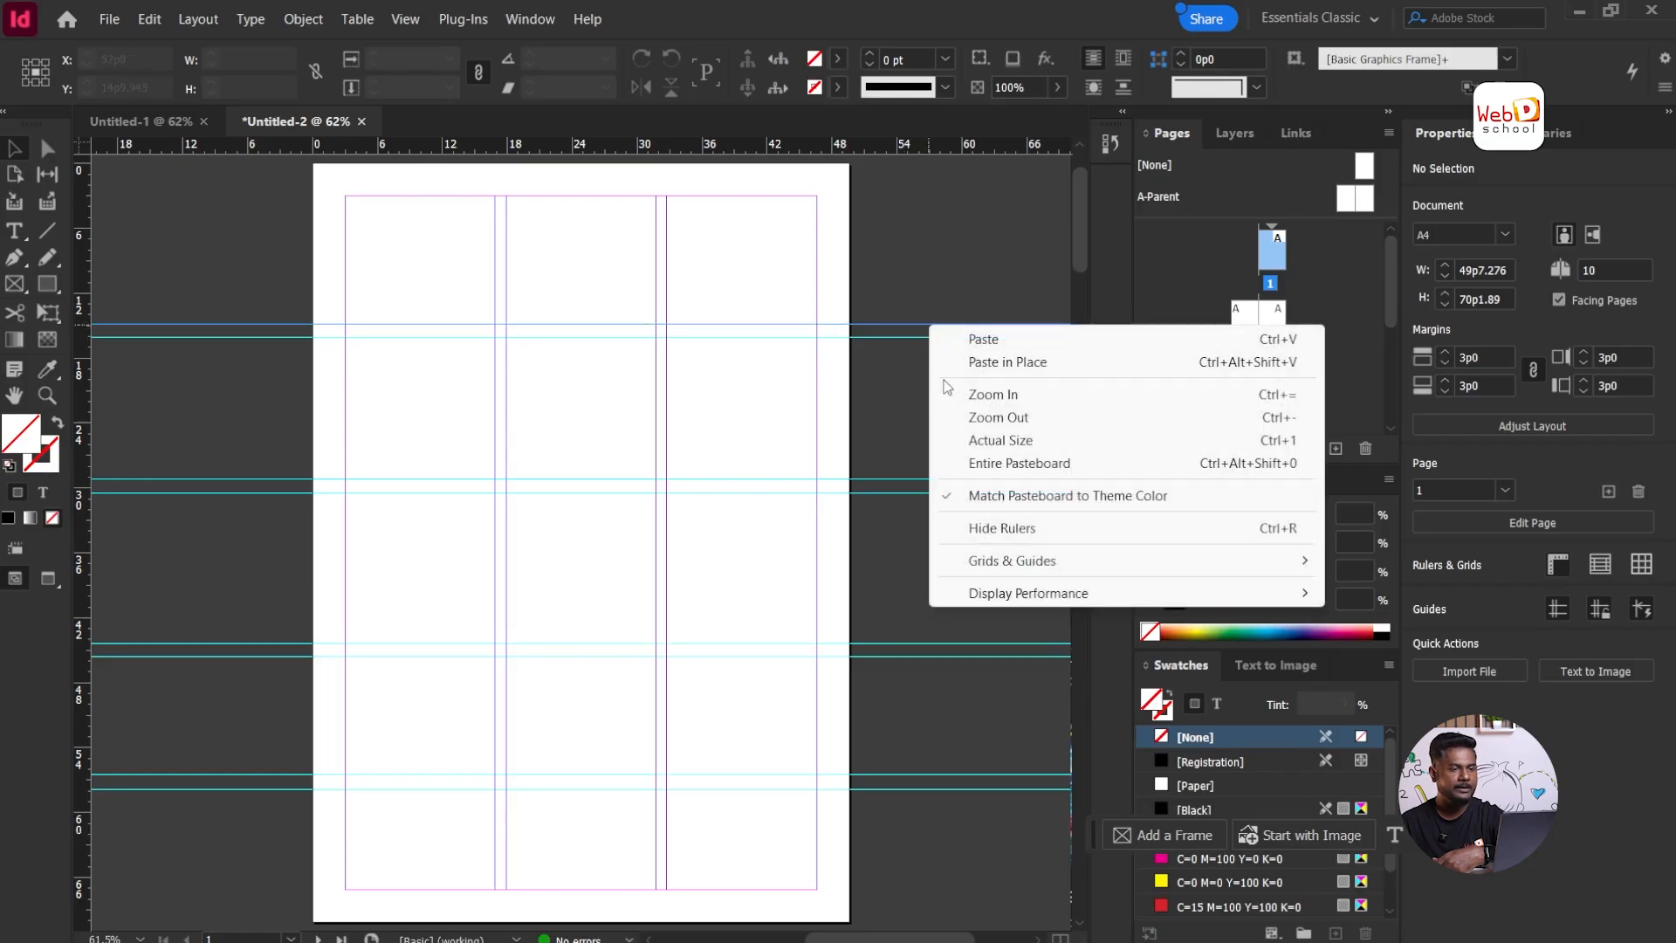
left_click(908, 370)
left_click_drag(908, 285, 1002, 670)
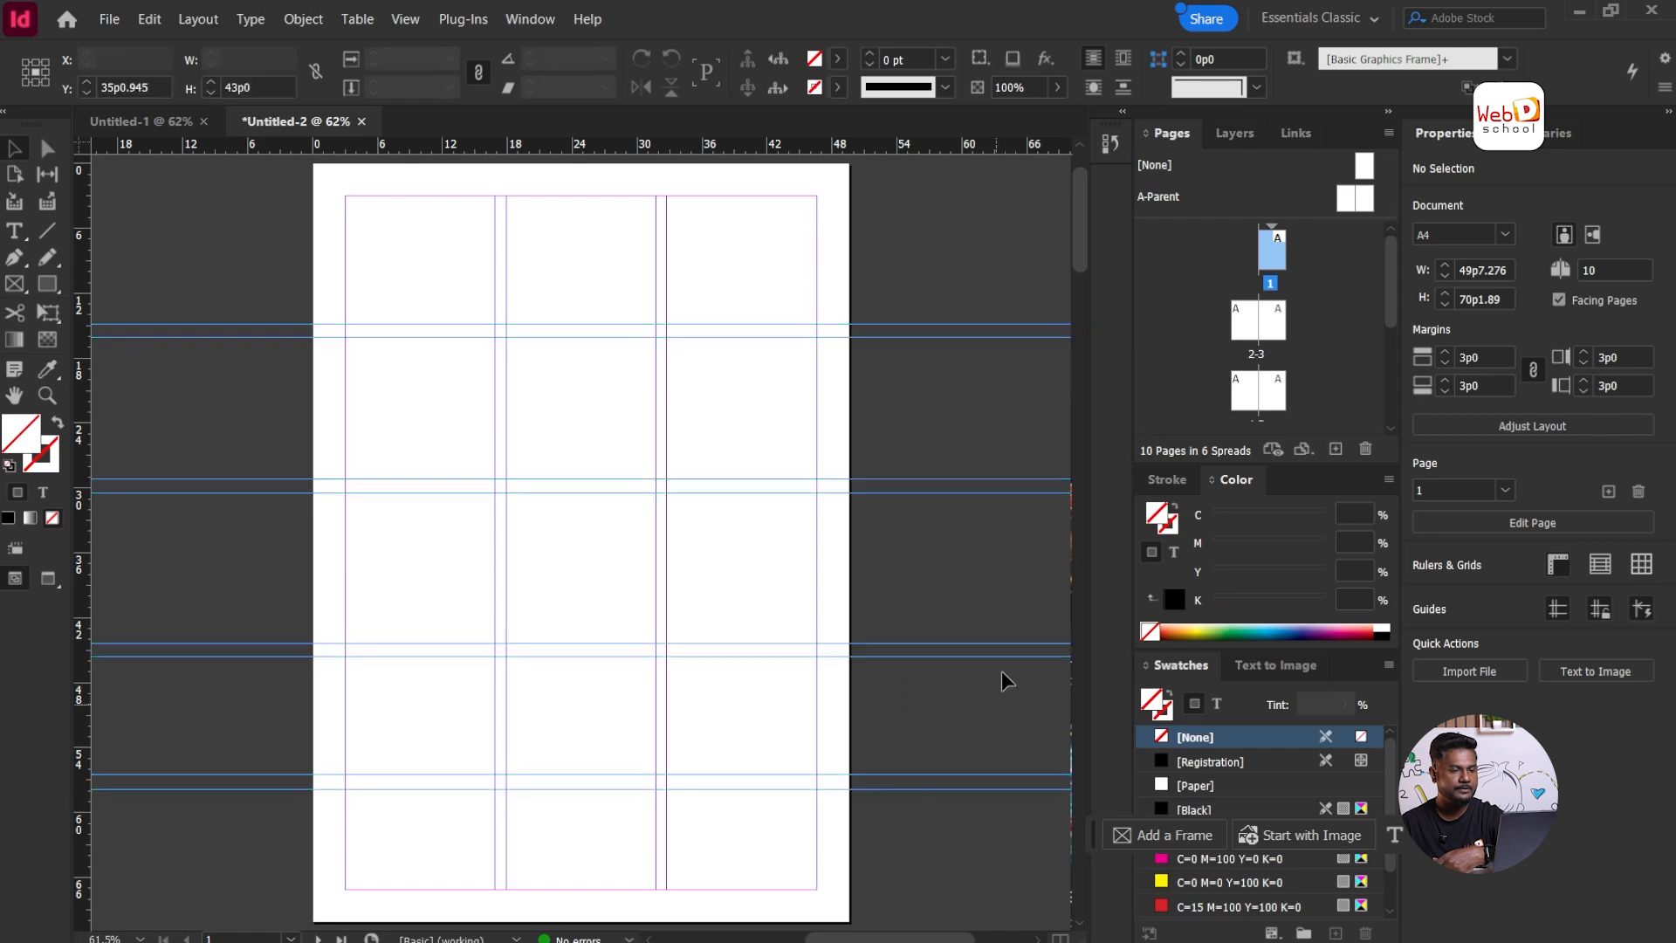
right_click(936, 327)
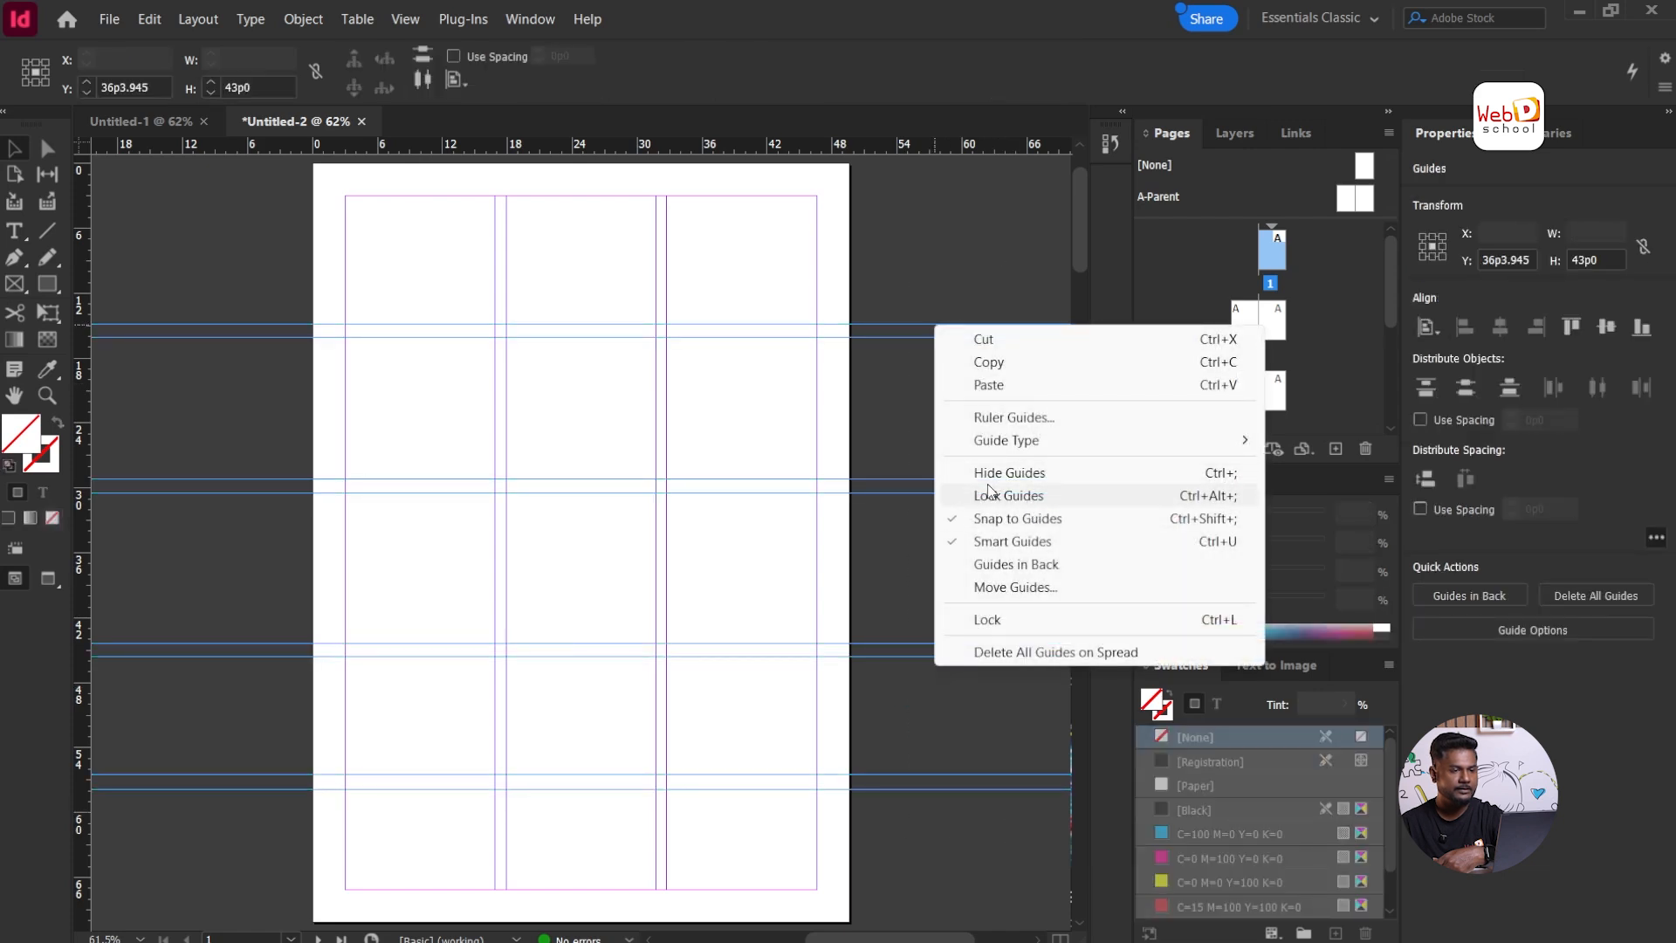
left_click(1061, 497)
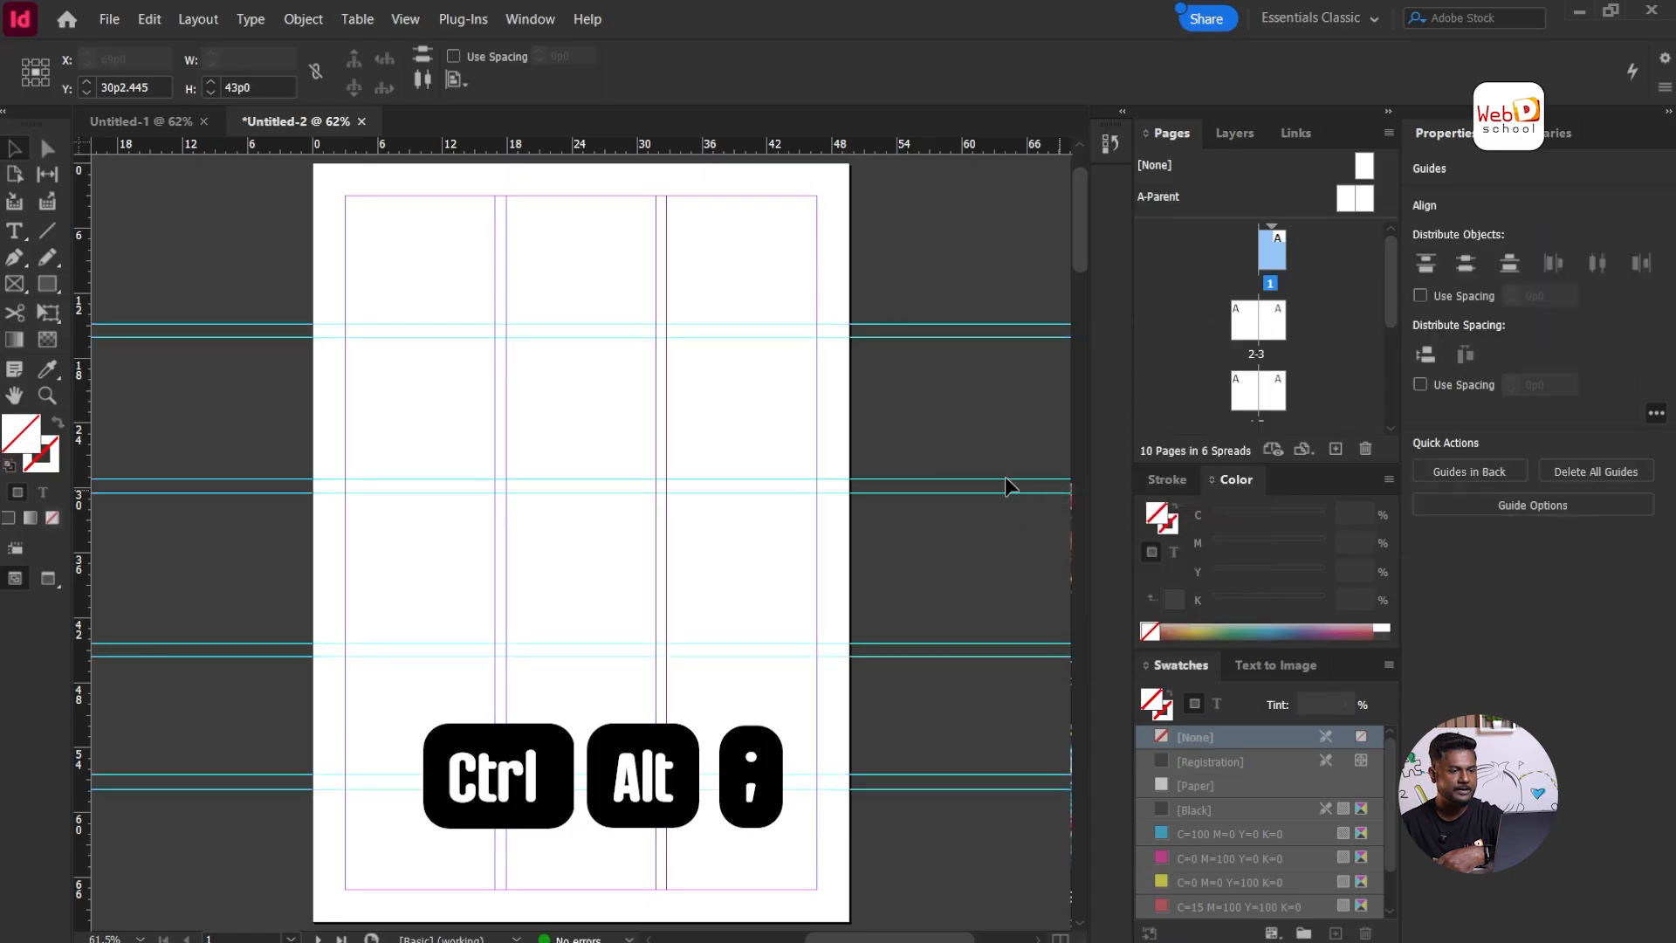
left_click_drag(888, 262, 593, 576)
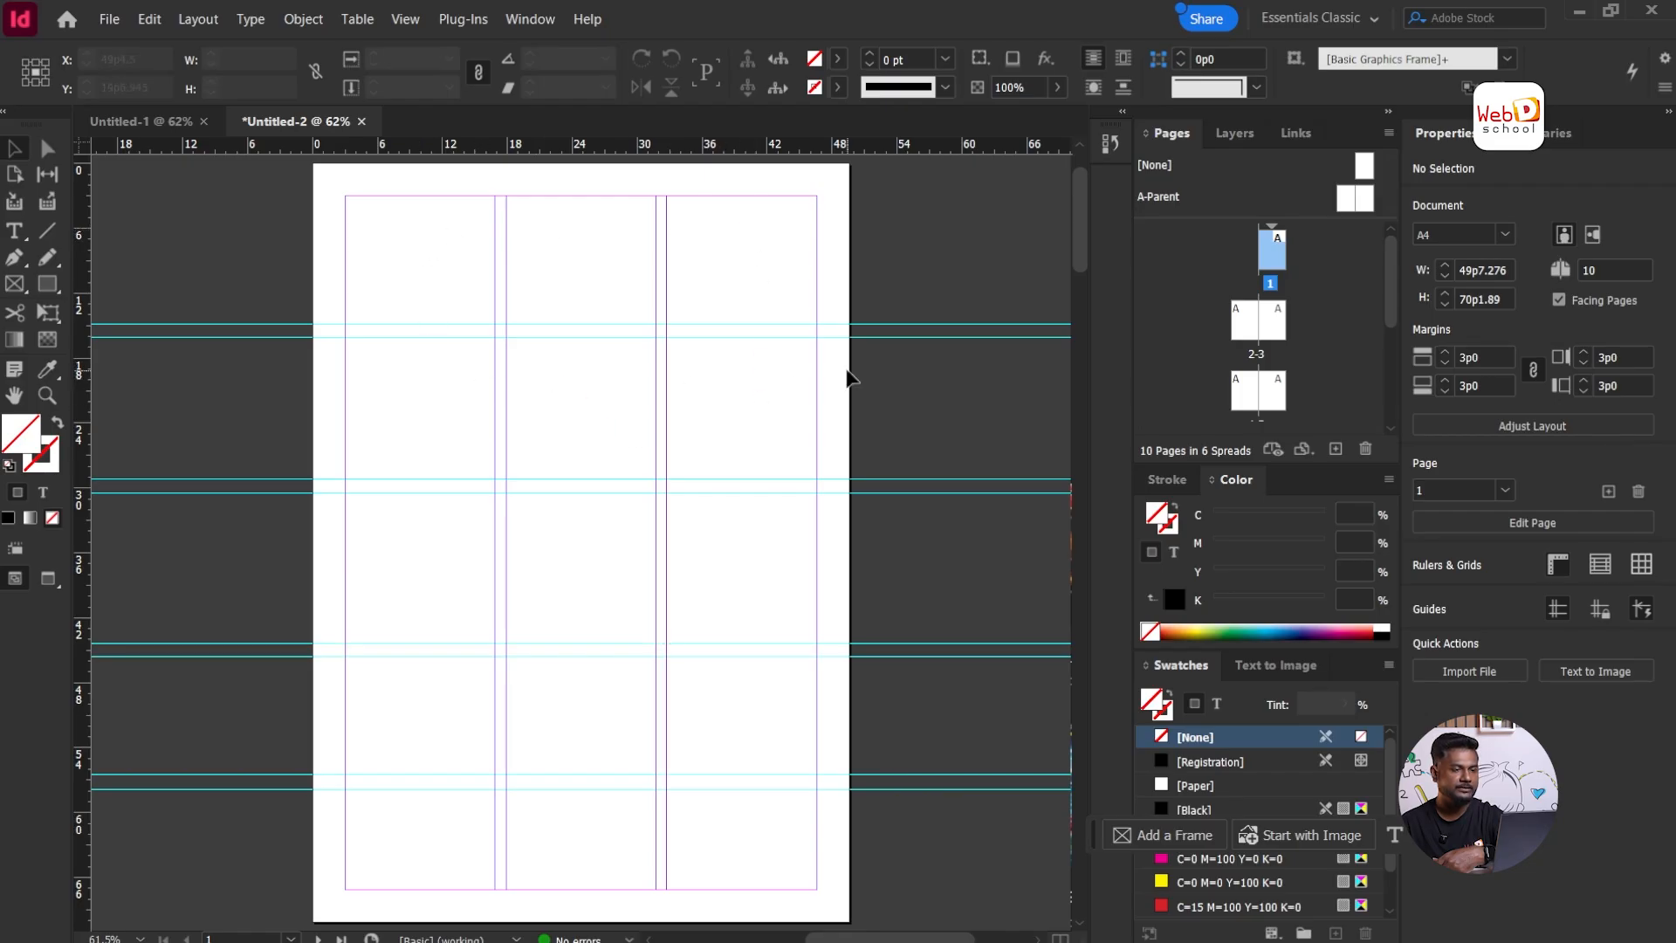
Step: Unlock the guides through the Grids & Guides options
right_click(907, 325)
left_click(904, 358)
right_click(893, 323)
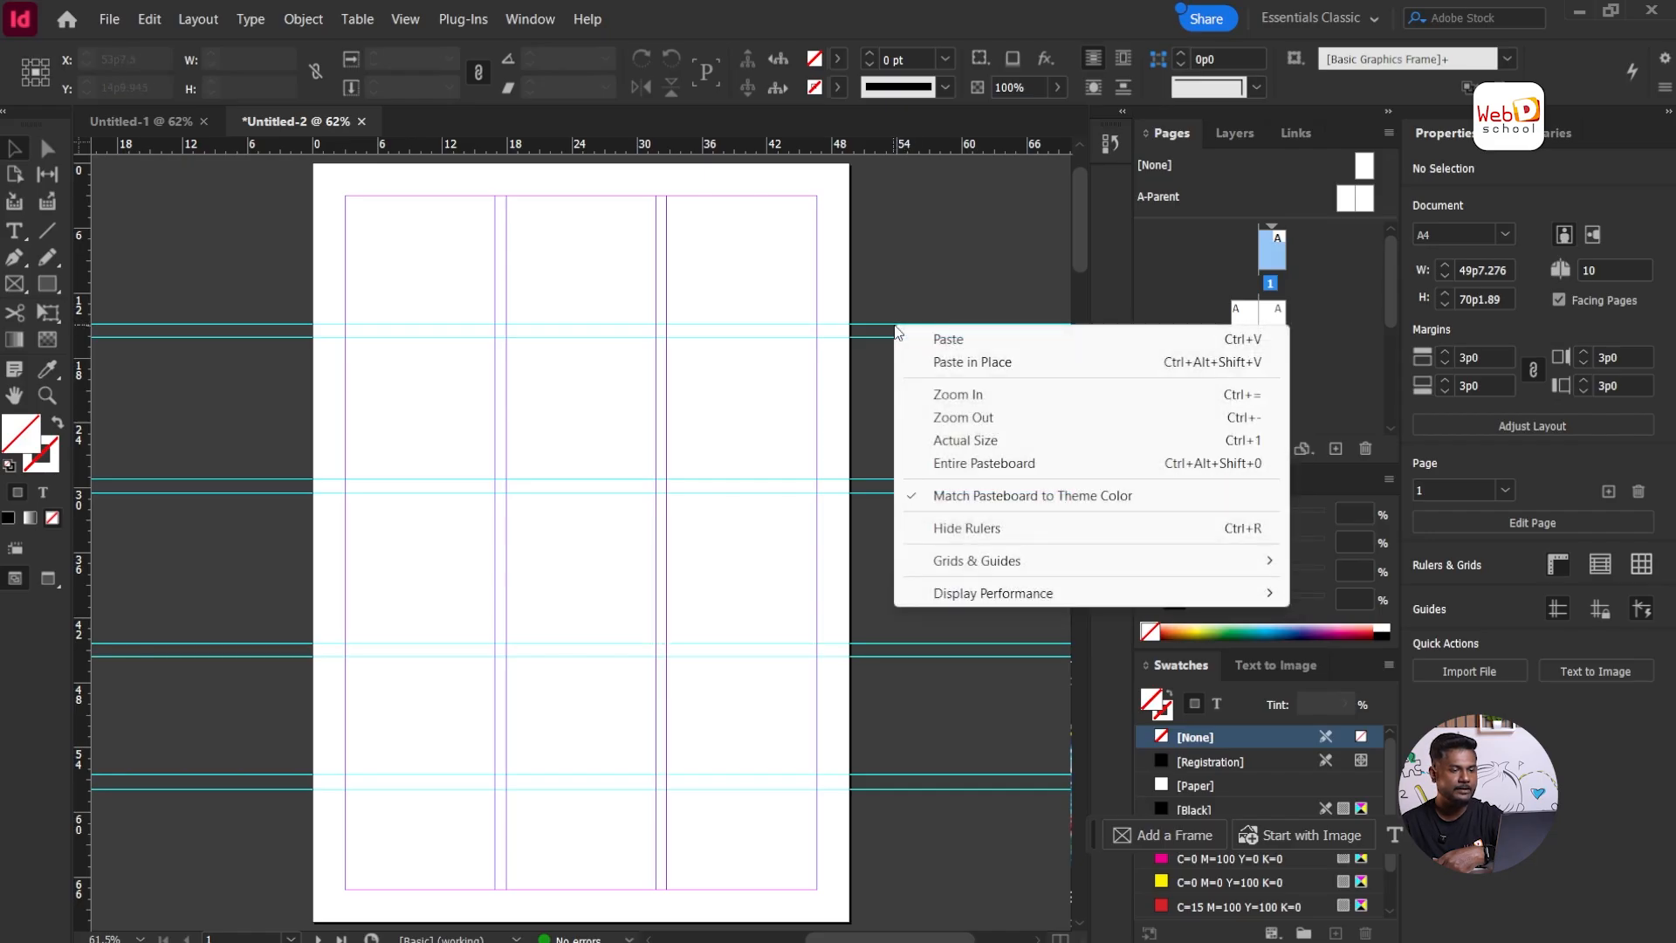
left_click(401, 19)
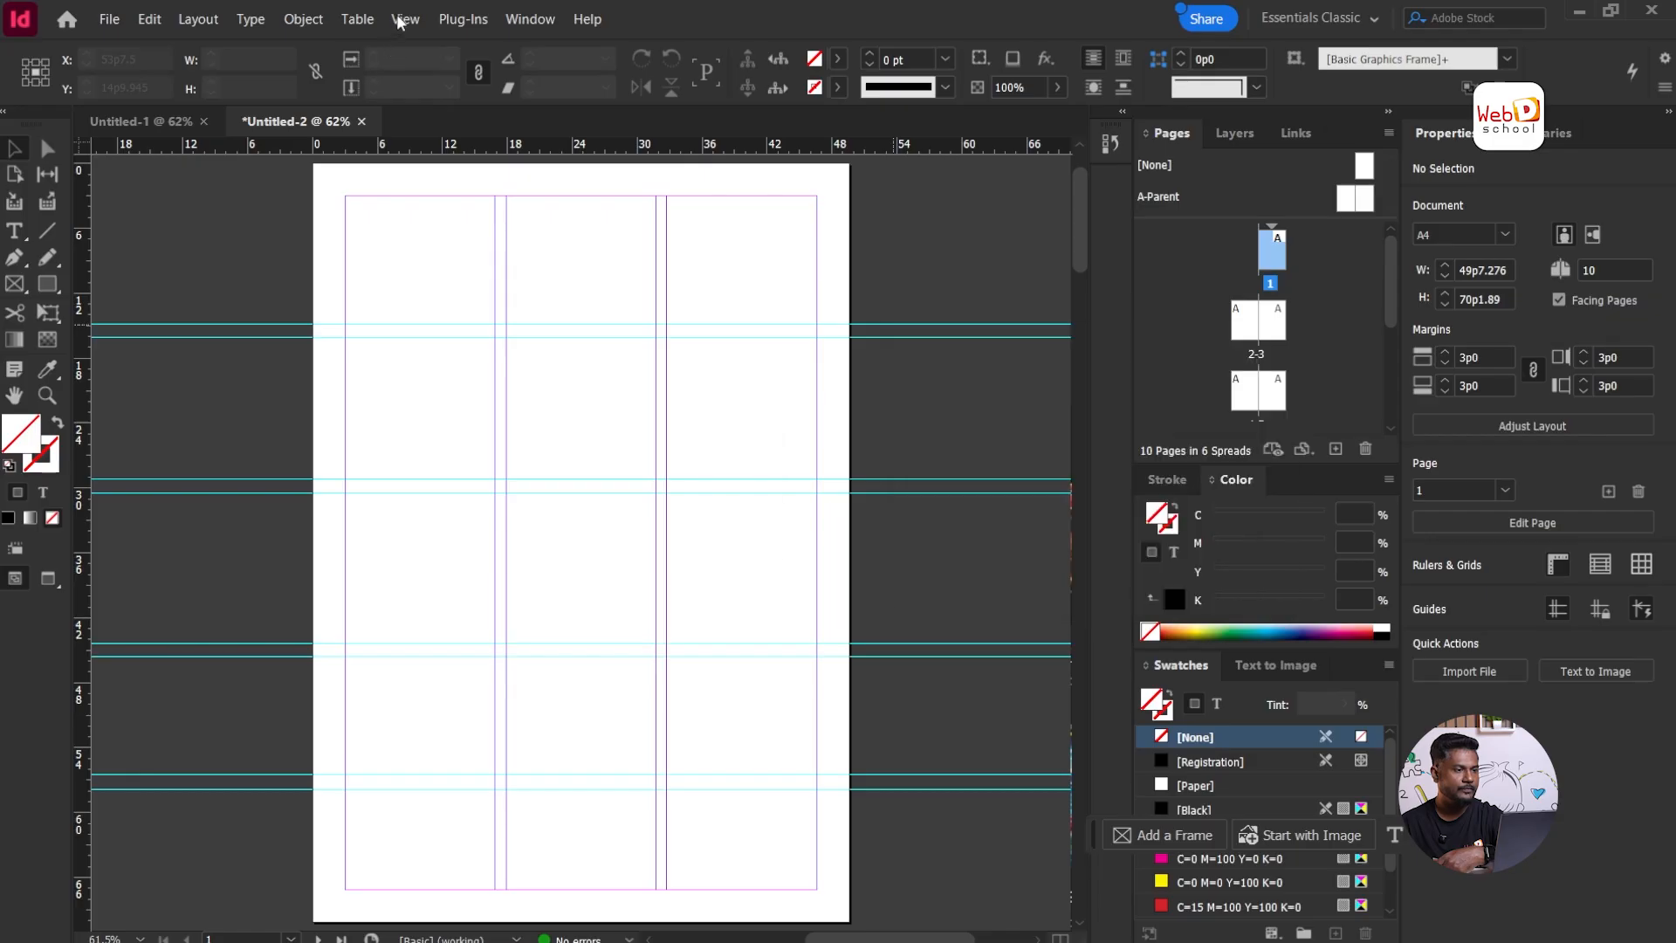
left_click(400, 19)
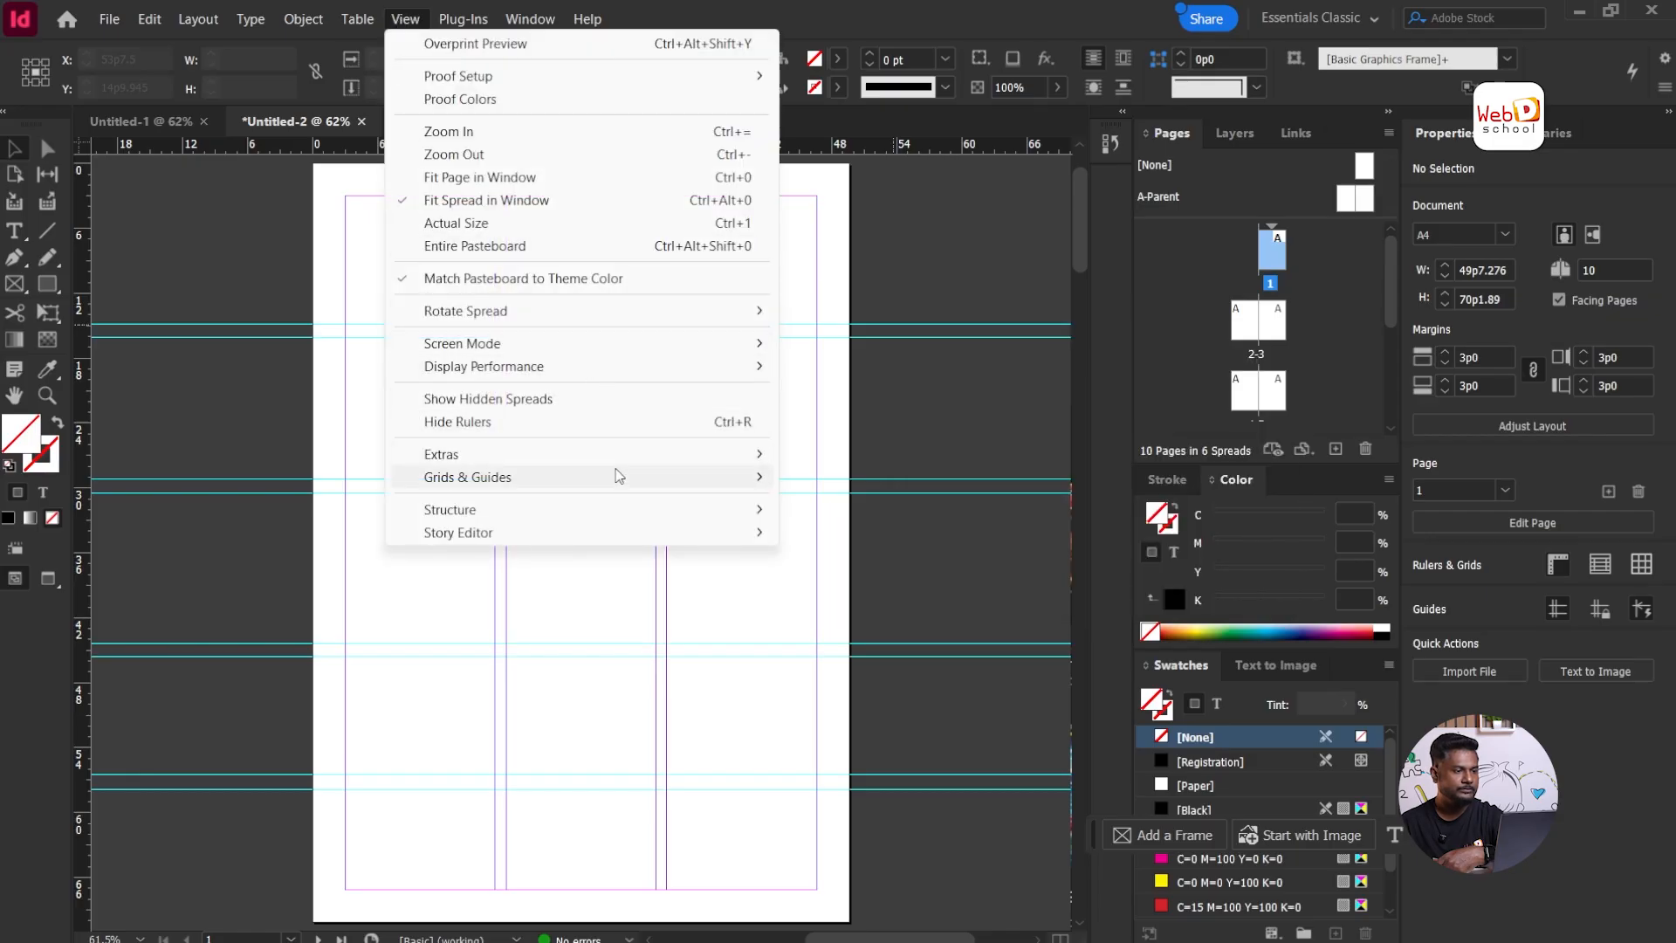
mouse_move(619, 481)
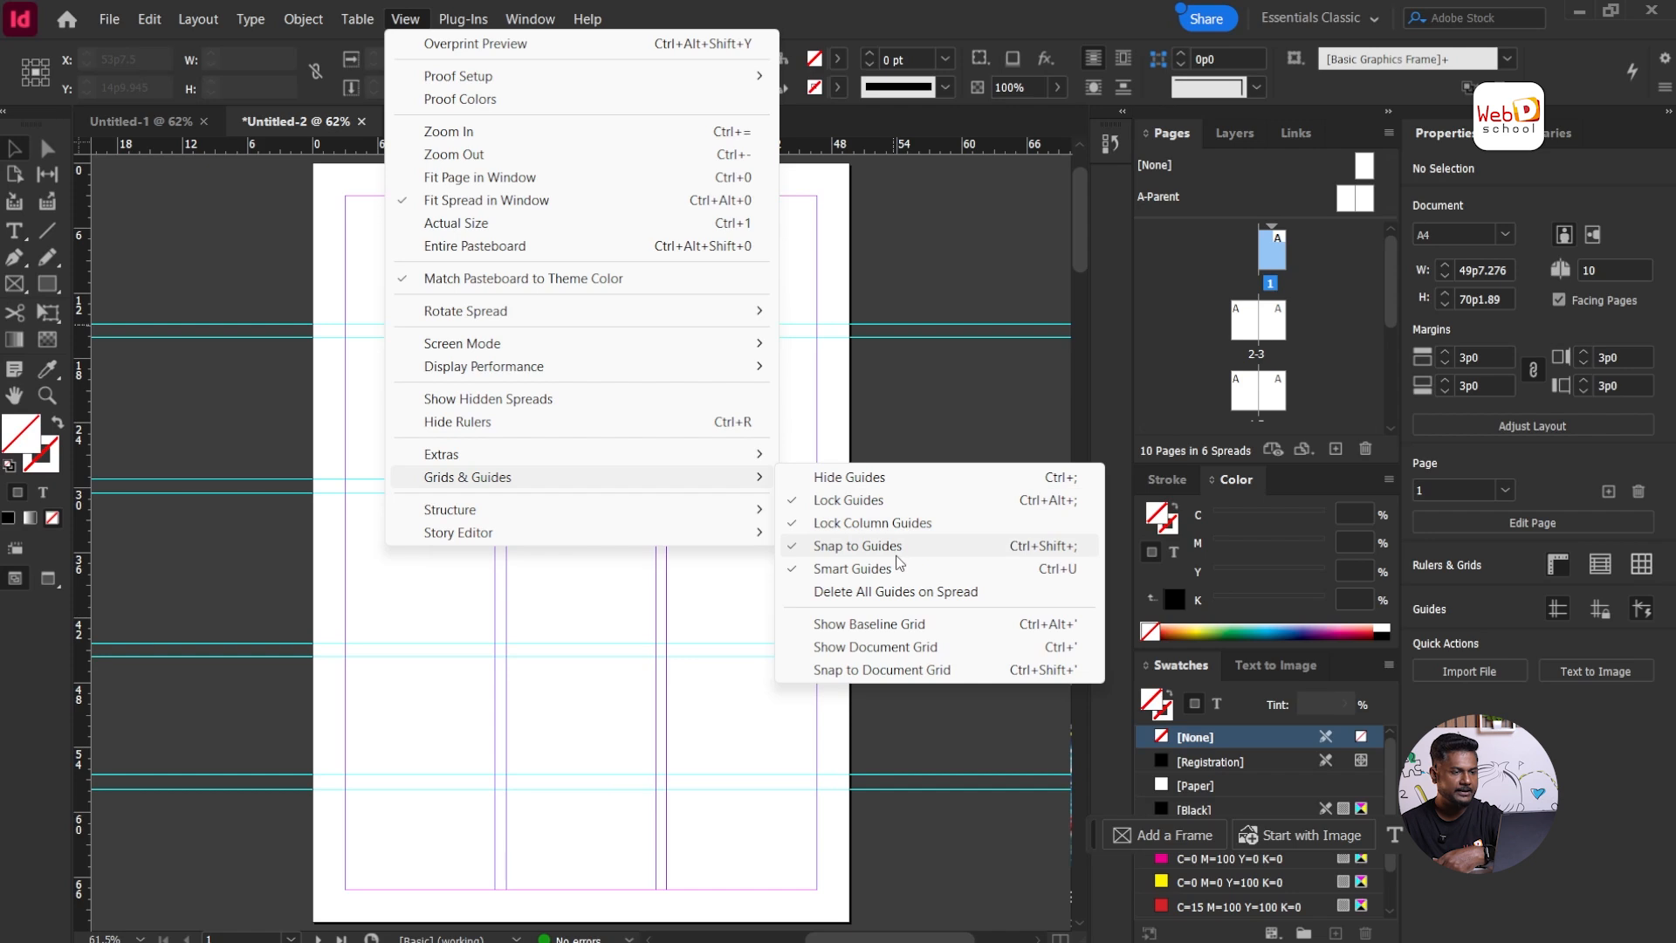
left_click(884, 499)
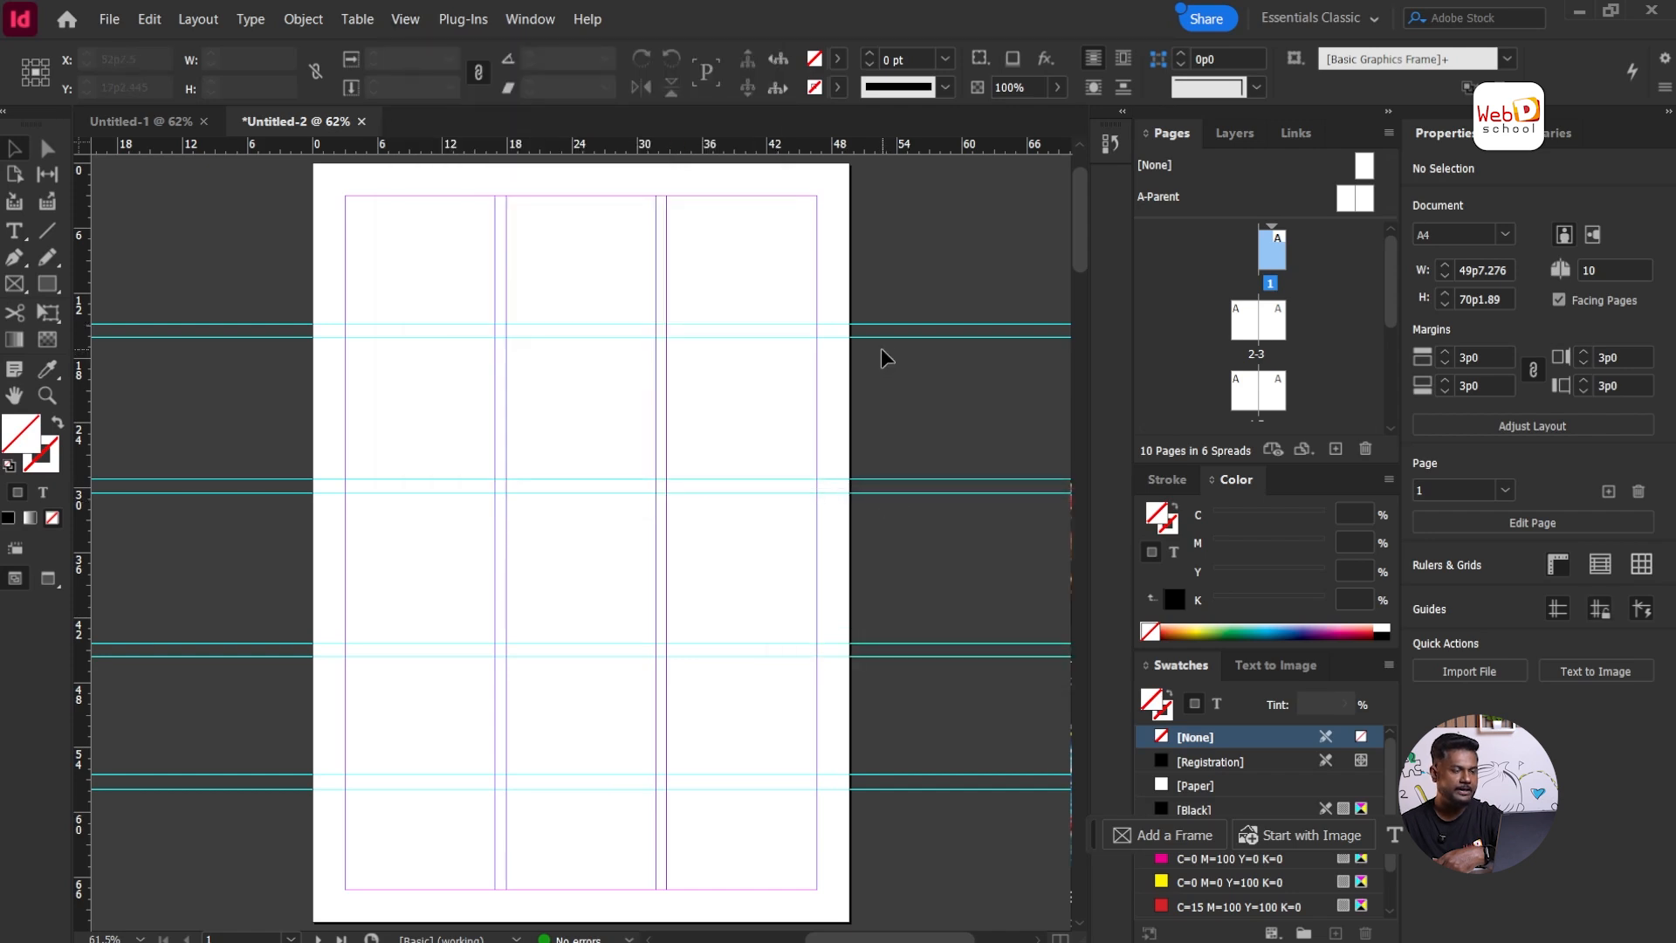
Step: Select and delete all the horizontal guides, and cancel the Create Guides dialog
left_click_drag(873, 260, 980, 798)
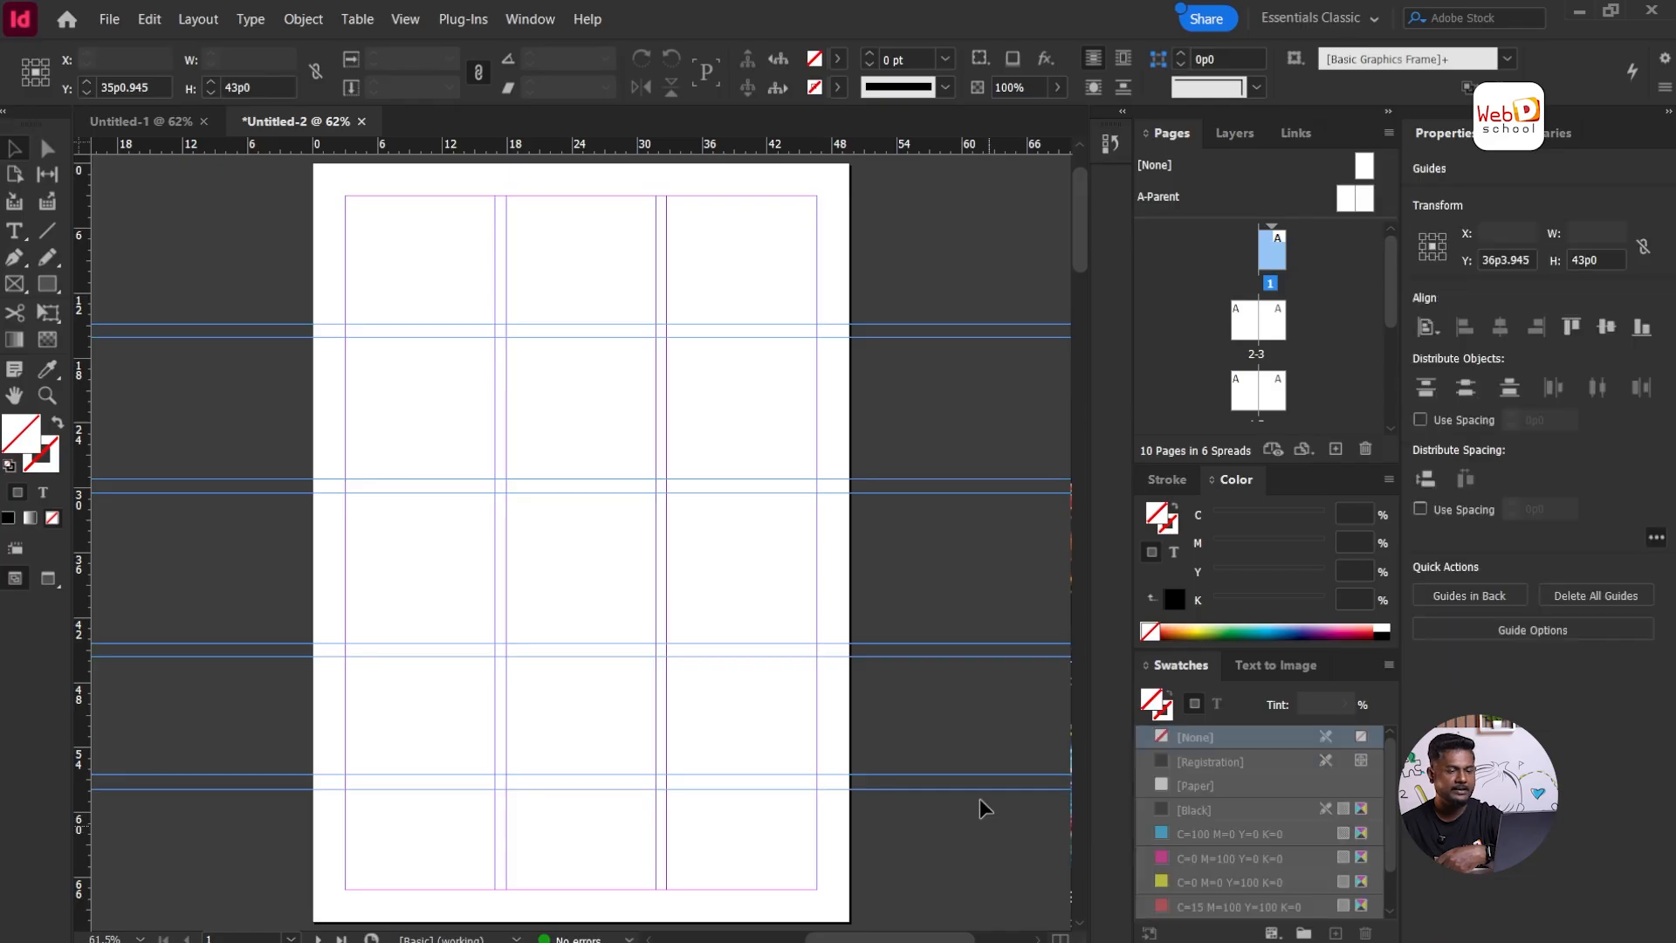
key("Delete")
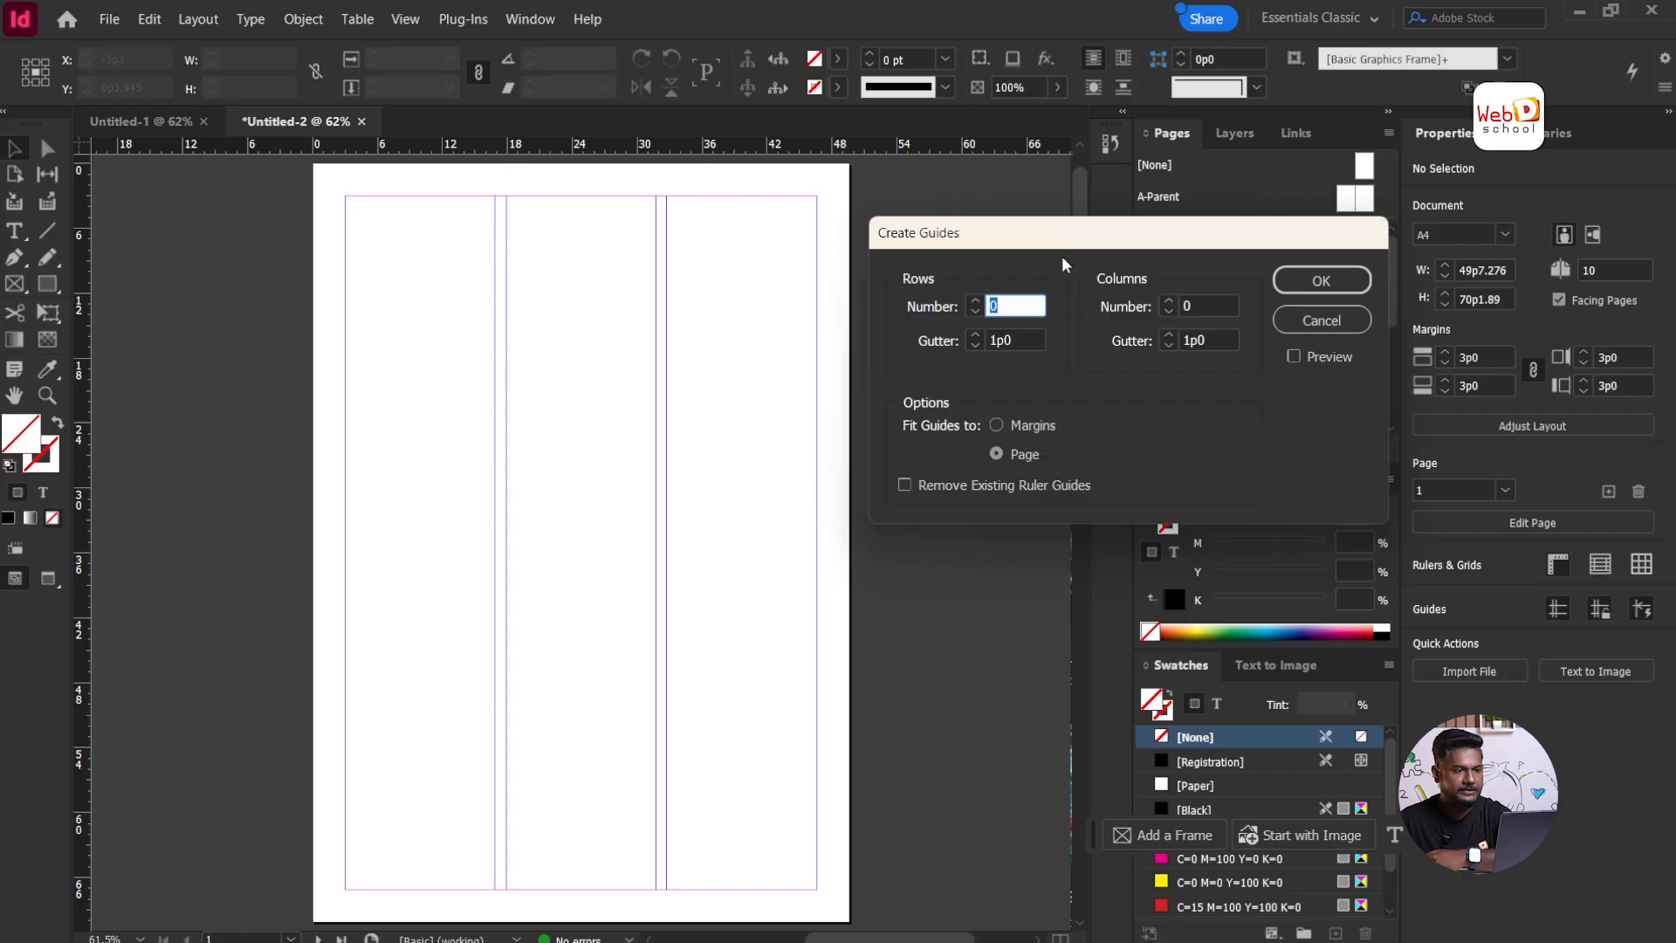
left_click(1314, 320)
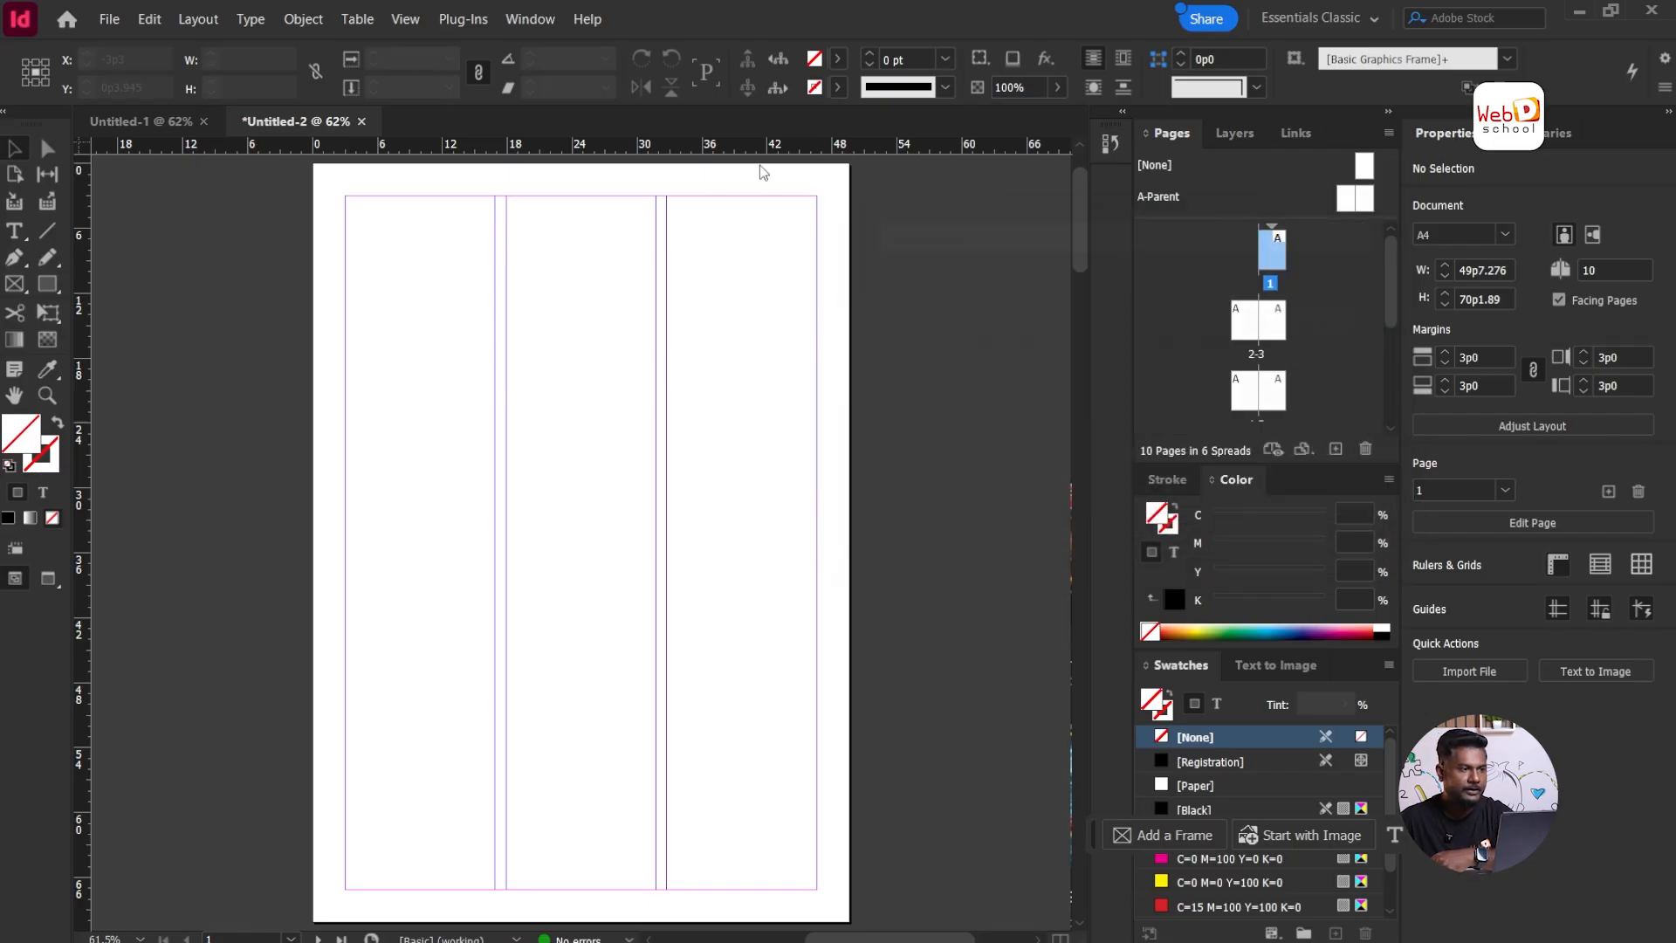
Step: Start creating guides with 1 row fitted to the page, and enable removing existing ruler guides and the preview
left_click(210, 19)
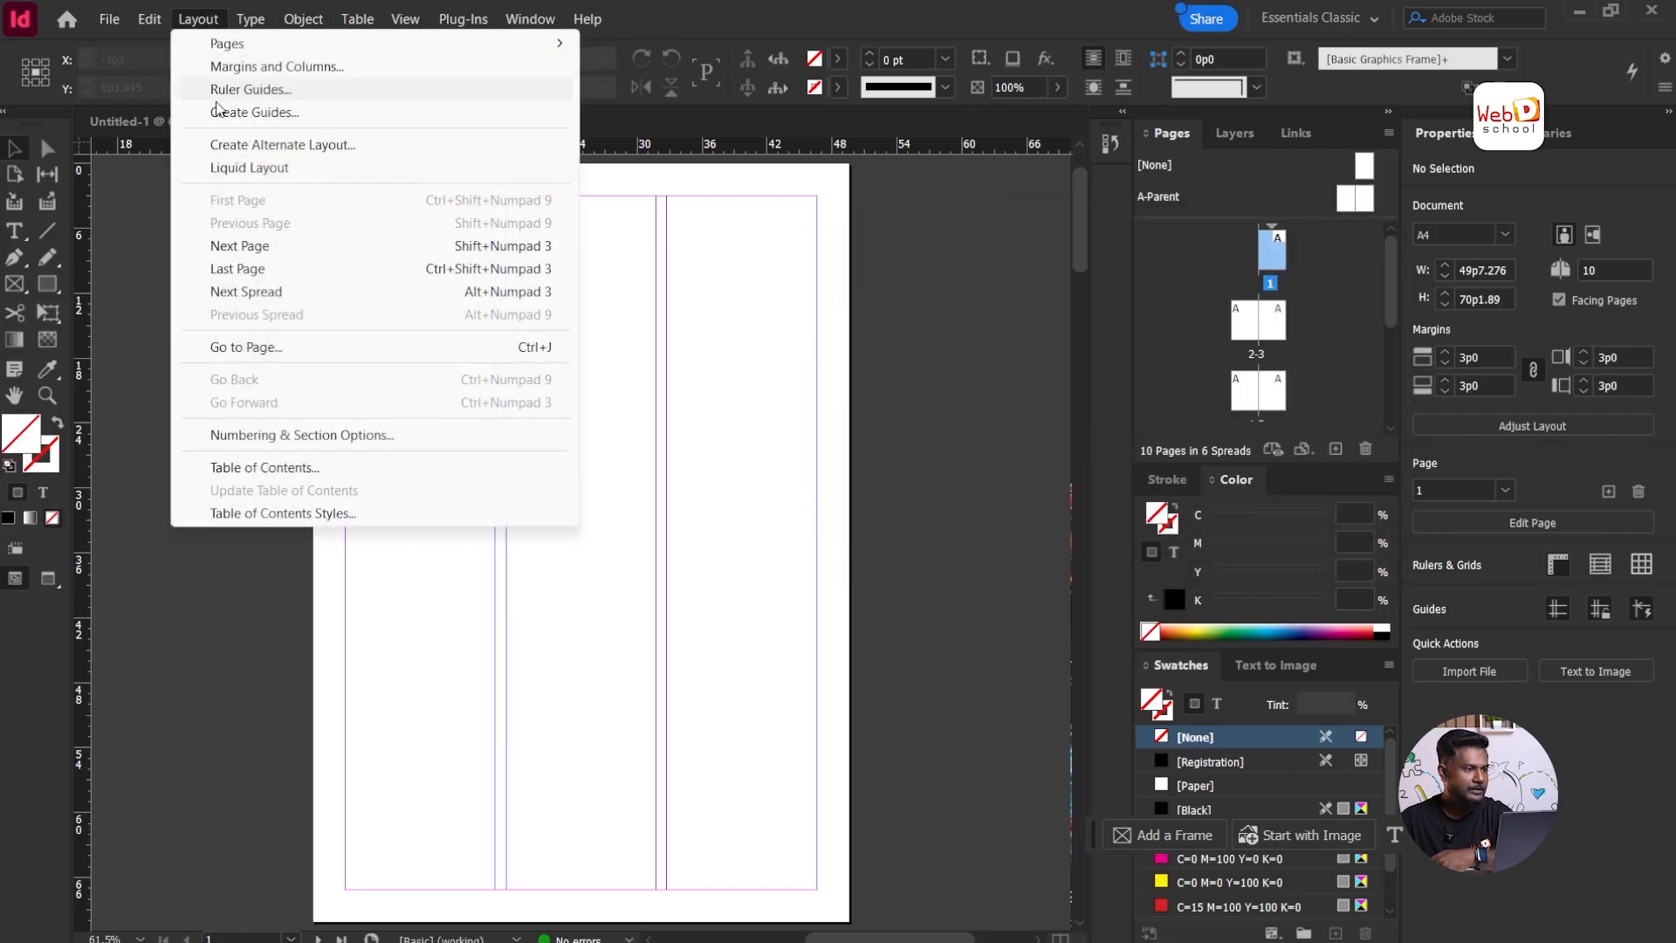
left_click(302, 115)
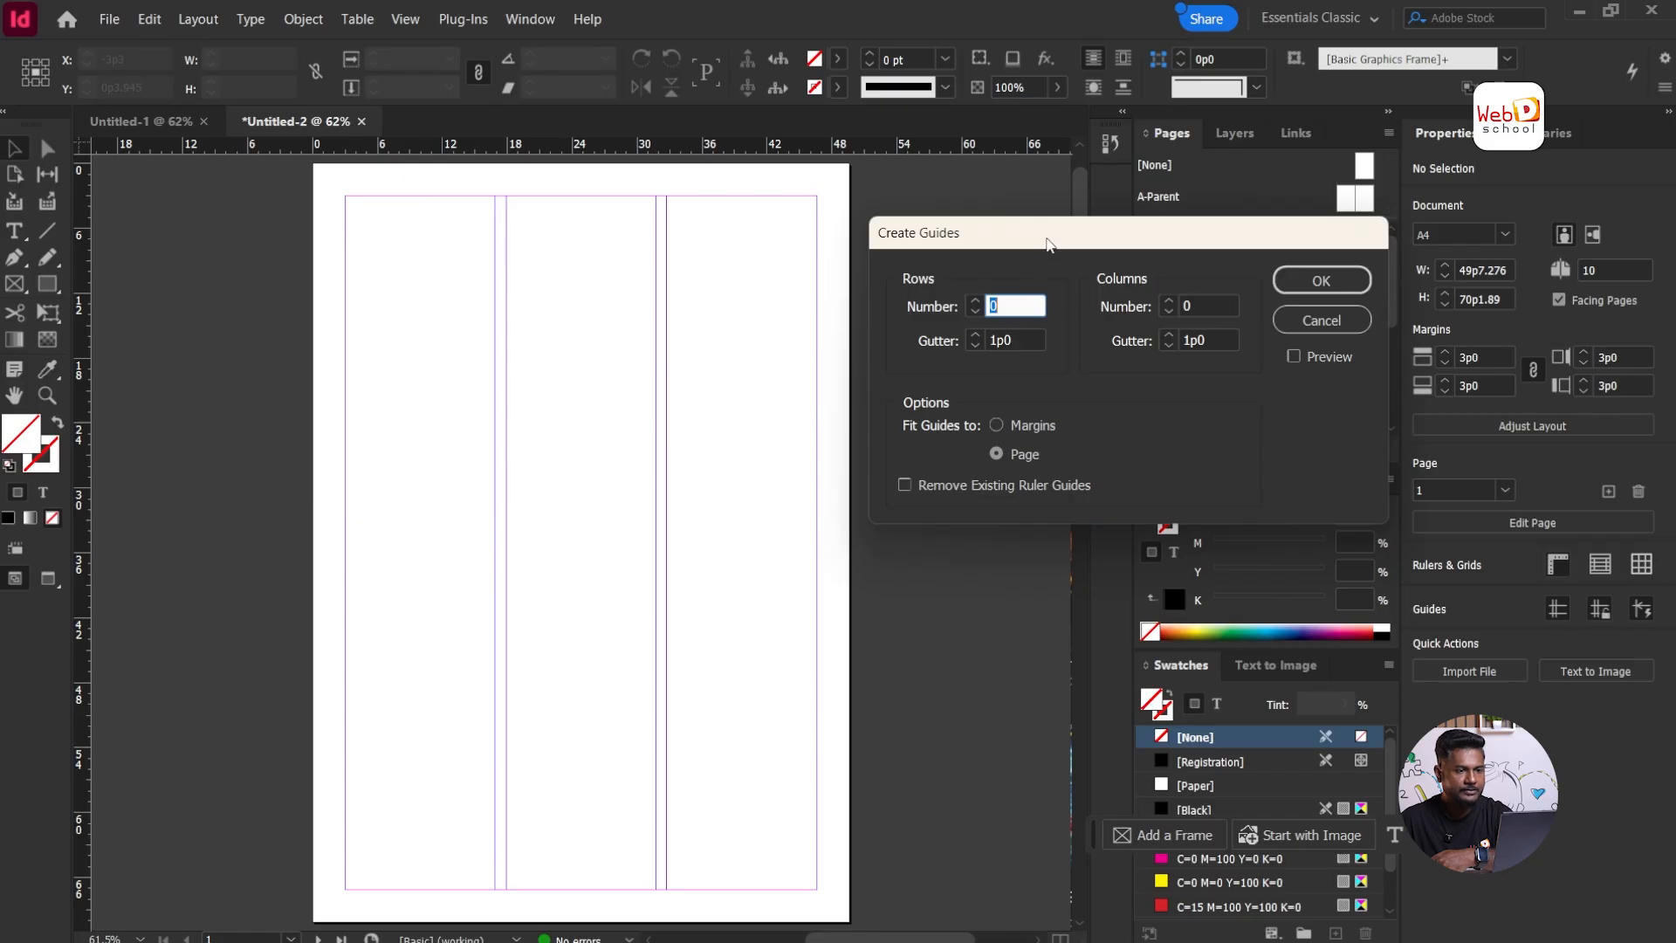
left_click_drag(1048, 244, 1087, 221)
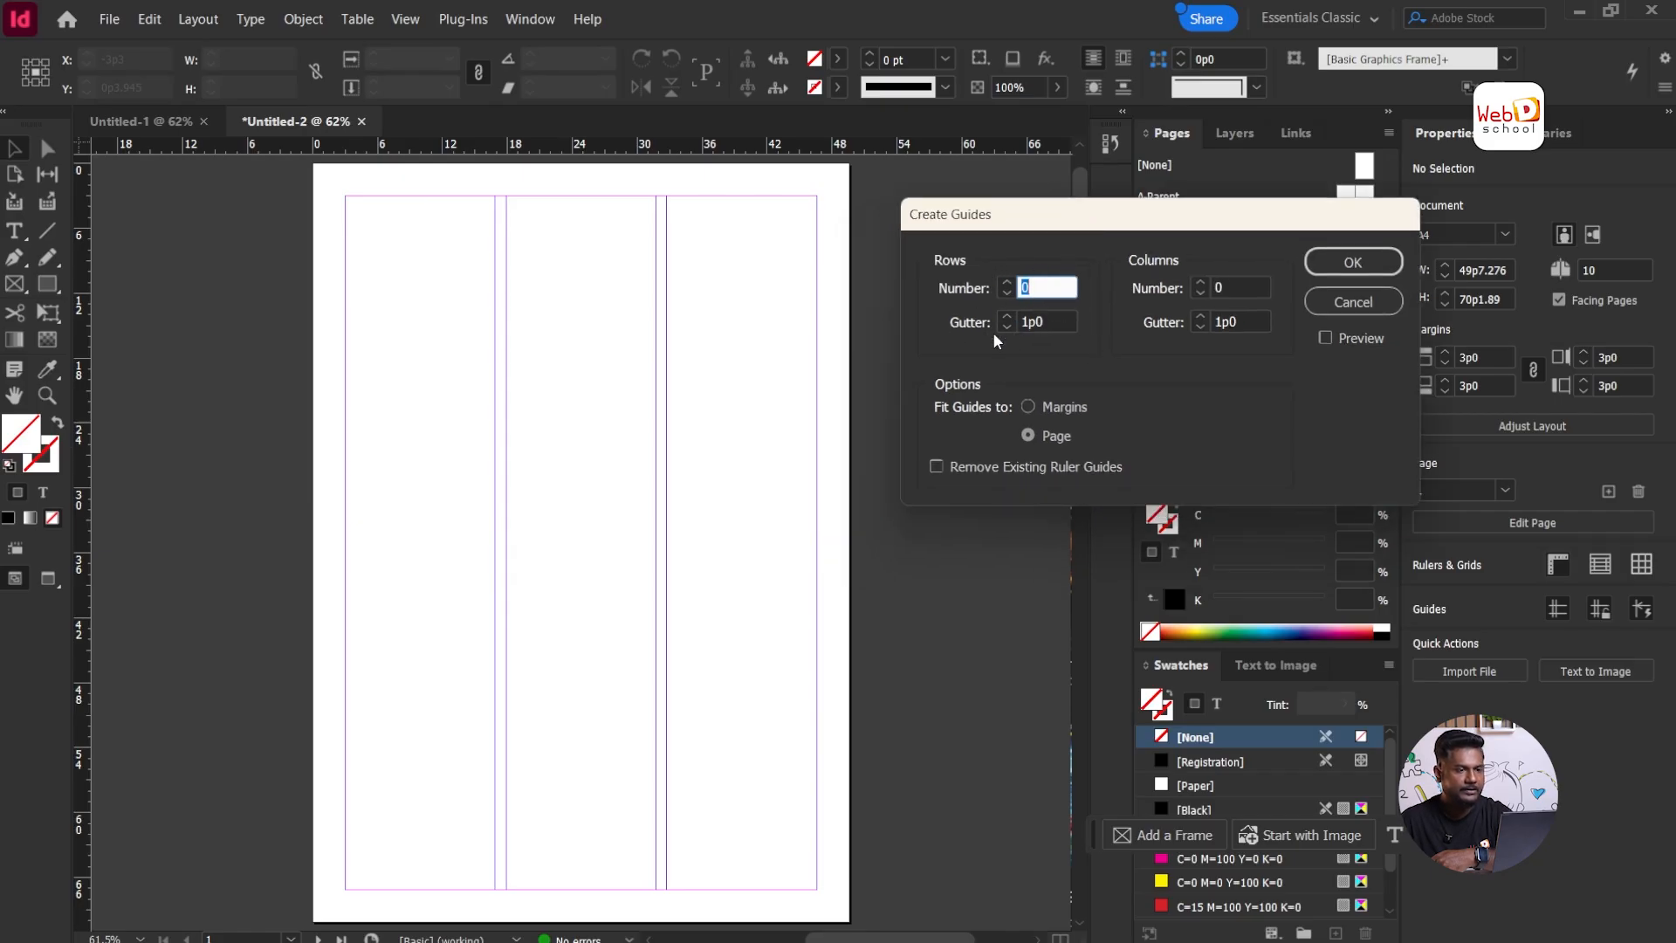
left_click(1028, 406)
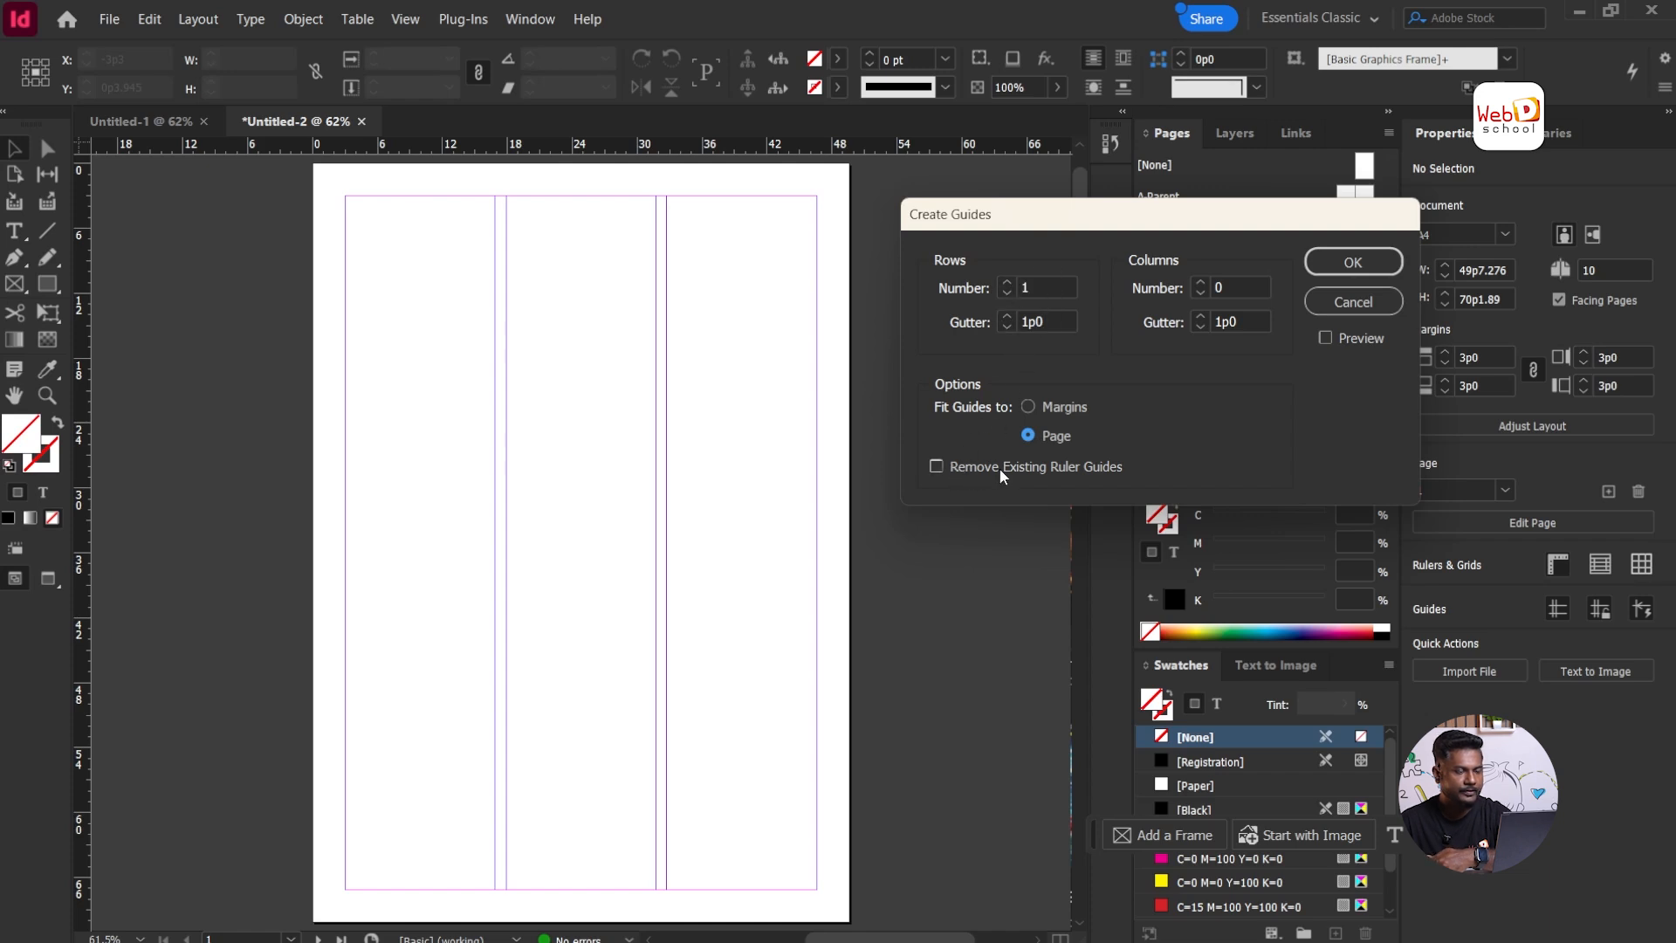
left_click(937, 467)
left_click(1325, 337)
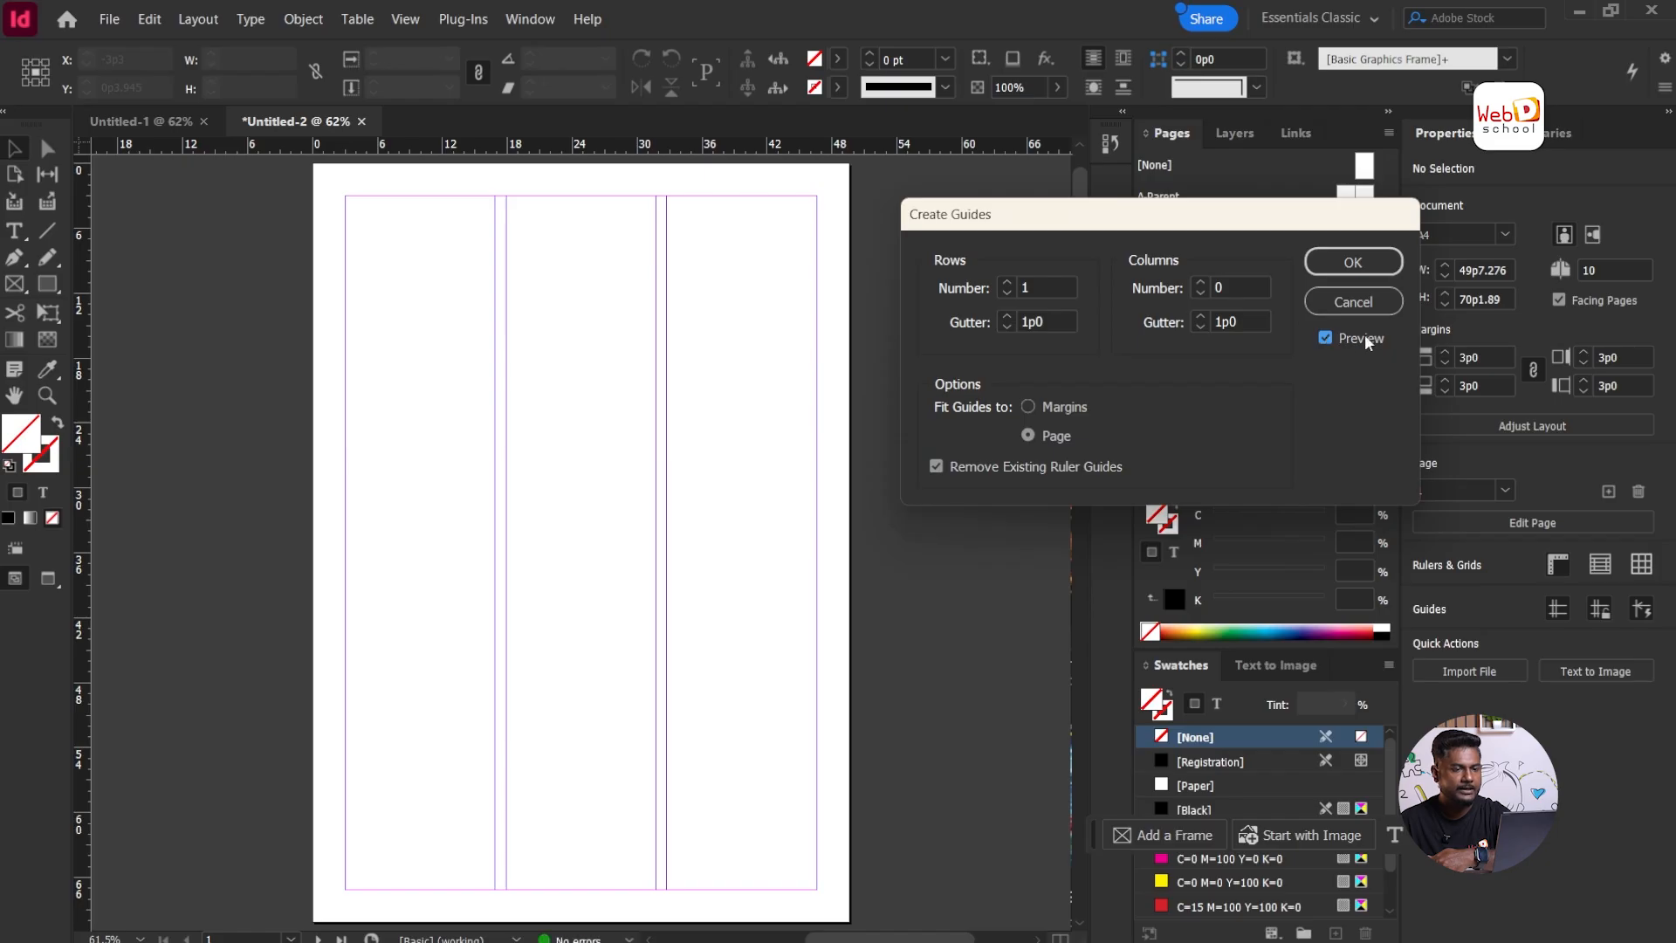
Step: Set the guides to 4 rows and fit them to the margins
left_click(1007, 283)
left_click(1007, 283)
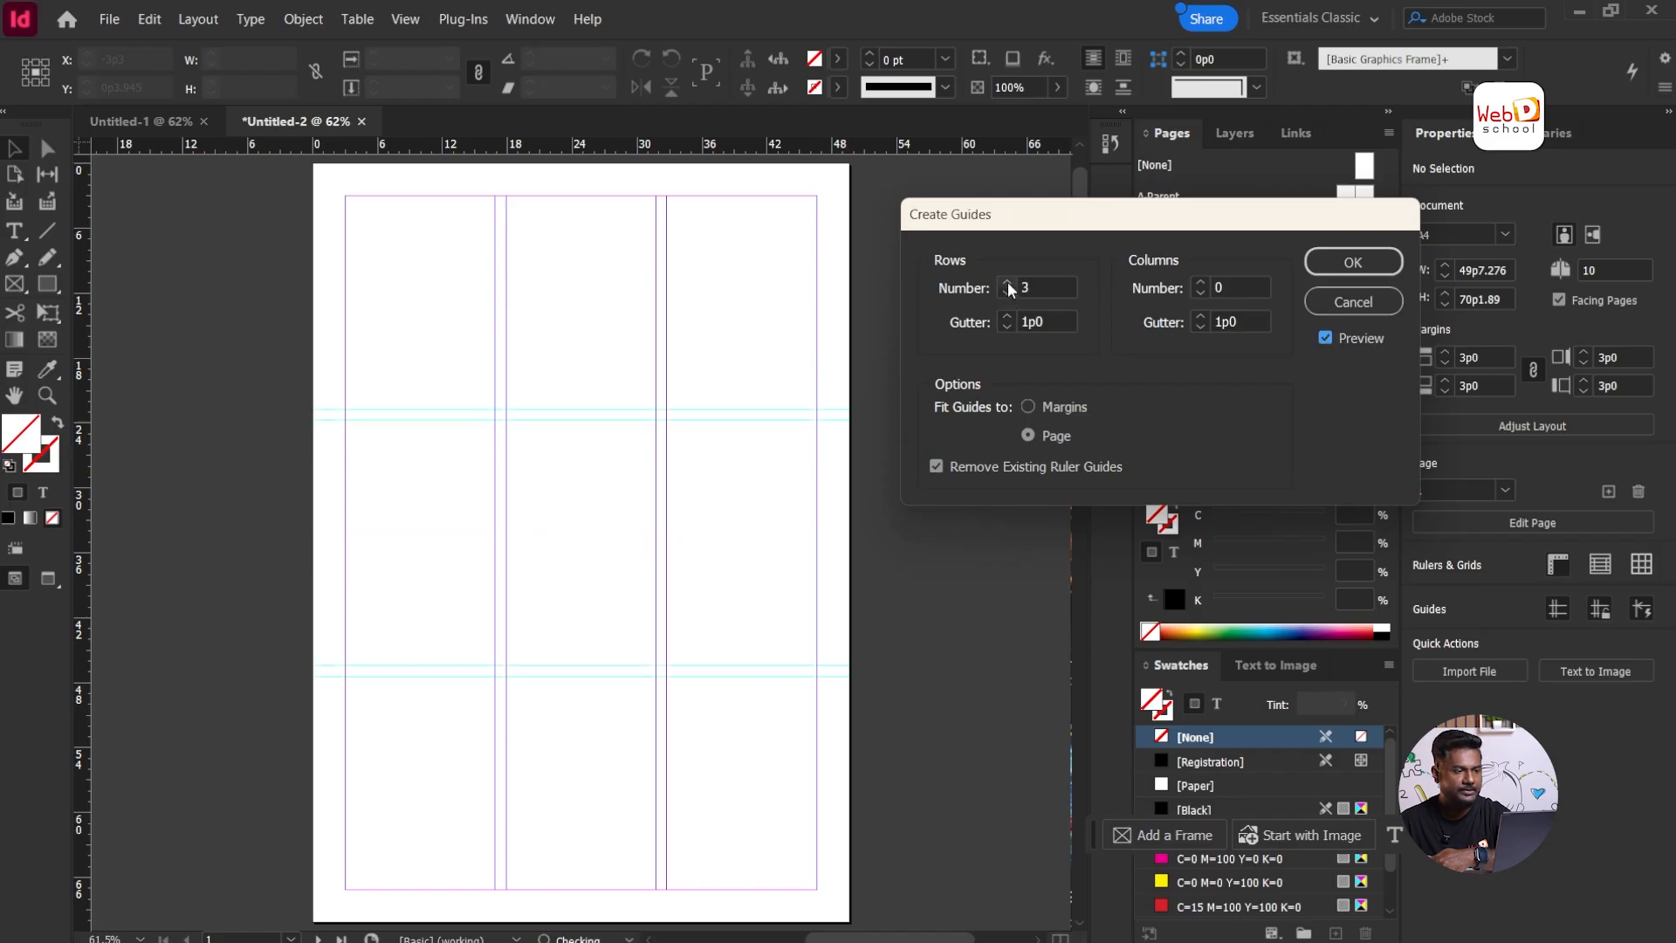
left_click(1007, 283)
left_click(1007, 283)
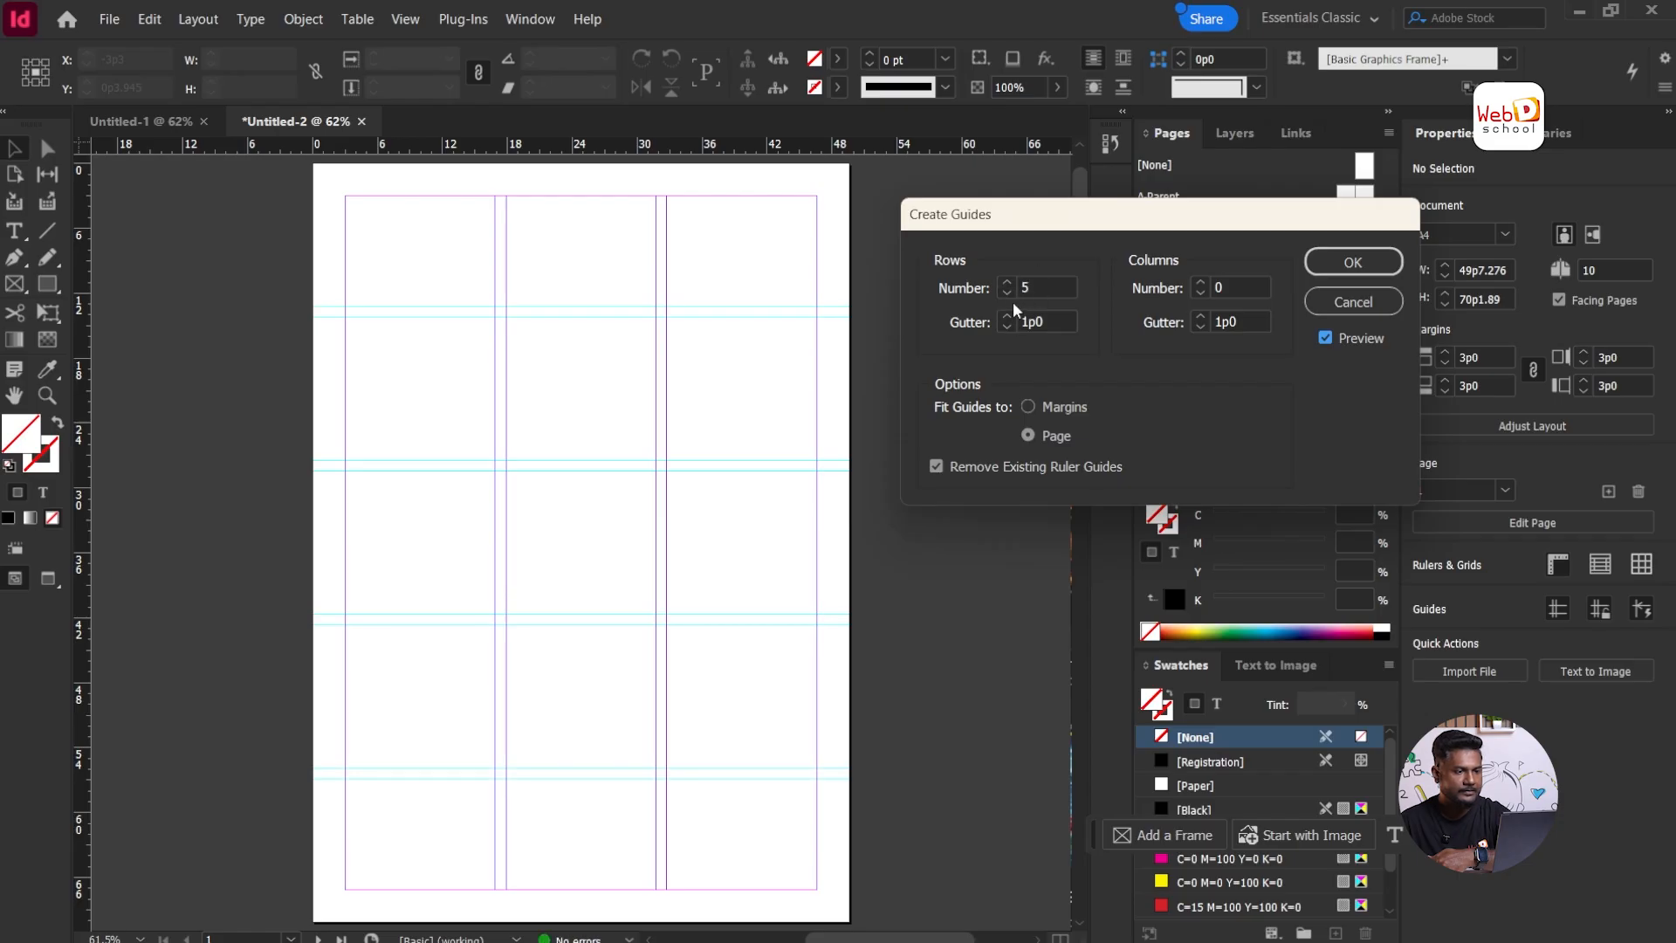
left_click(1008, 294)
left_click(1030, 406)
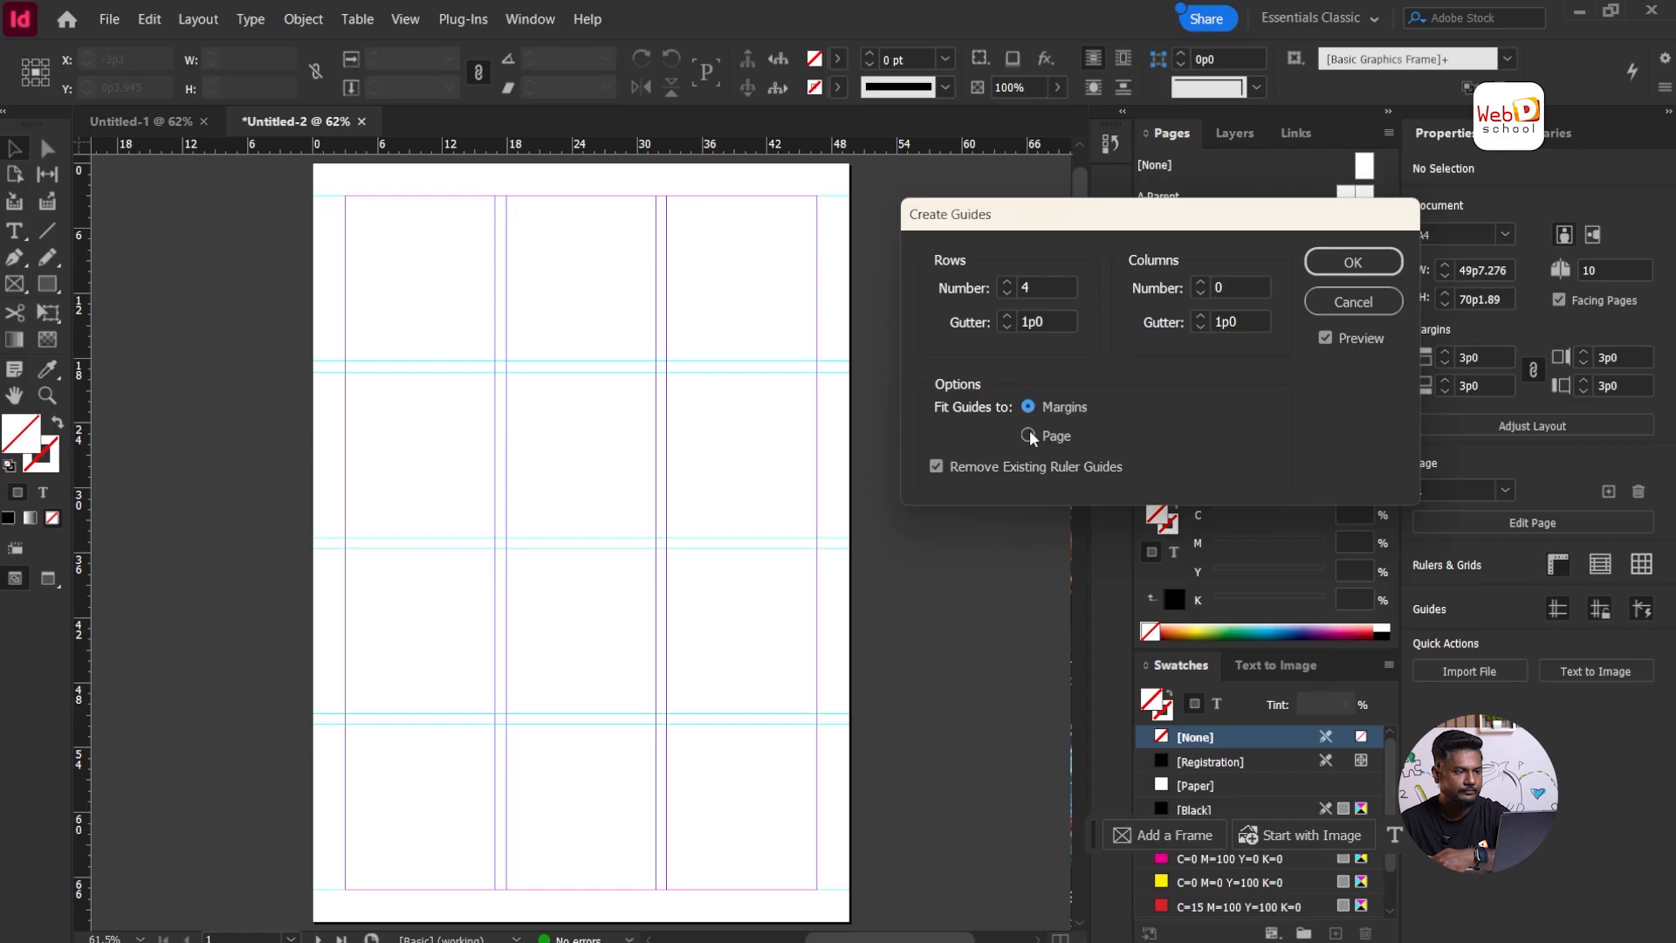
Step: Create the guides with 6 columns, and undo their creation
left_click(1201, 282)
left_click(1201, 283)
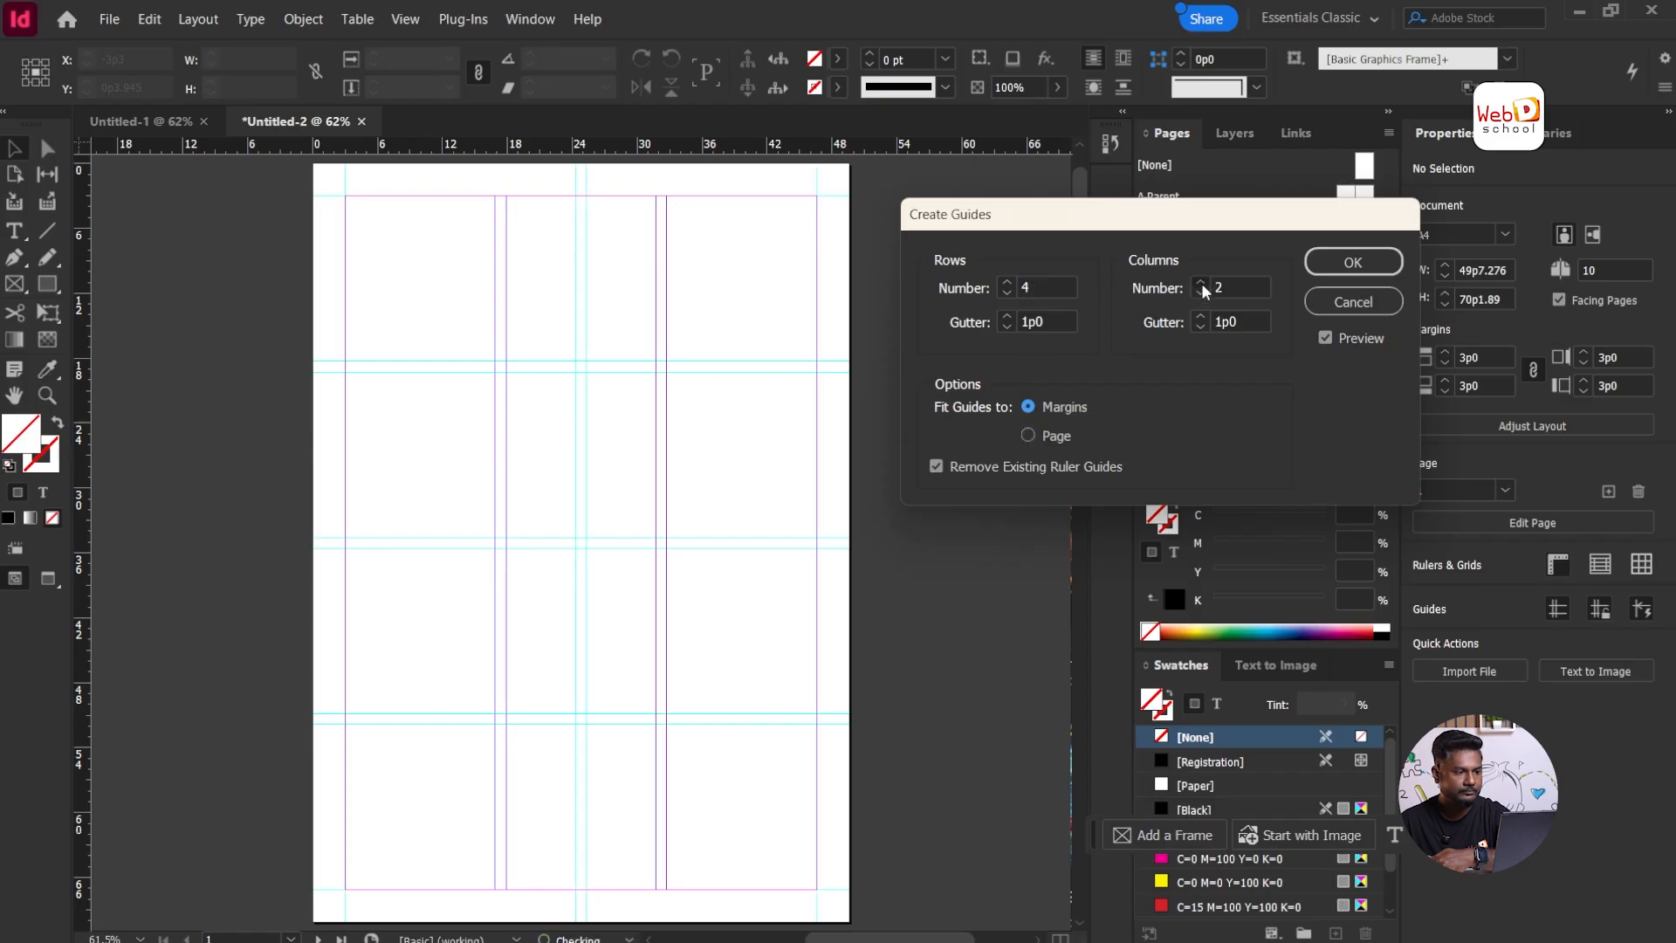
left_click(1201, 283)
left_click(1201, 282)
left_click(1201, 282)
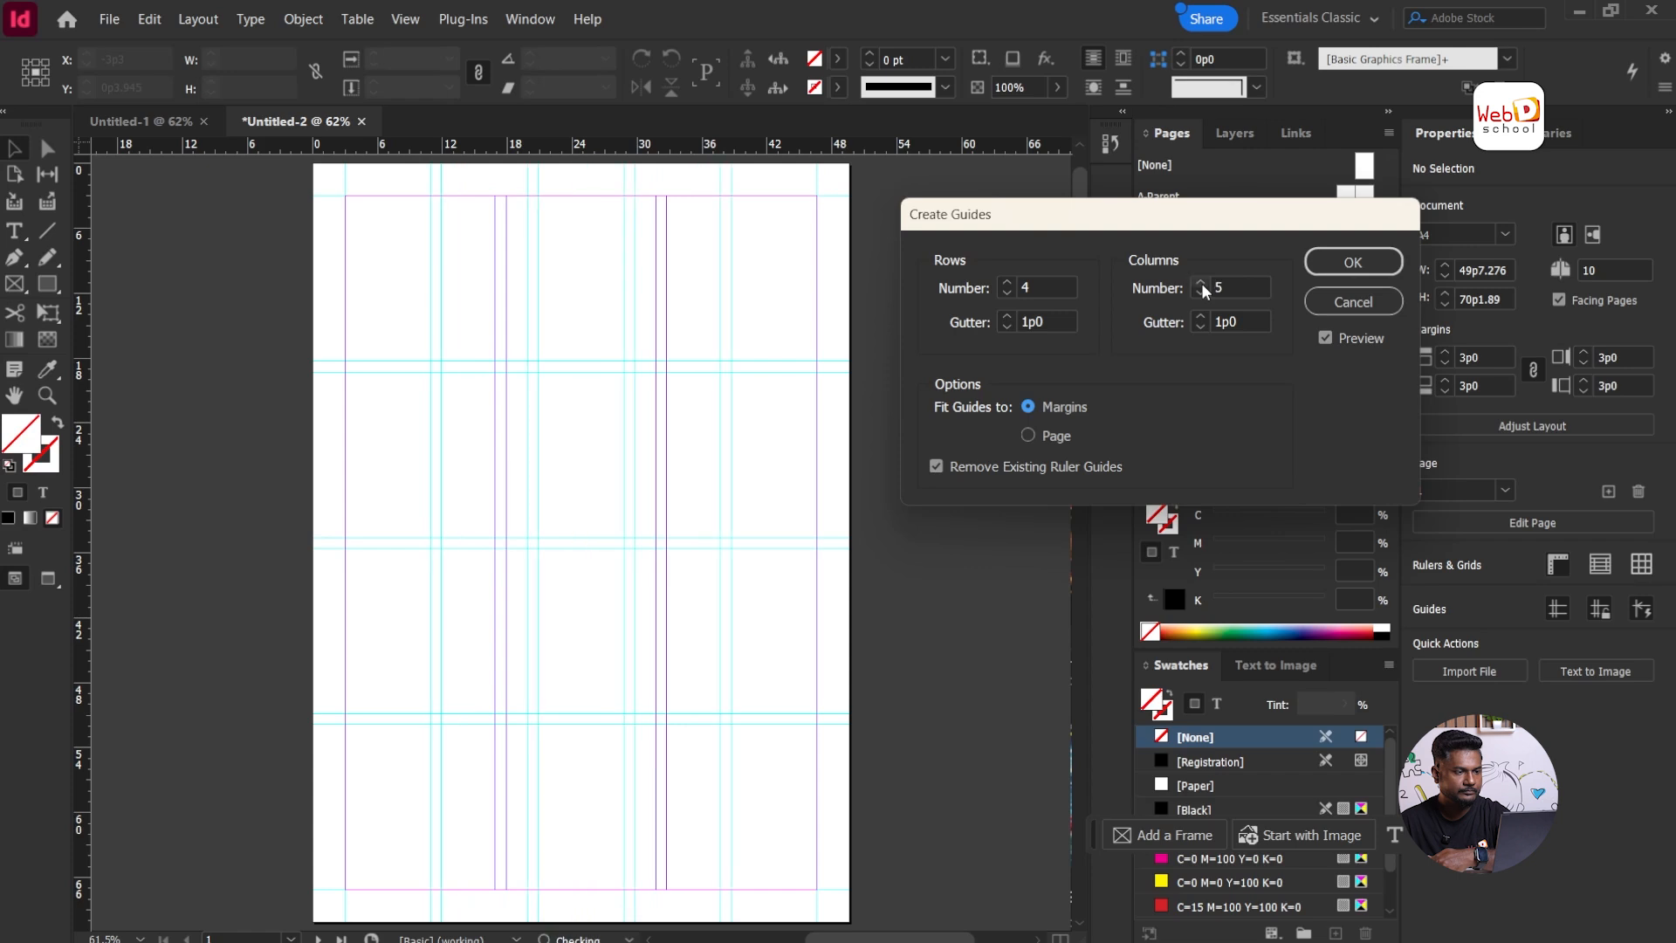
left_click(1201, 283)
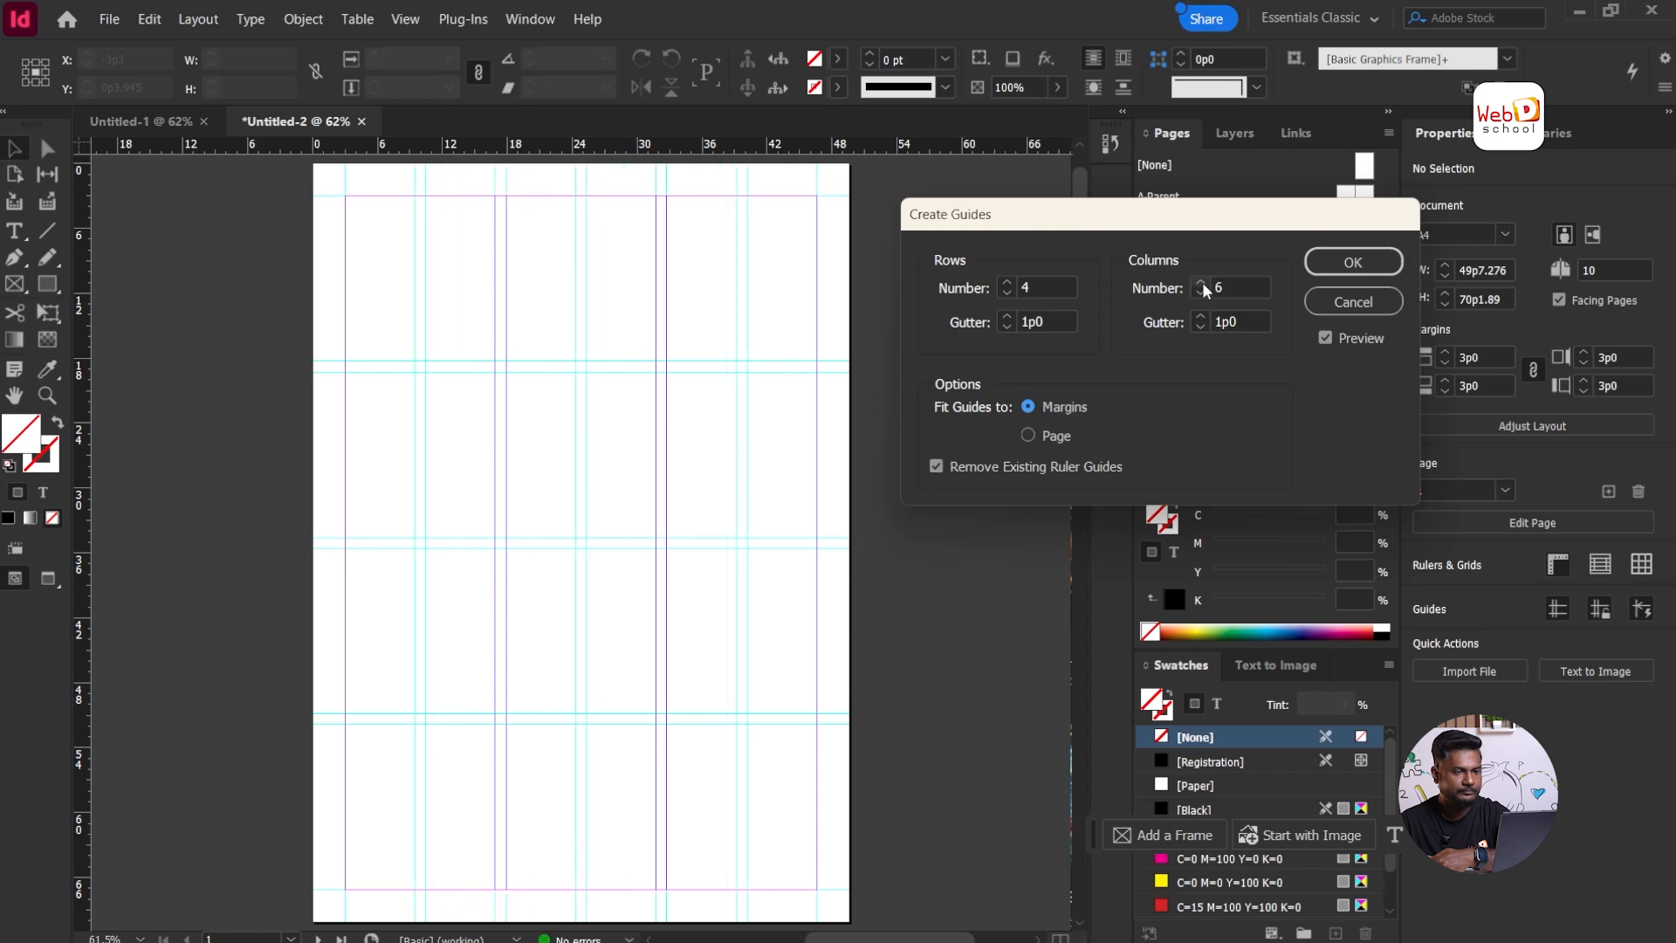
left_click(1377, 259)
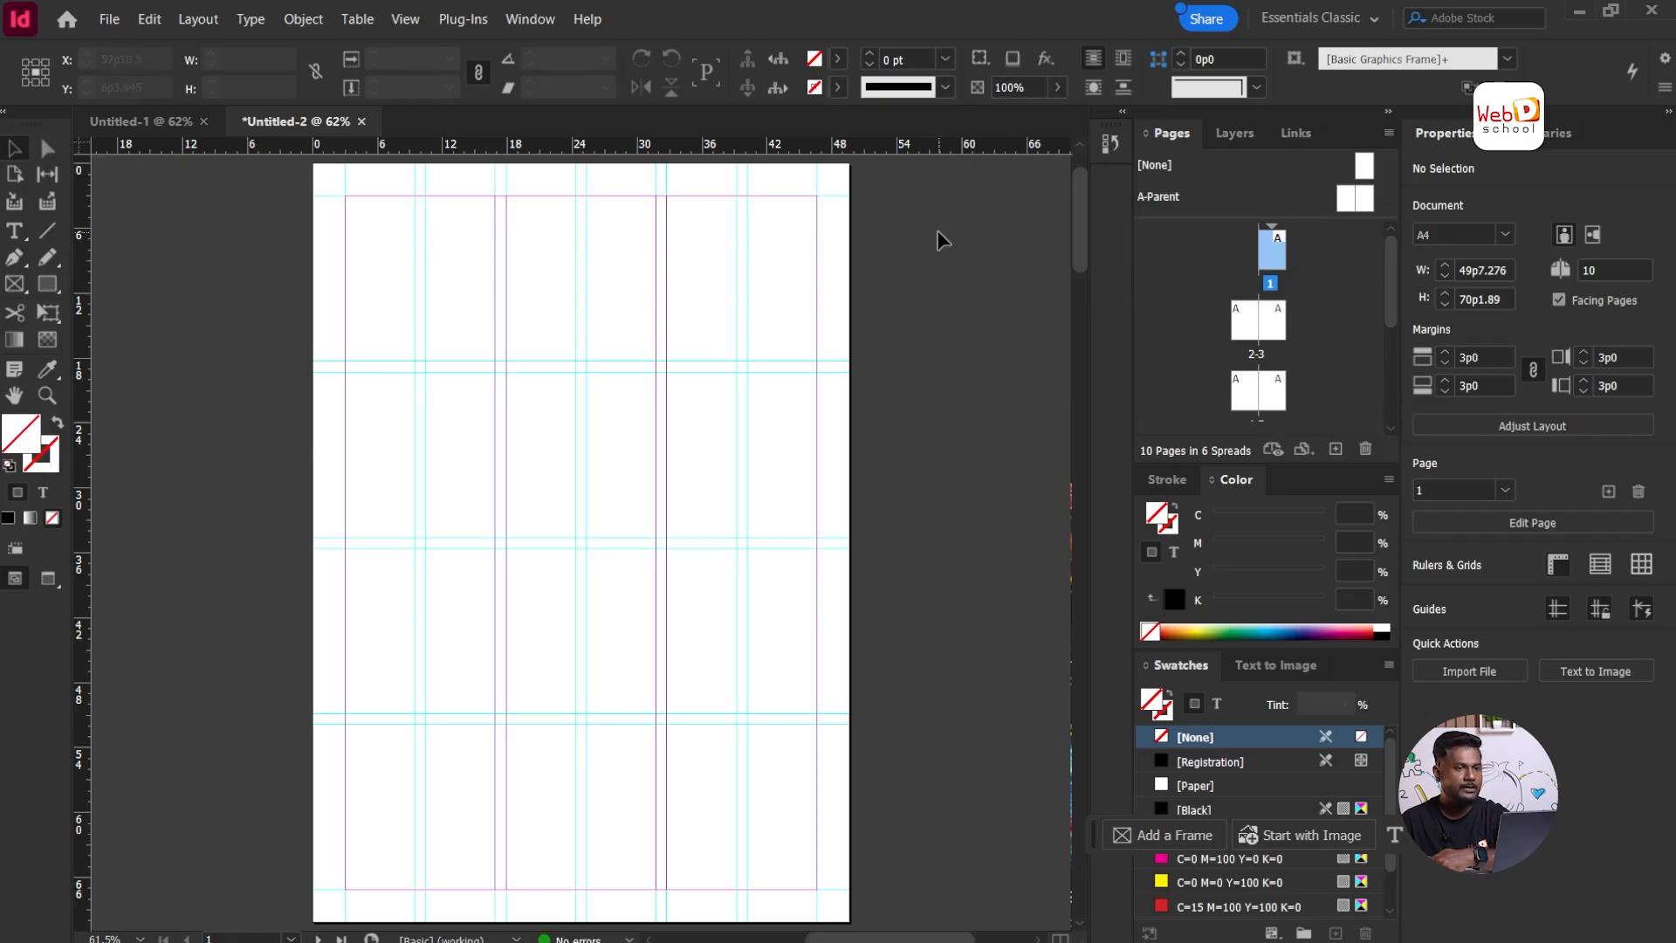
key("ctrl+z")
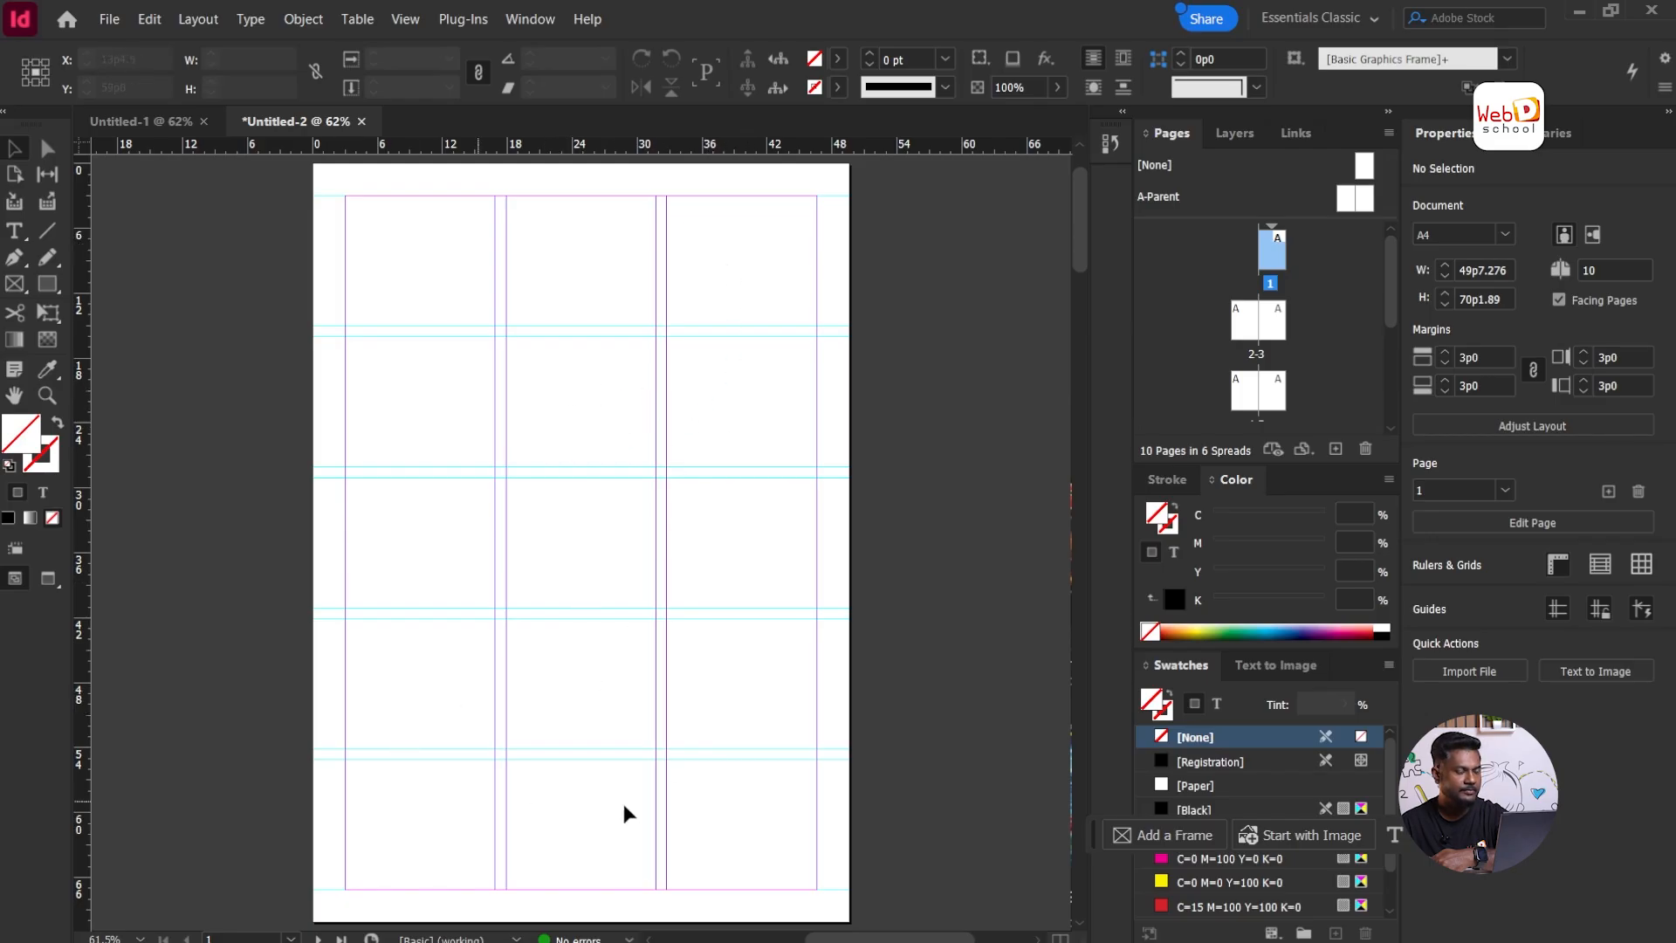
Step: Draw a text frame covering the full height of the first column within the margins, and fill it with placeholder text
left_click(14, 232)
key("t")
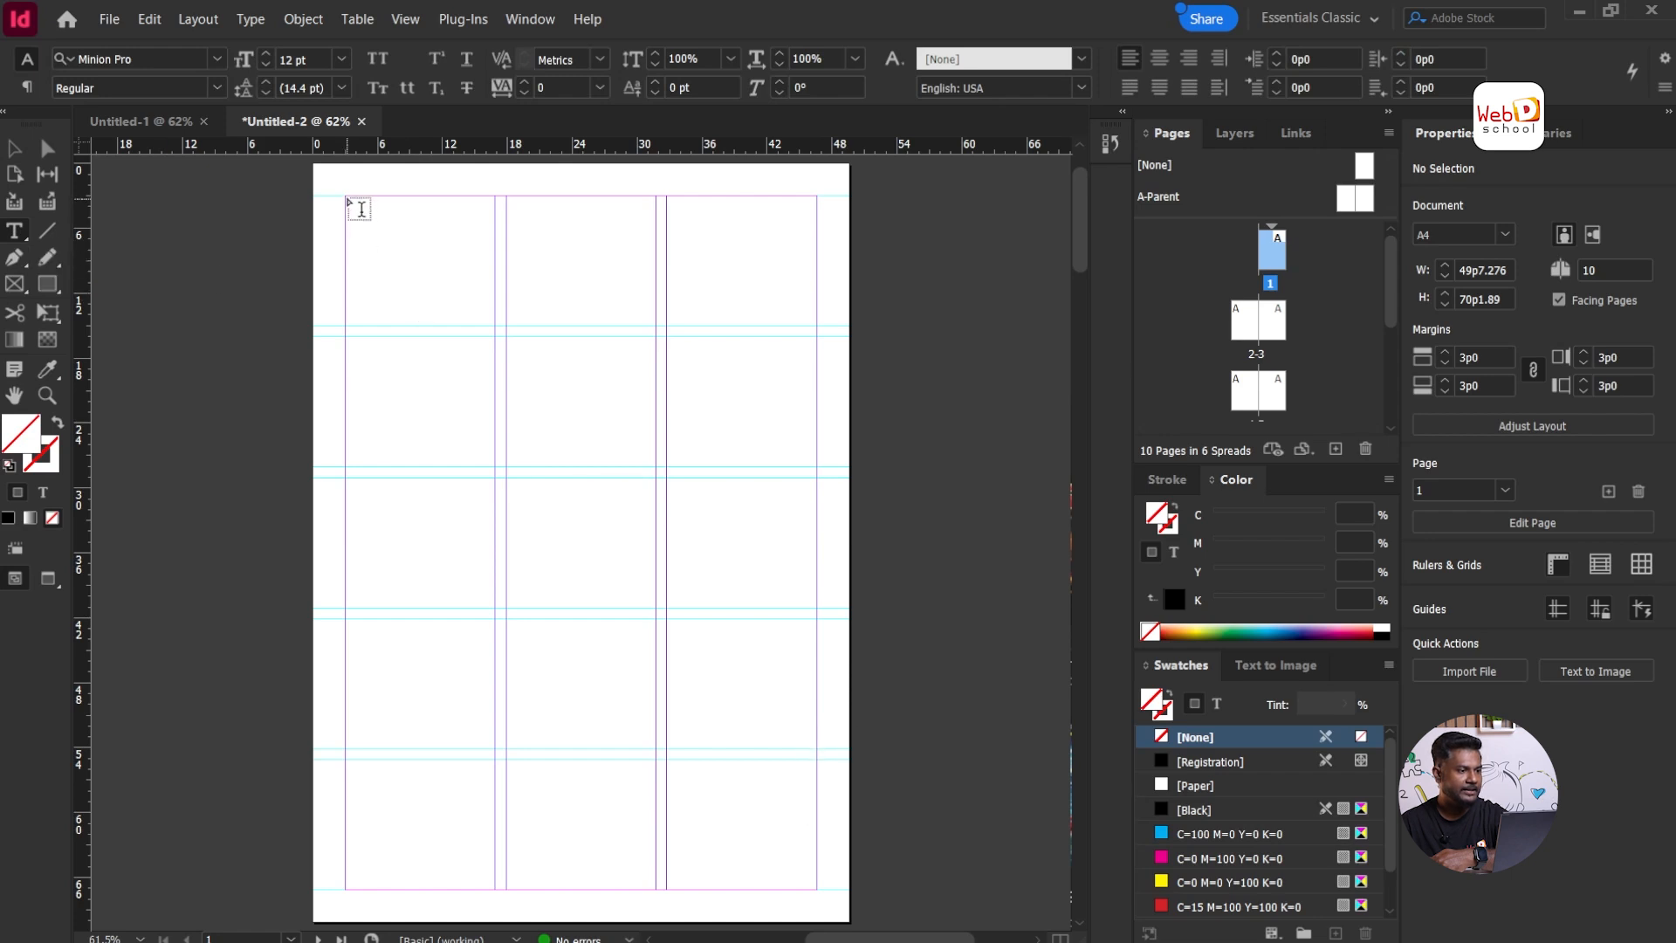
left_click_drag(347, 198, 495, 888)
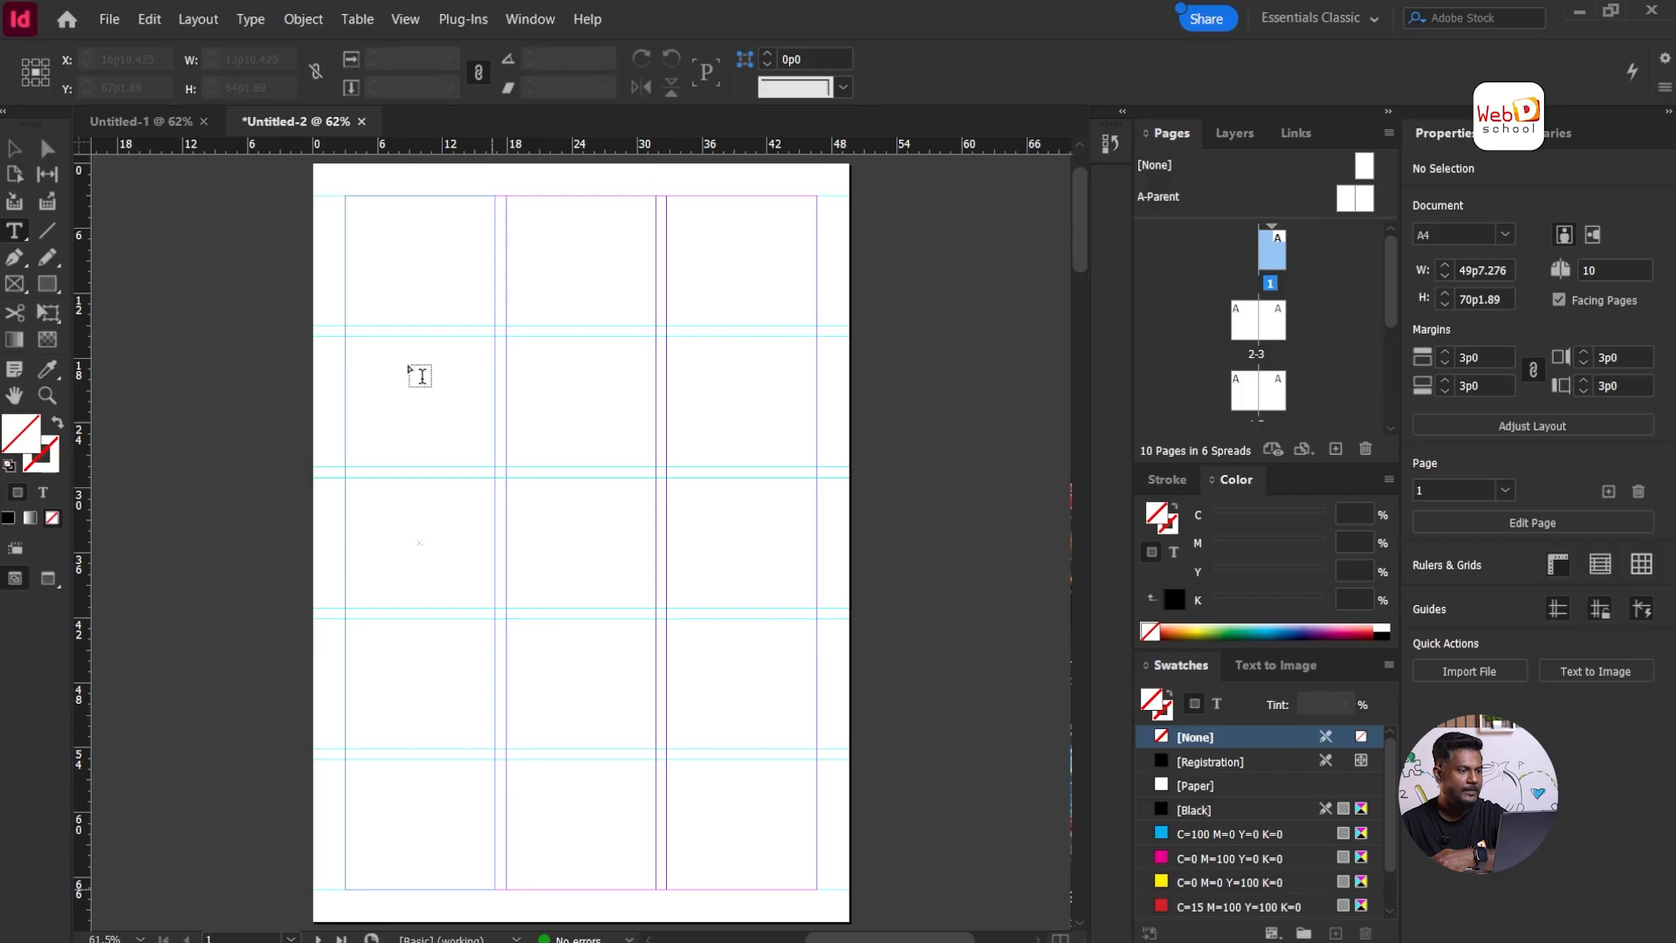
right_click(416, 310)
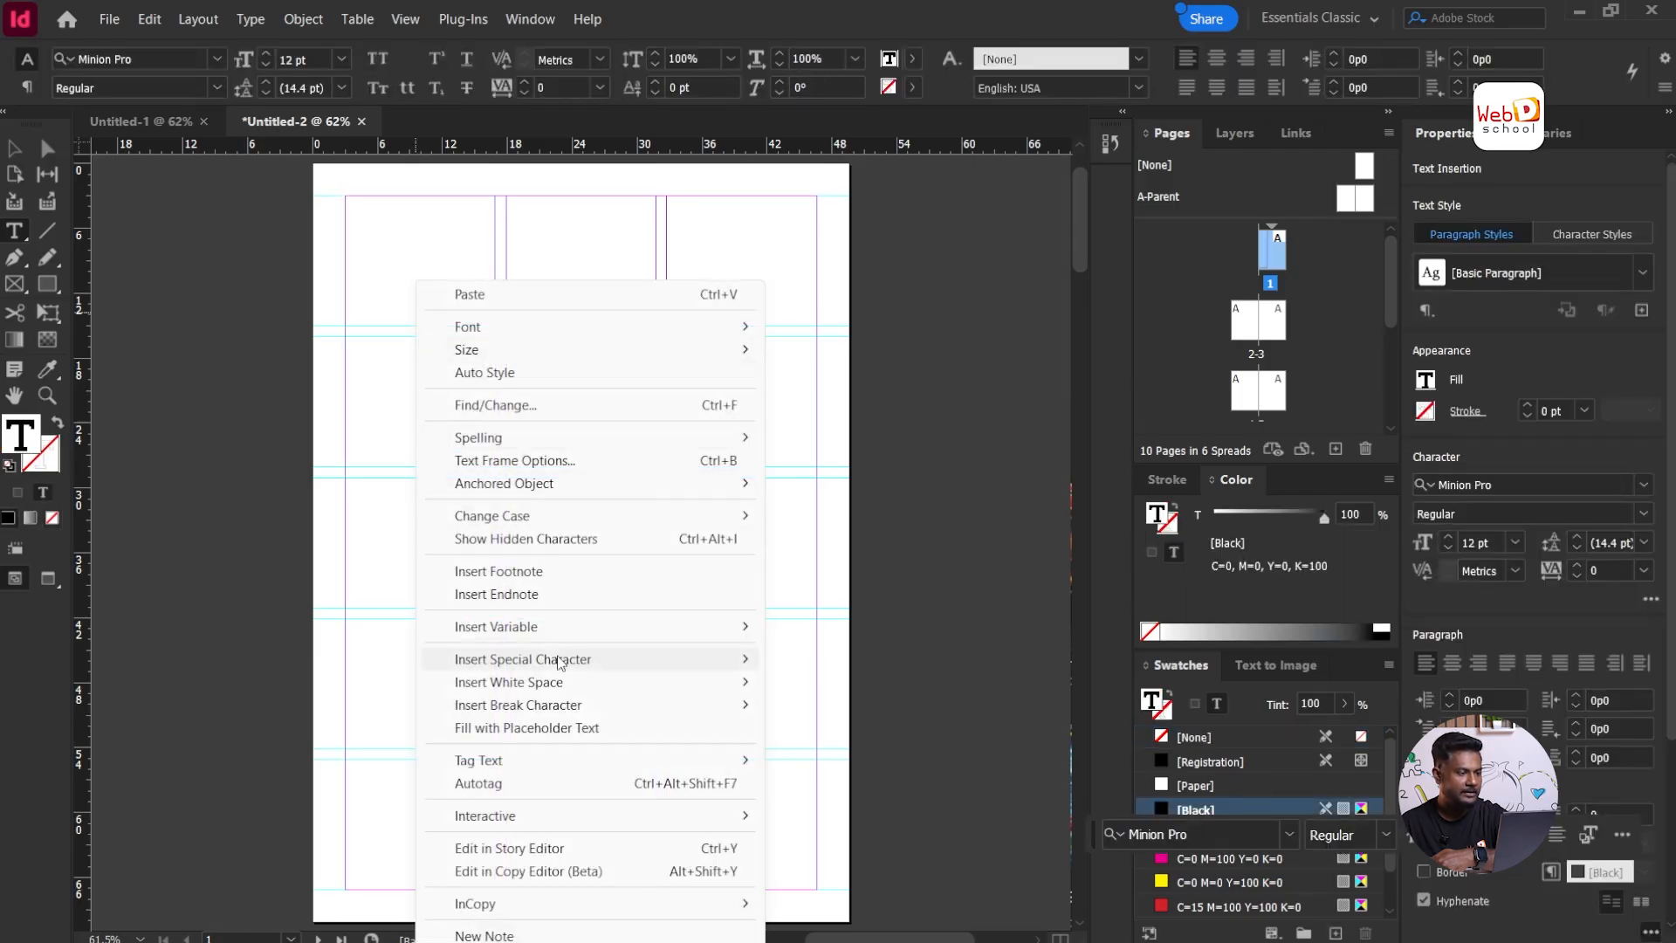
mouse_move(563, 663)
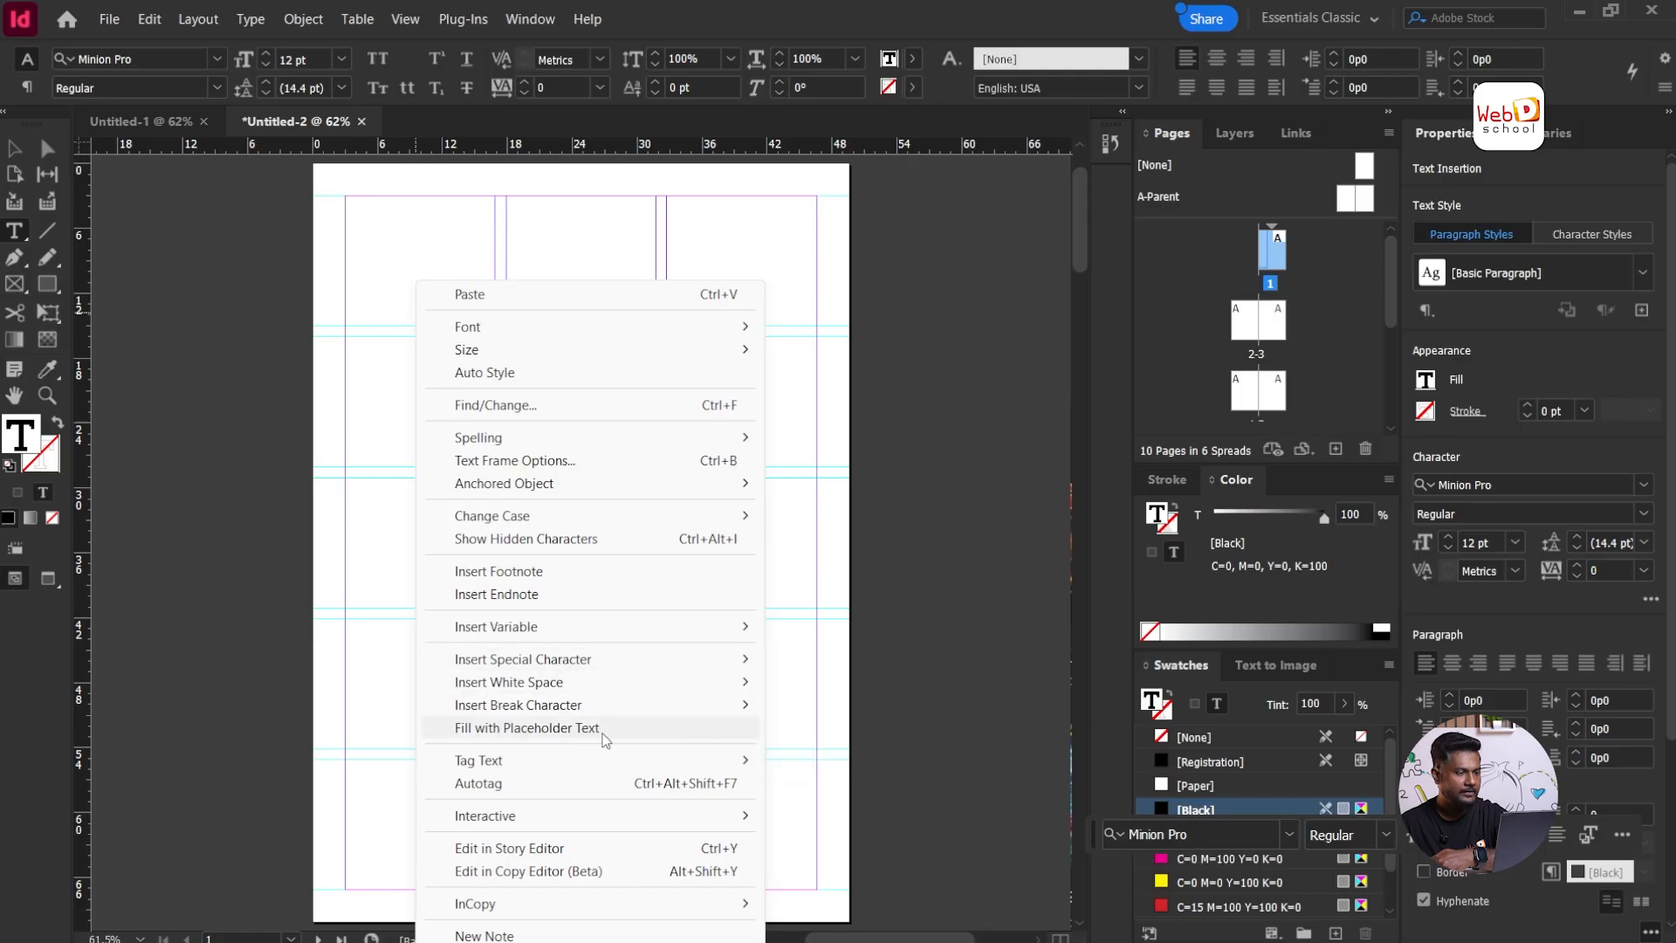
left_click(526, 728)
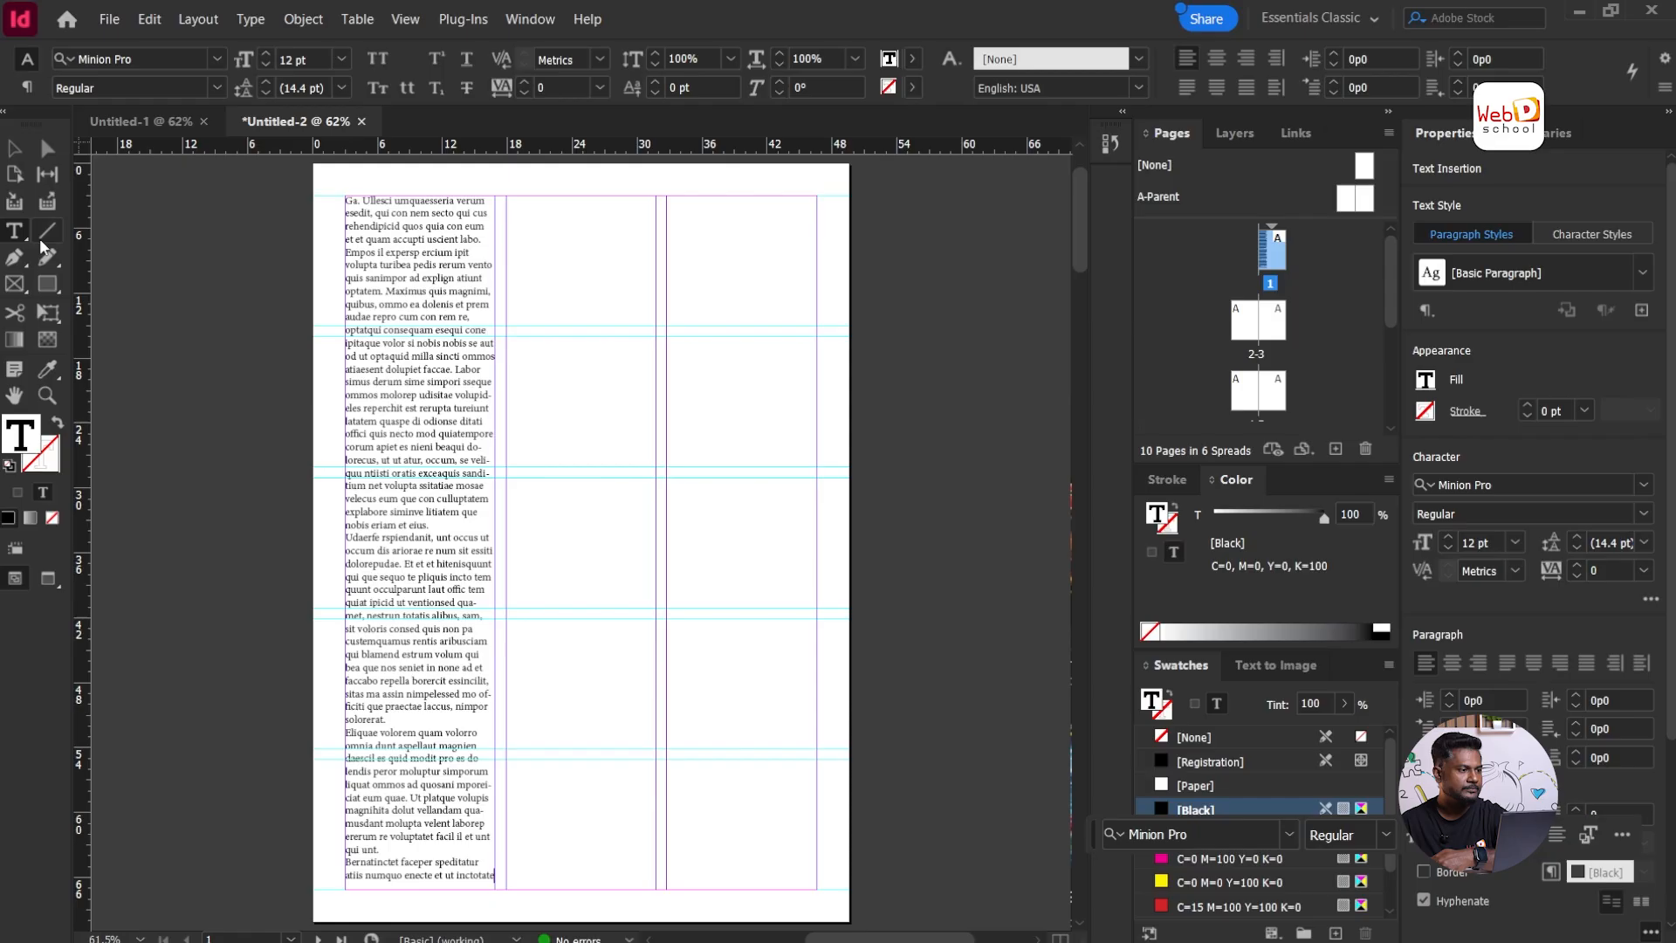
Step: Draw a rectangle frame about 13p10 by 12p0 over the text in the first column's second row, and fill it light green
left_click(16, 151)
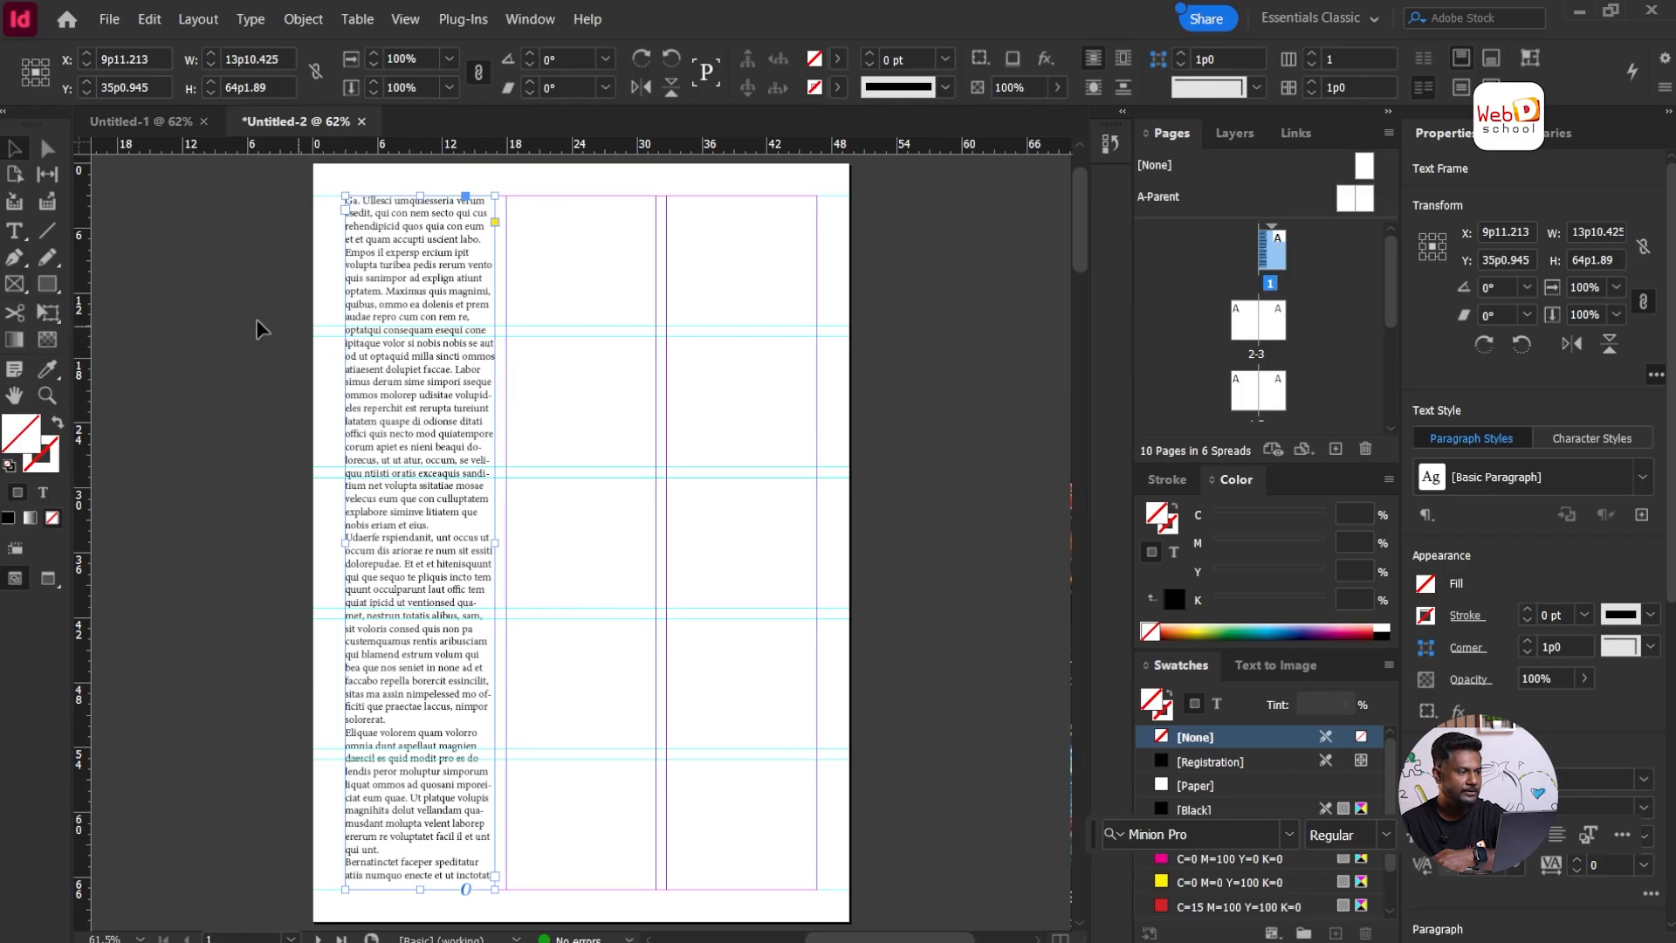
left_click(15, 286)
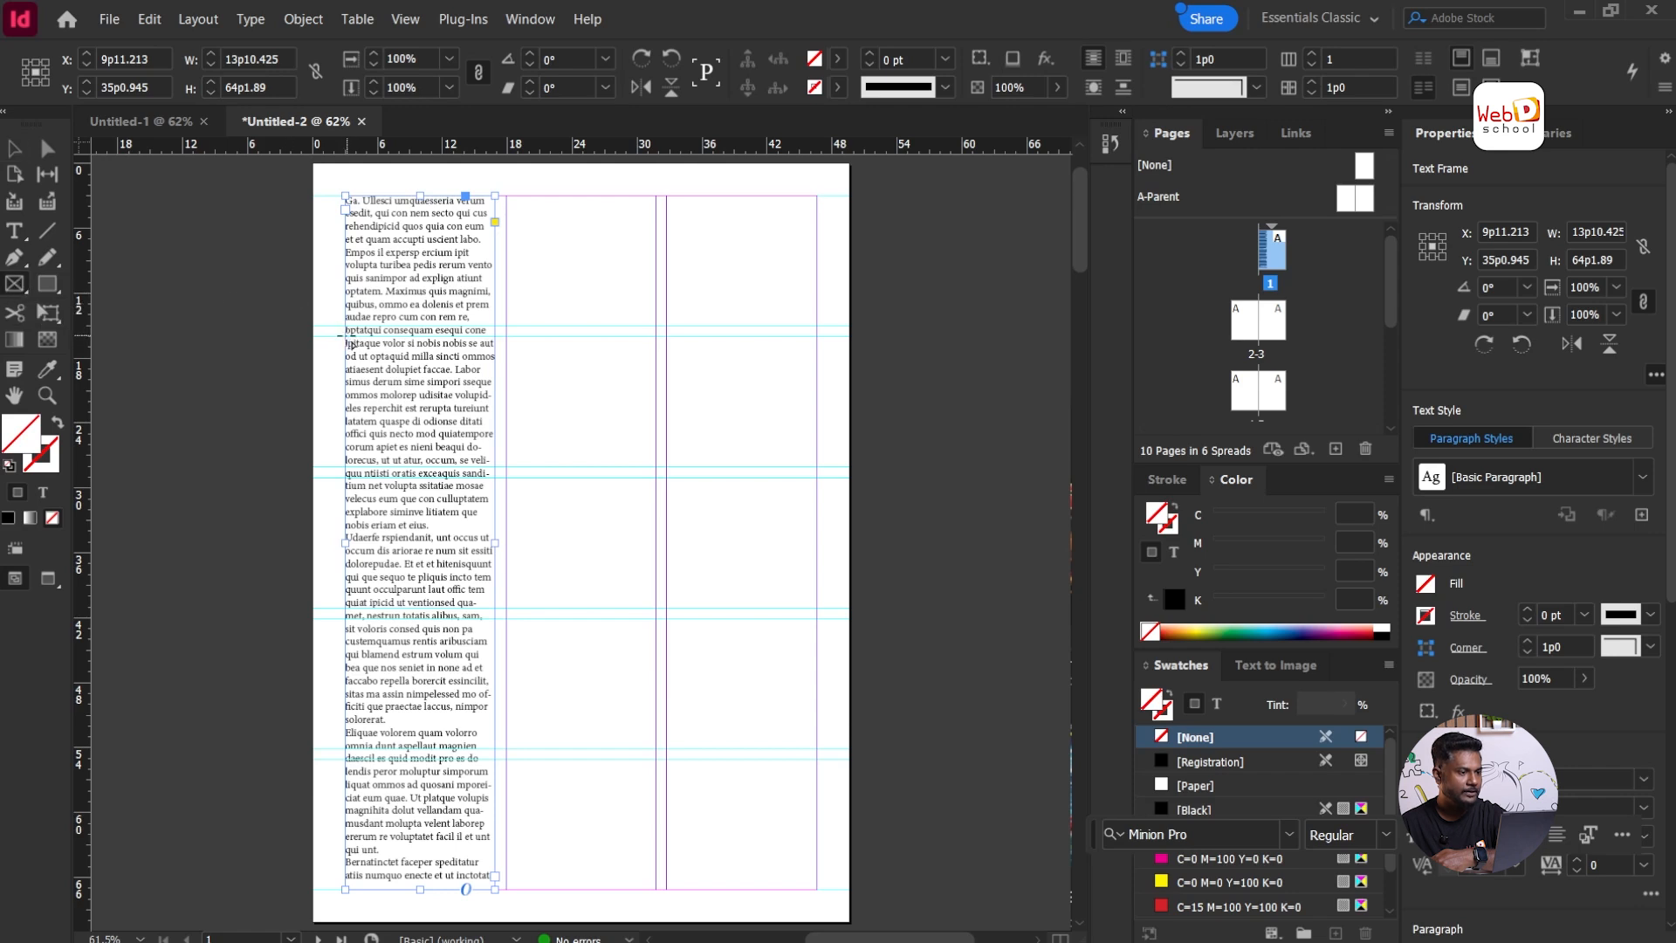
left_click_drag(345, 340, 502, 474)
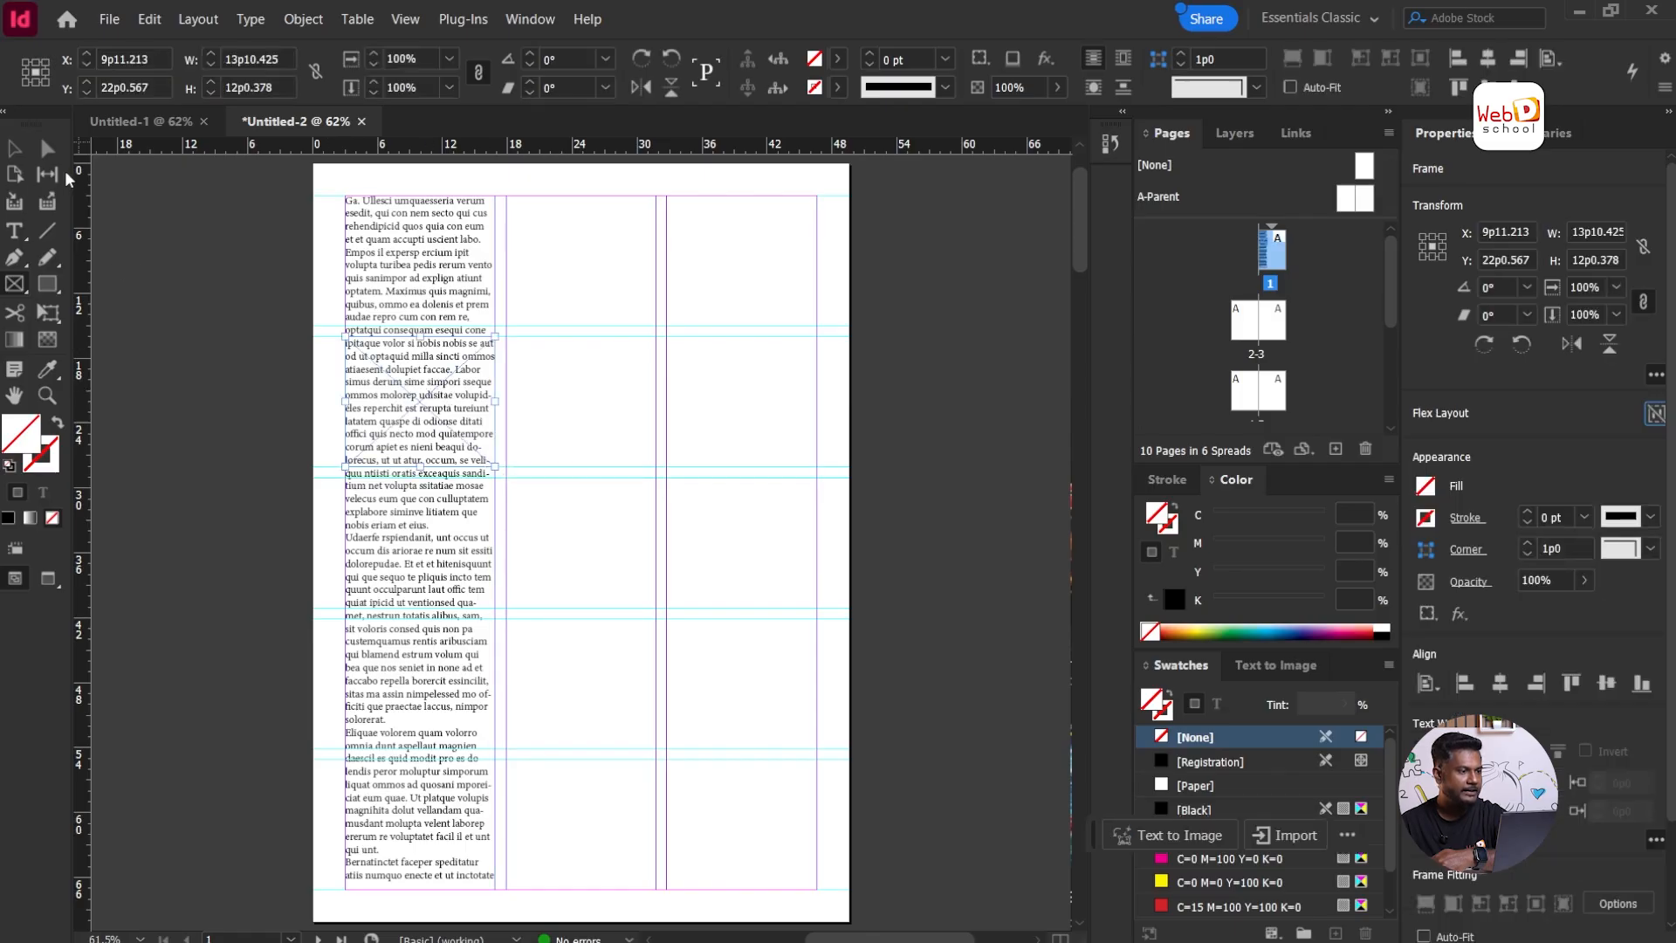
left_click(14, 148)
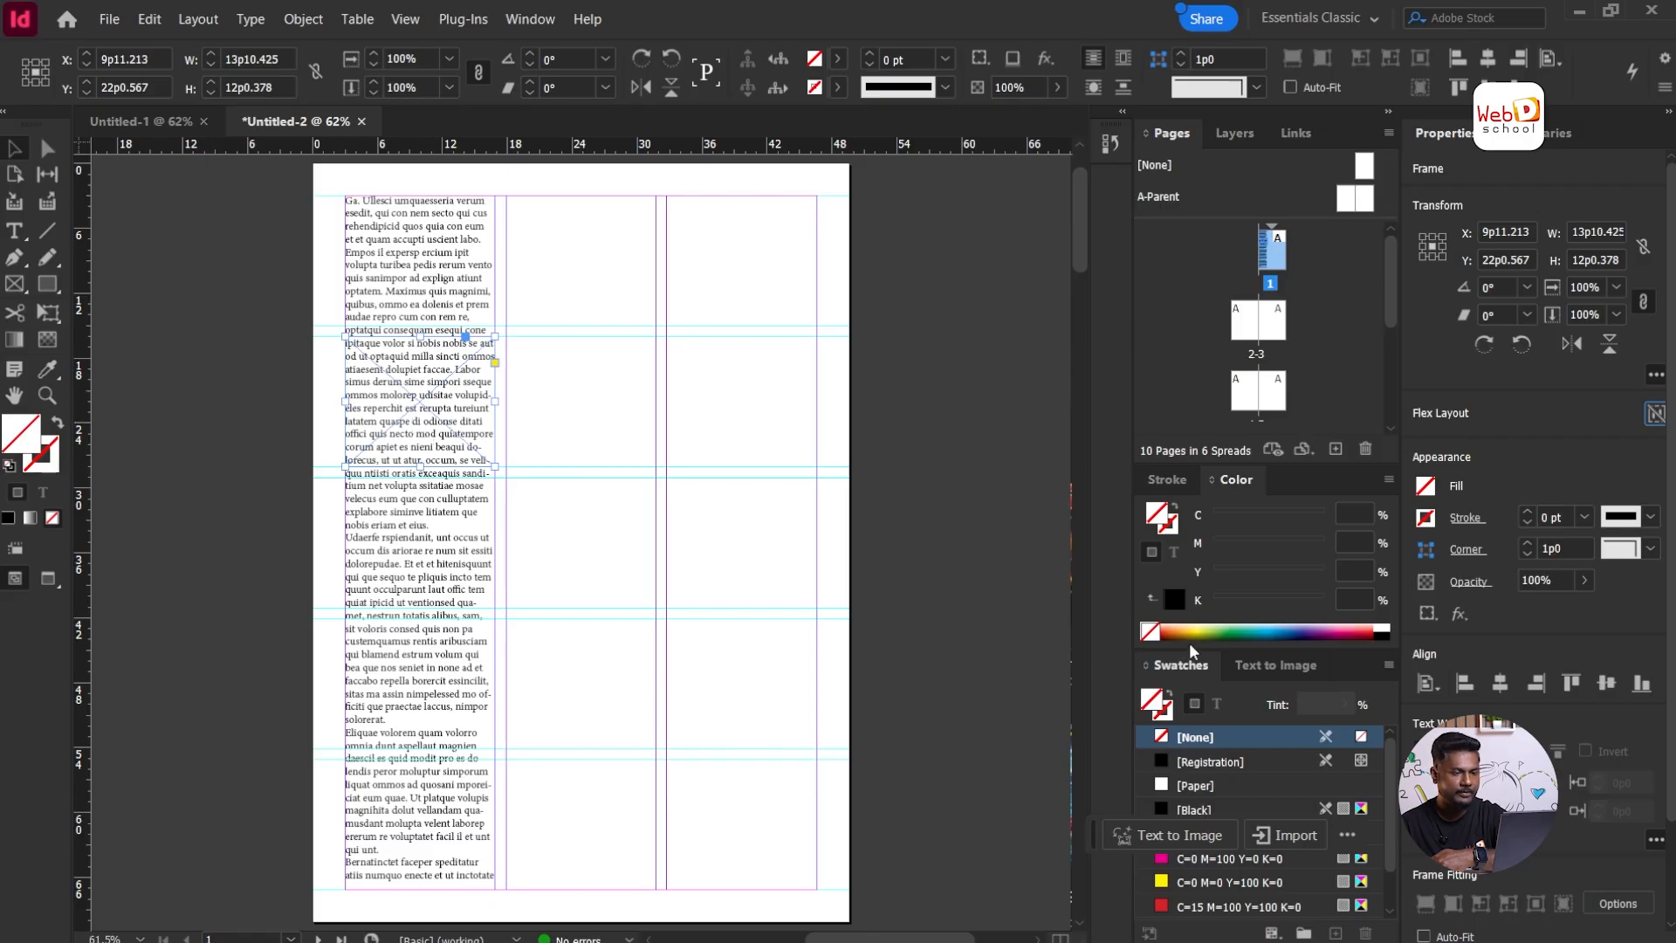
left_click(1220, 630)
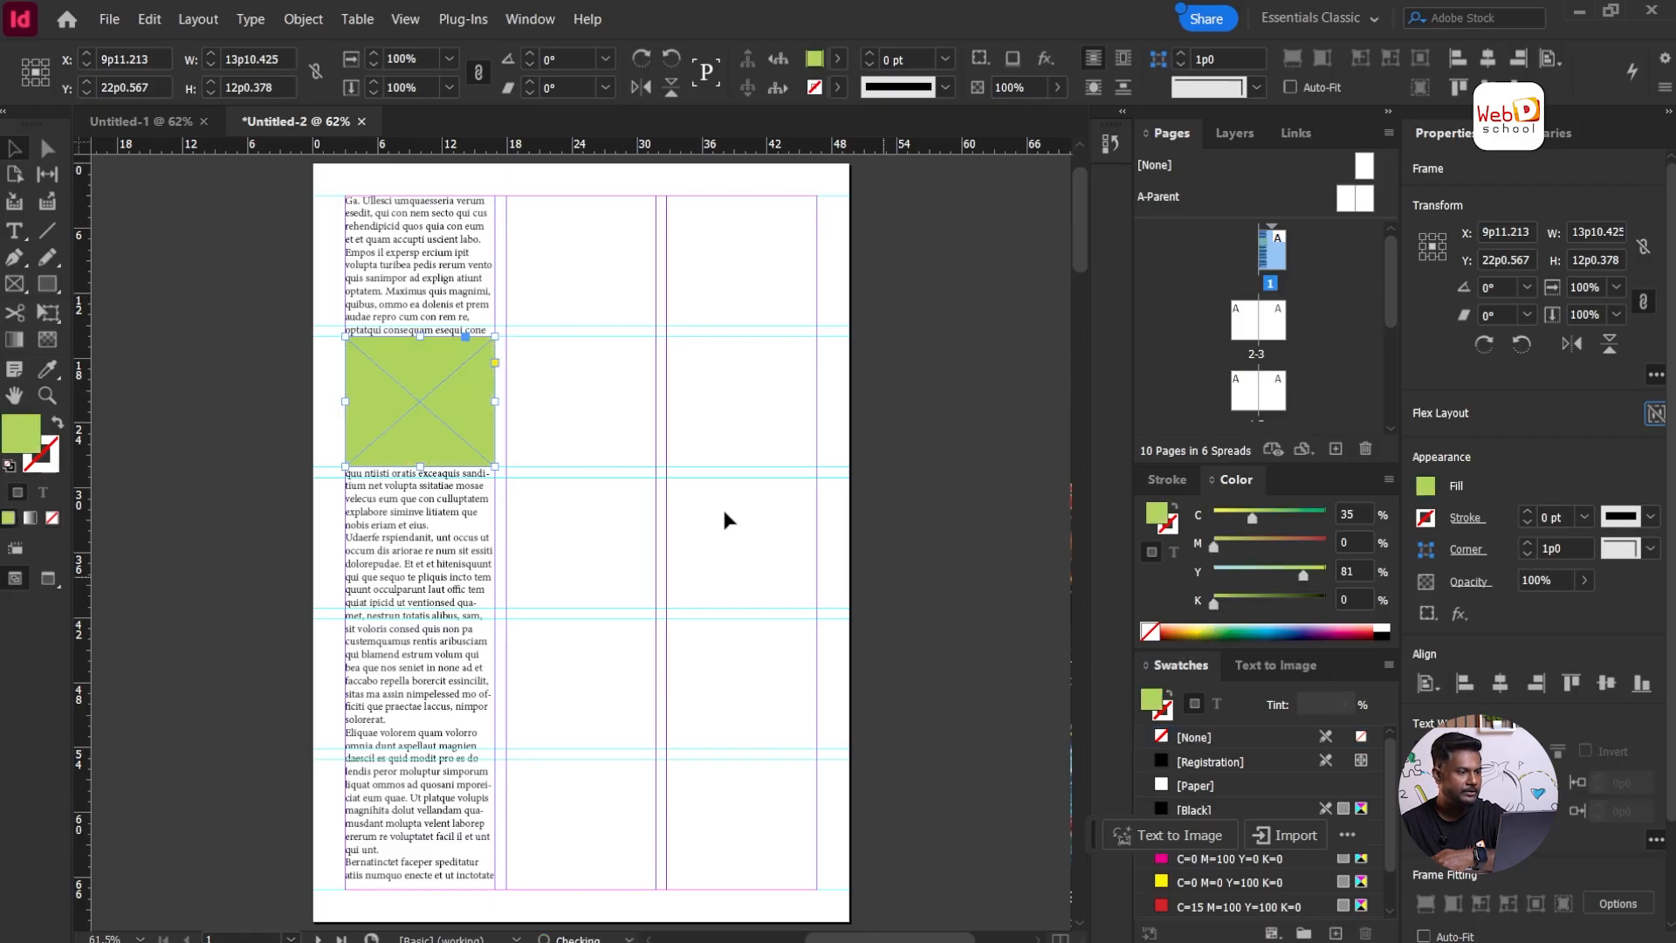
left_click(192, 321)
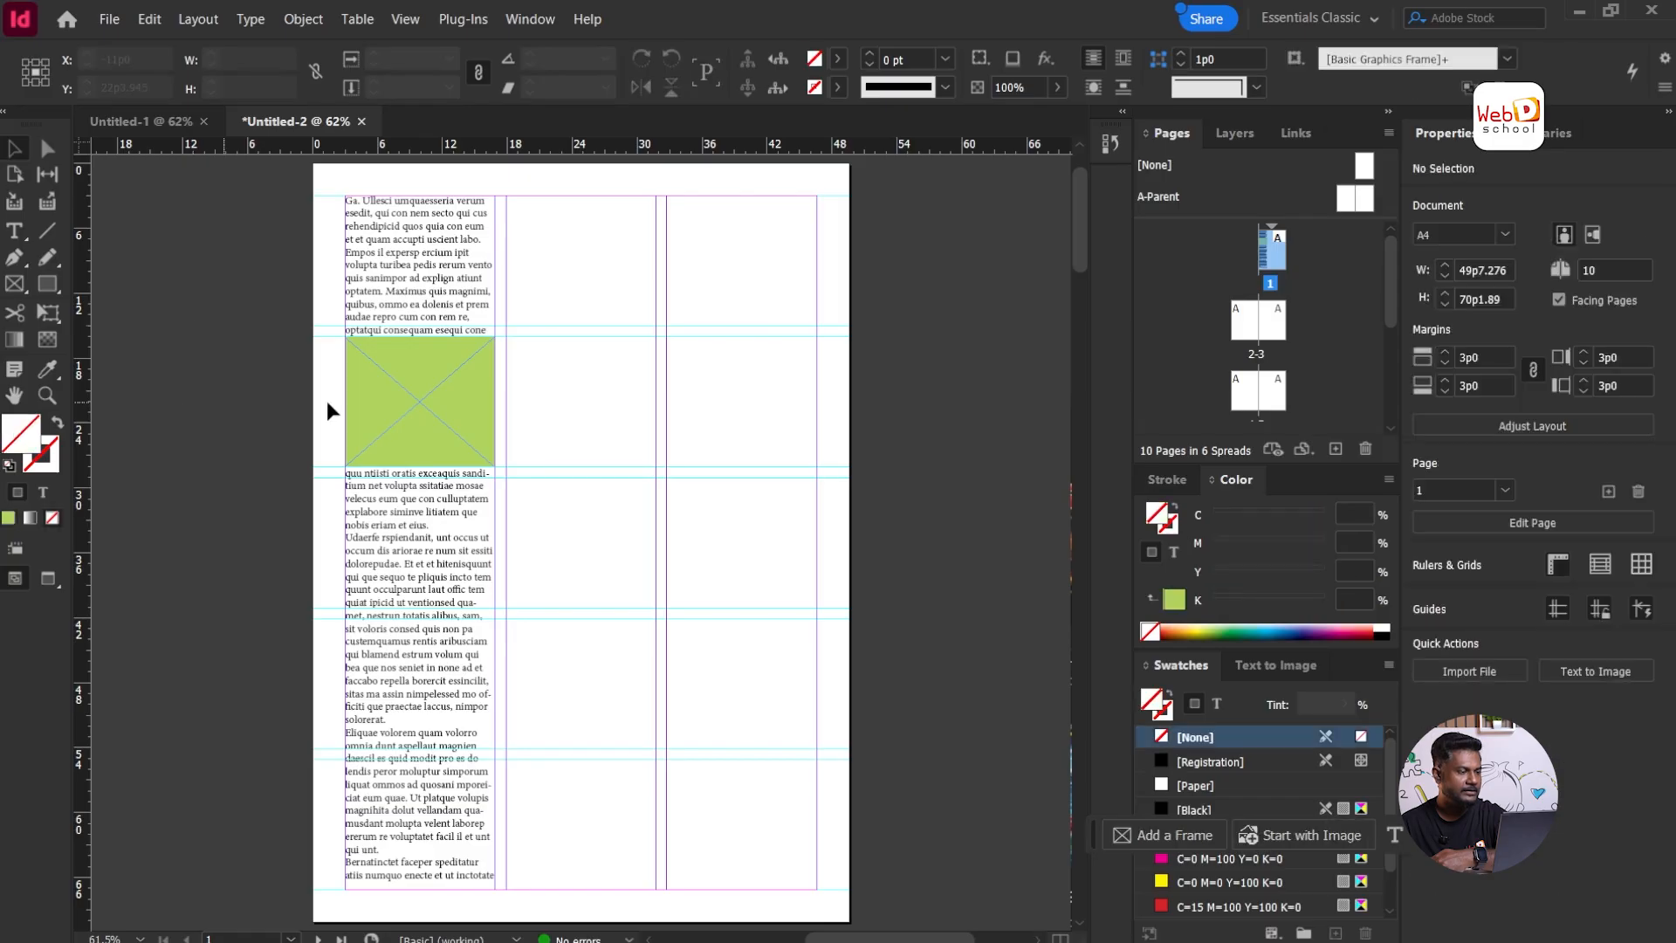
Step: Place the futuristic deep space probe image from The Quantum Lens science Magazine folder into the green frame
left_click(427, 386)
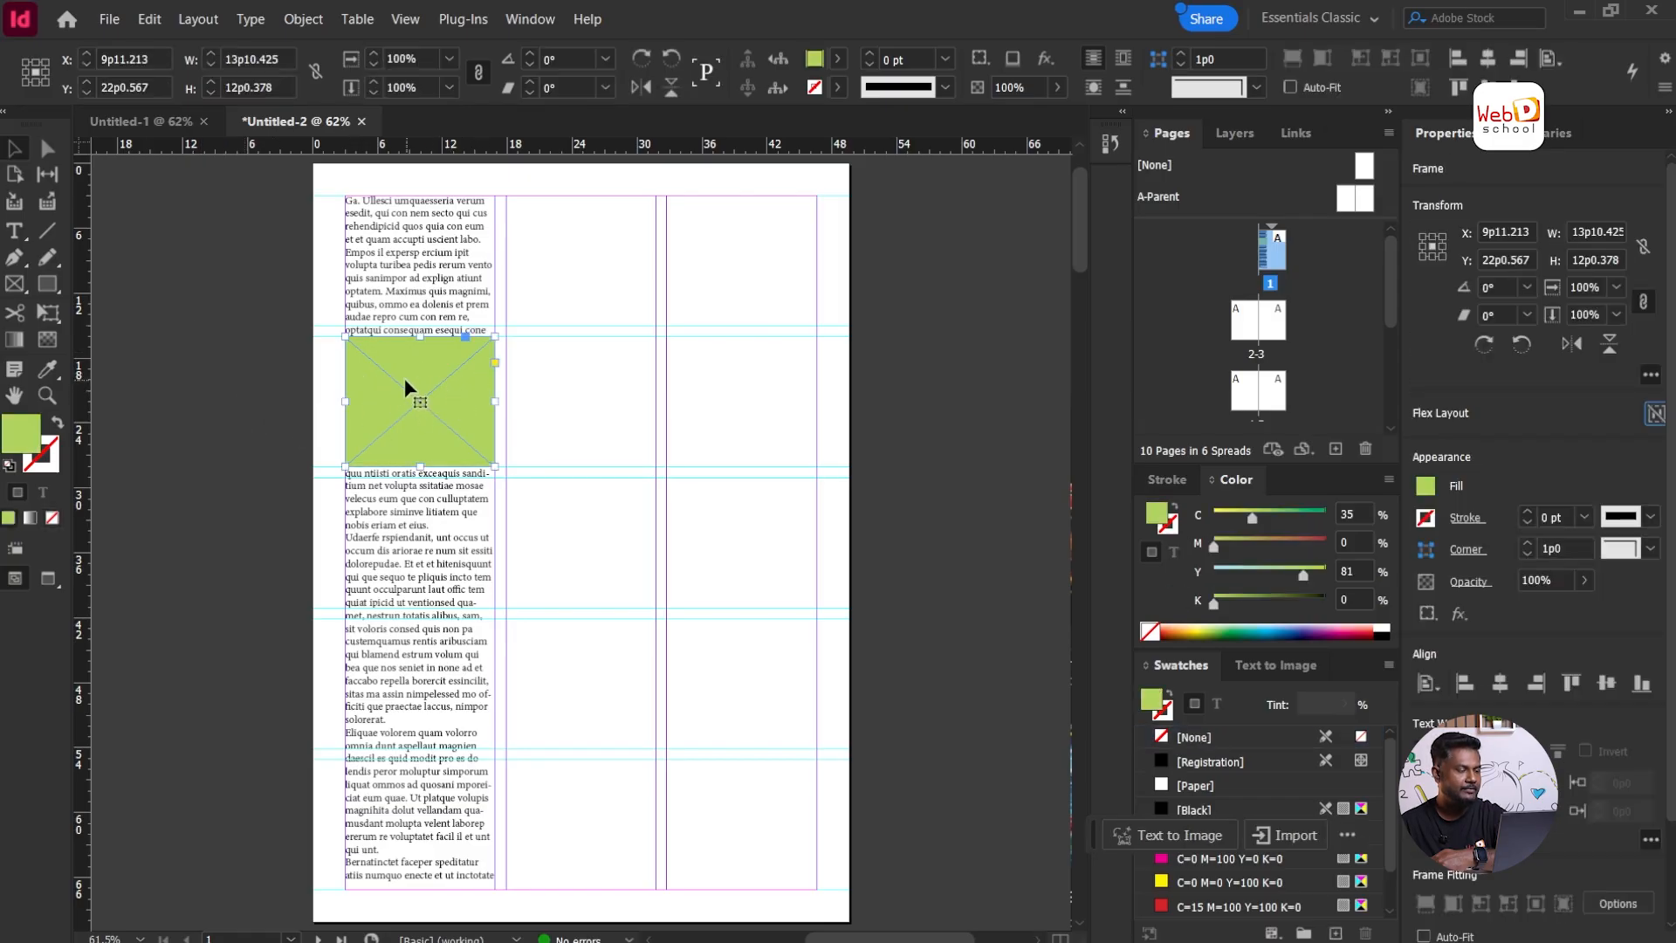
left_click(109, 19)
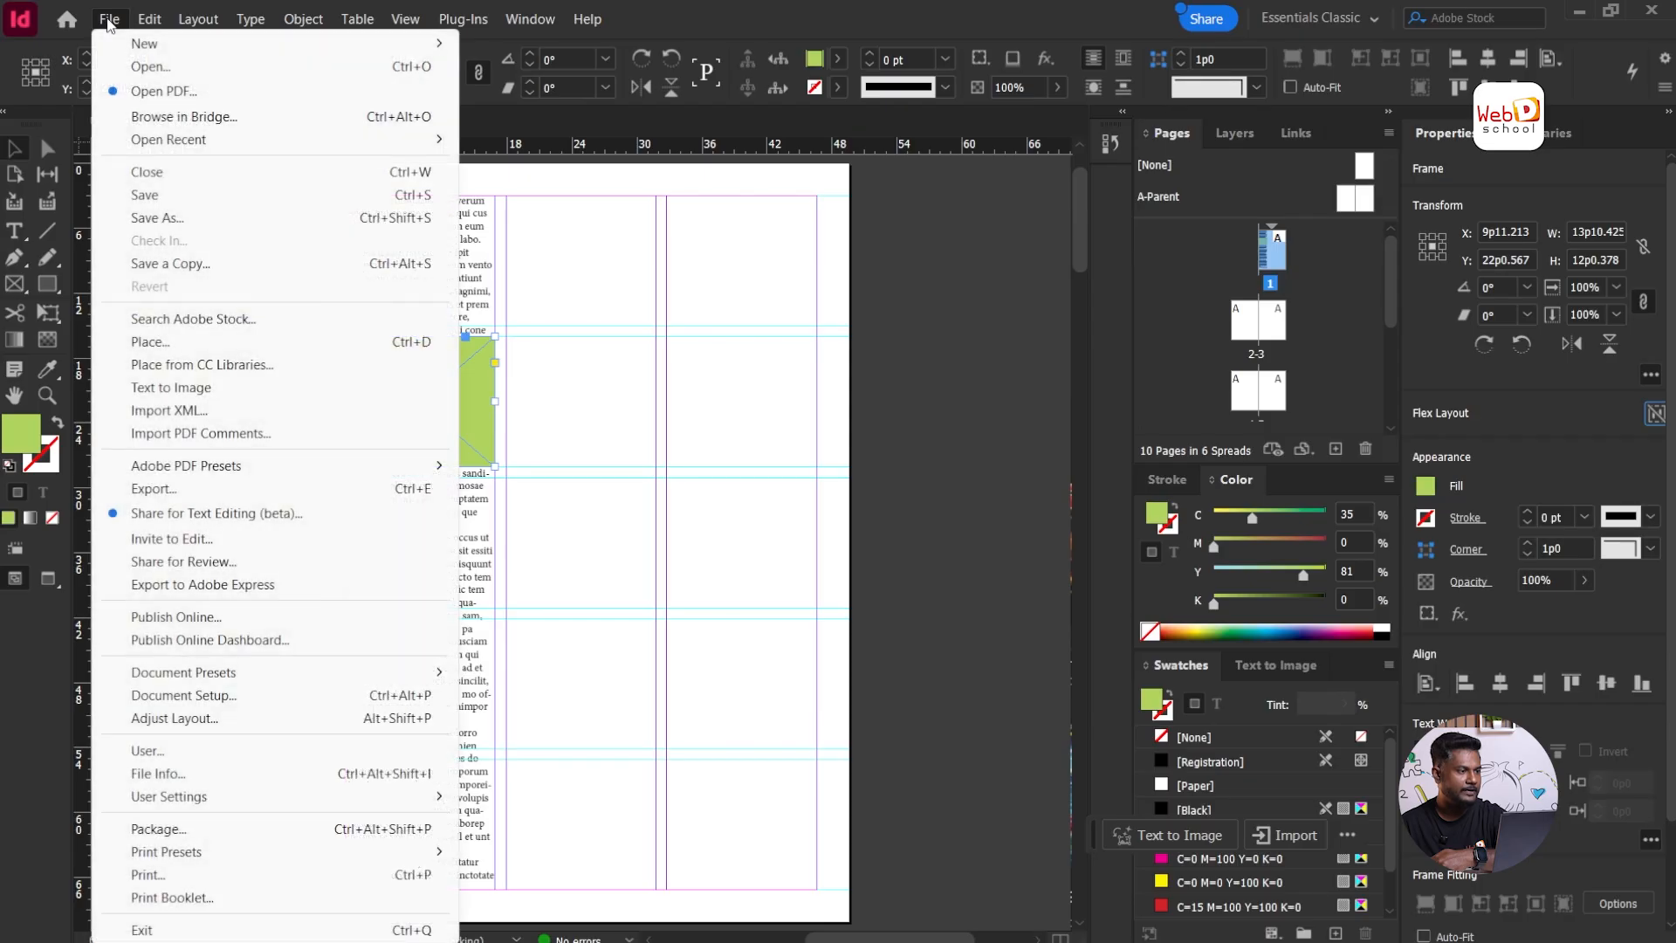
left_click(175, 343)
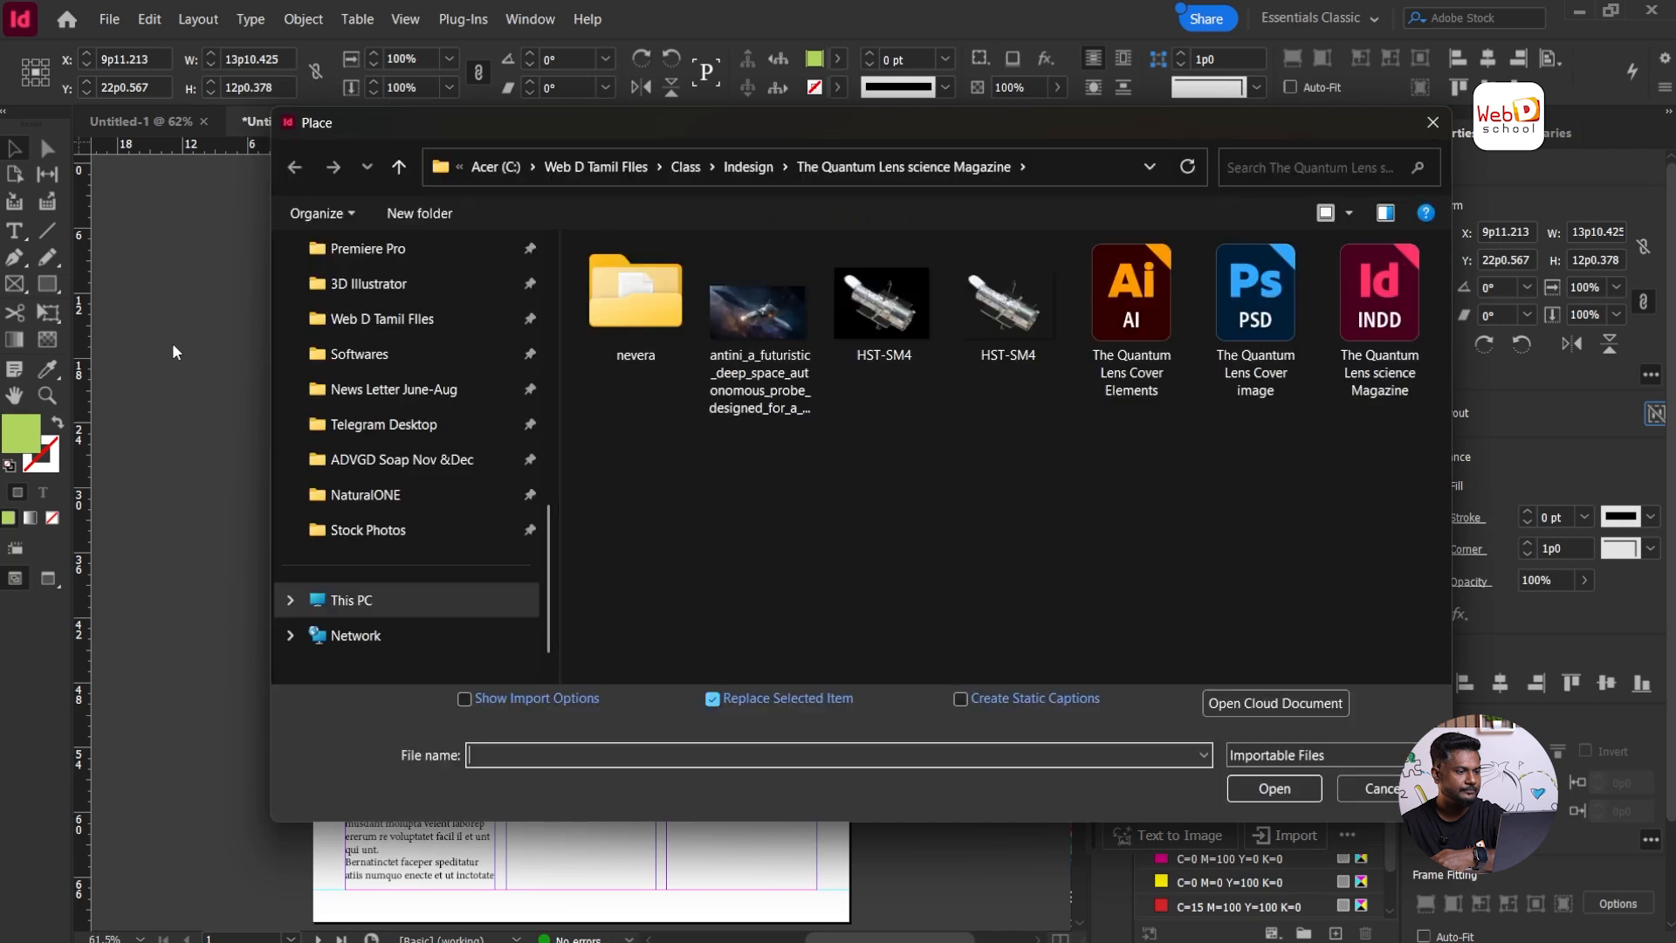
left_click(767, 314)
double_click(767, 312)
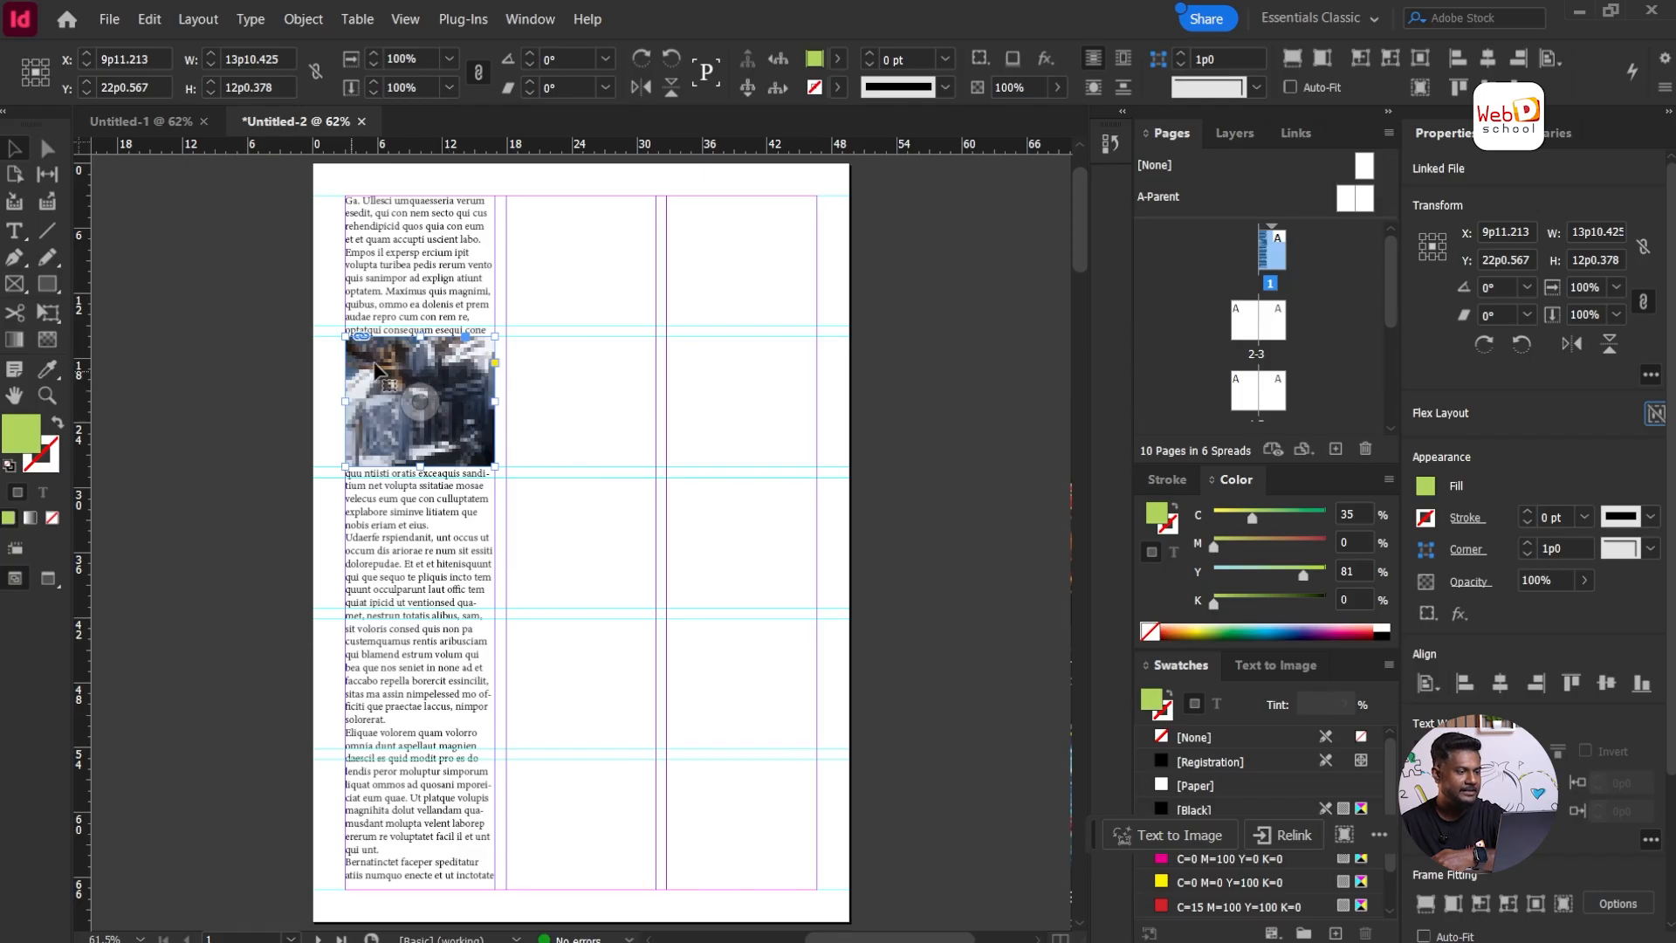
Step: Apply Content-Aware Fit to the placed probe image in its frame
right_click(454, 383)
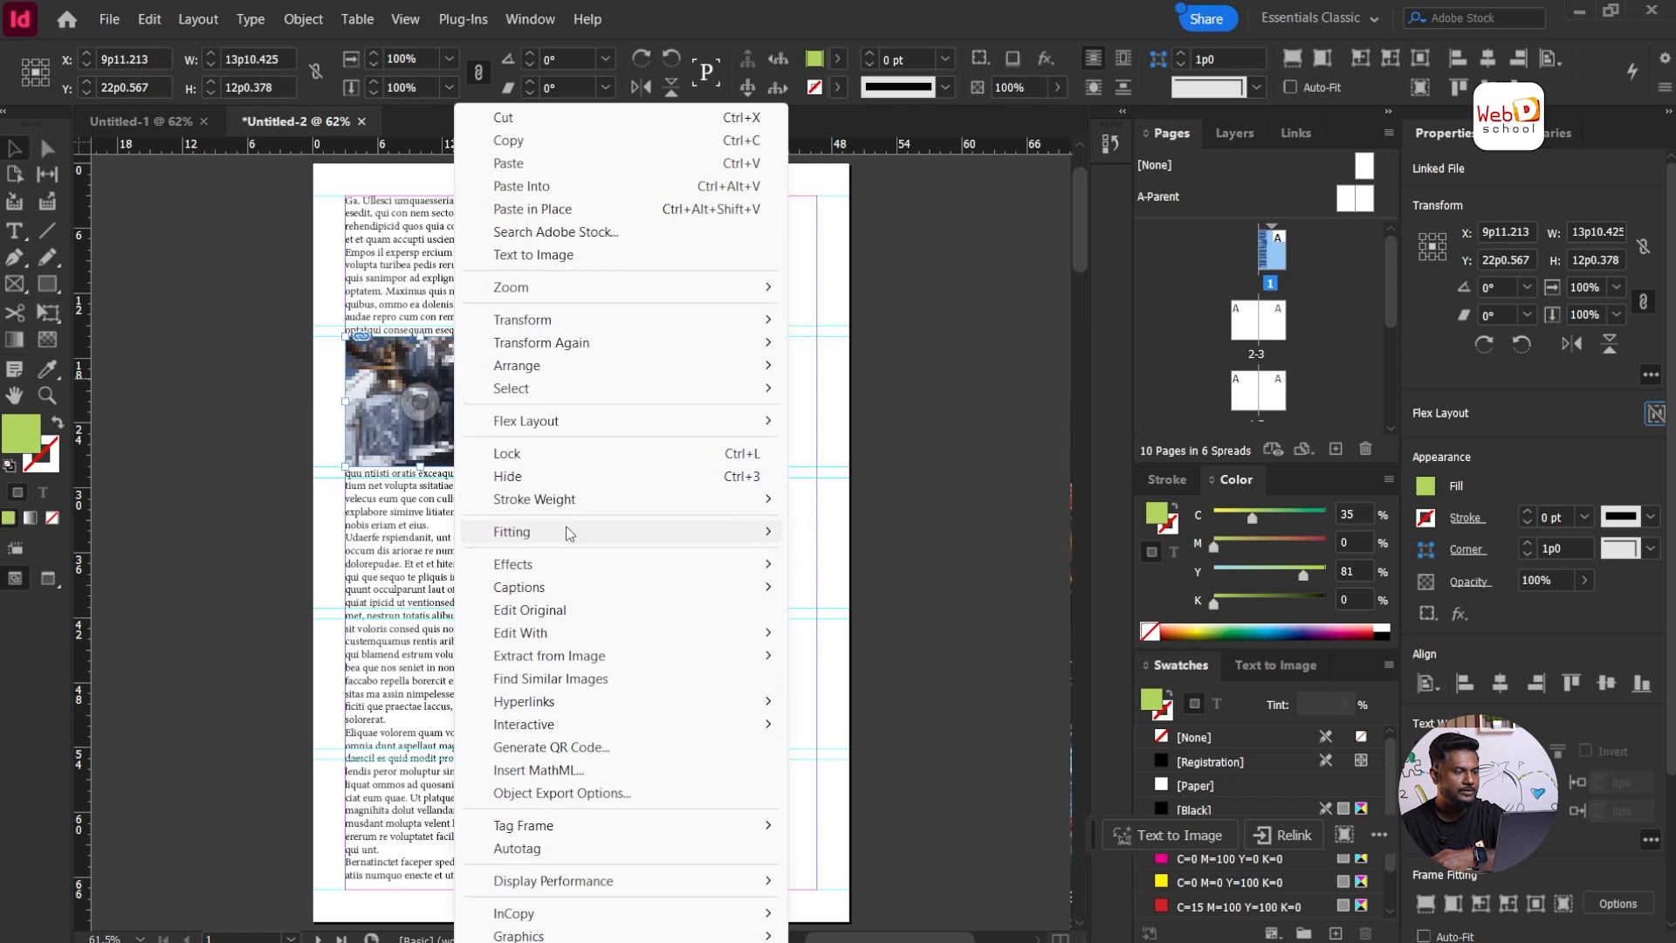
mouse_move(566, 529)
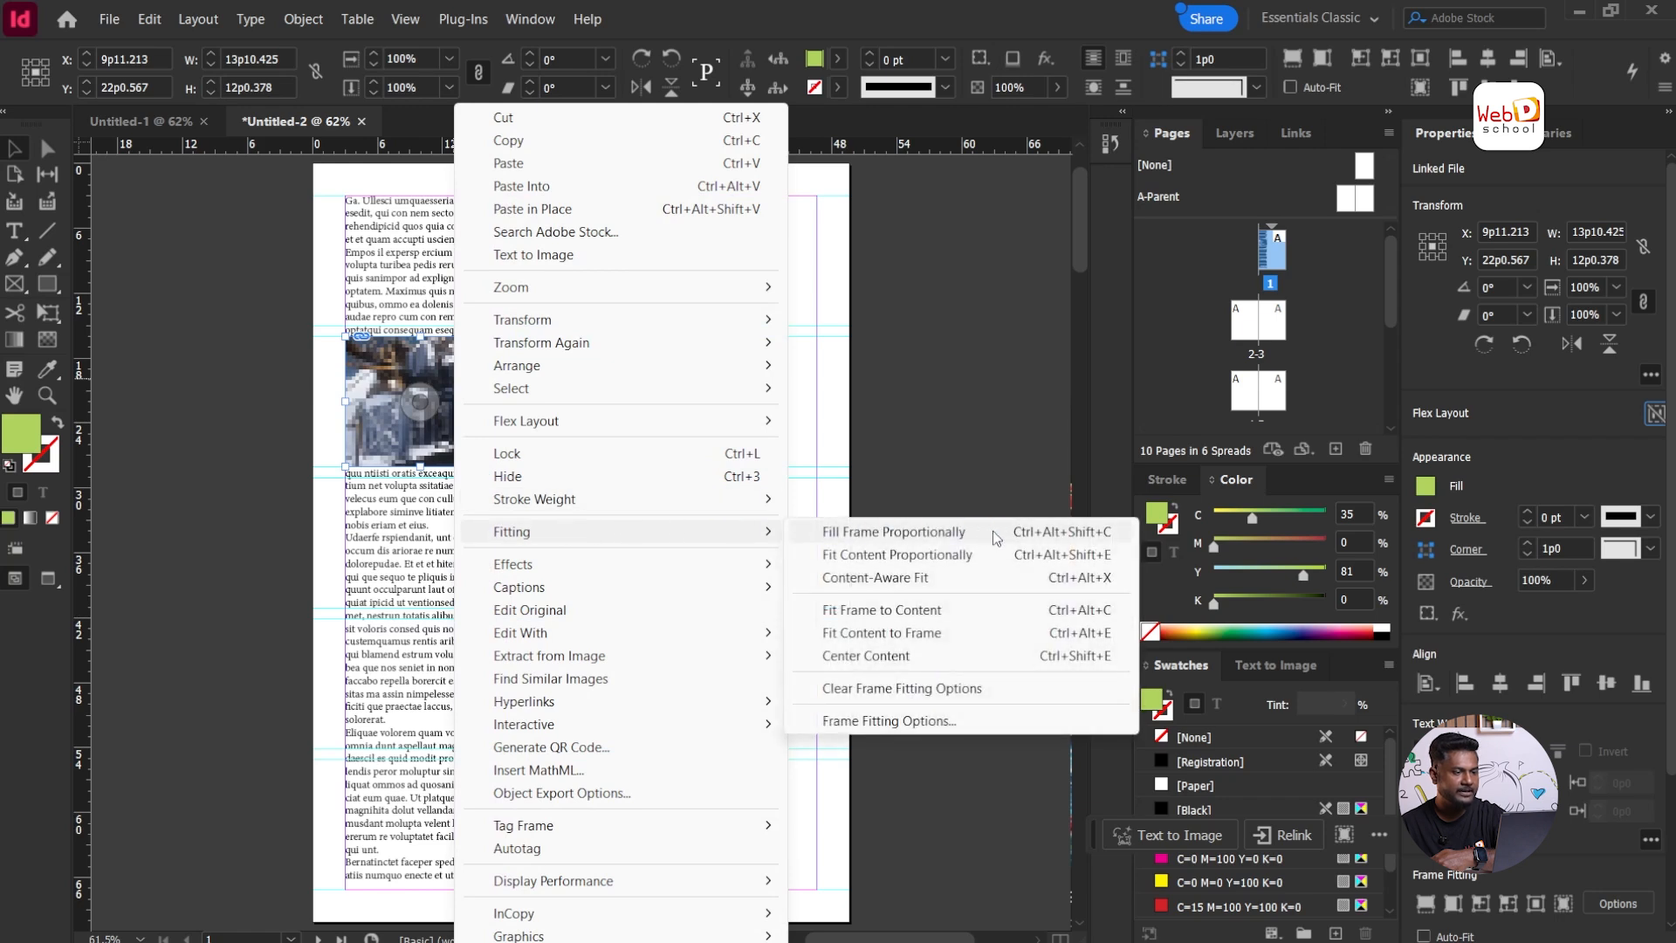
left_click(960, 577)
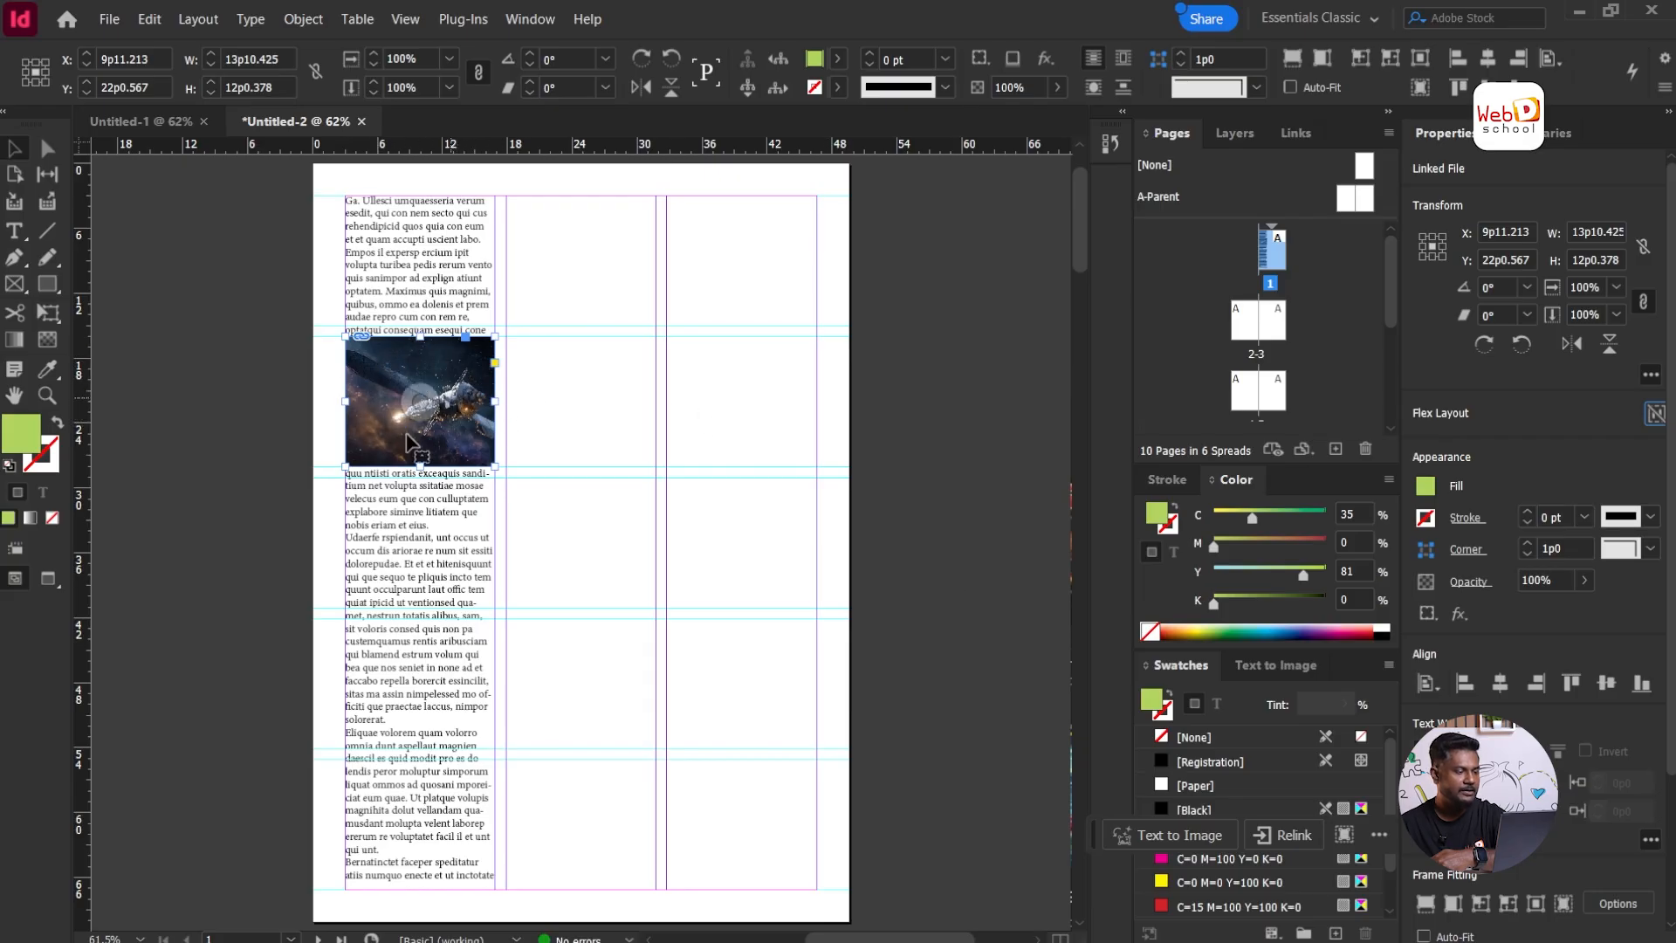
Step: Zoom the page to 100% and set the probe image's display performance to High Quality Display
left_click(139, 937)
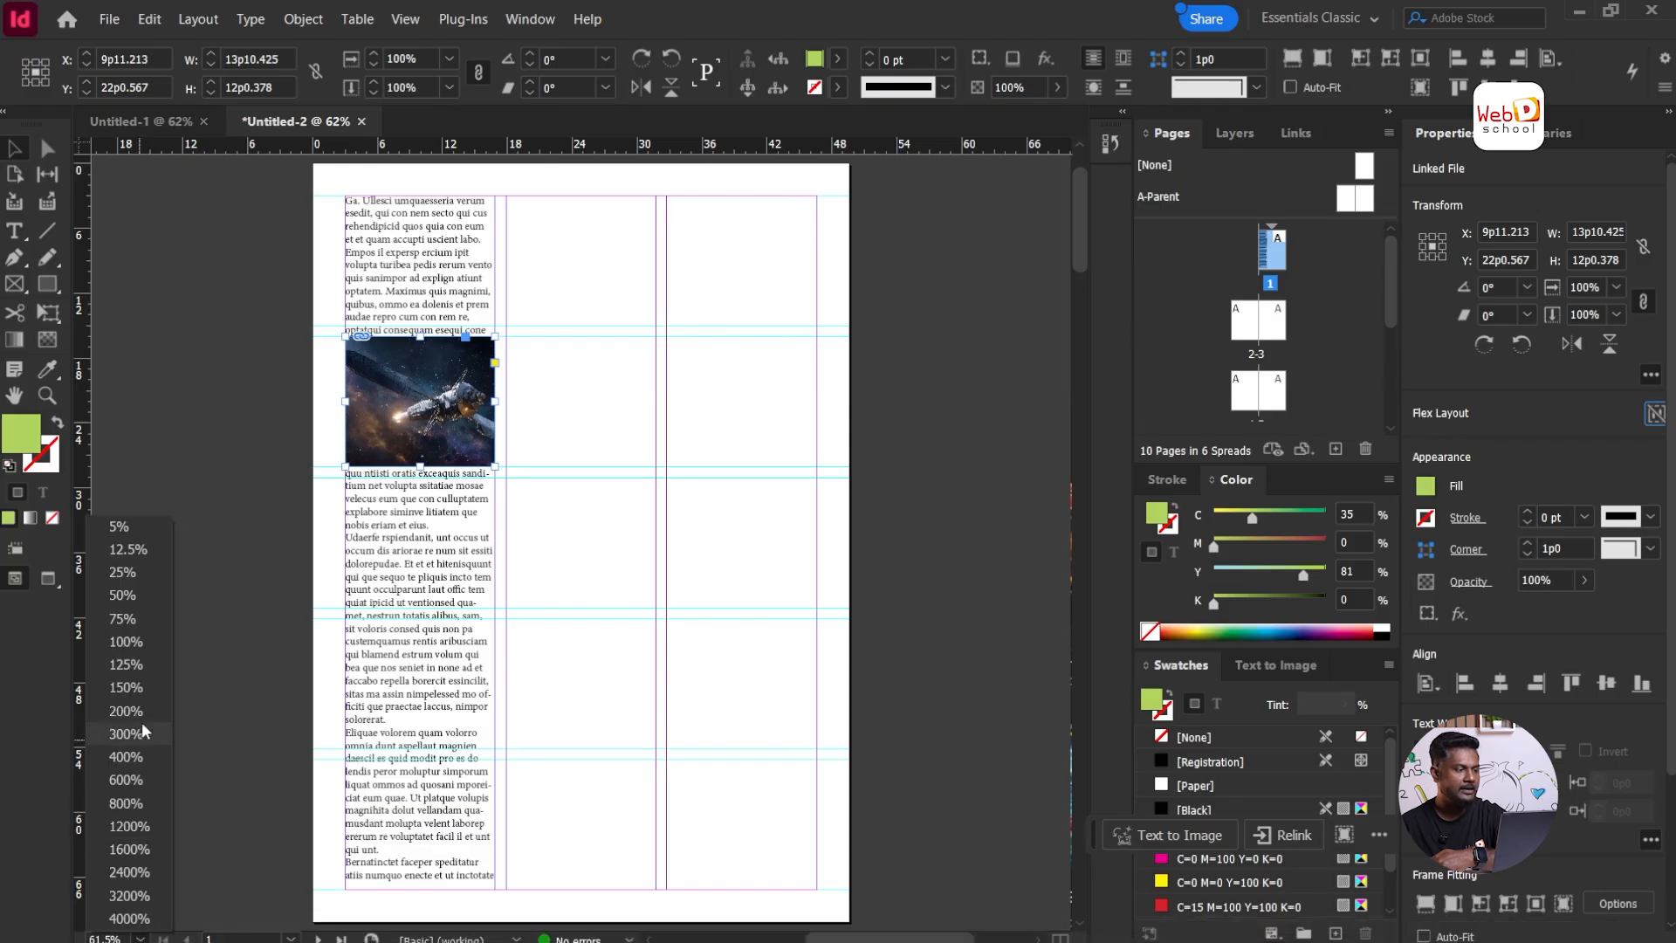
left_click(131, 643)
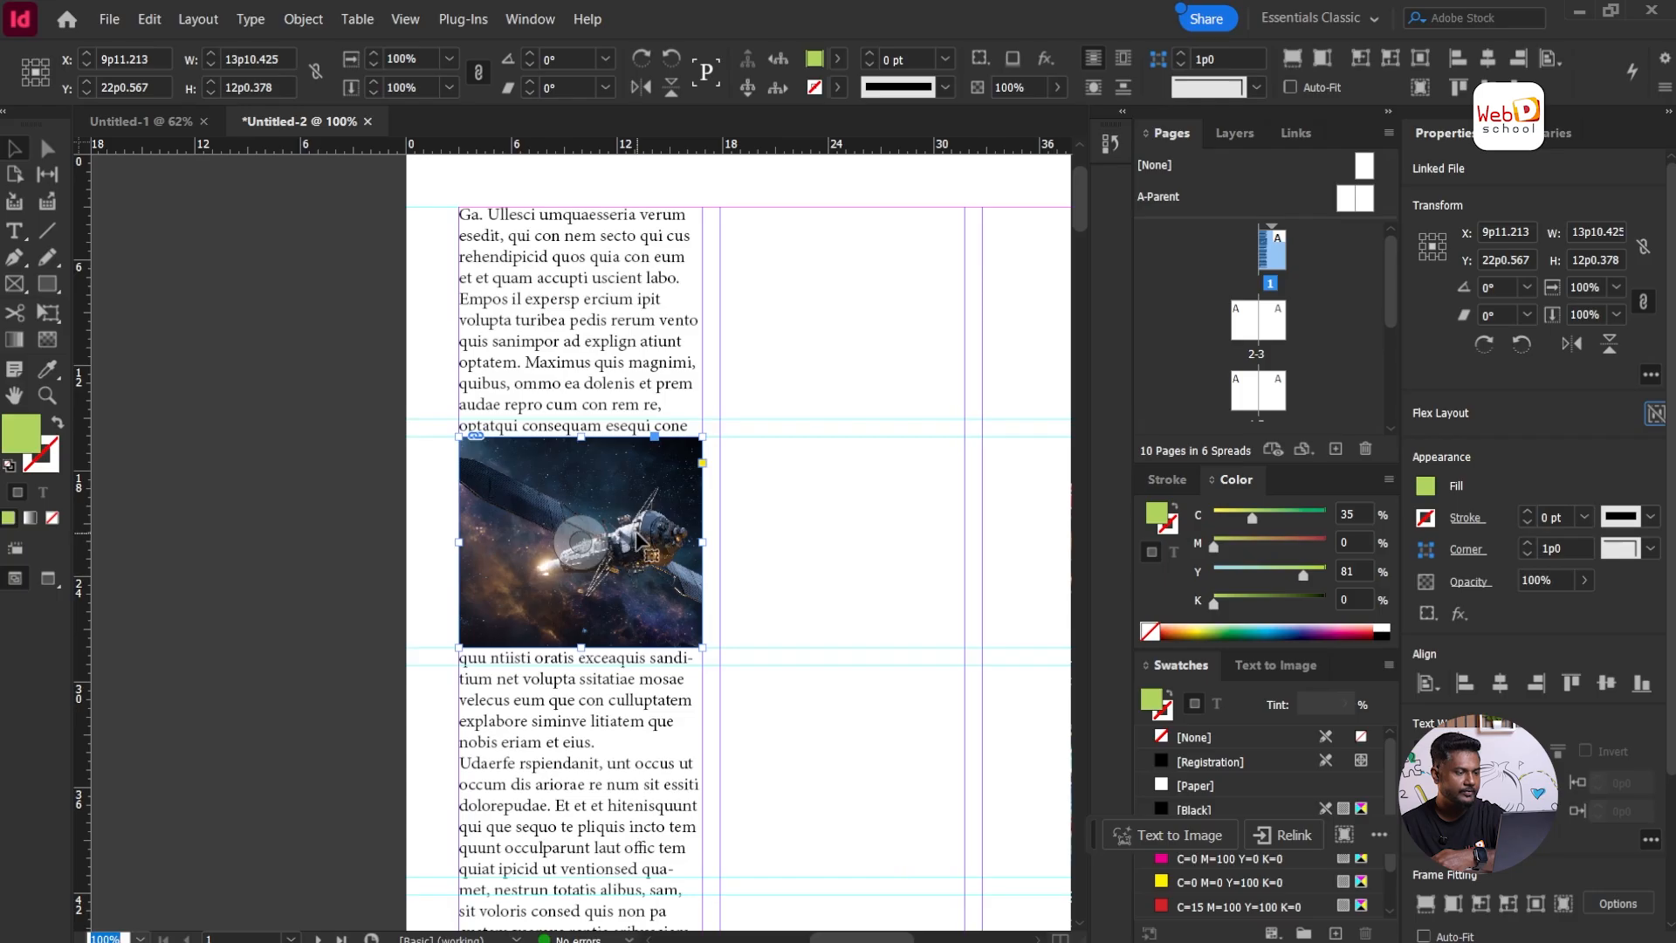
right_click(637, 519)
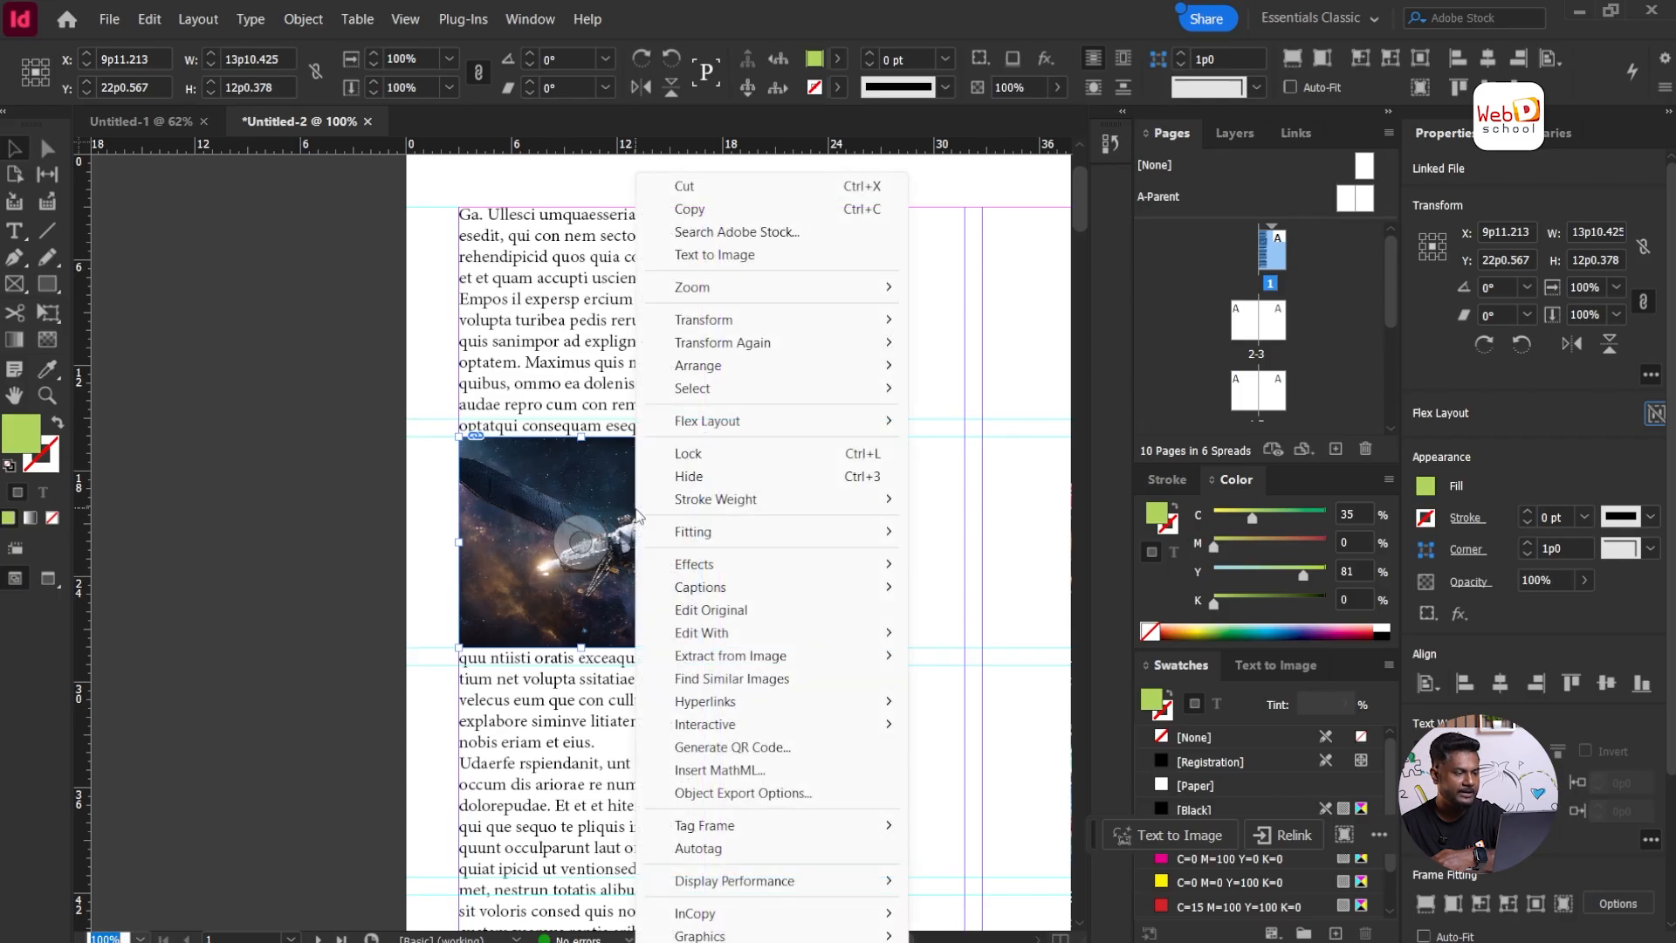
mouse_move(853, 882)
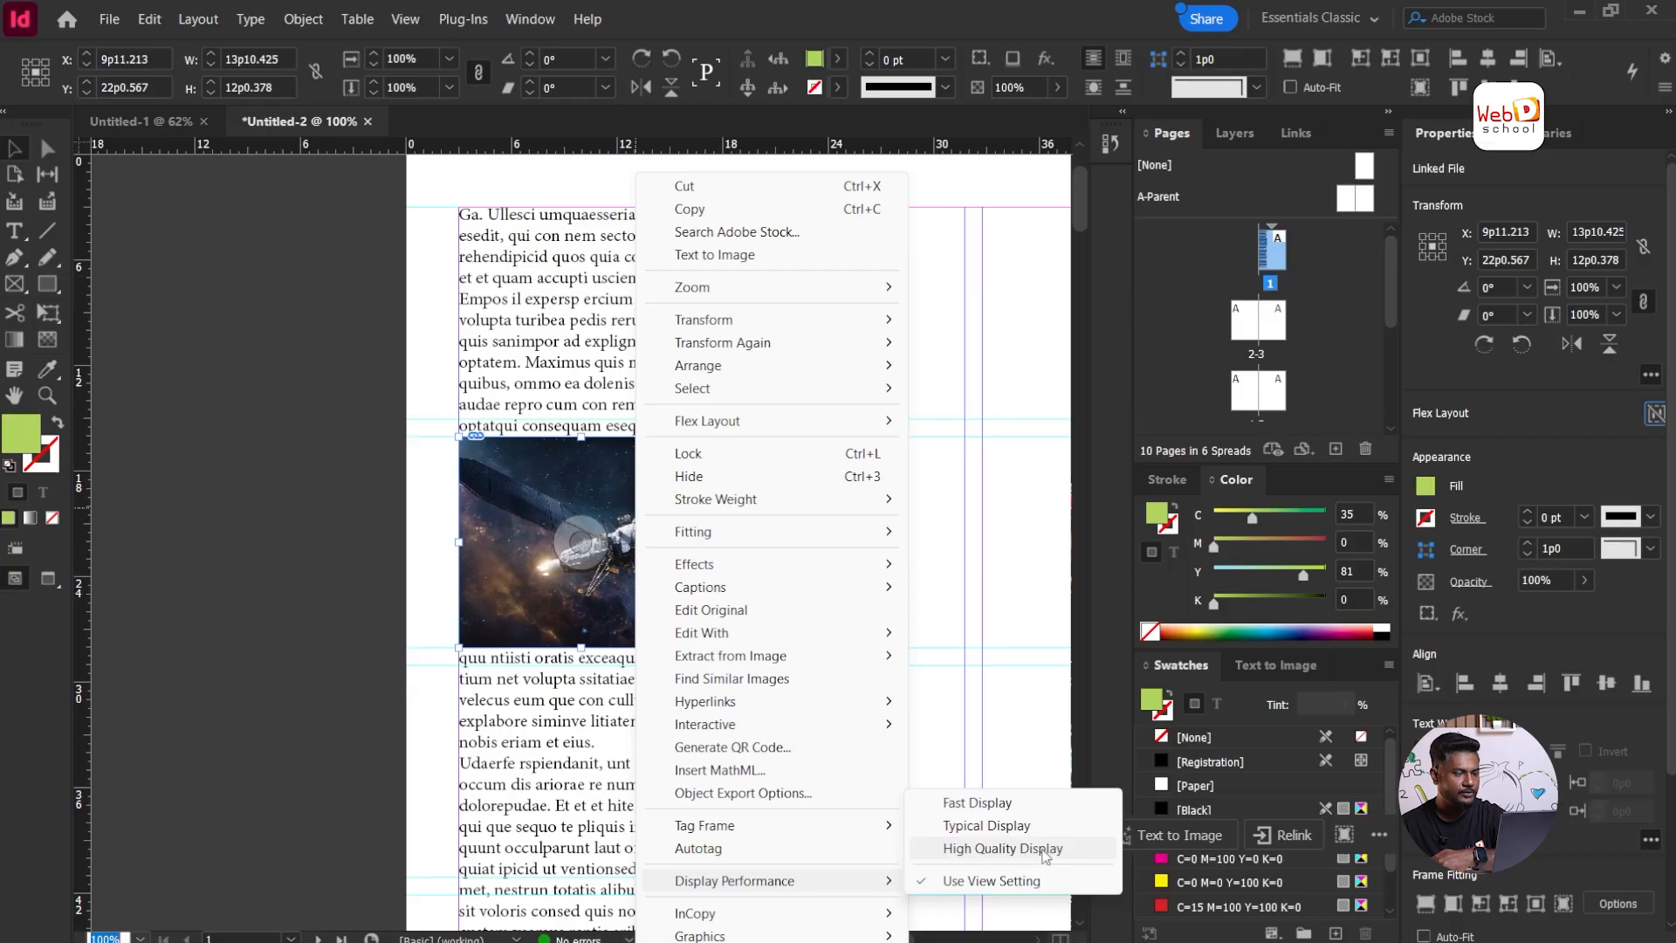
left_click(1003, 849)
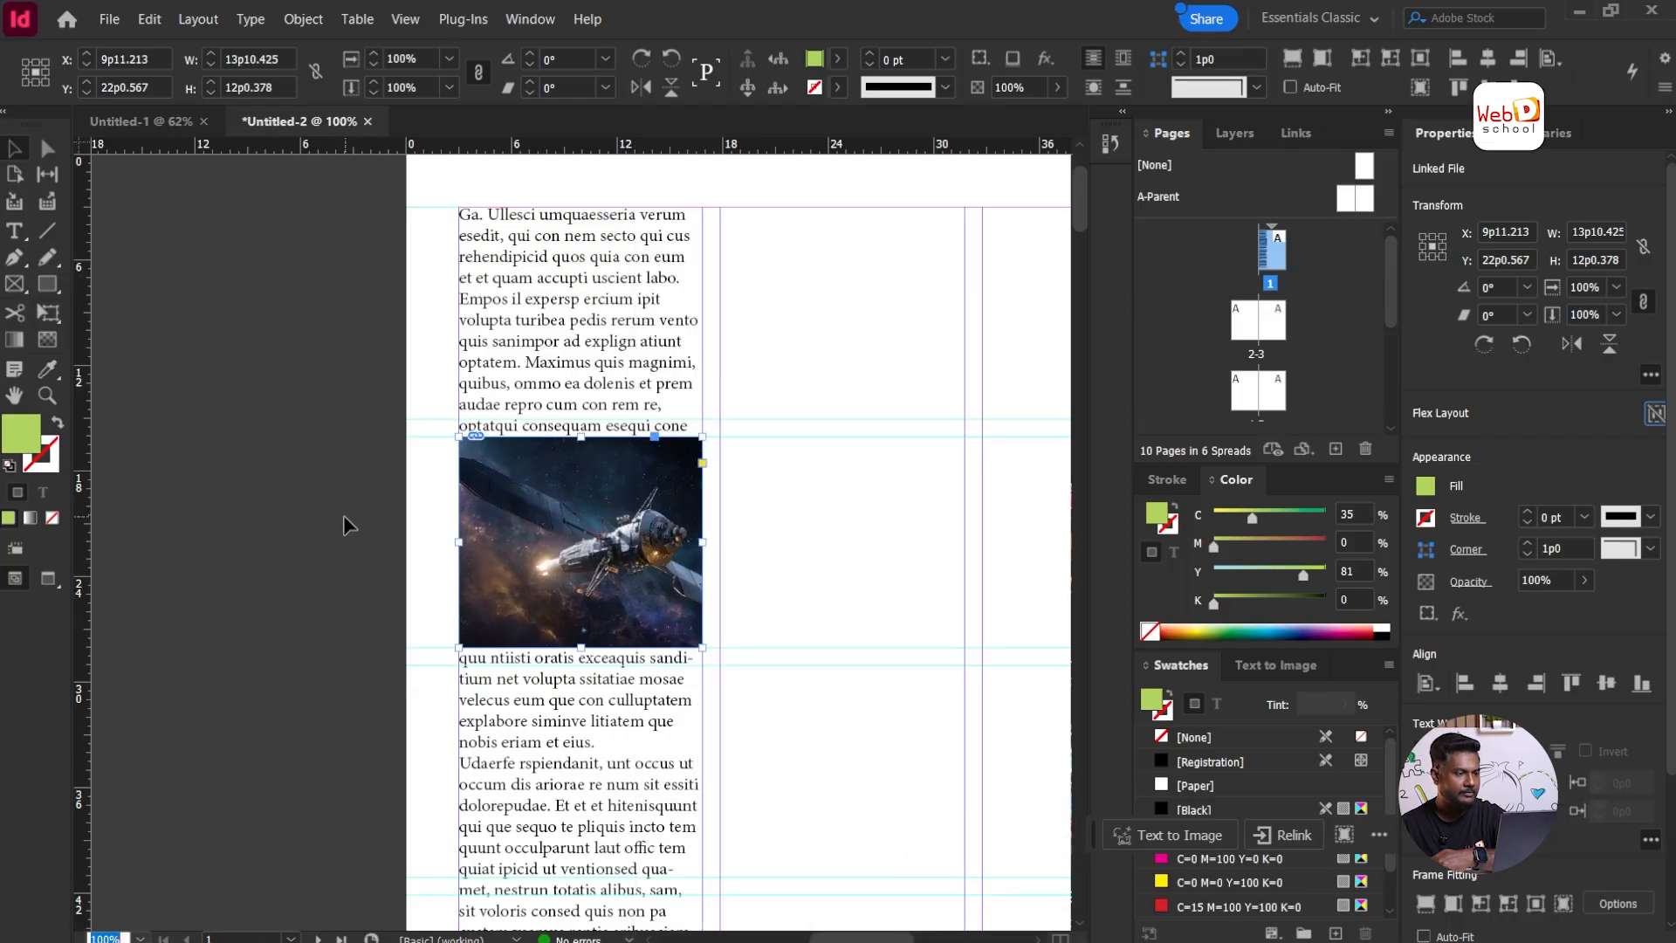
Step: Set the probe image's display performance back to Use View Setting
right_click(646, 522)
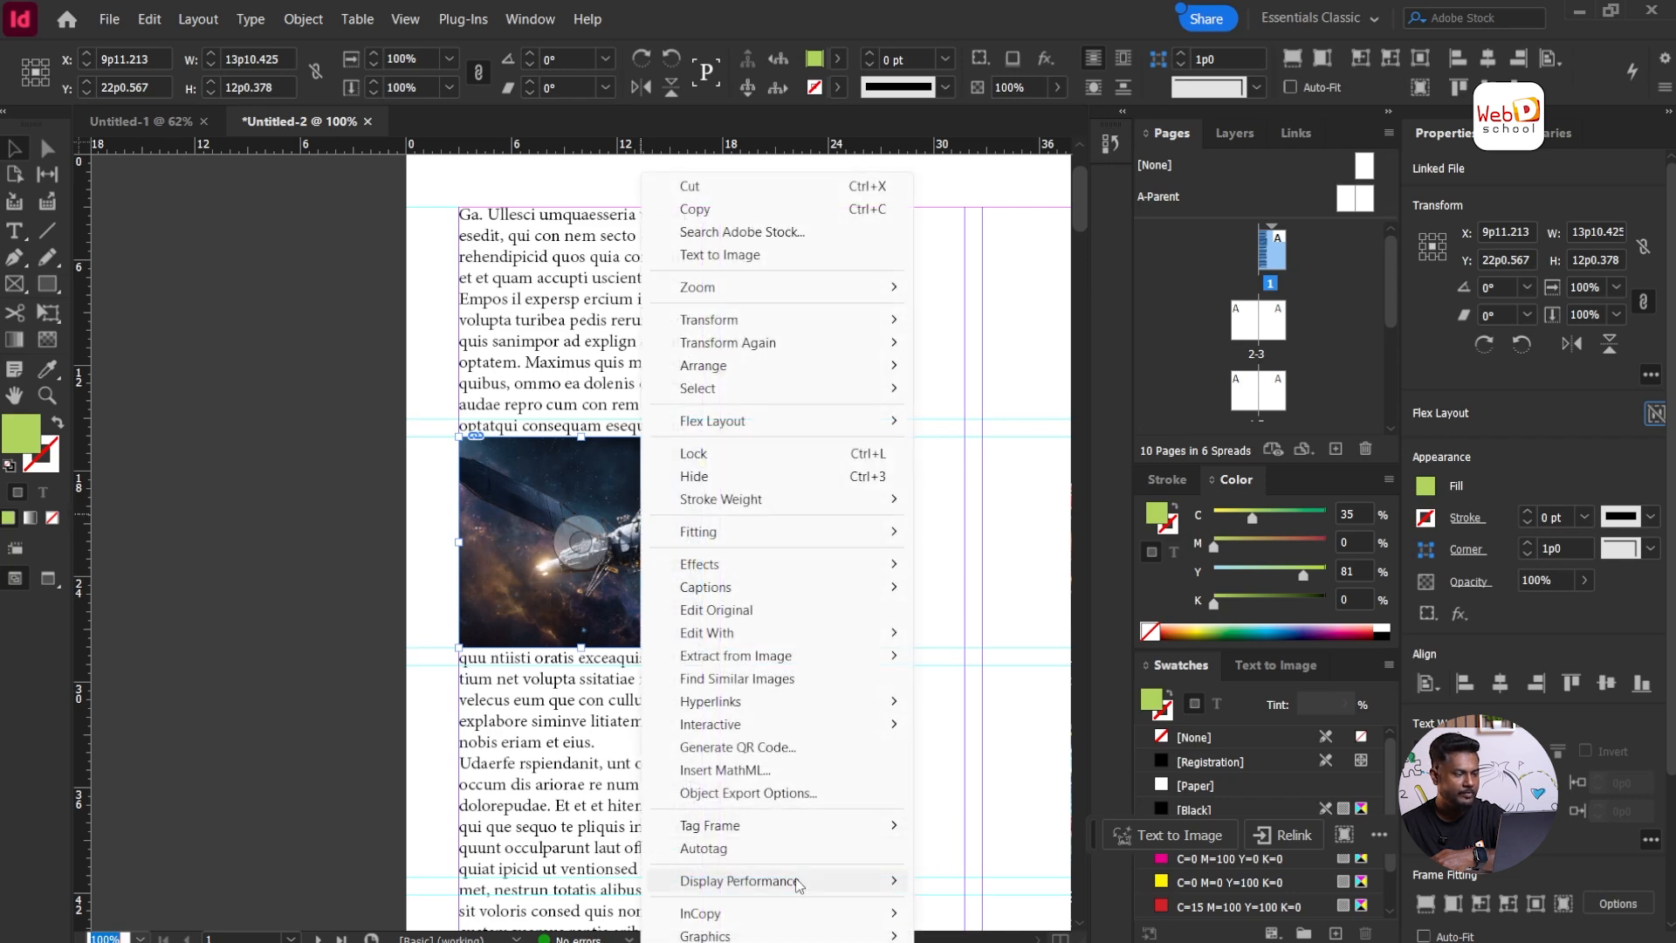
mouse_move(860, 880)
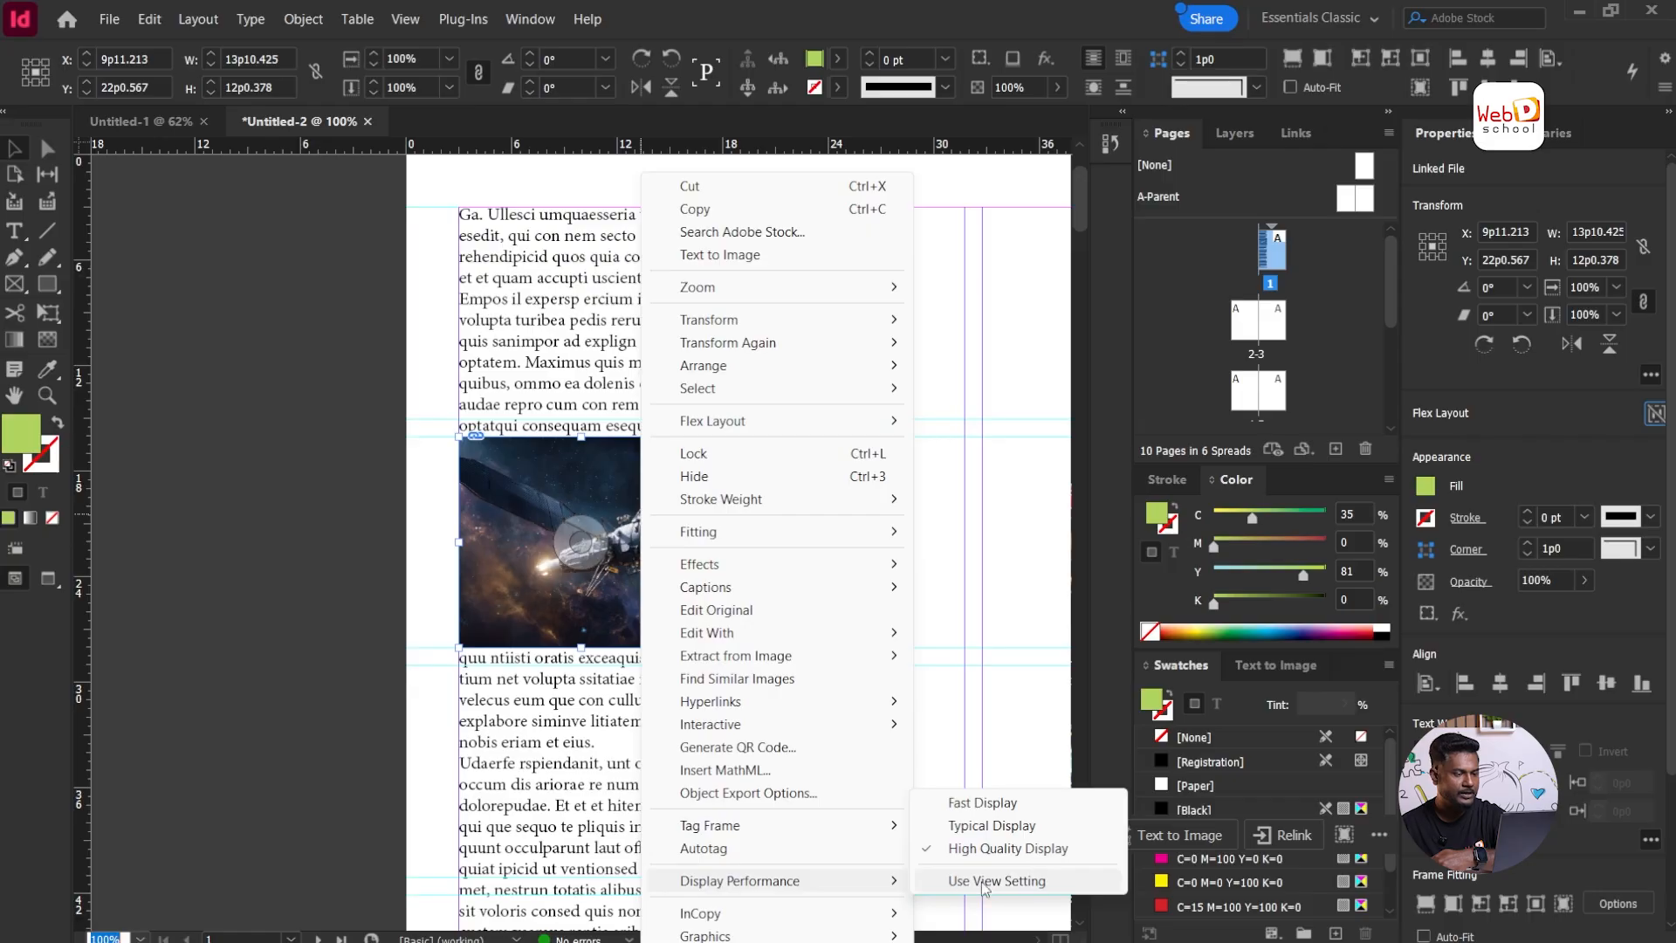
left_click(1018, 883)
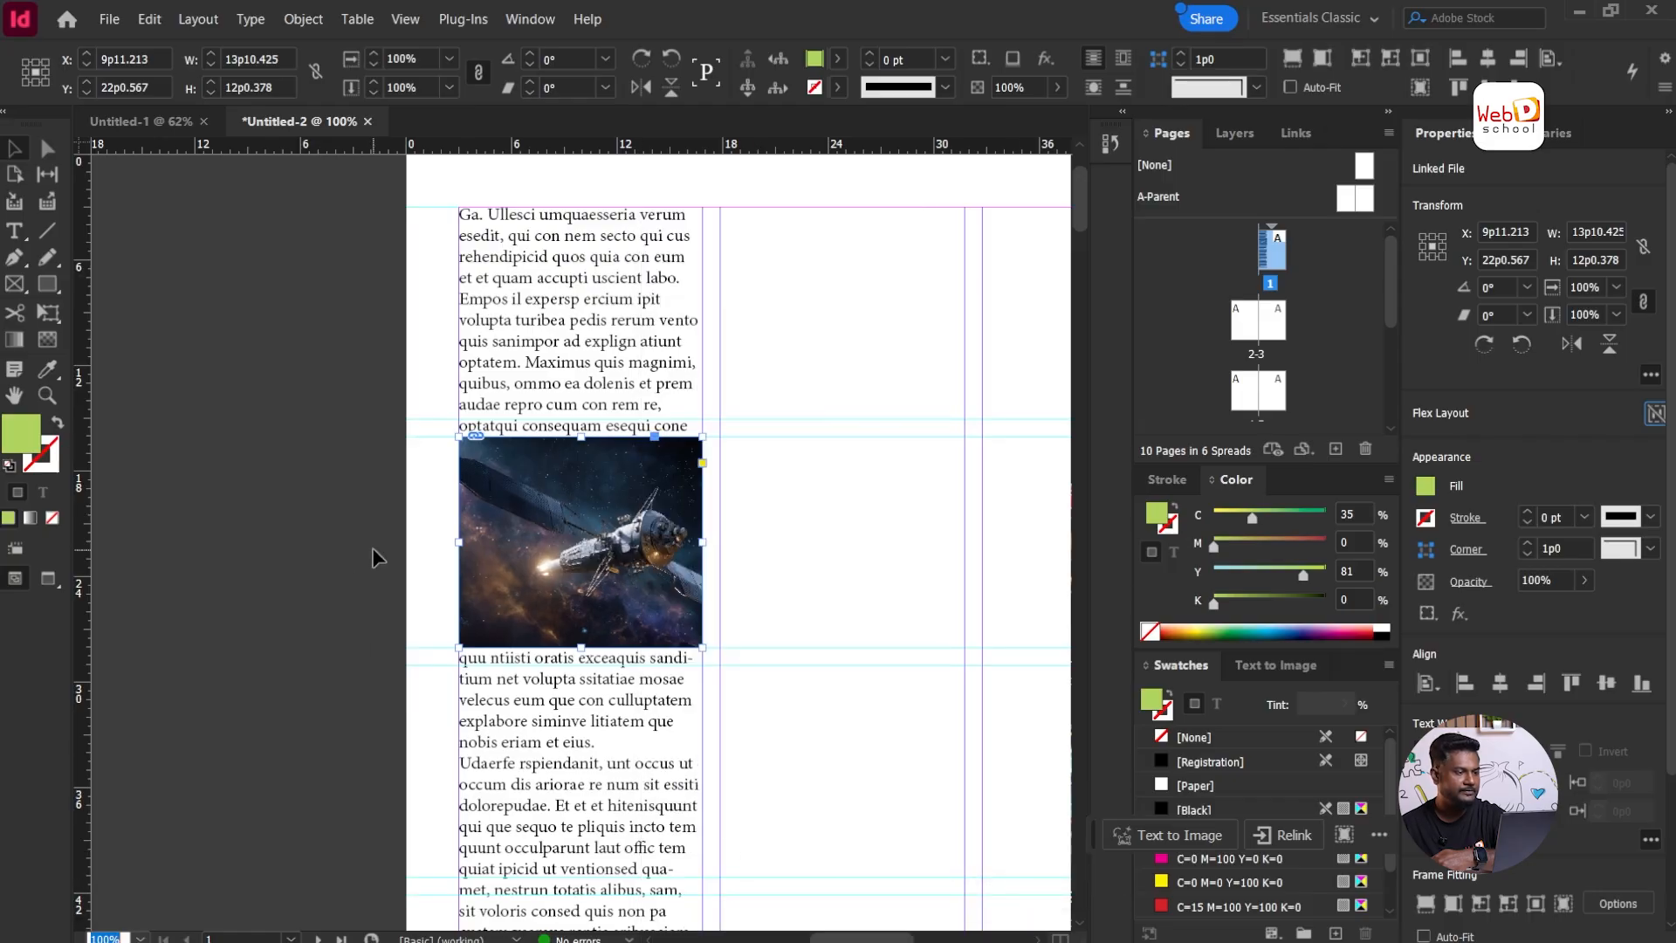
scroll(272, 536, "down", 2)
scroll(314, 532, "up", 1)
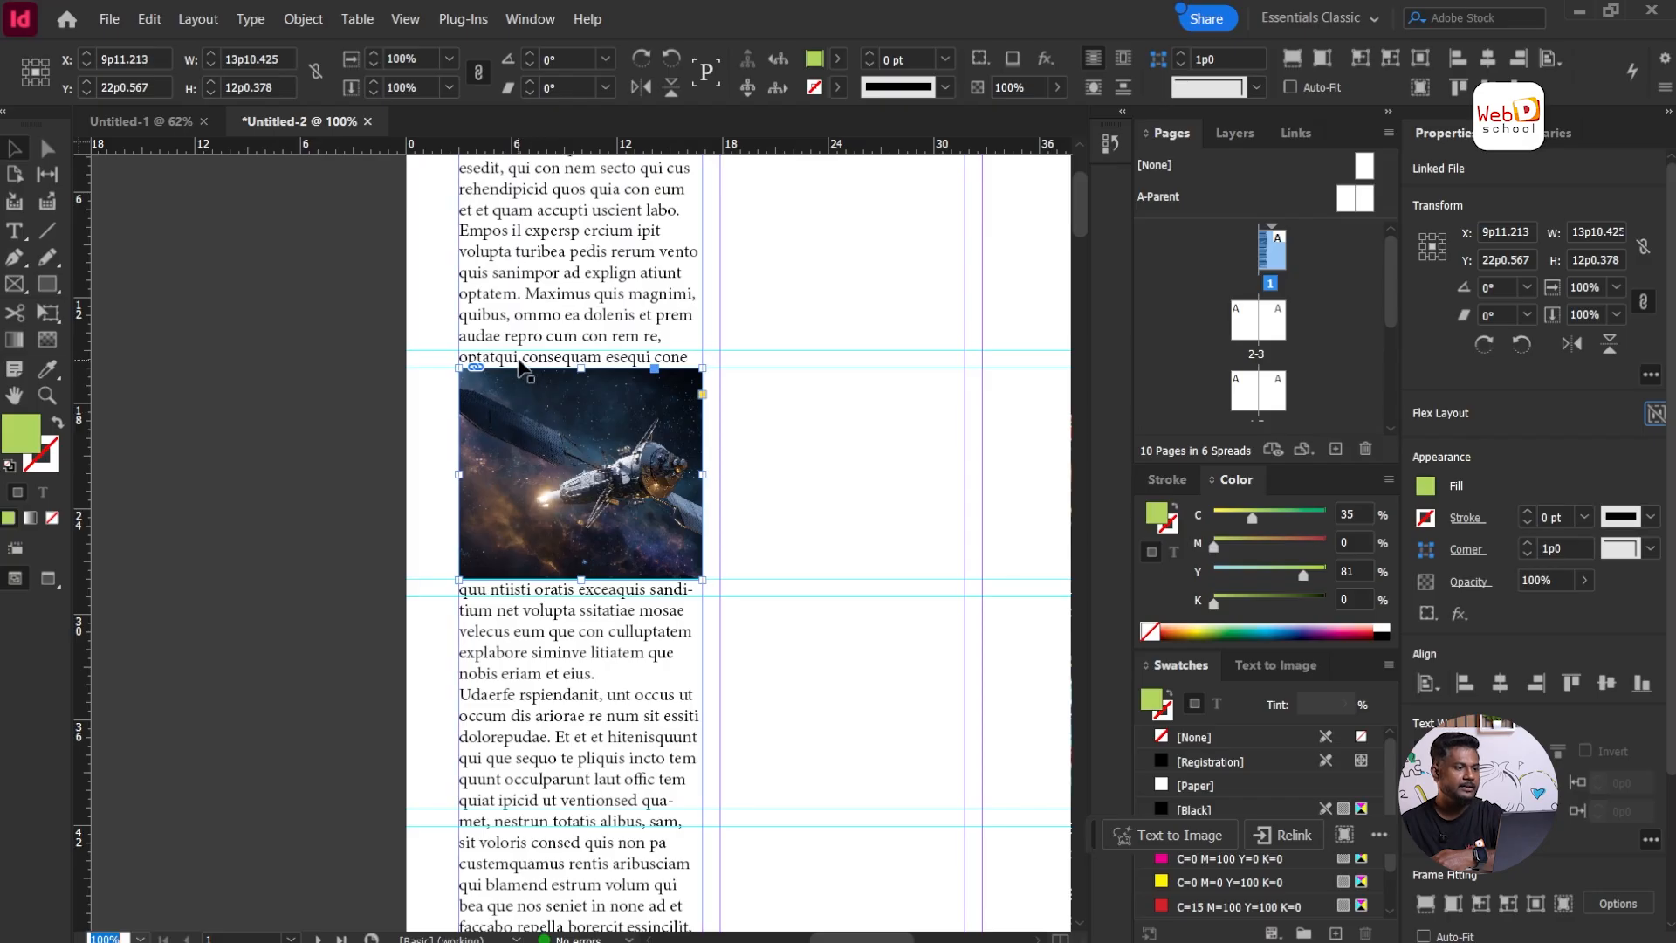
Step: Wrap the text around the probe image's bounding box and realign the image with the first column
left_click_drag(518, 423, 567, 424)
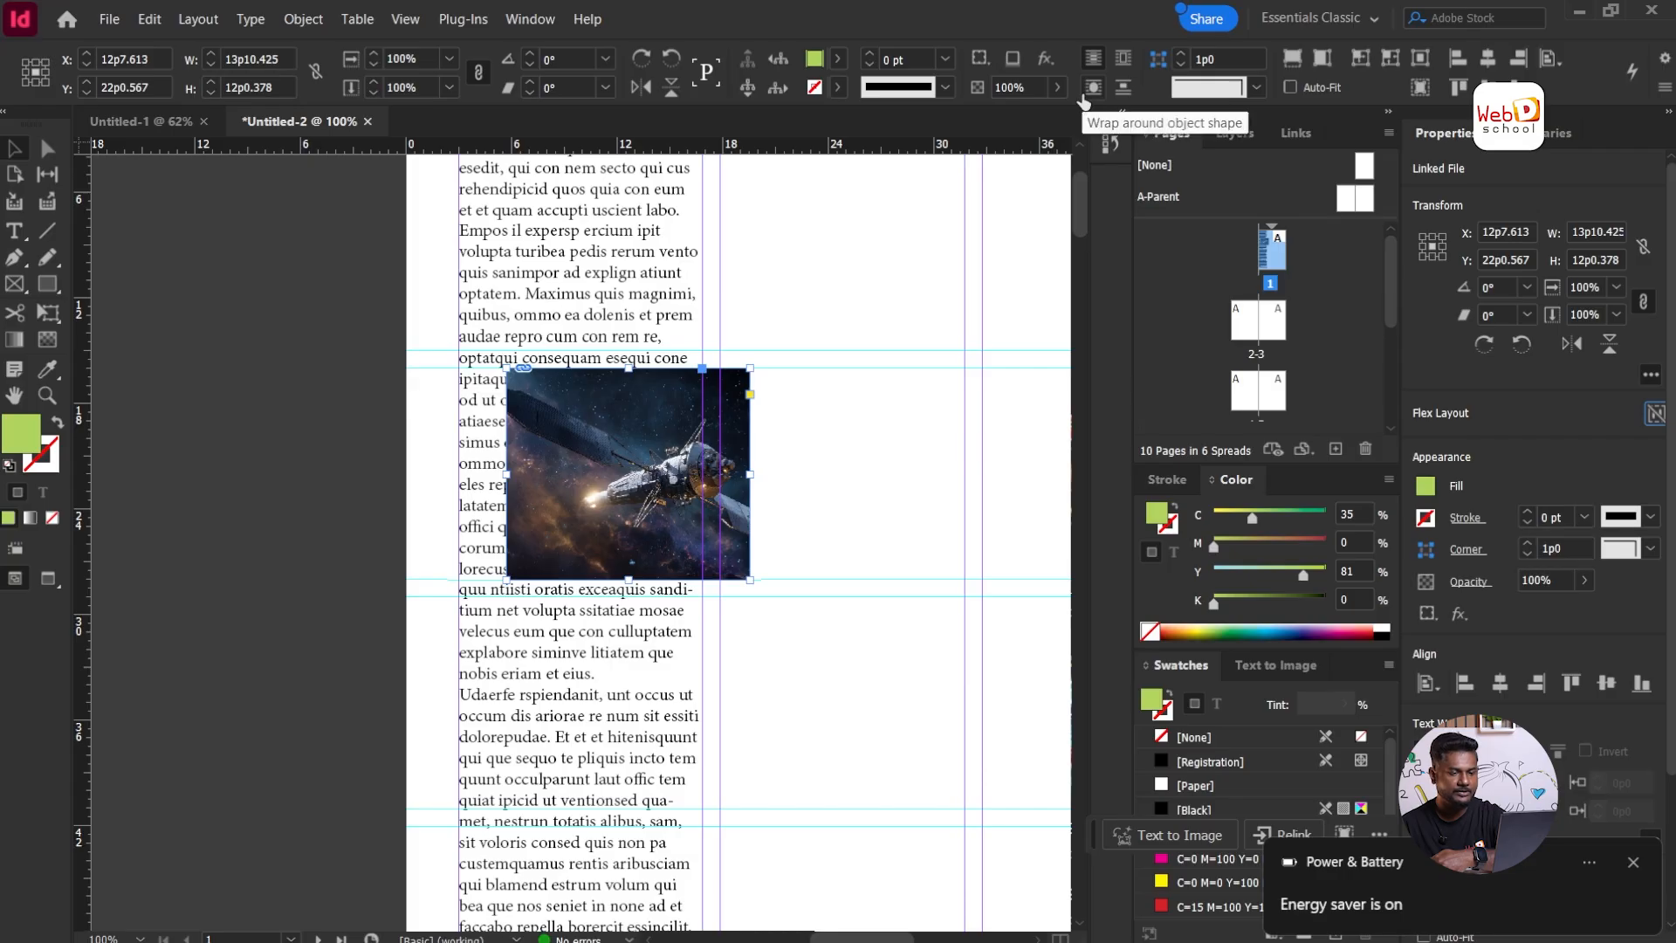
left_click(1124, 59)
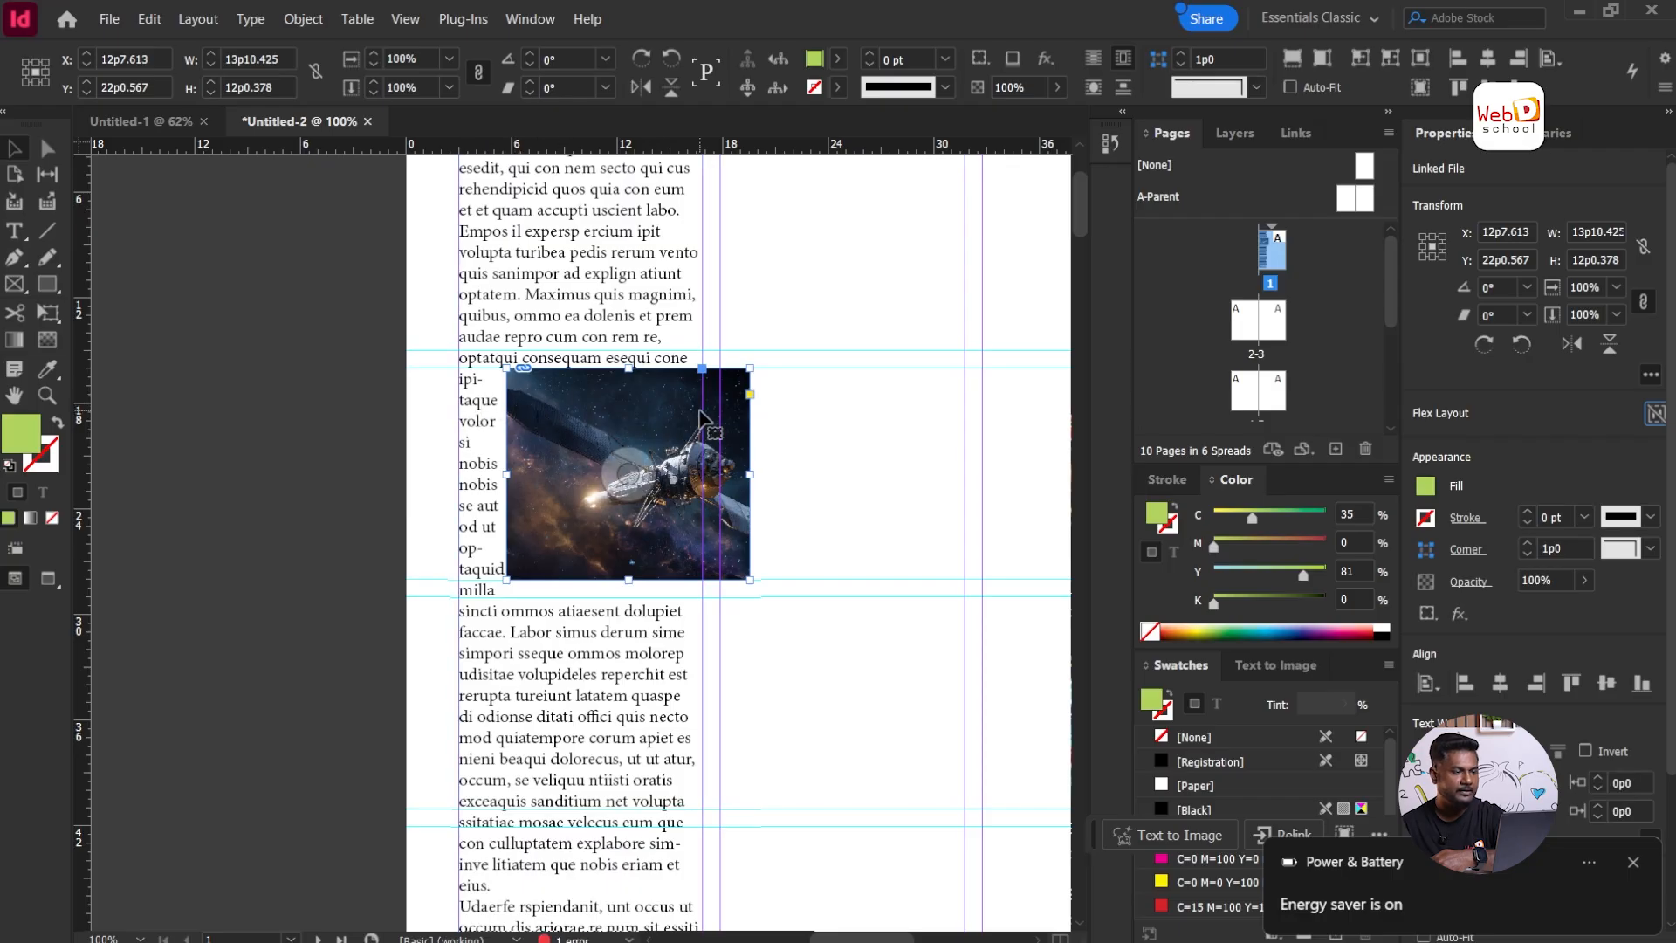
left_click_drag(701, 417, 594, 425)
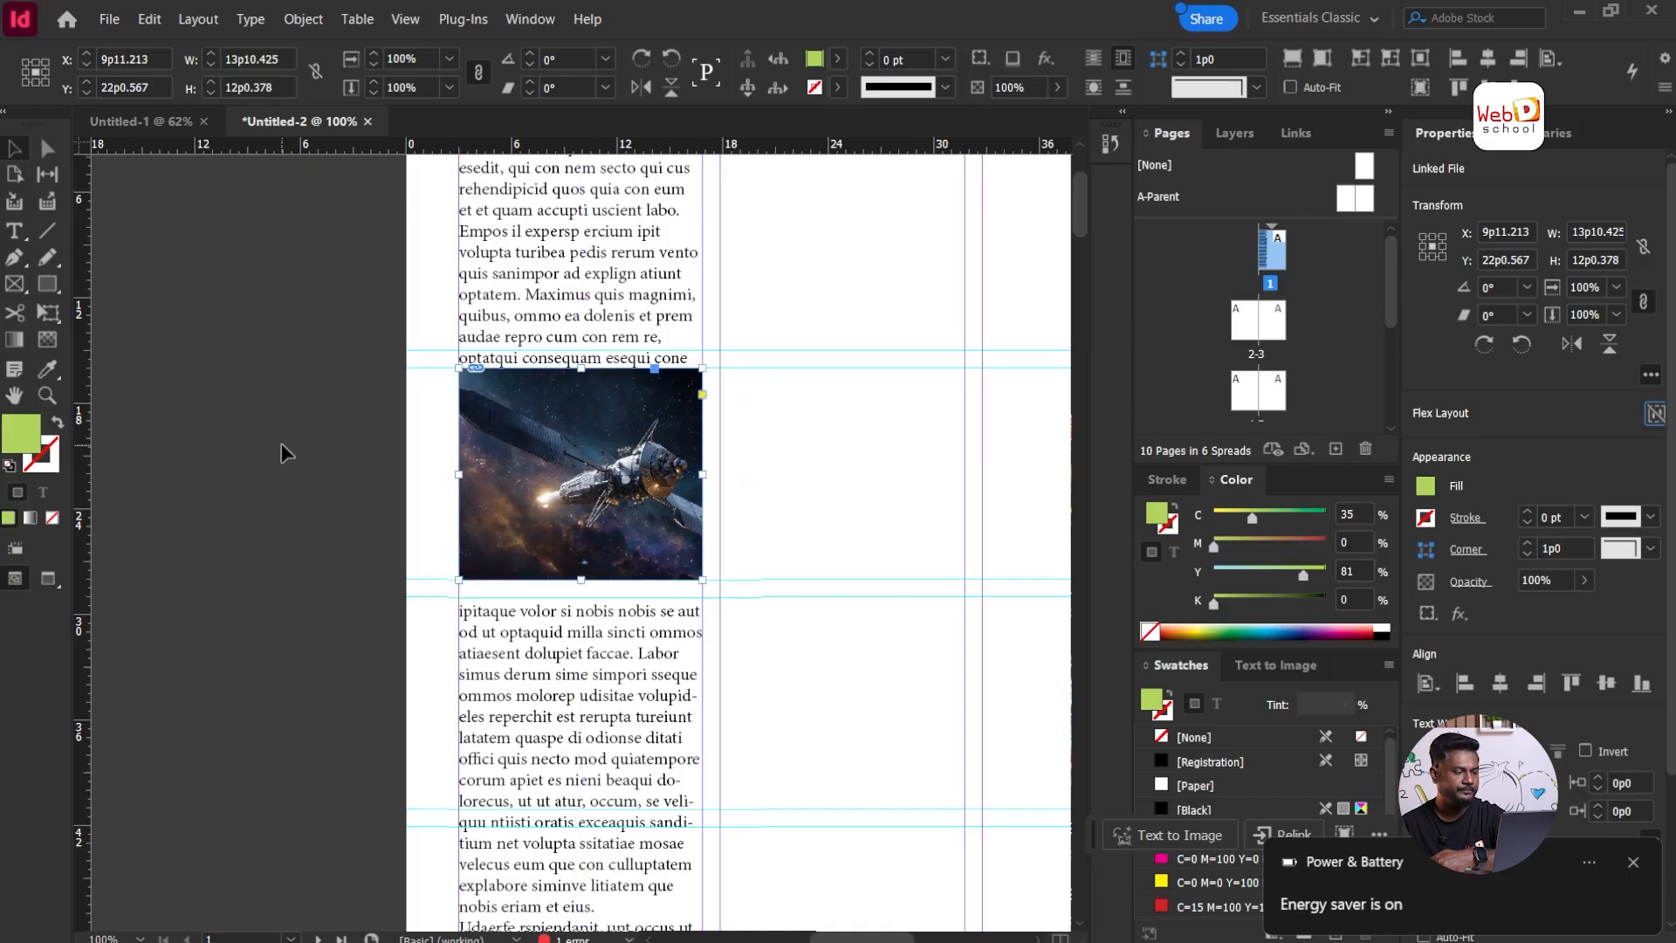
Step: Fit page 1 in the window
left_click(140, 938)
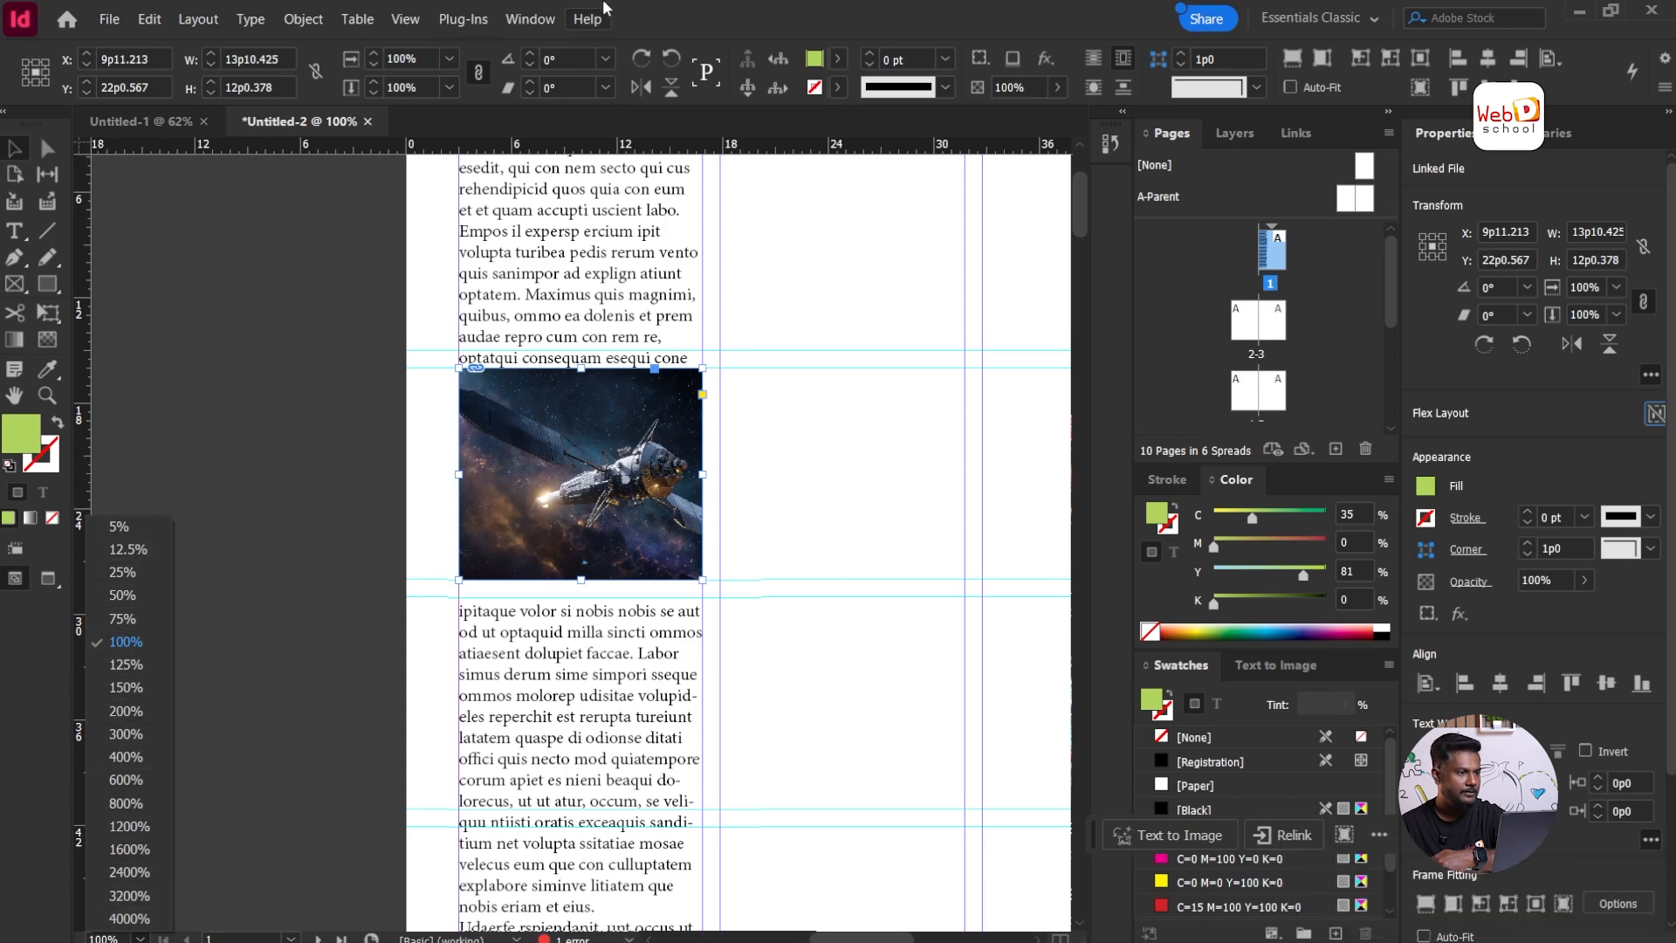
left_click(635, 9)
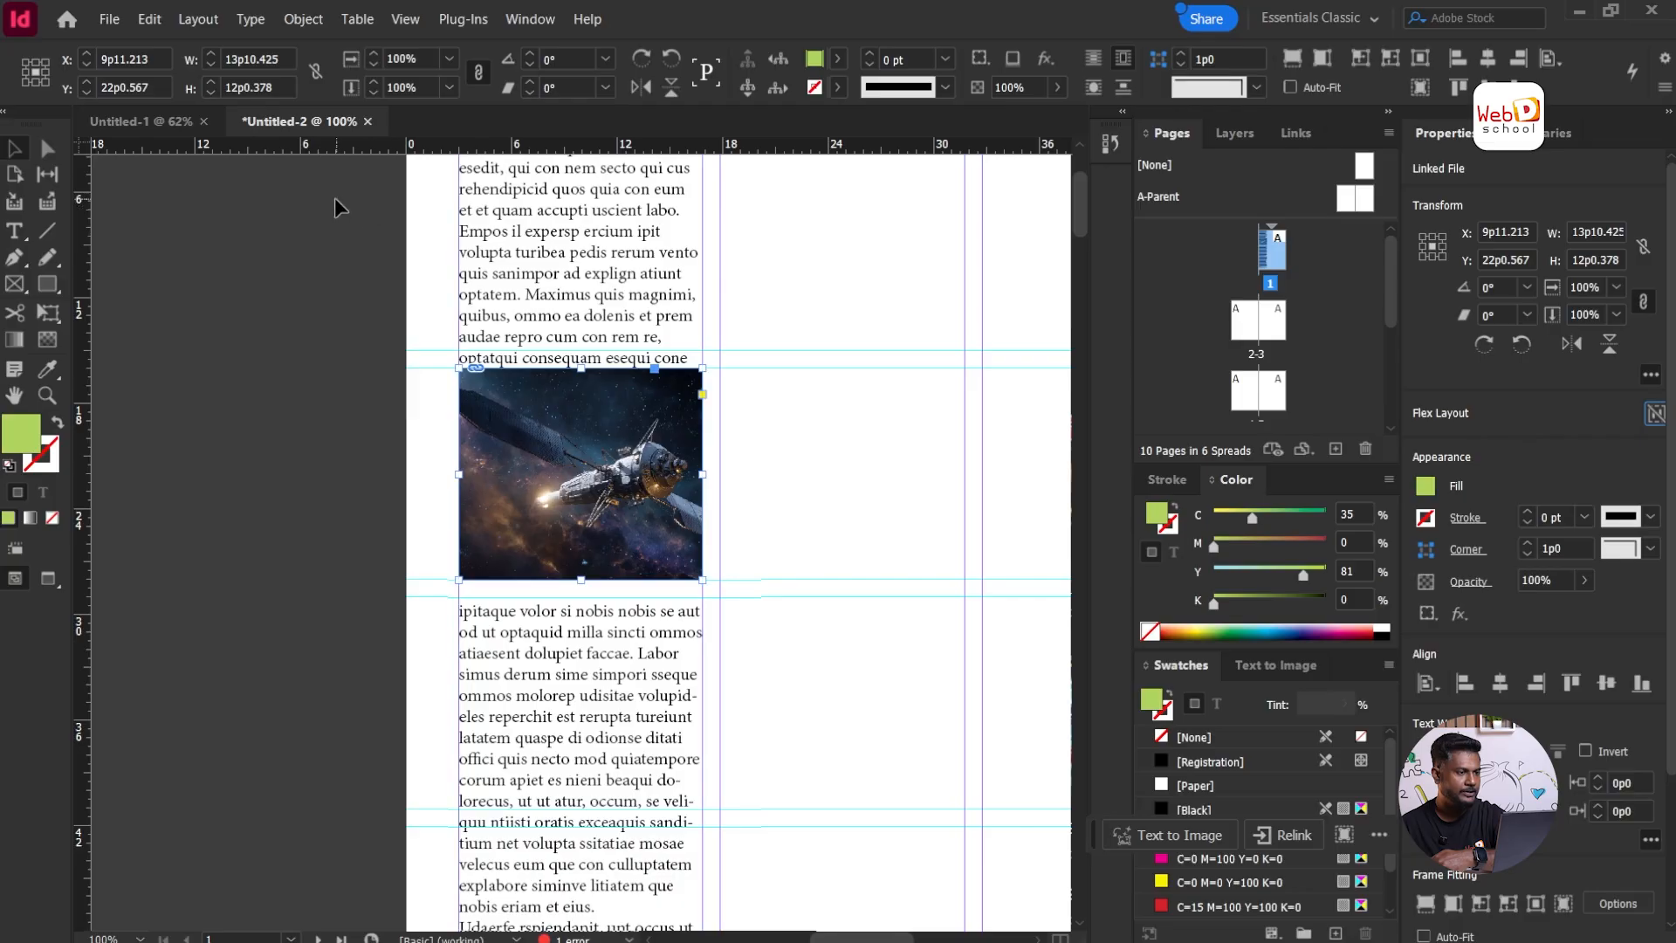
left_click(400, 19)
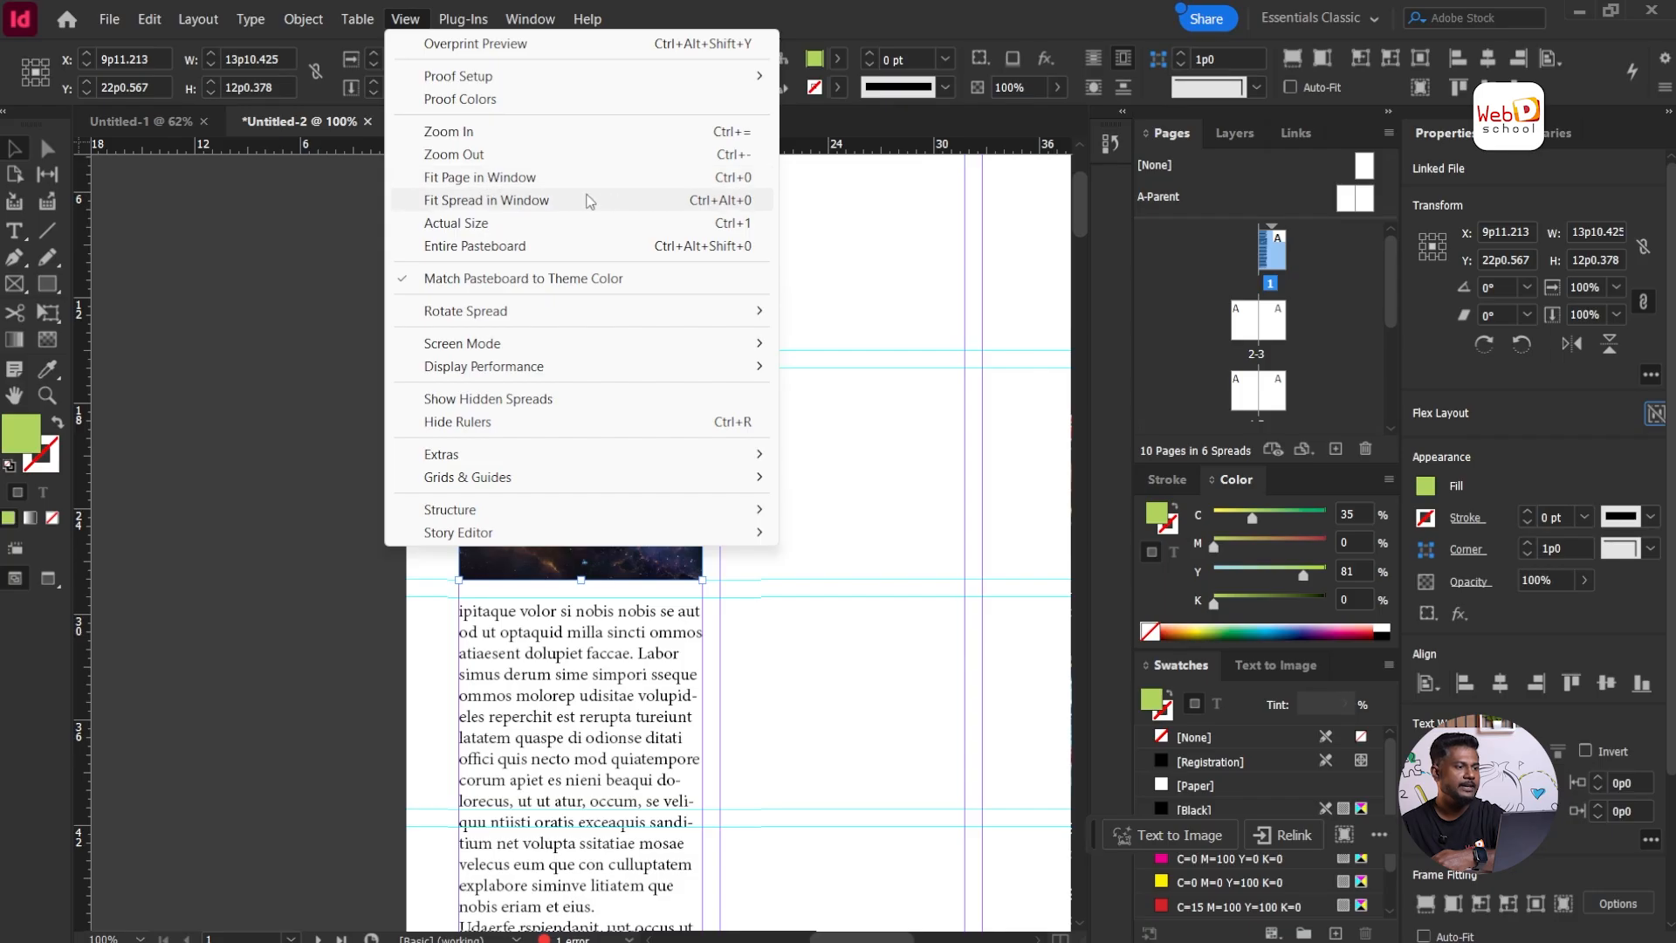
key("ctrl+0")
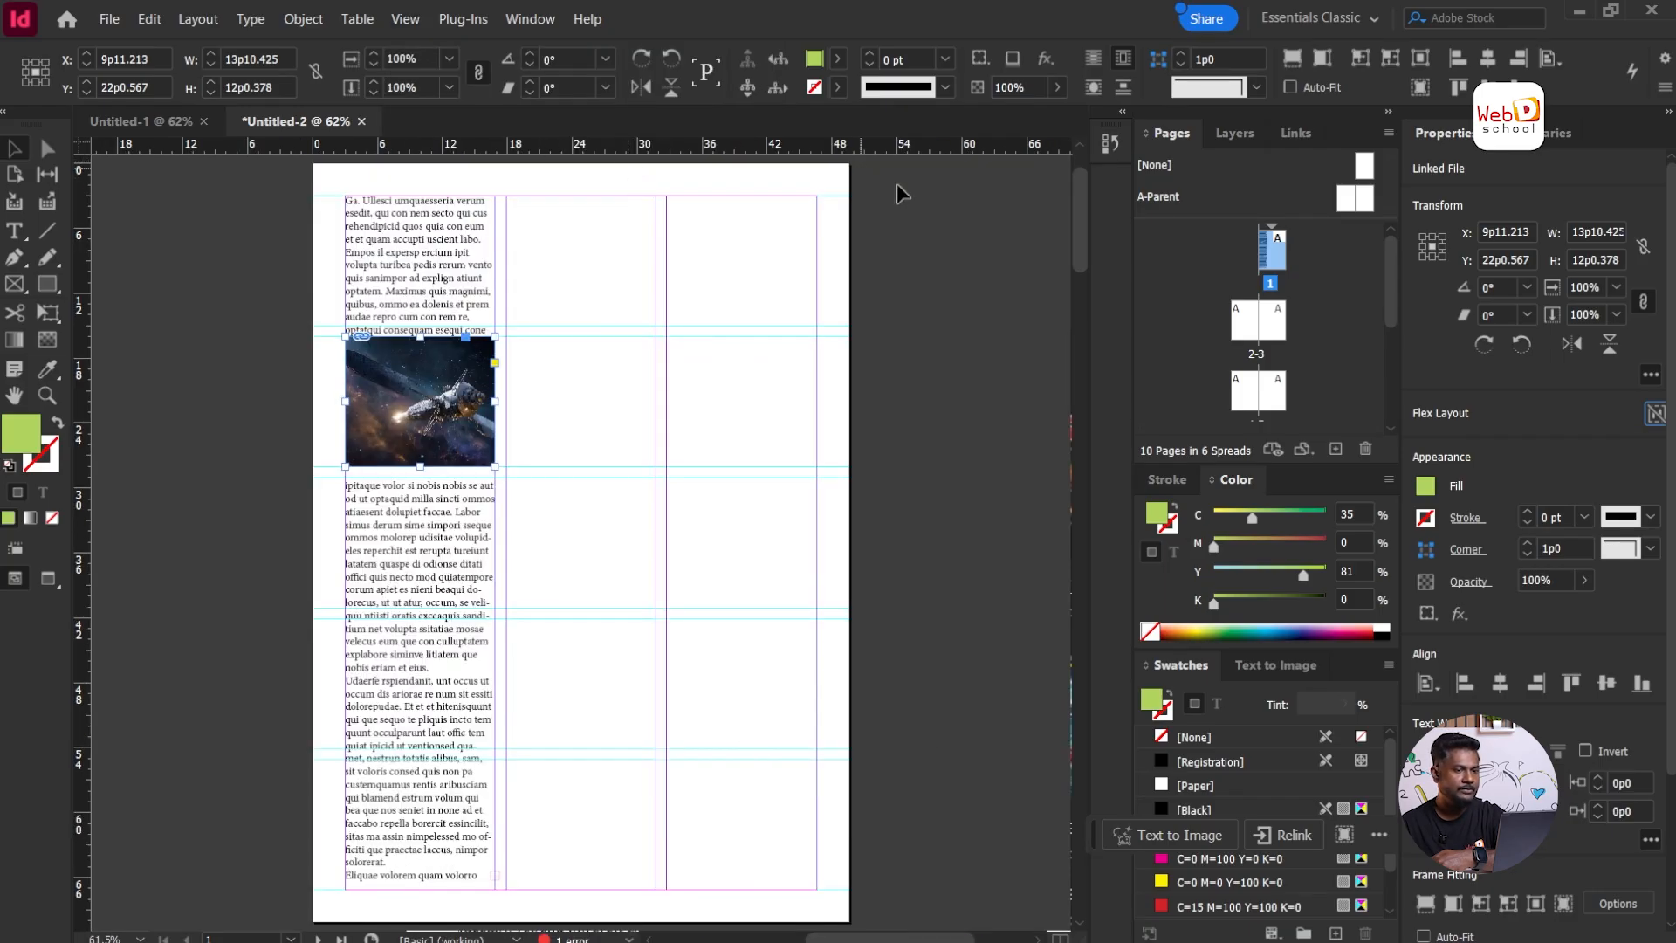
Step: Fit the spread of pages 2-3 in the window, and switch the view to actual size
double_click(1251, 333)
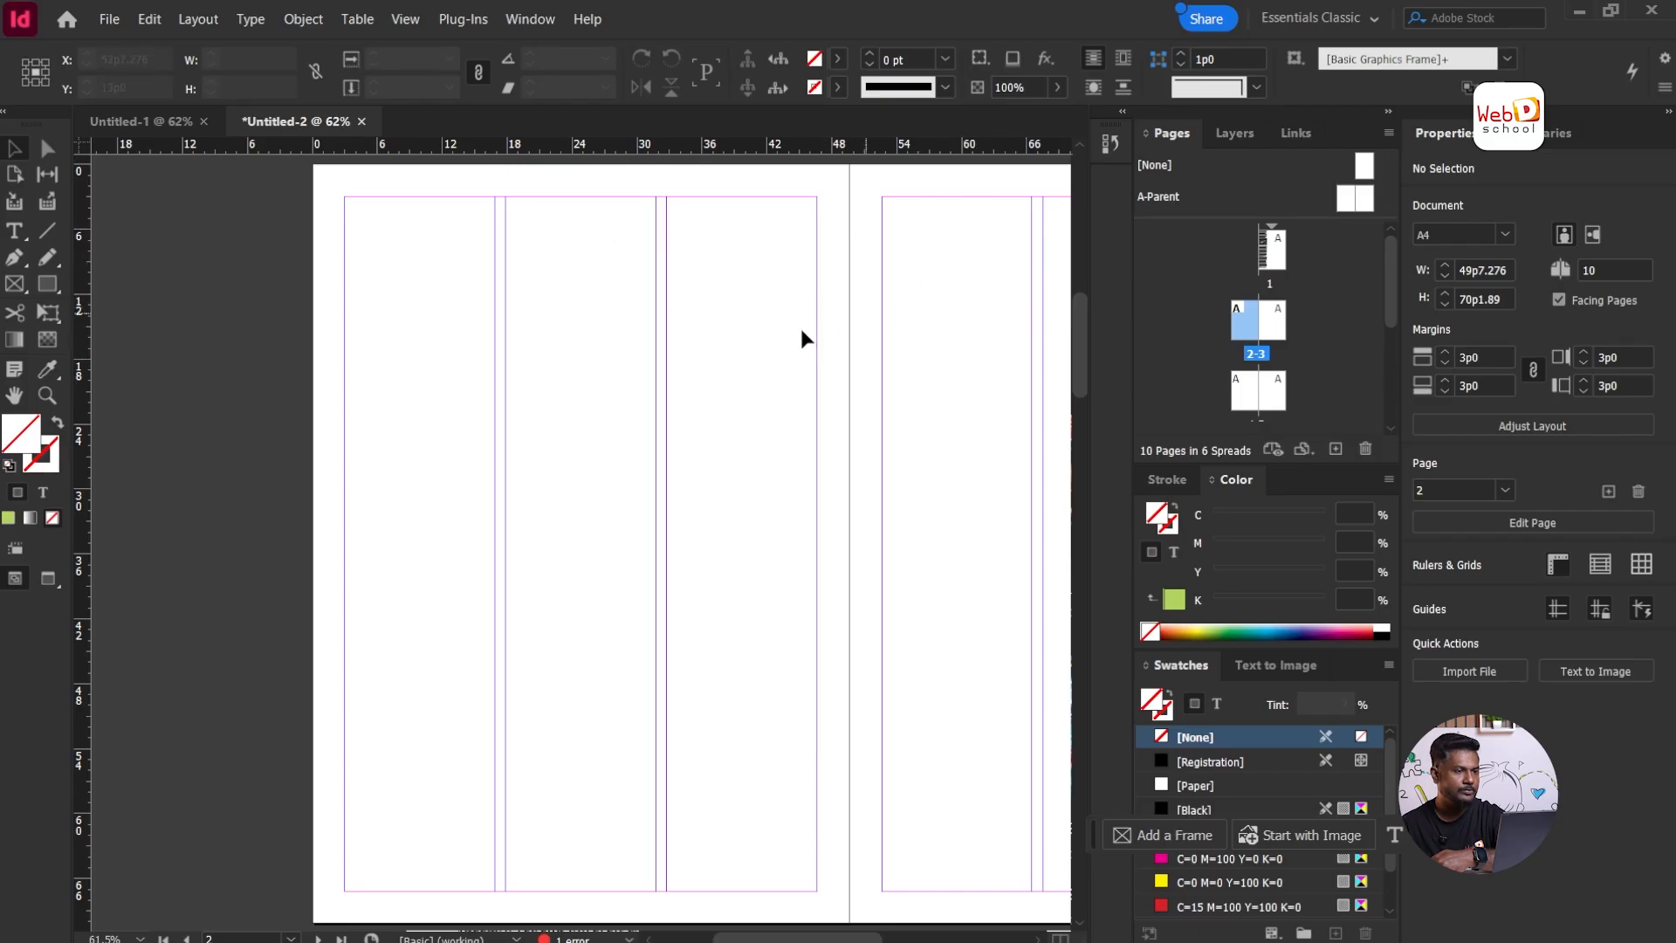
left_click(404, 20)
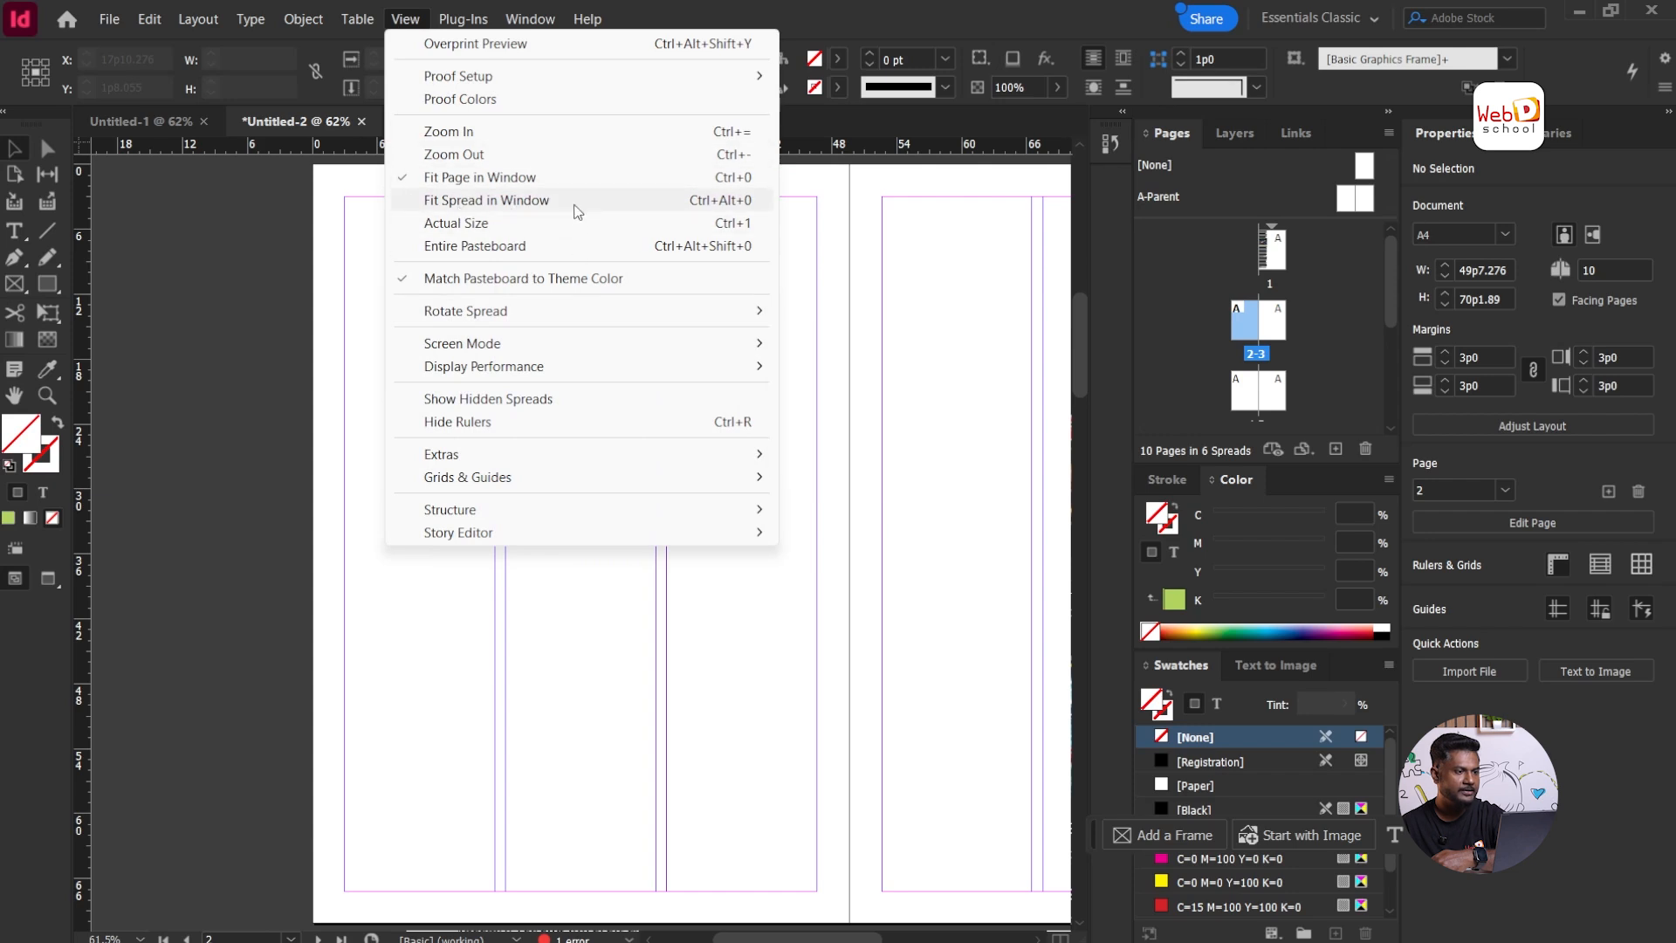
key("ctrl+alt+0")
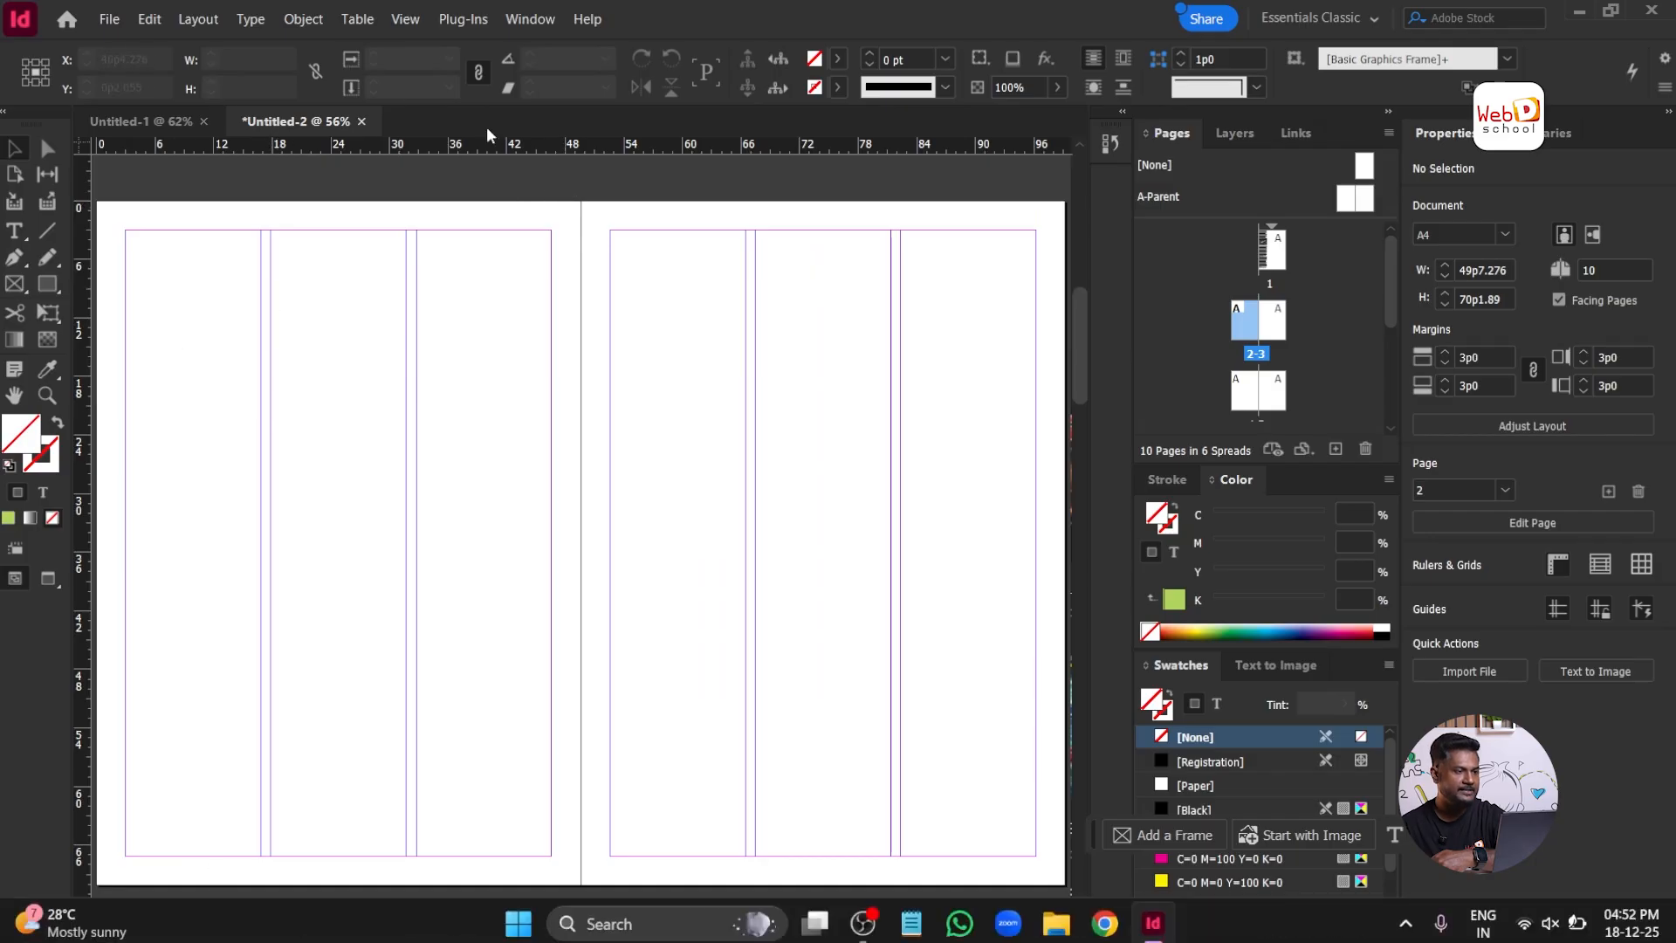
left_click(425, 27)
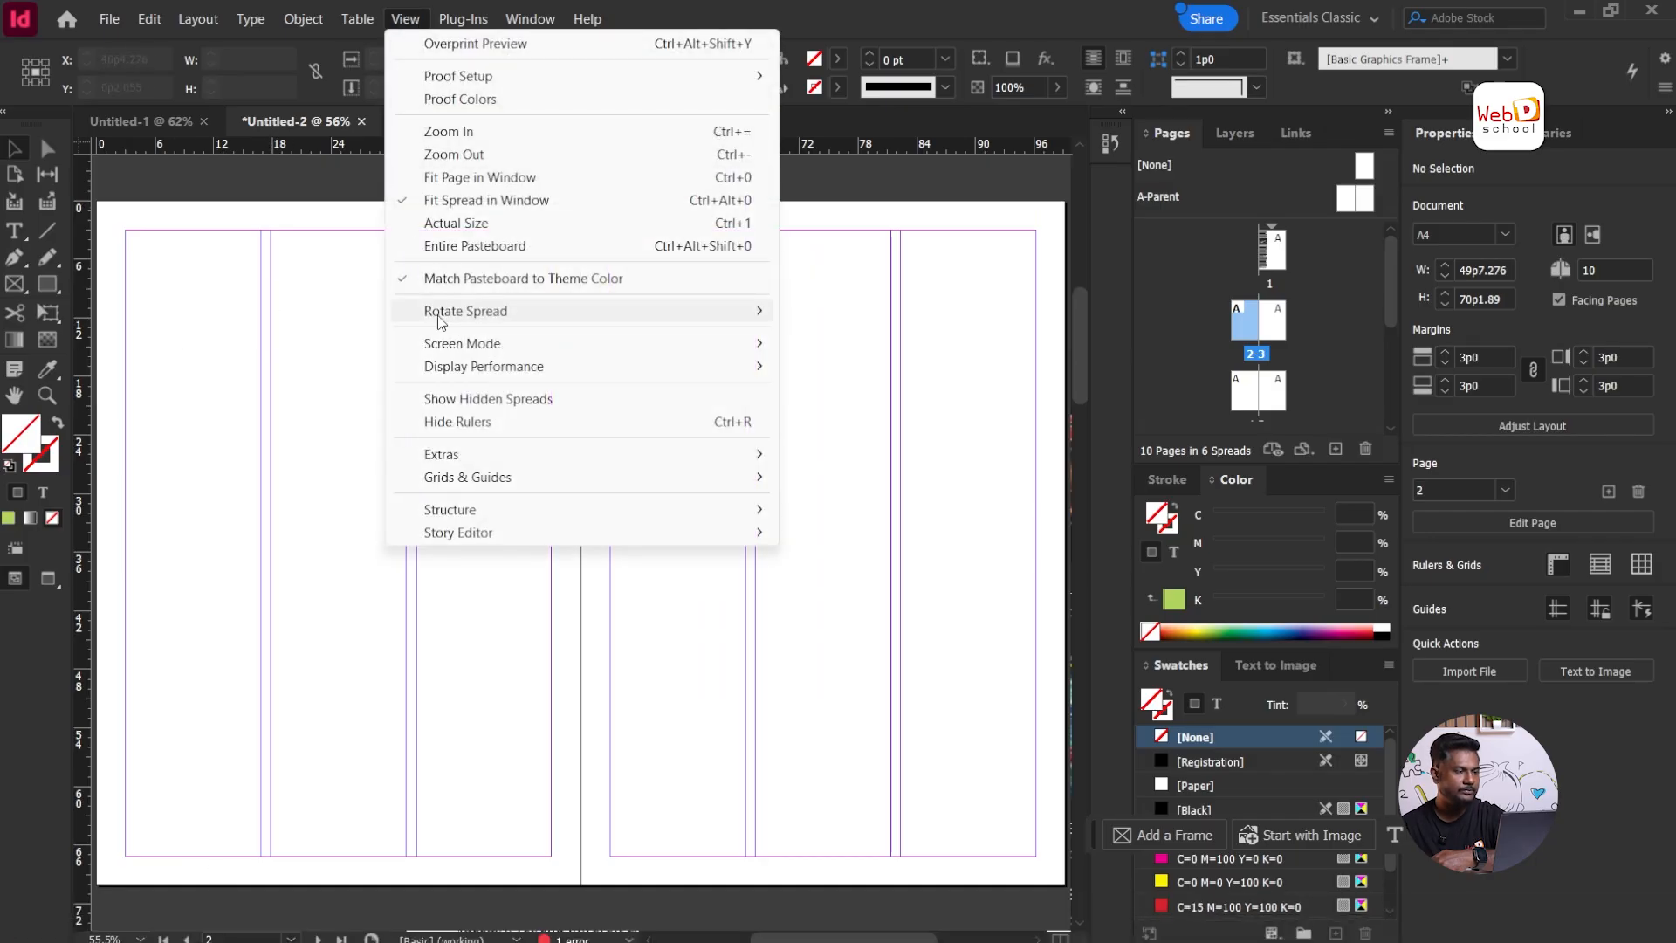
left_click(686, 220)
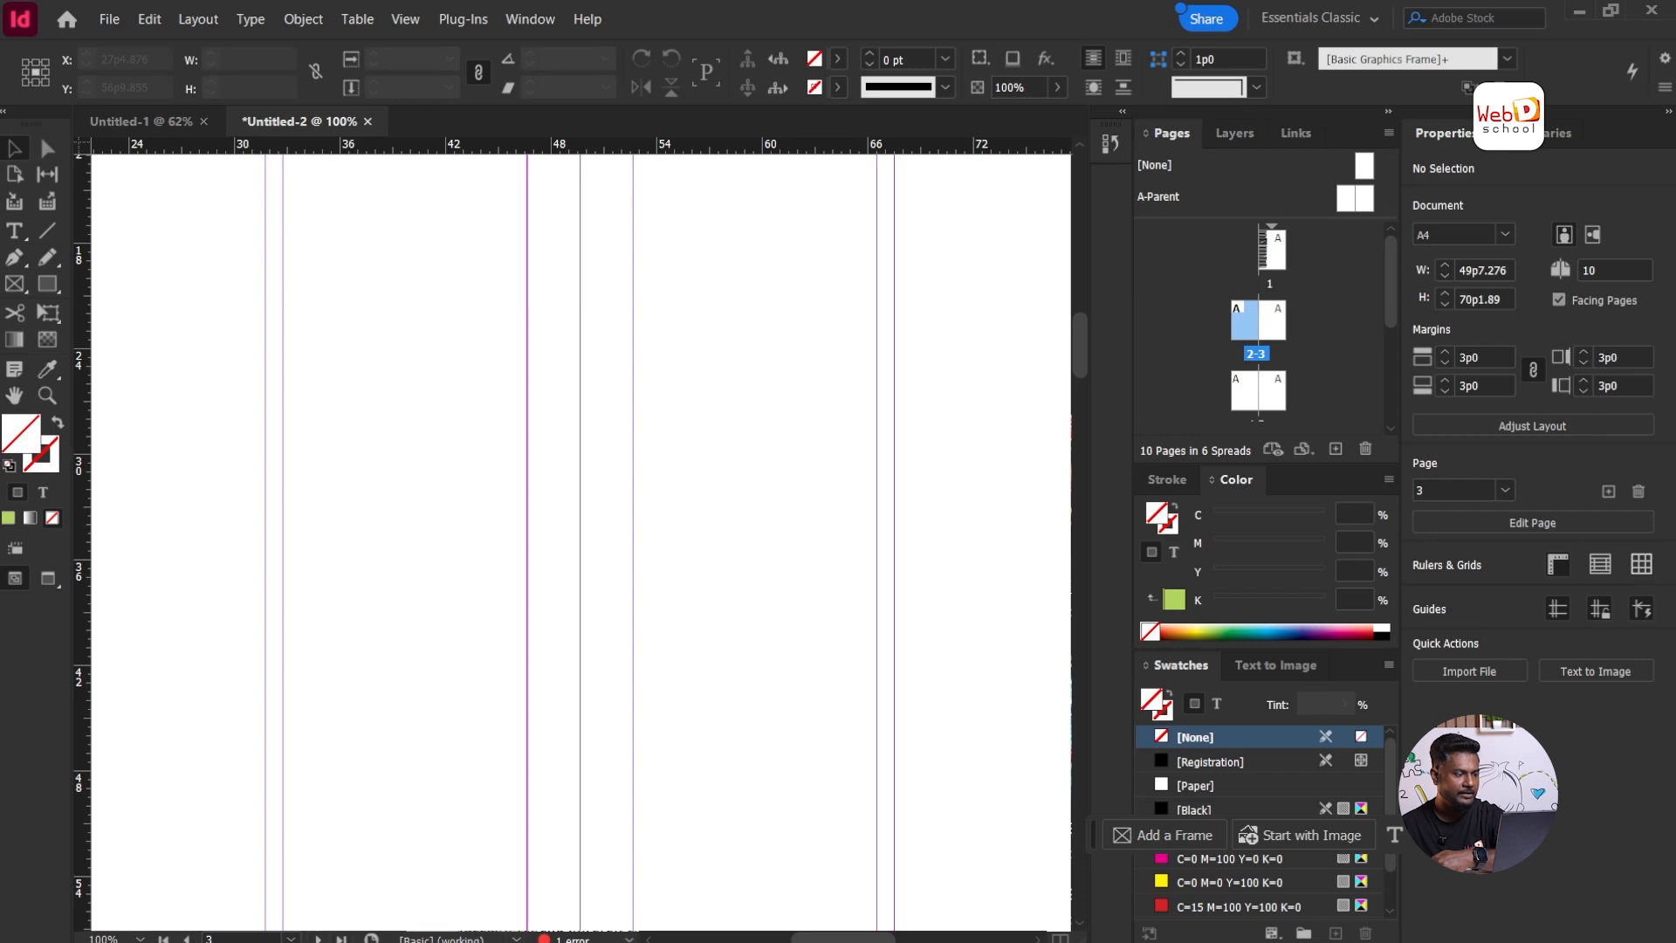
left_click(515, 939)
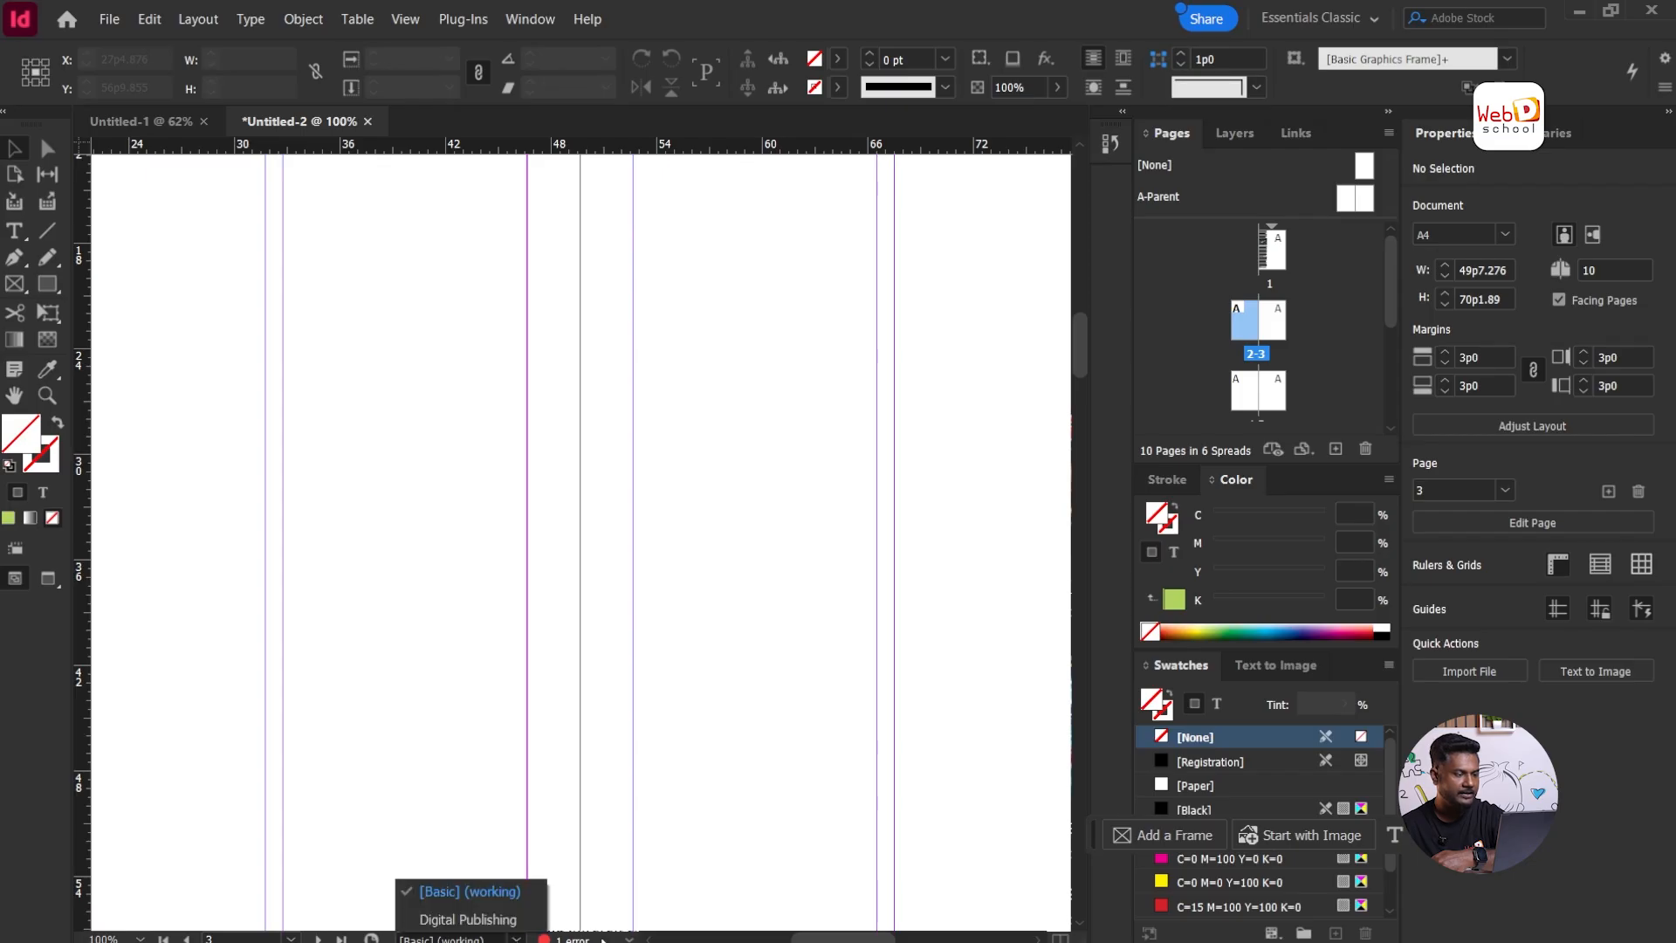
left_click(628, 940)
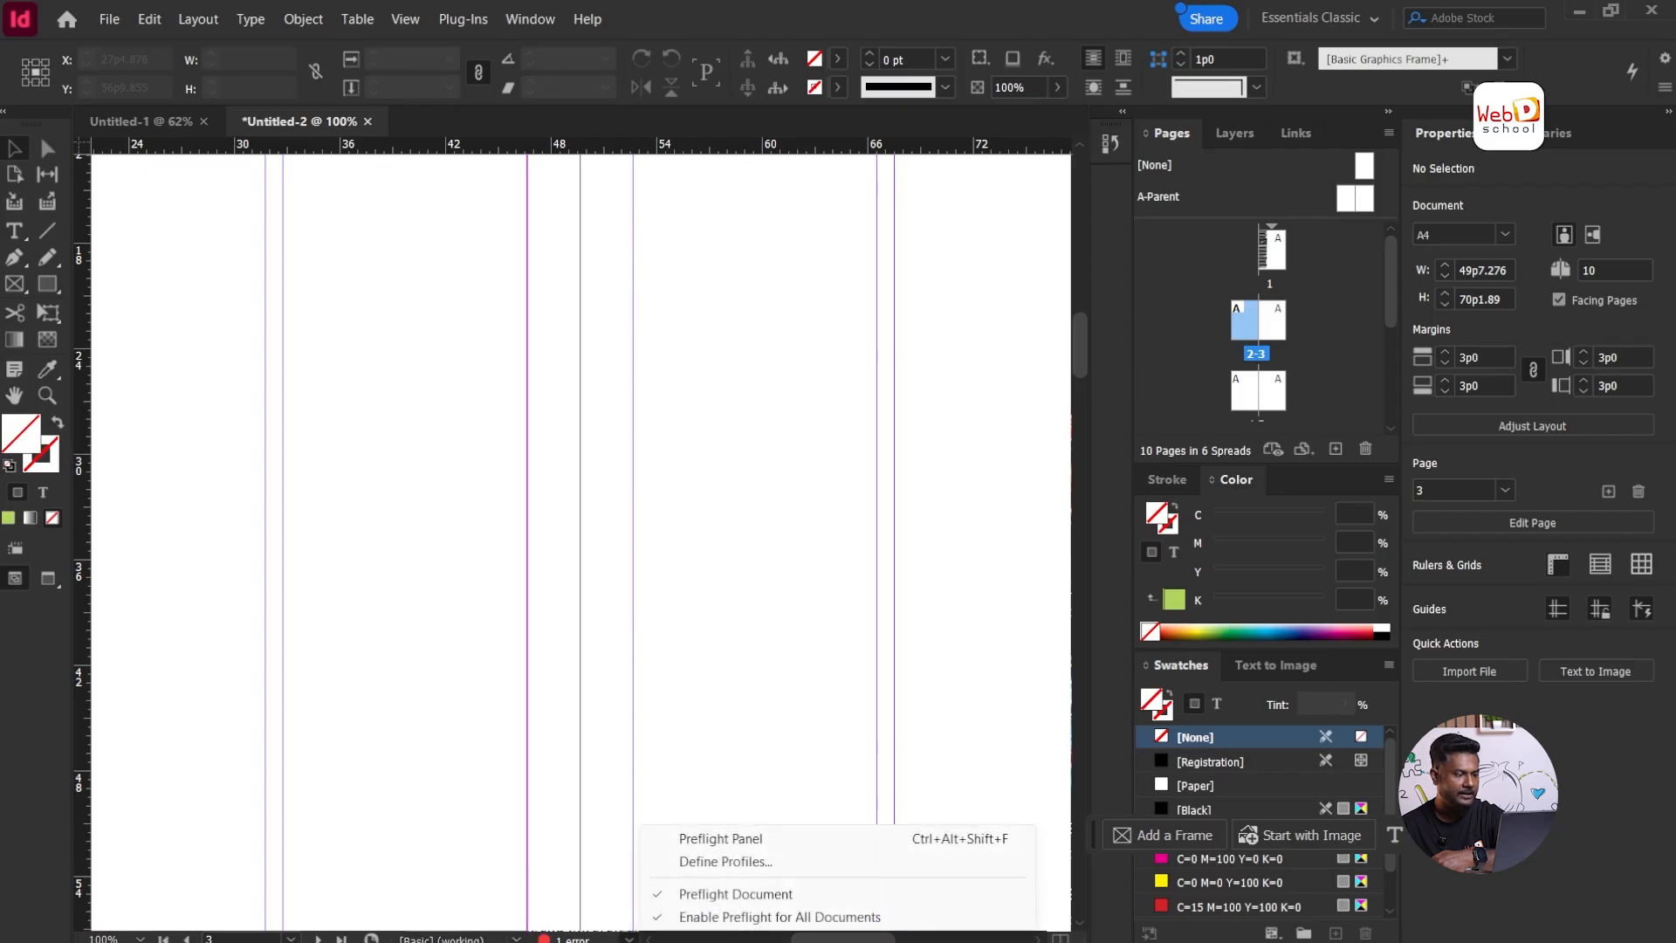
left_click(628, 939)
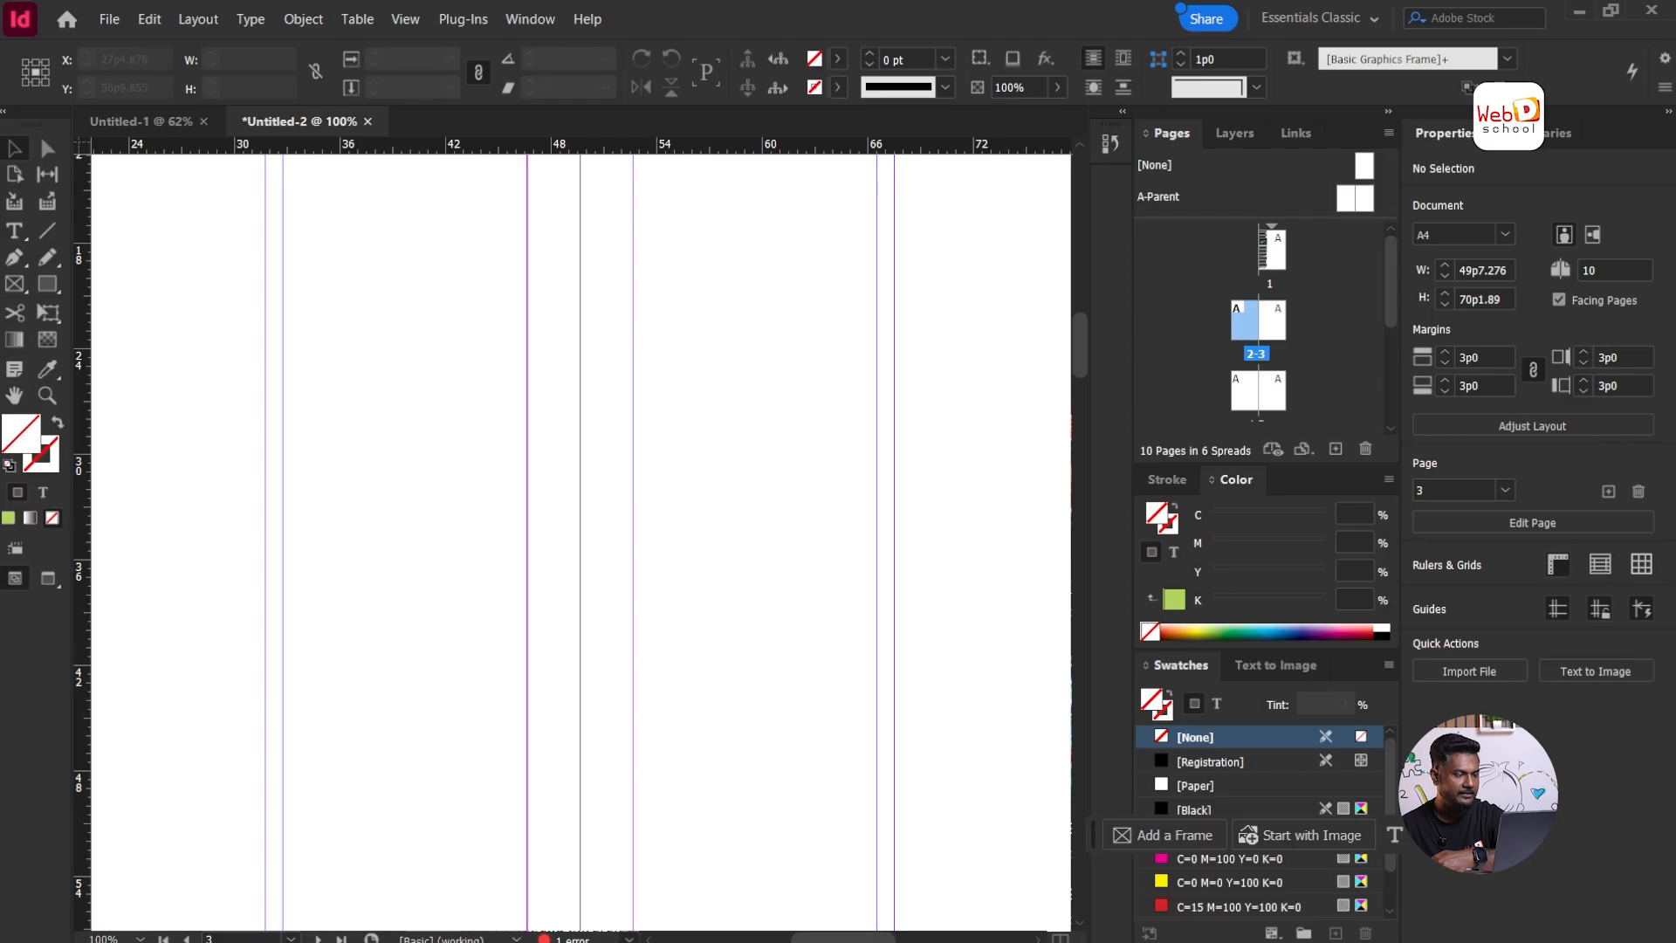
left_click(629, 939)
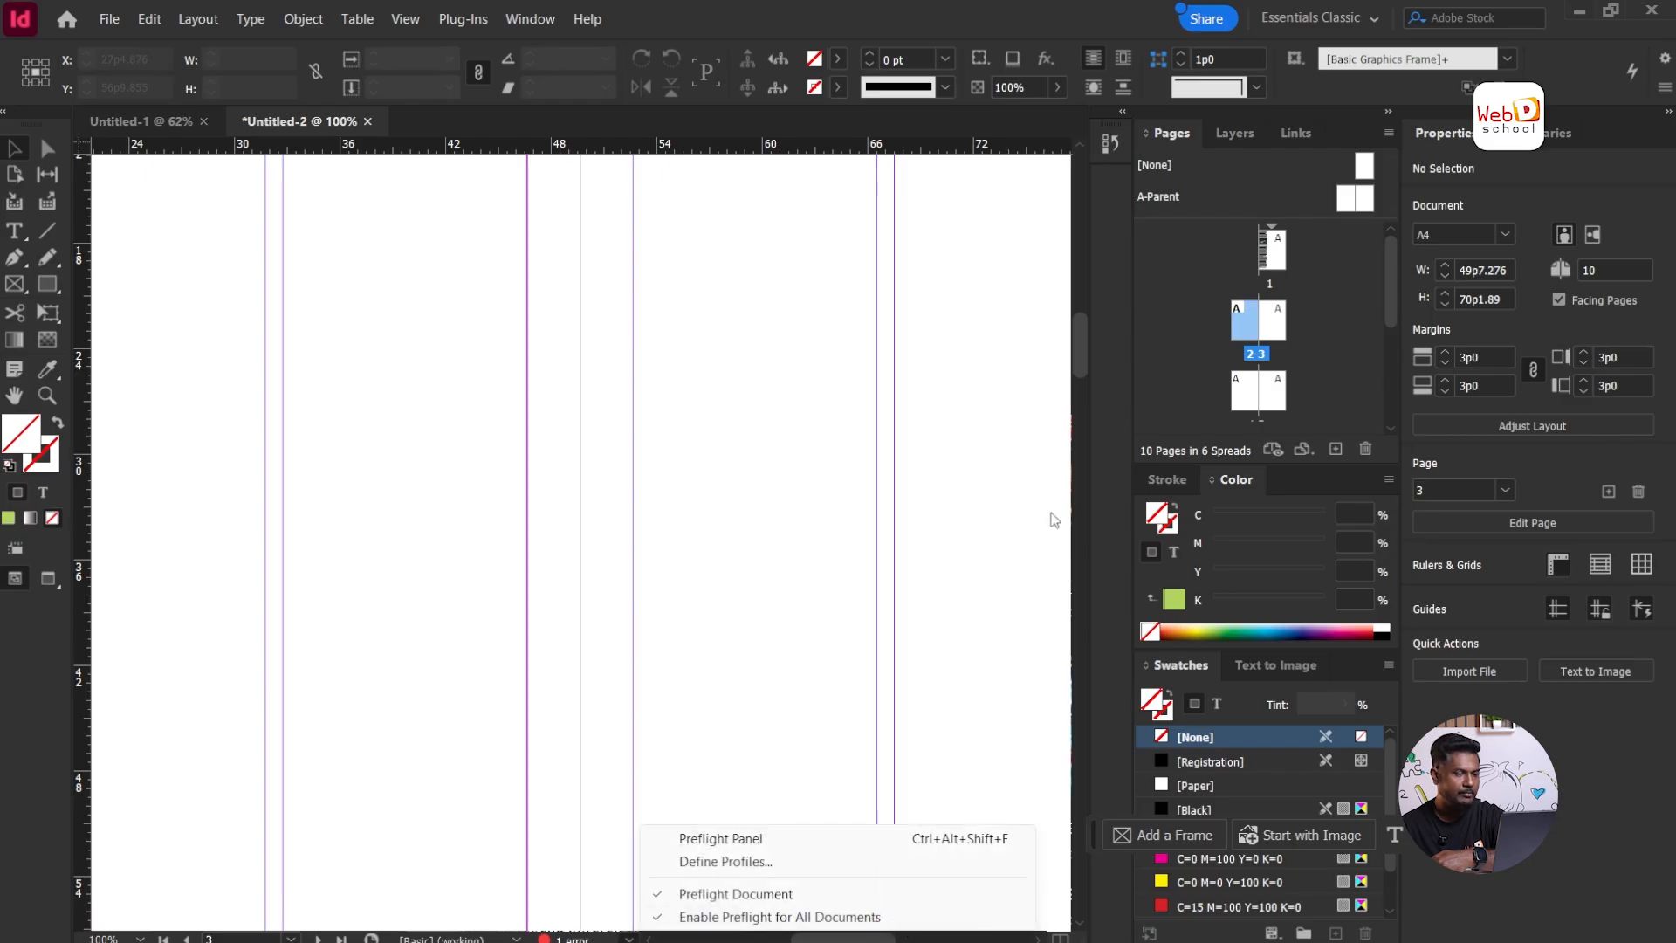
left_click(958, 382)
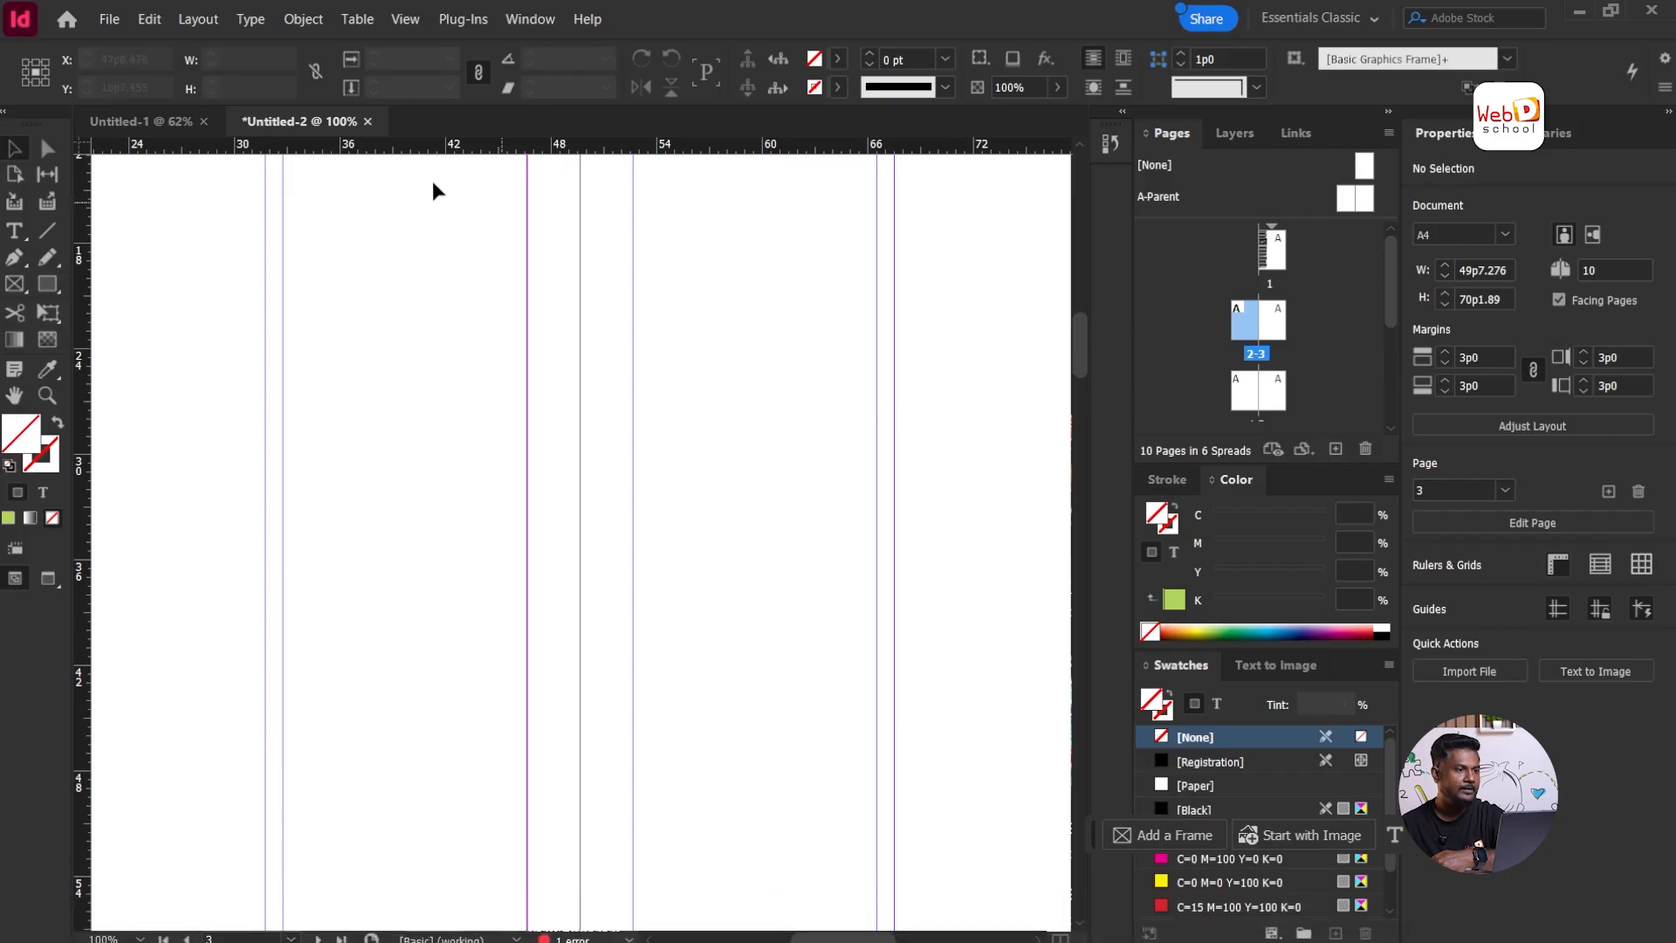
Step: Fit page 3 in the window and look over the list of available panels
left_click(394, 22)
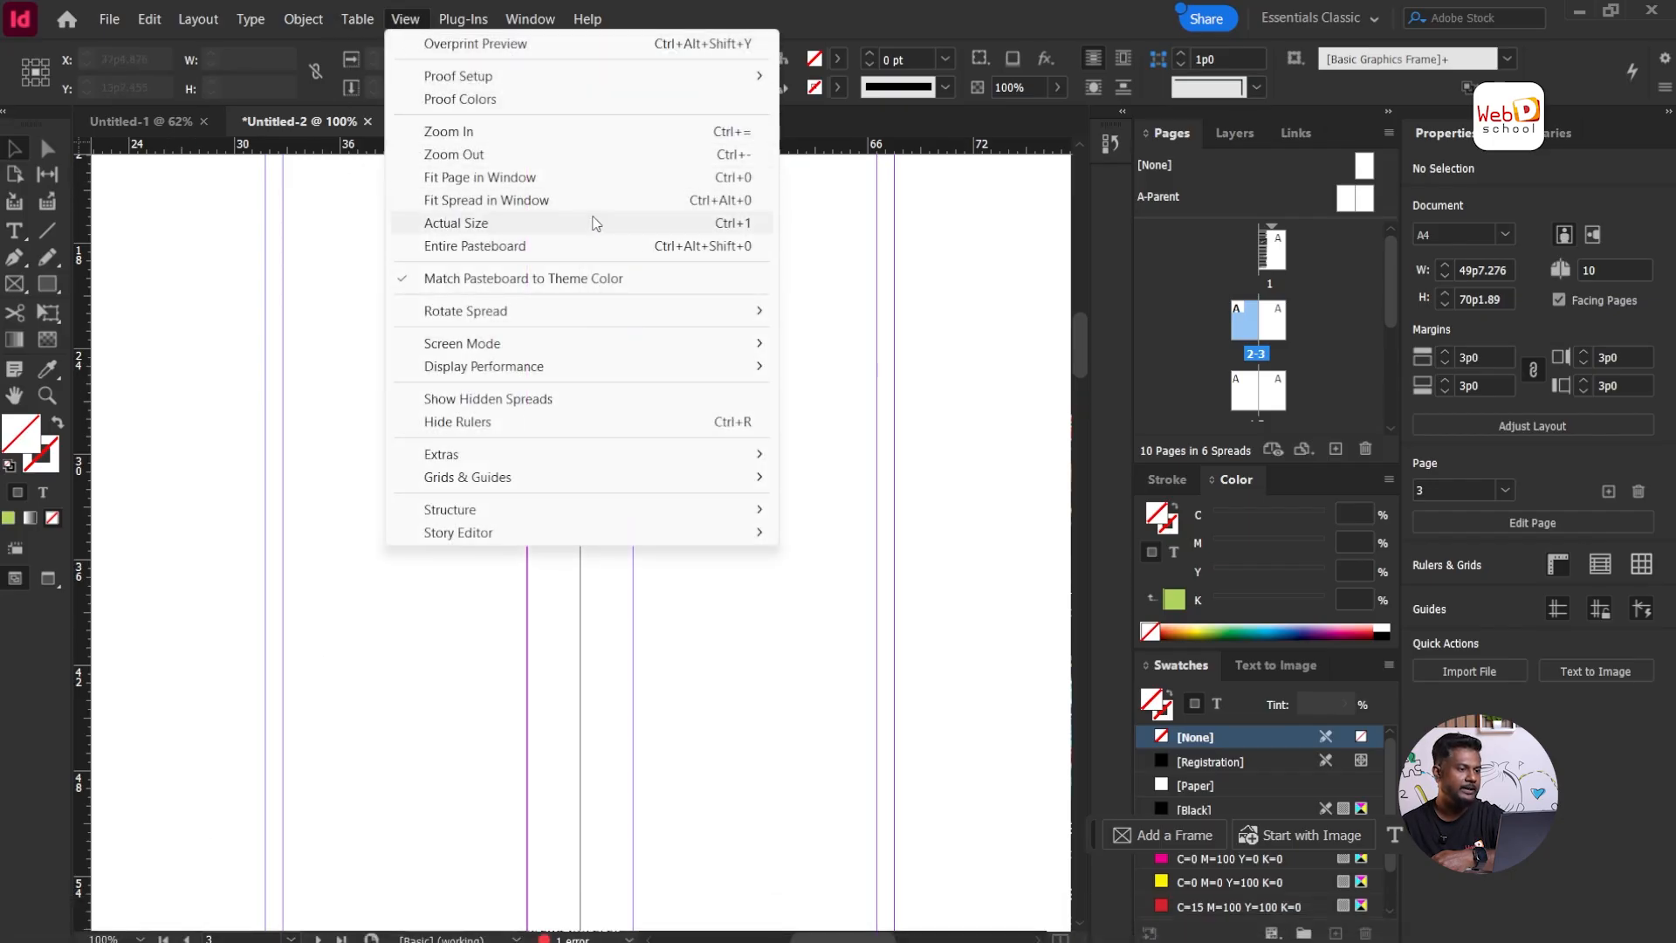
left_click(753, 176)
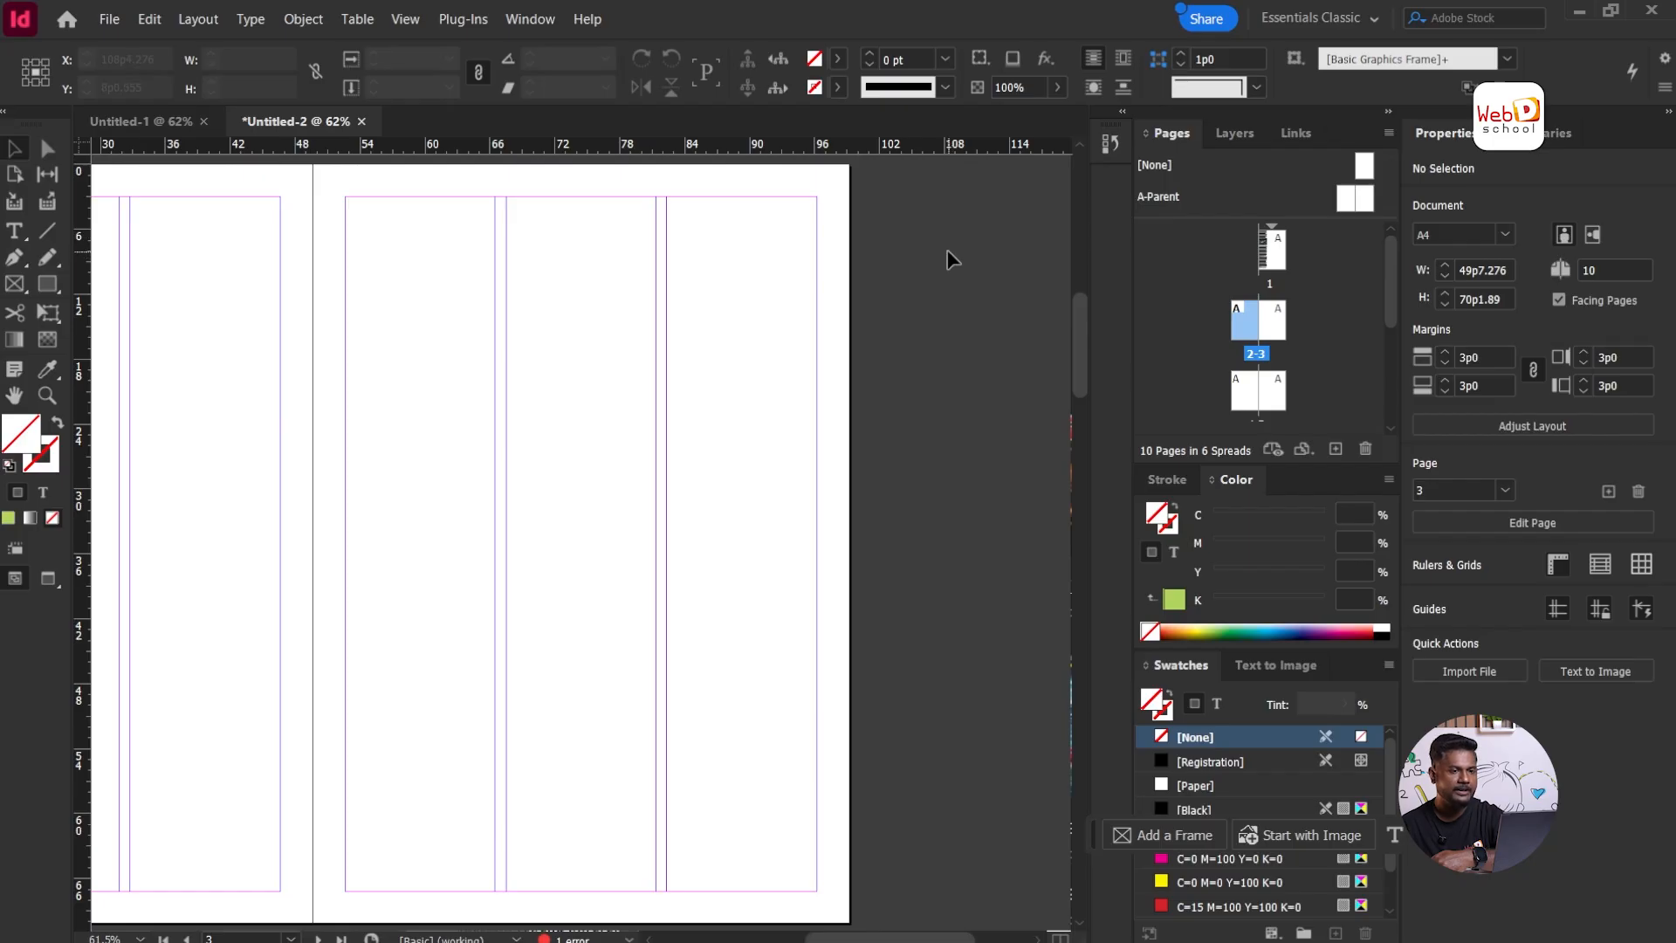
left_click(526, 20)
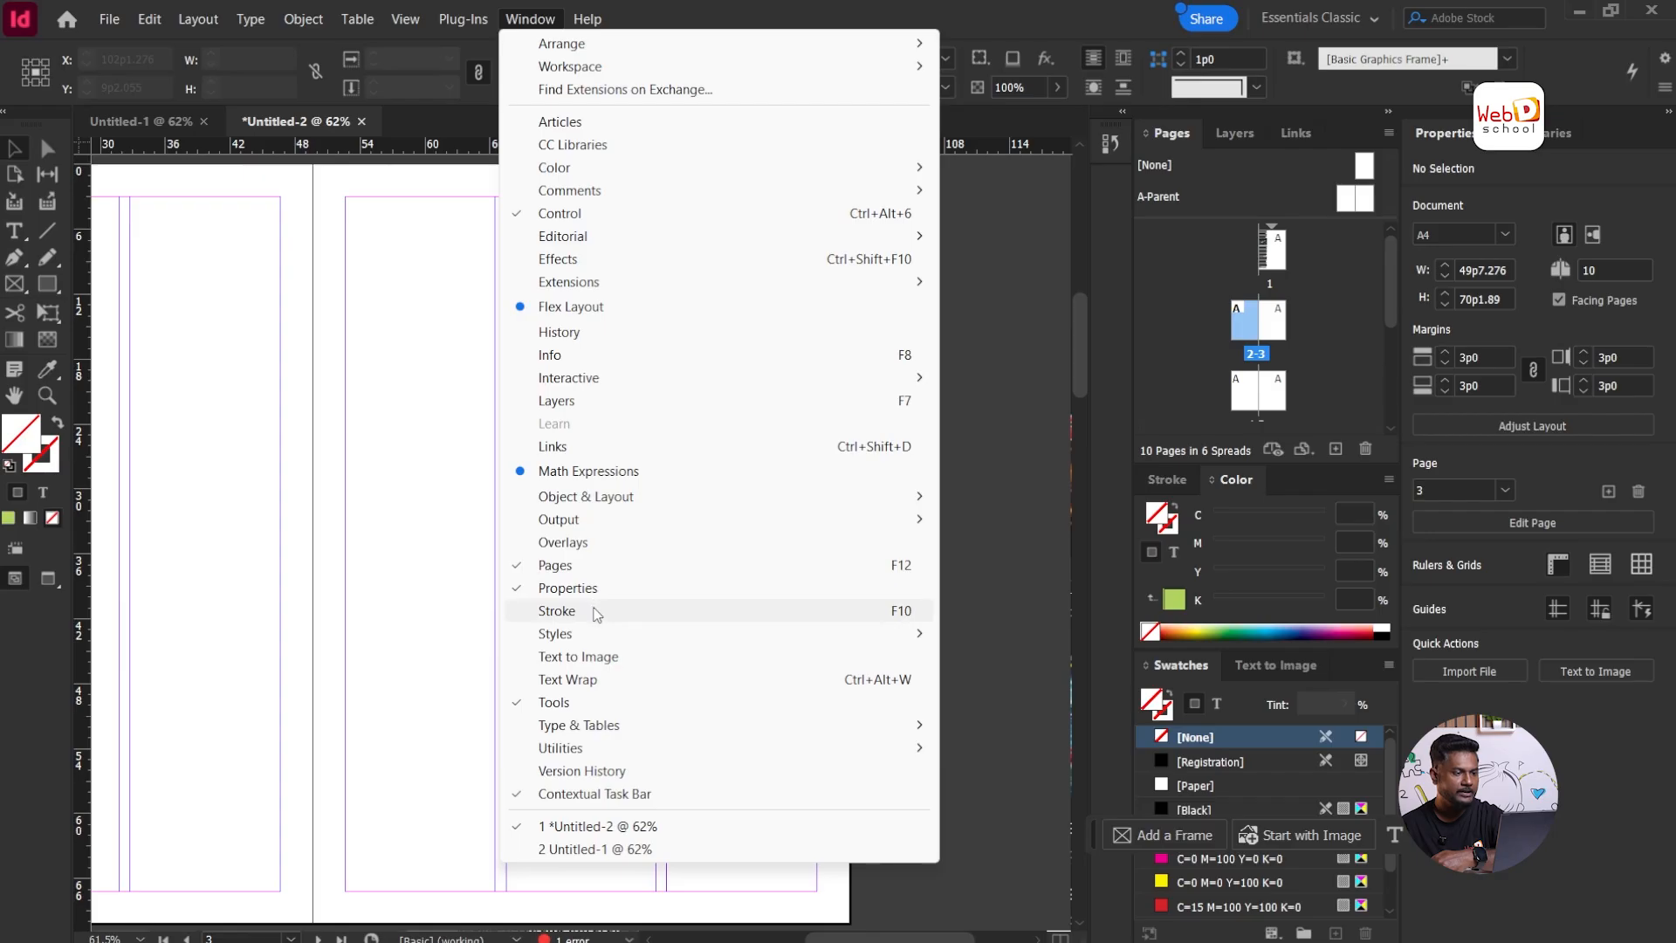
left_click(999, 8)
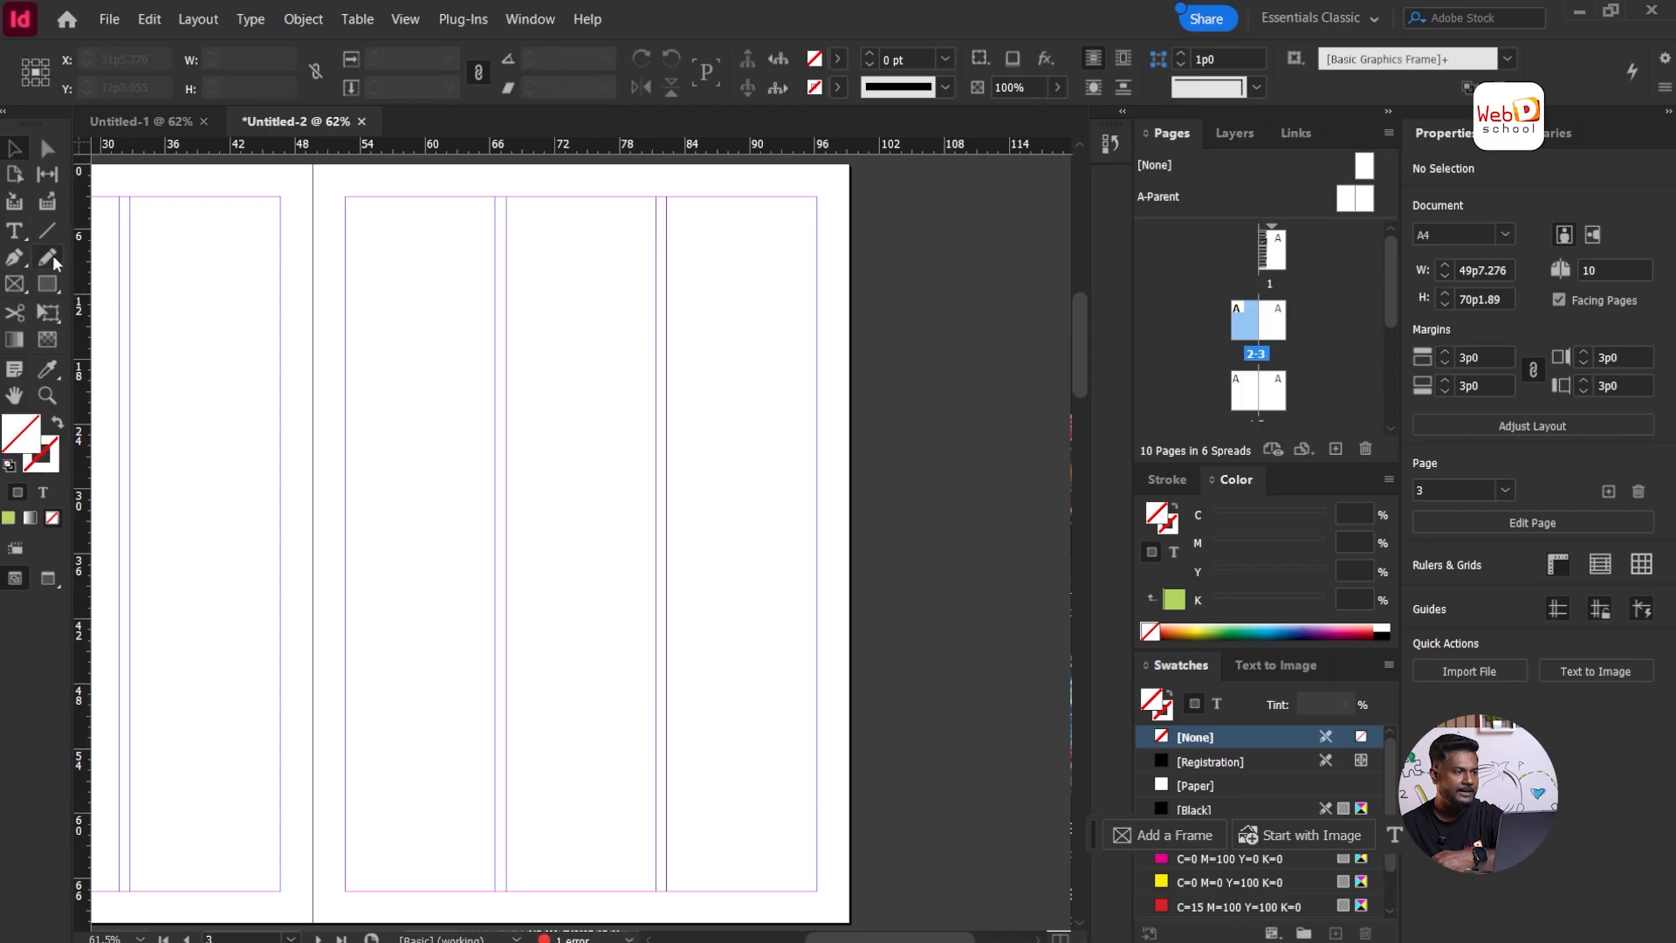
Step: Bring page 2 into view and return to page 1
left_click(743, 933)
left_click_drag(742, 934, 796, 934)
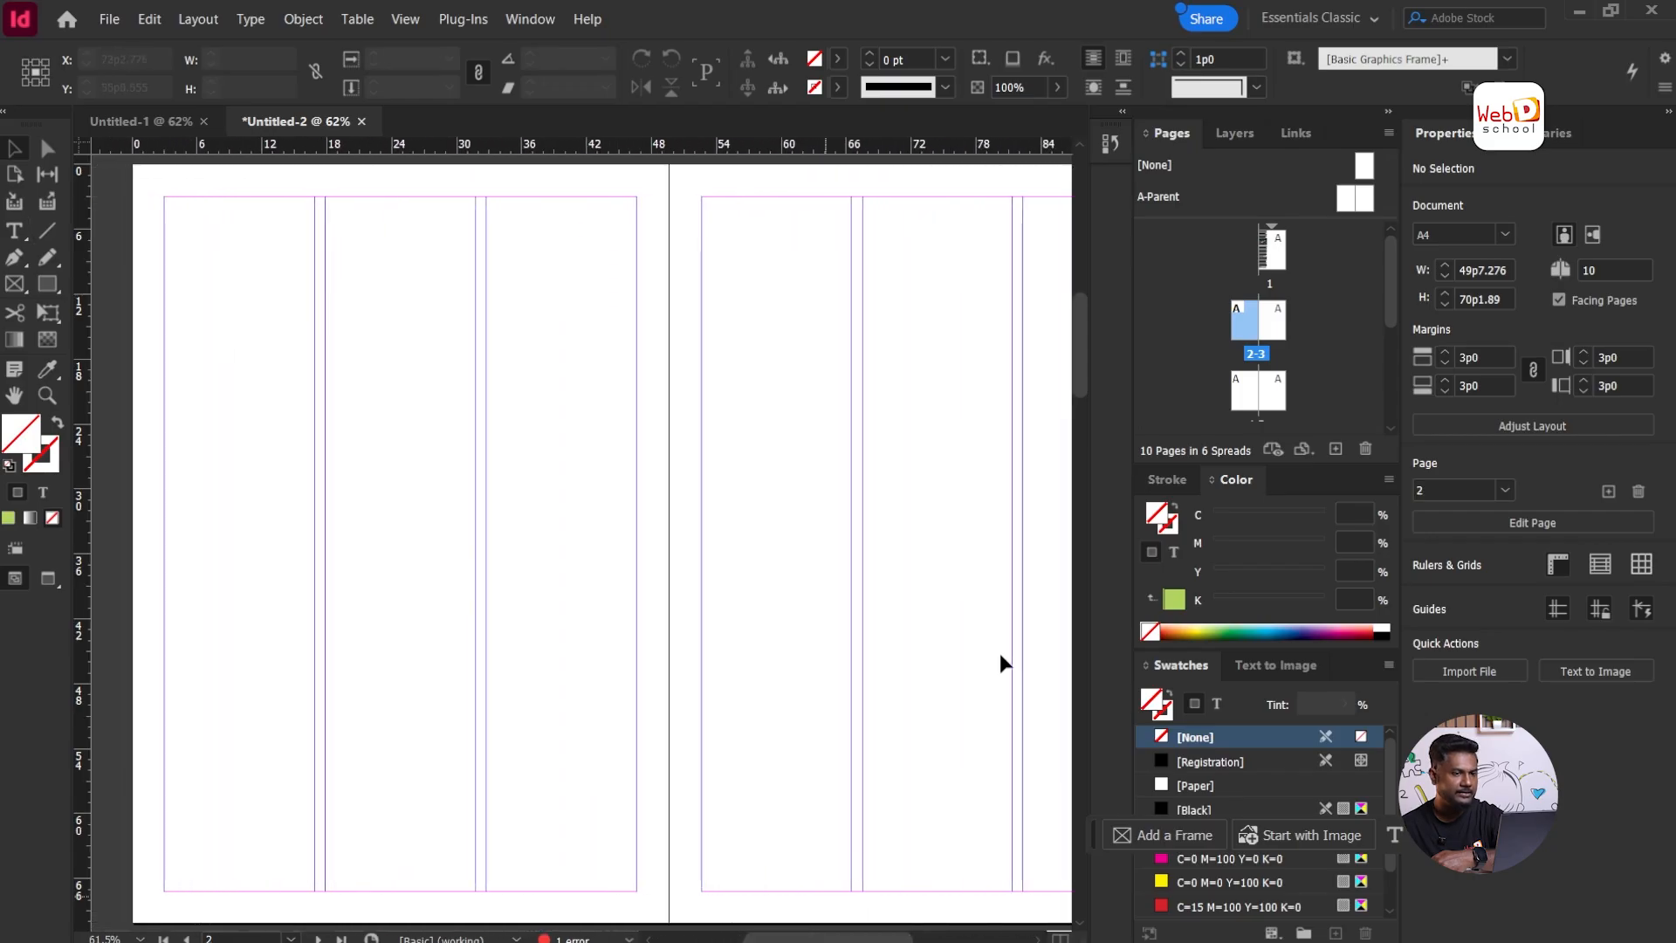
double_click(1273, 261)
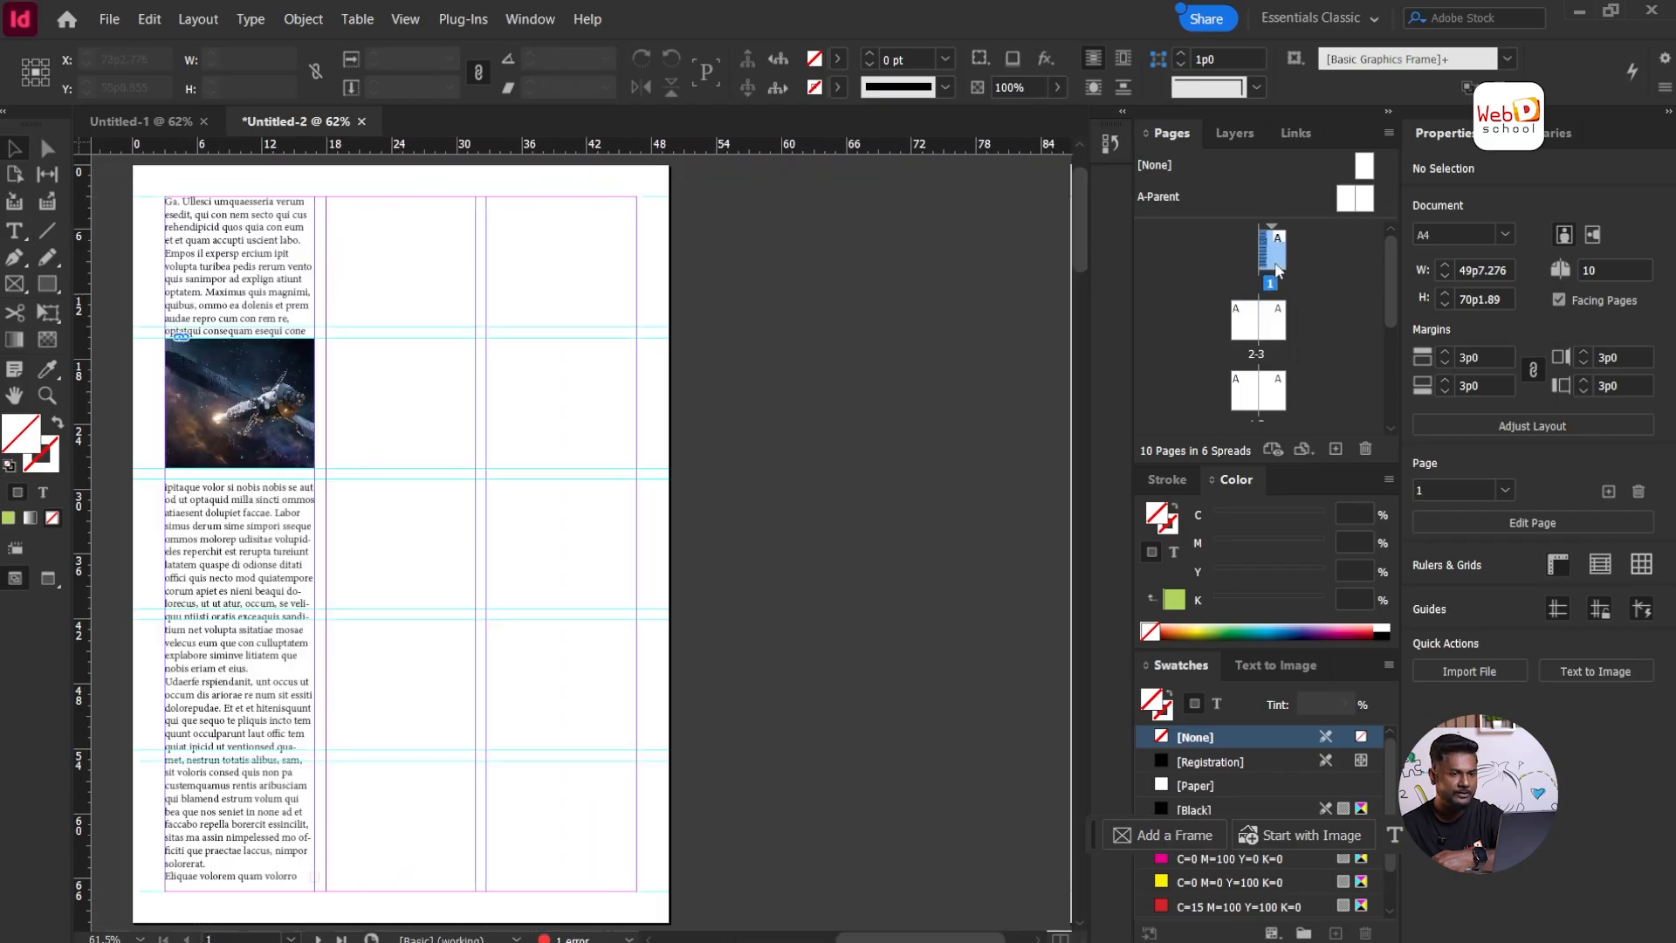
Step: Examine the properties of the first column's text frame and the probe image, moving the contextual task bar clear of the swatches
left_click(249, 260)
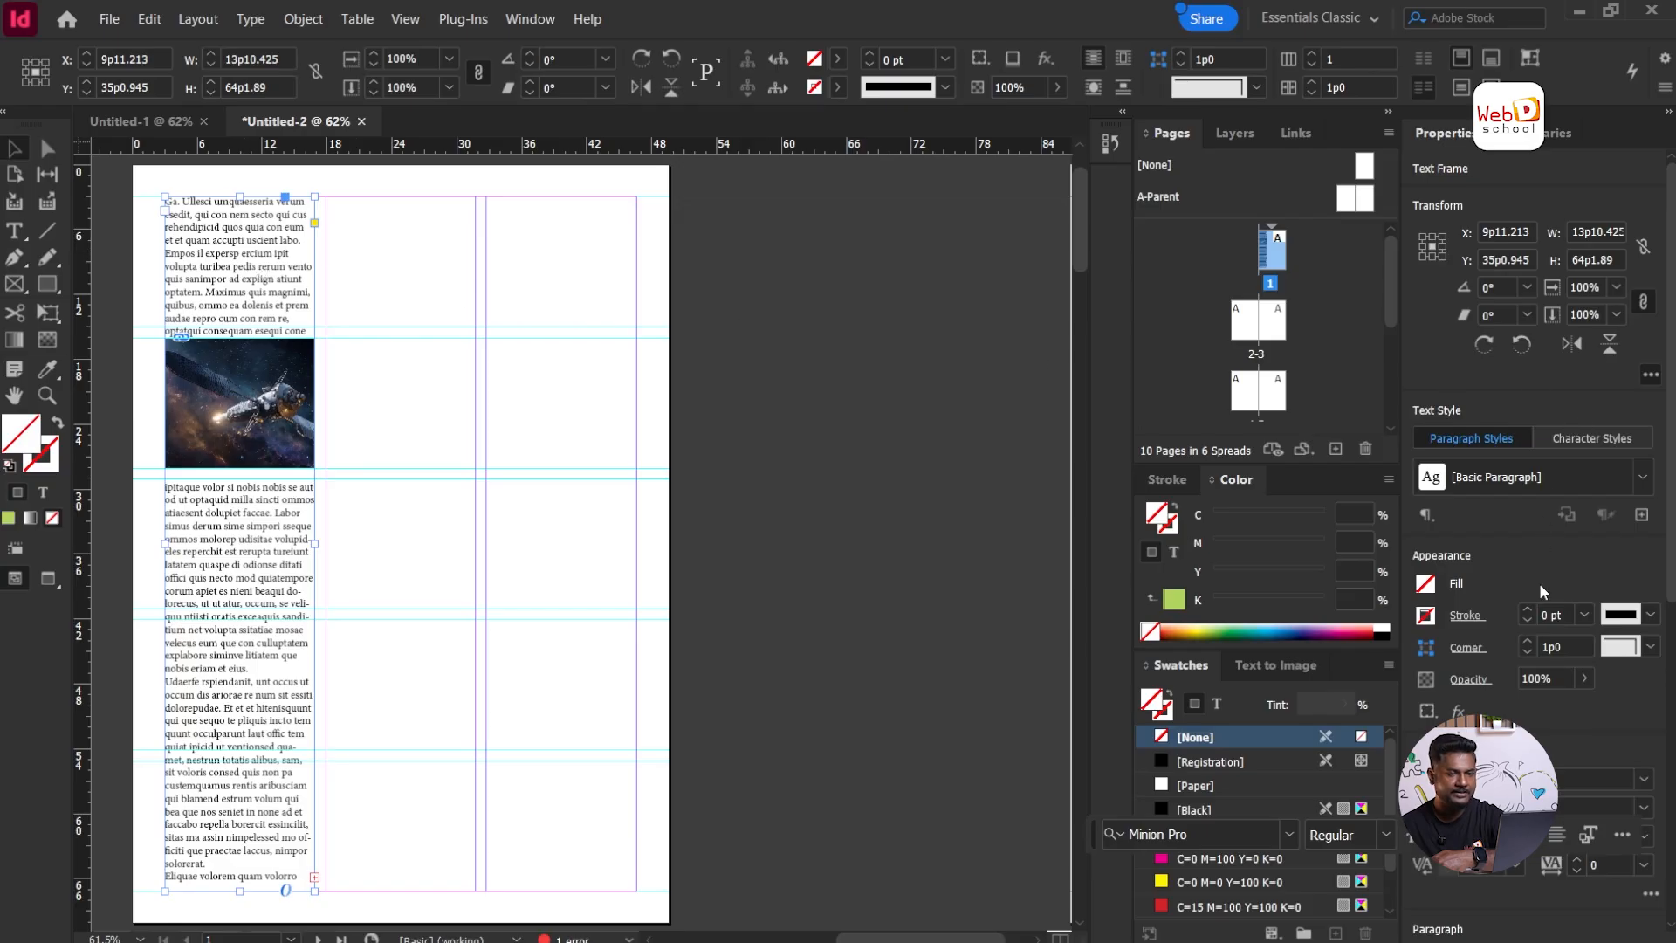
scroll(1502, 646, "down", 3)
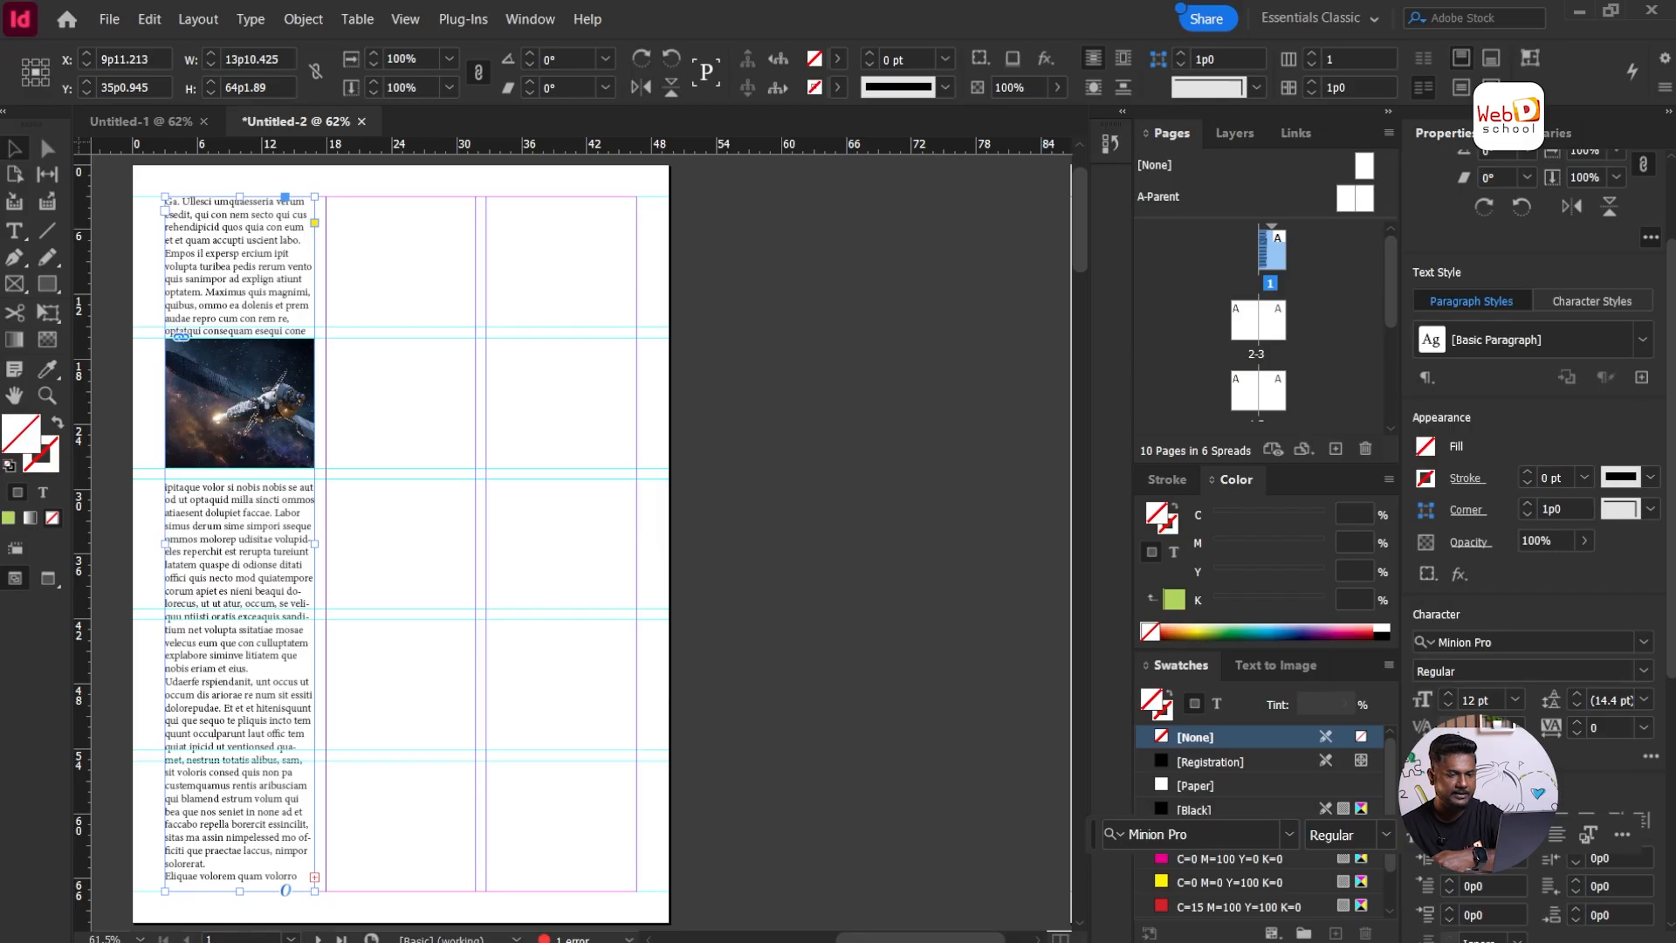
left_click_drag(1095, 849, 1008, 939)
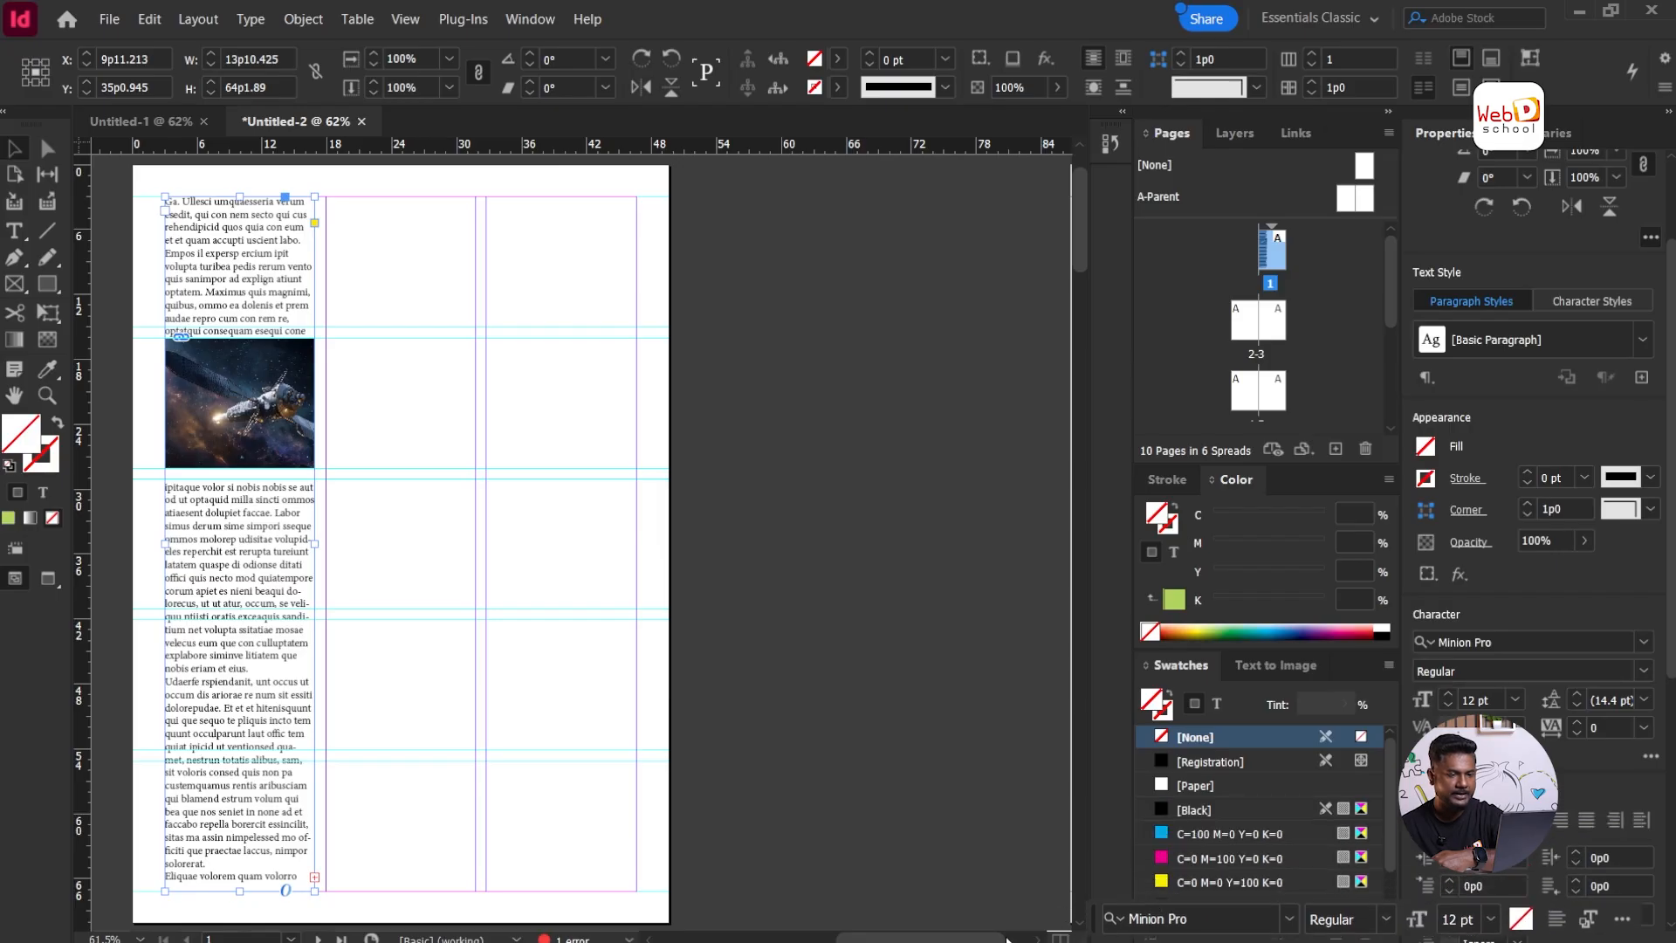
scroll(1582, 585, "down", 3)
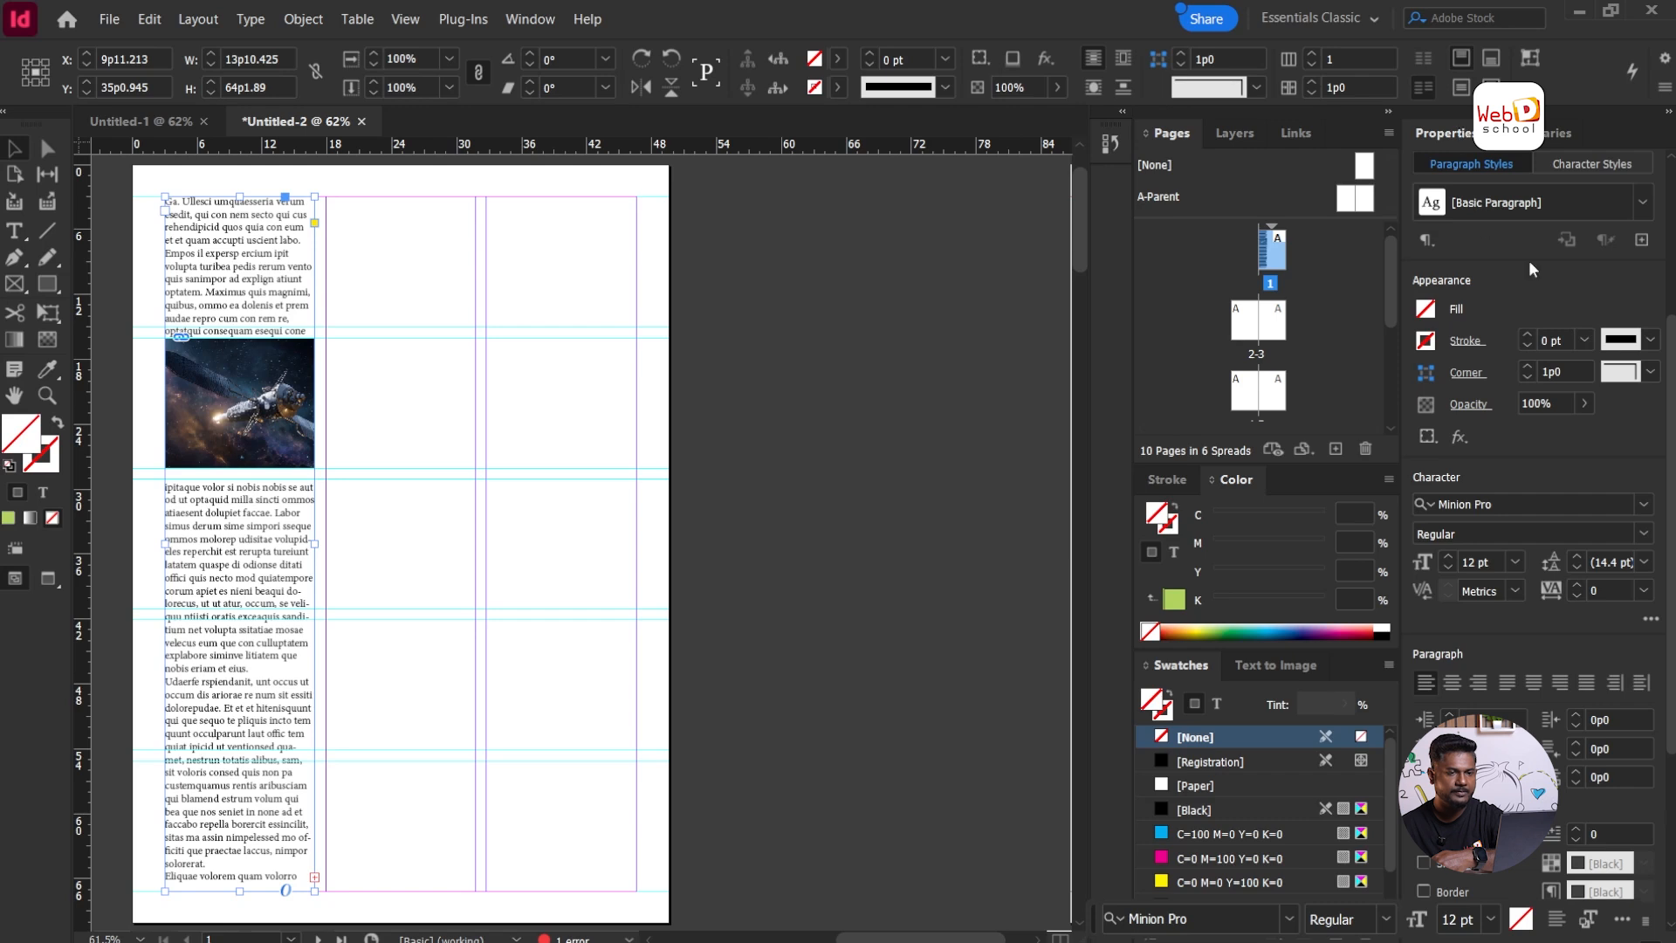
scroll(1621, 278, "up", 6)
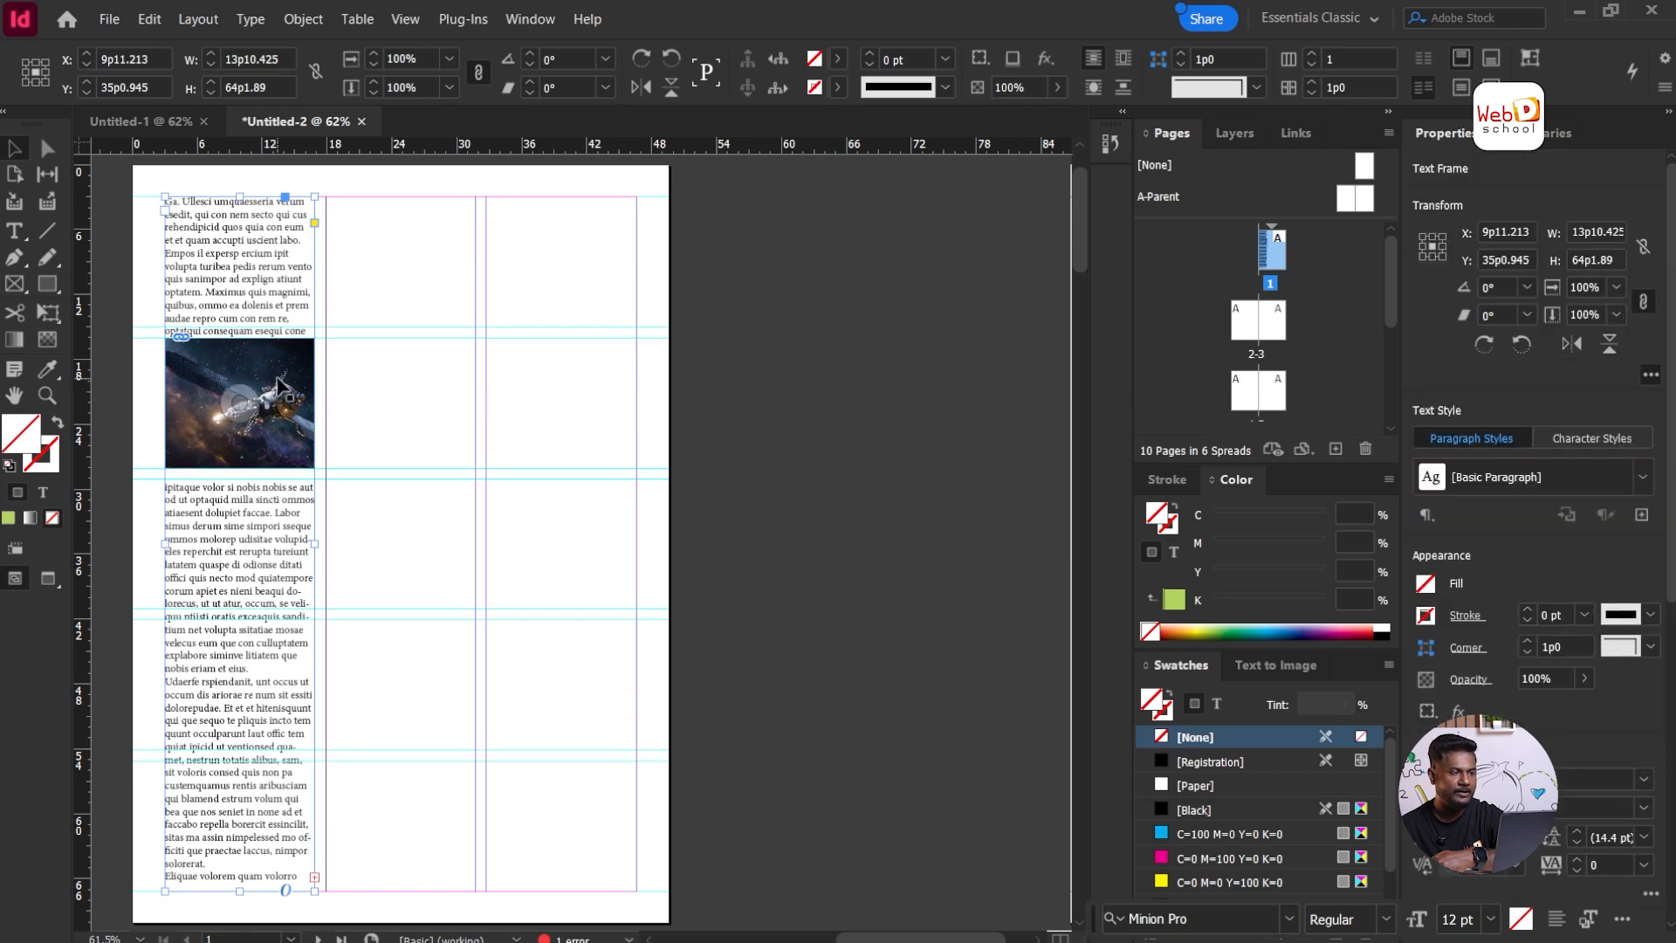
left_click(292, 401)
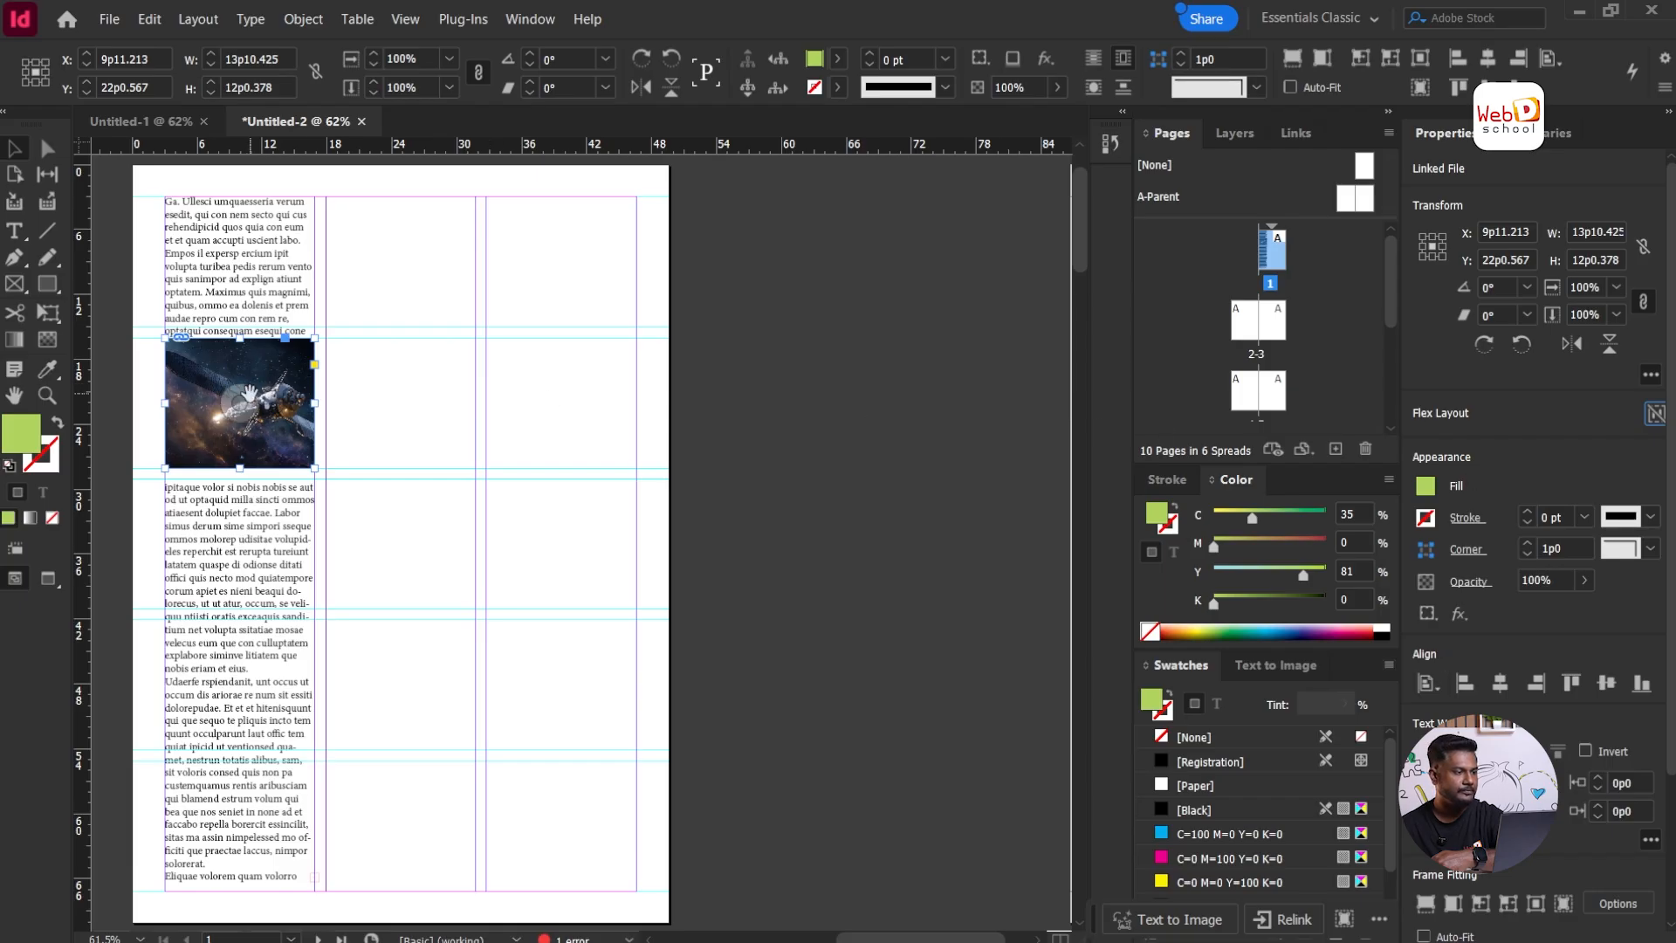
Step: Thread the first column's overset text into a new text frame filling the second column
left_click(274, 657)
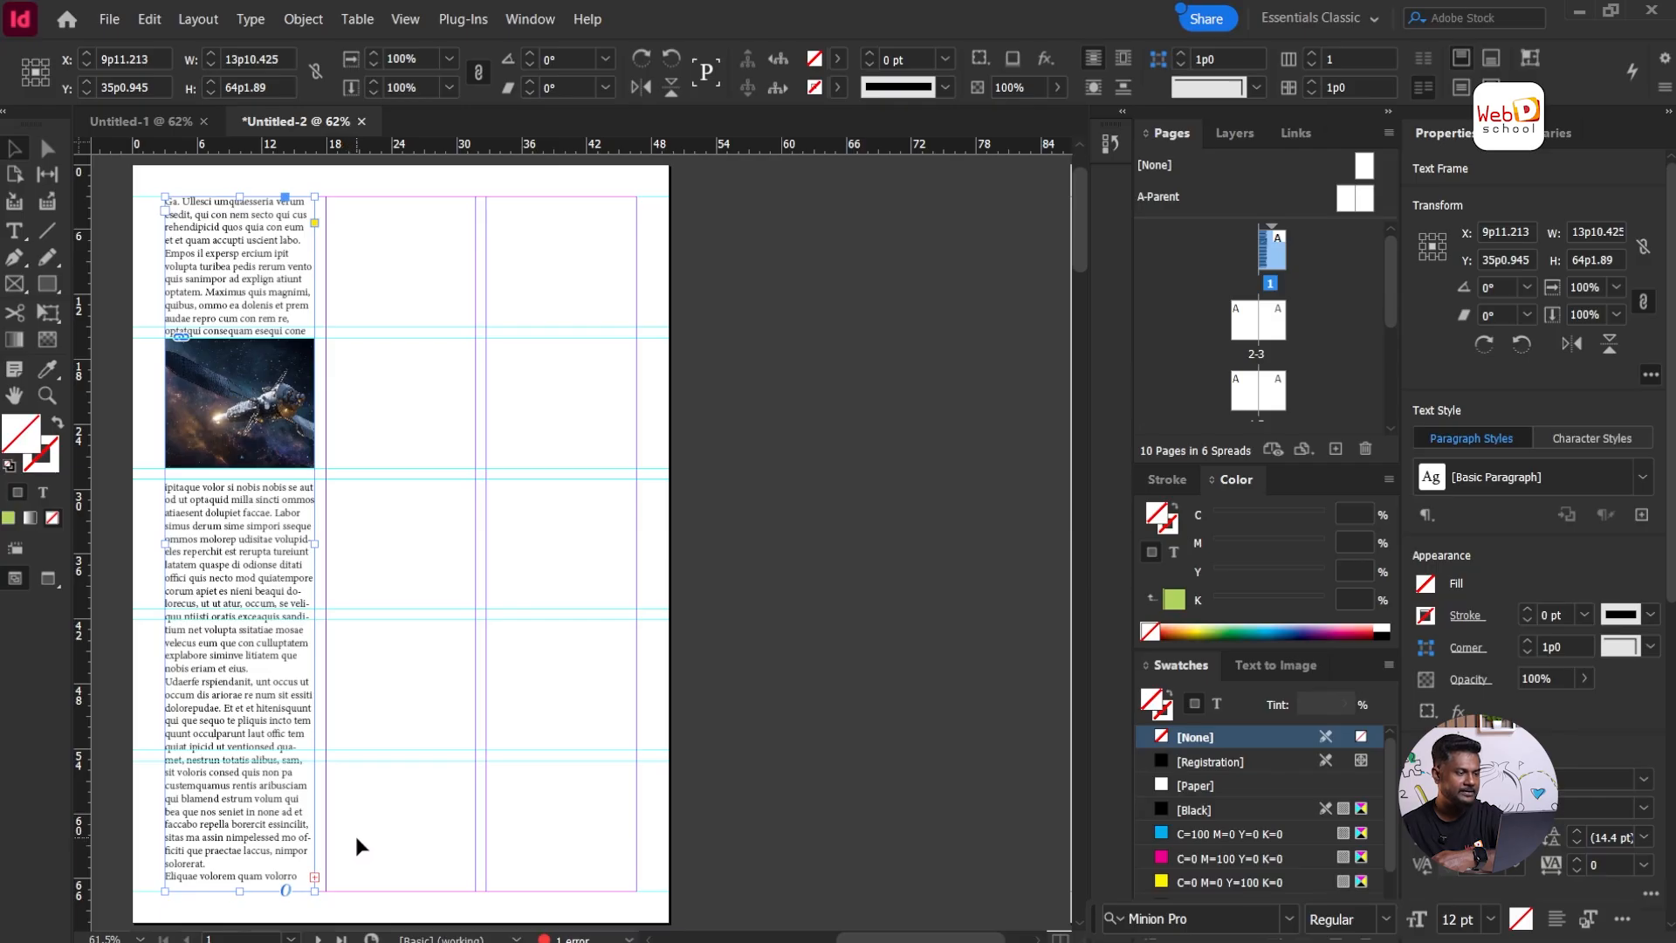
left_click(314, 876)
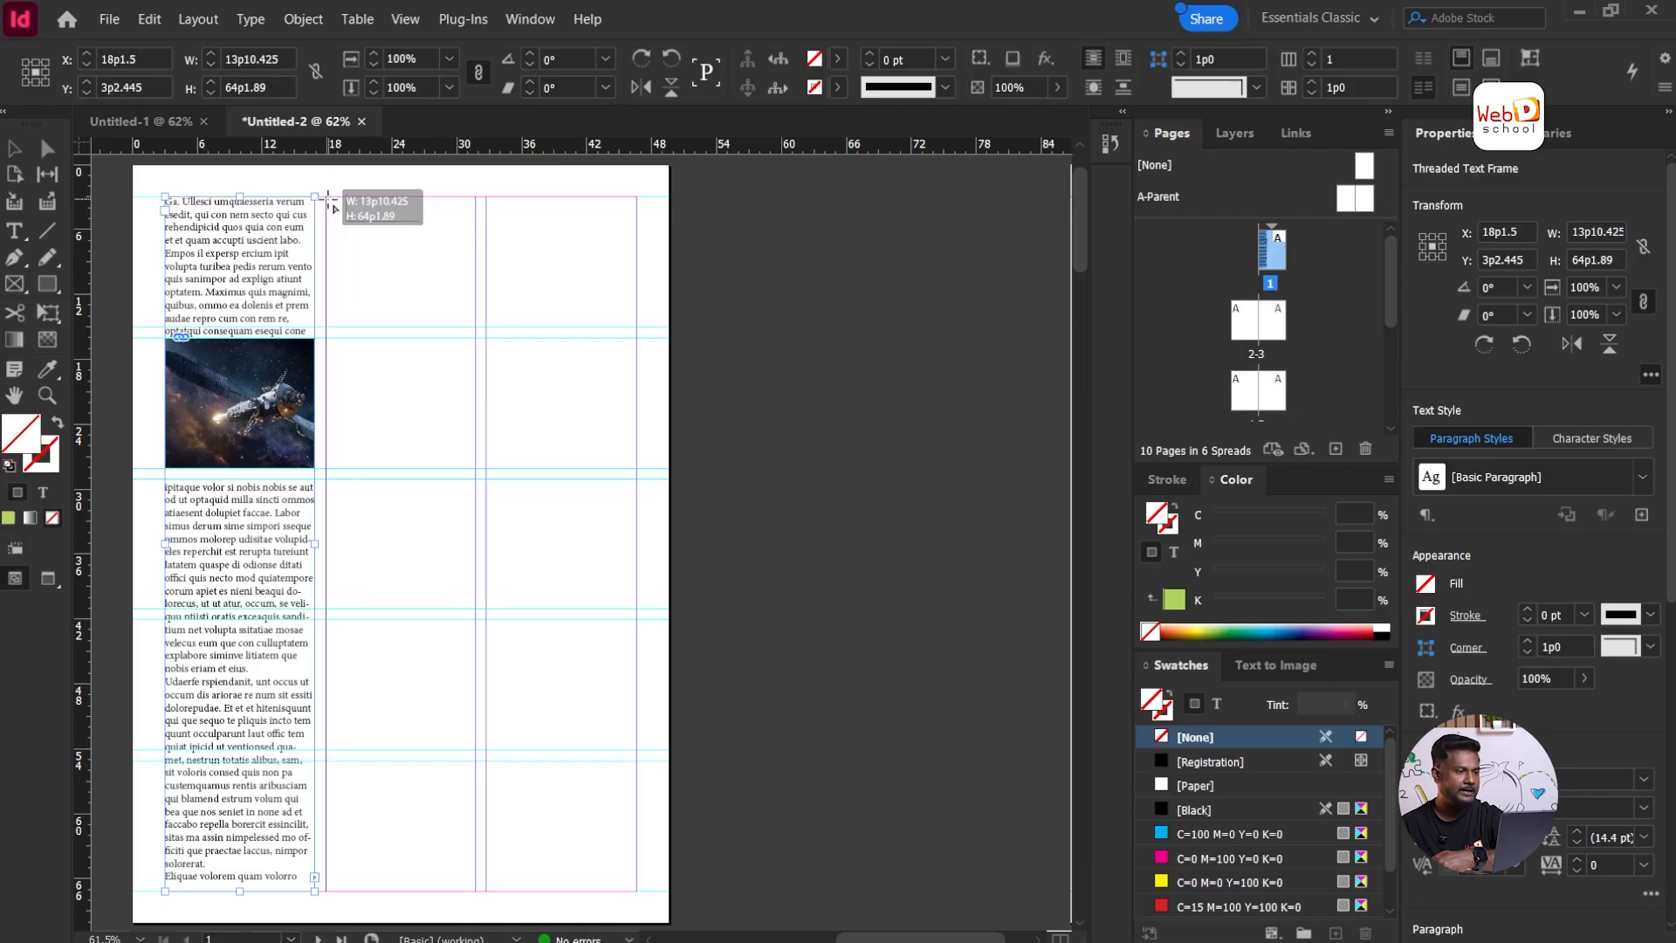
left_click(327, 200)
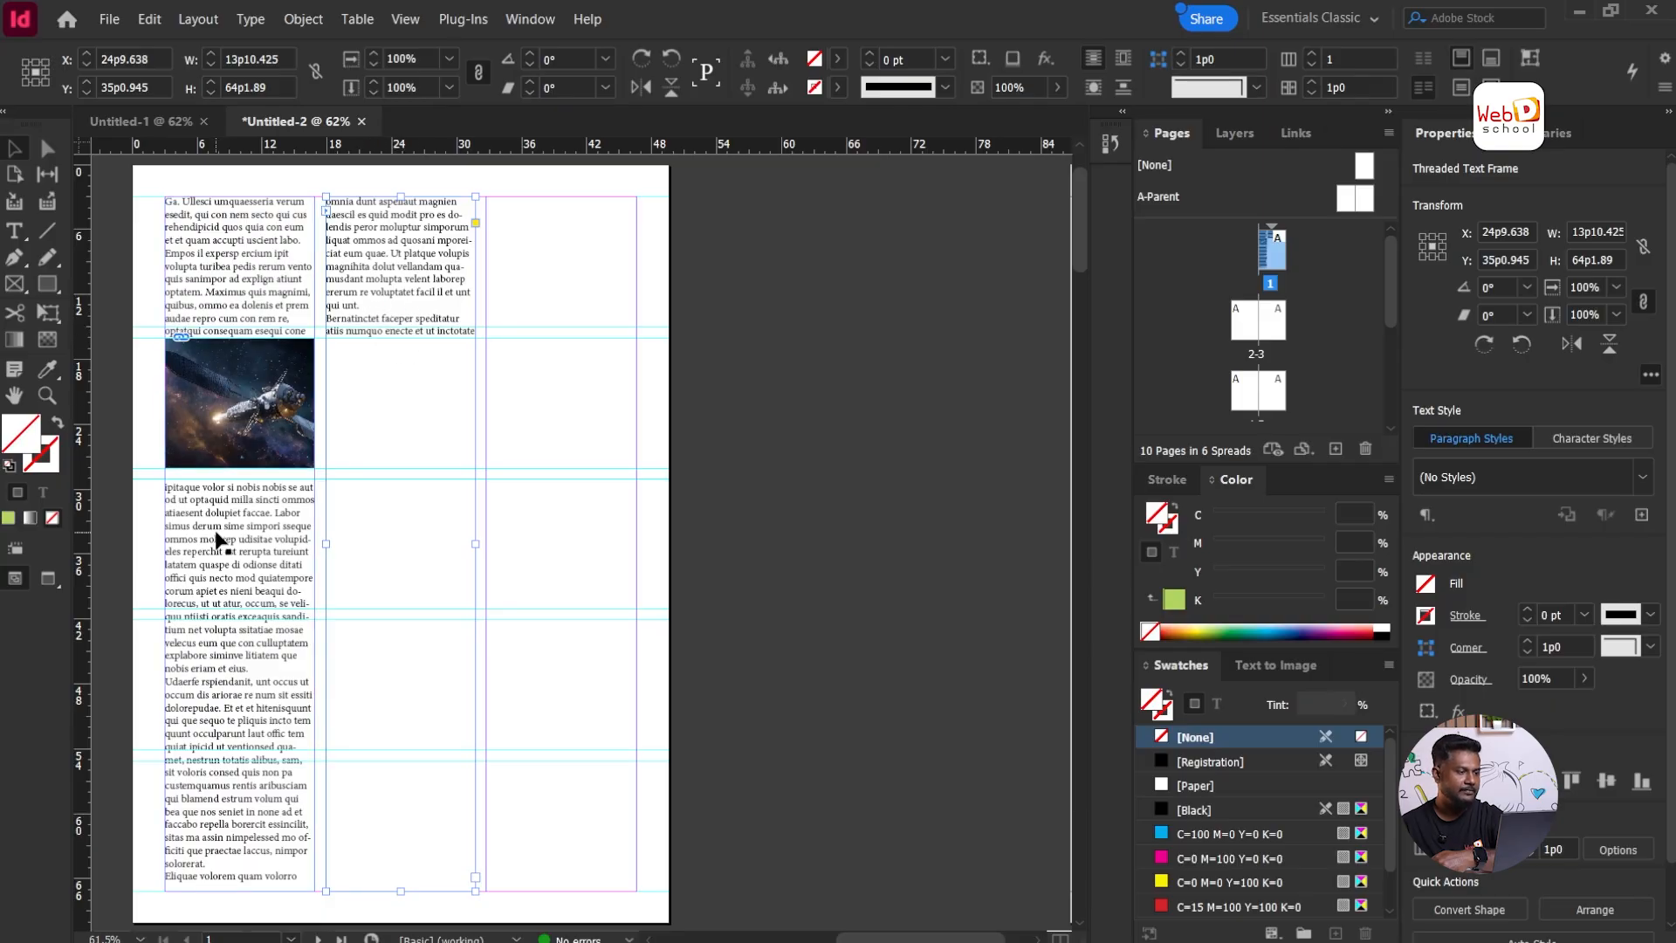
Step: Insert blank lines after "faccae." and before the "Udaerfe" paragraph in the first column to push text into the second
double_click(277, 515)
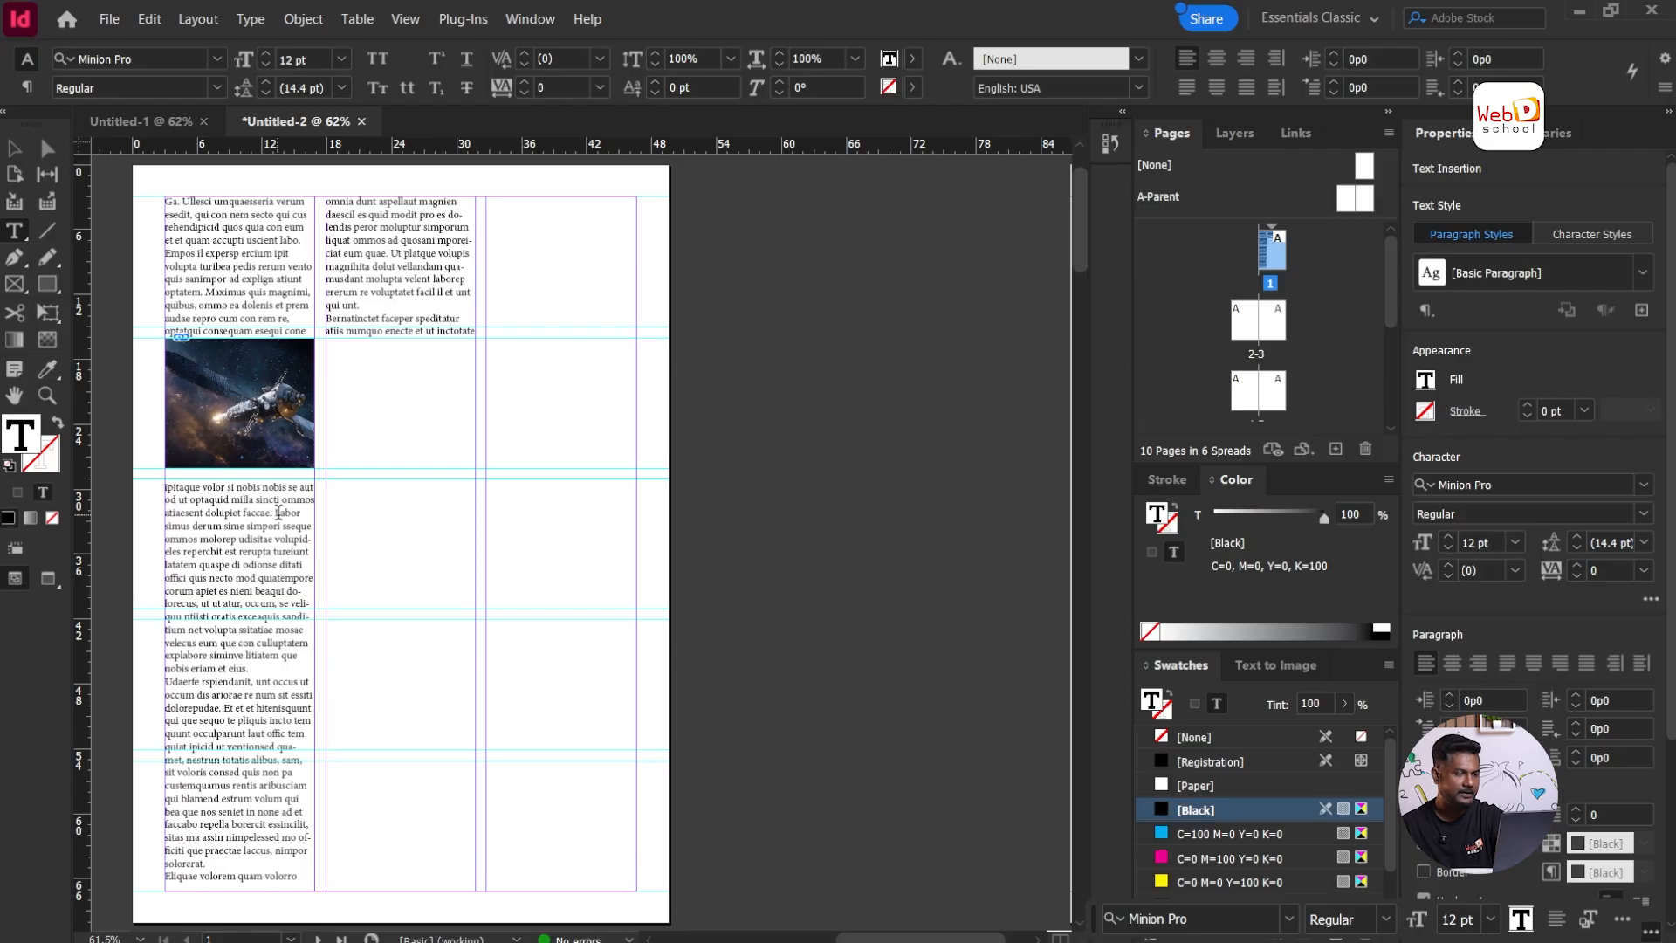
key("Return")
key("Return")
key("Return")
key("Return")
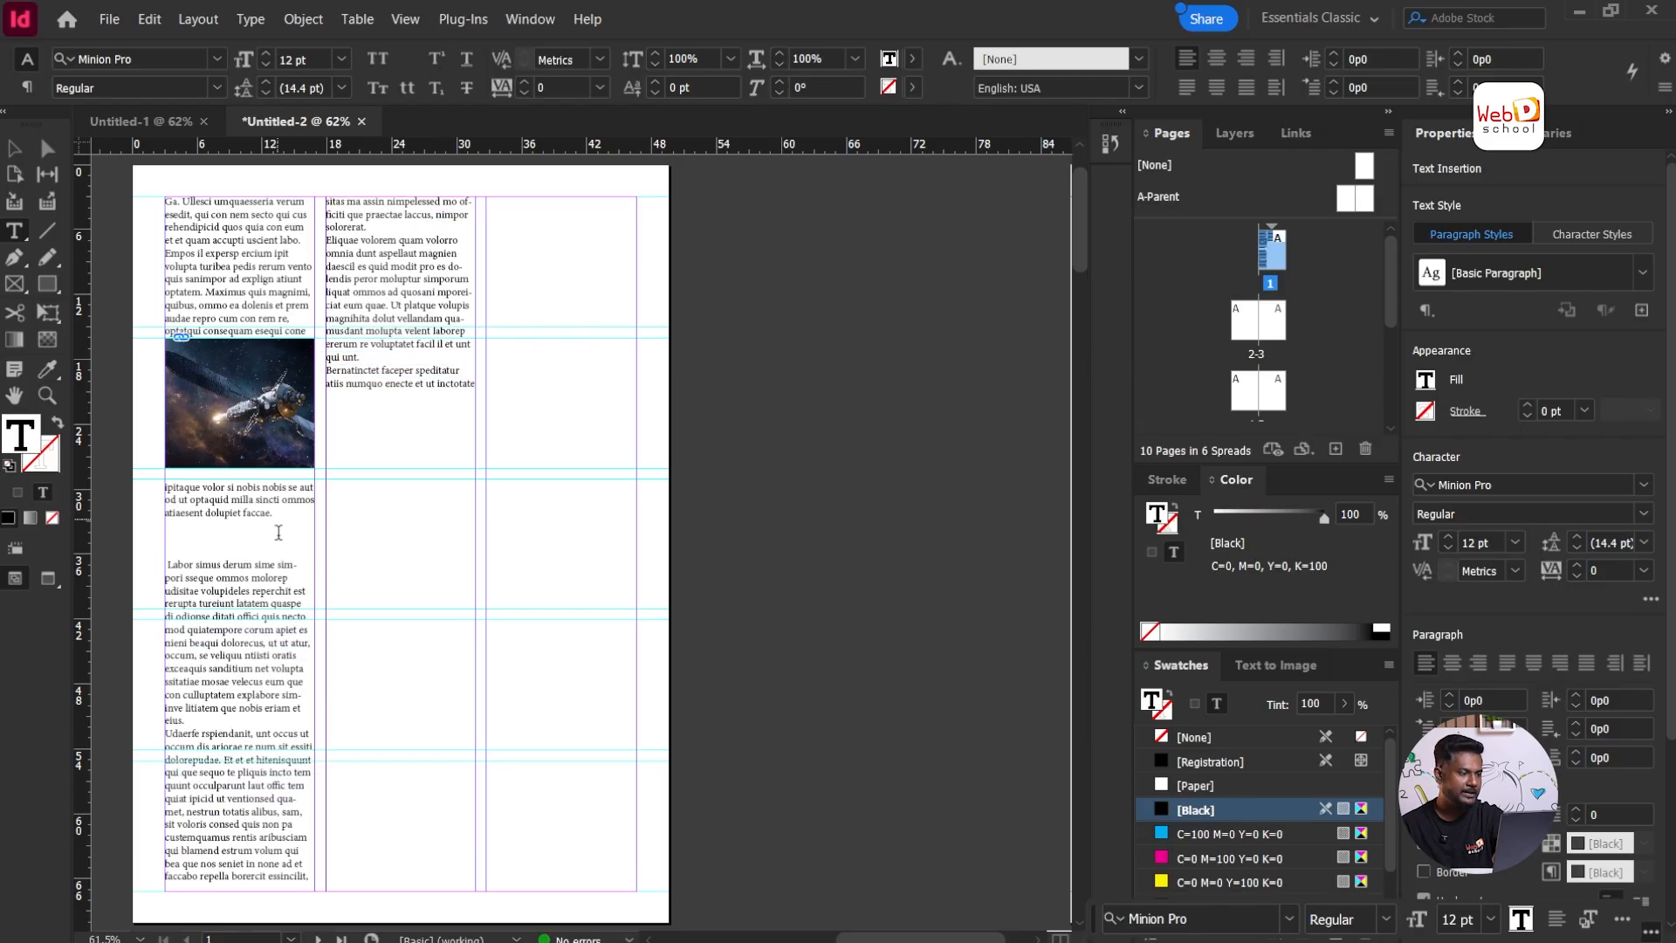
left_click(256, 721)
key("Return")
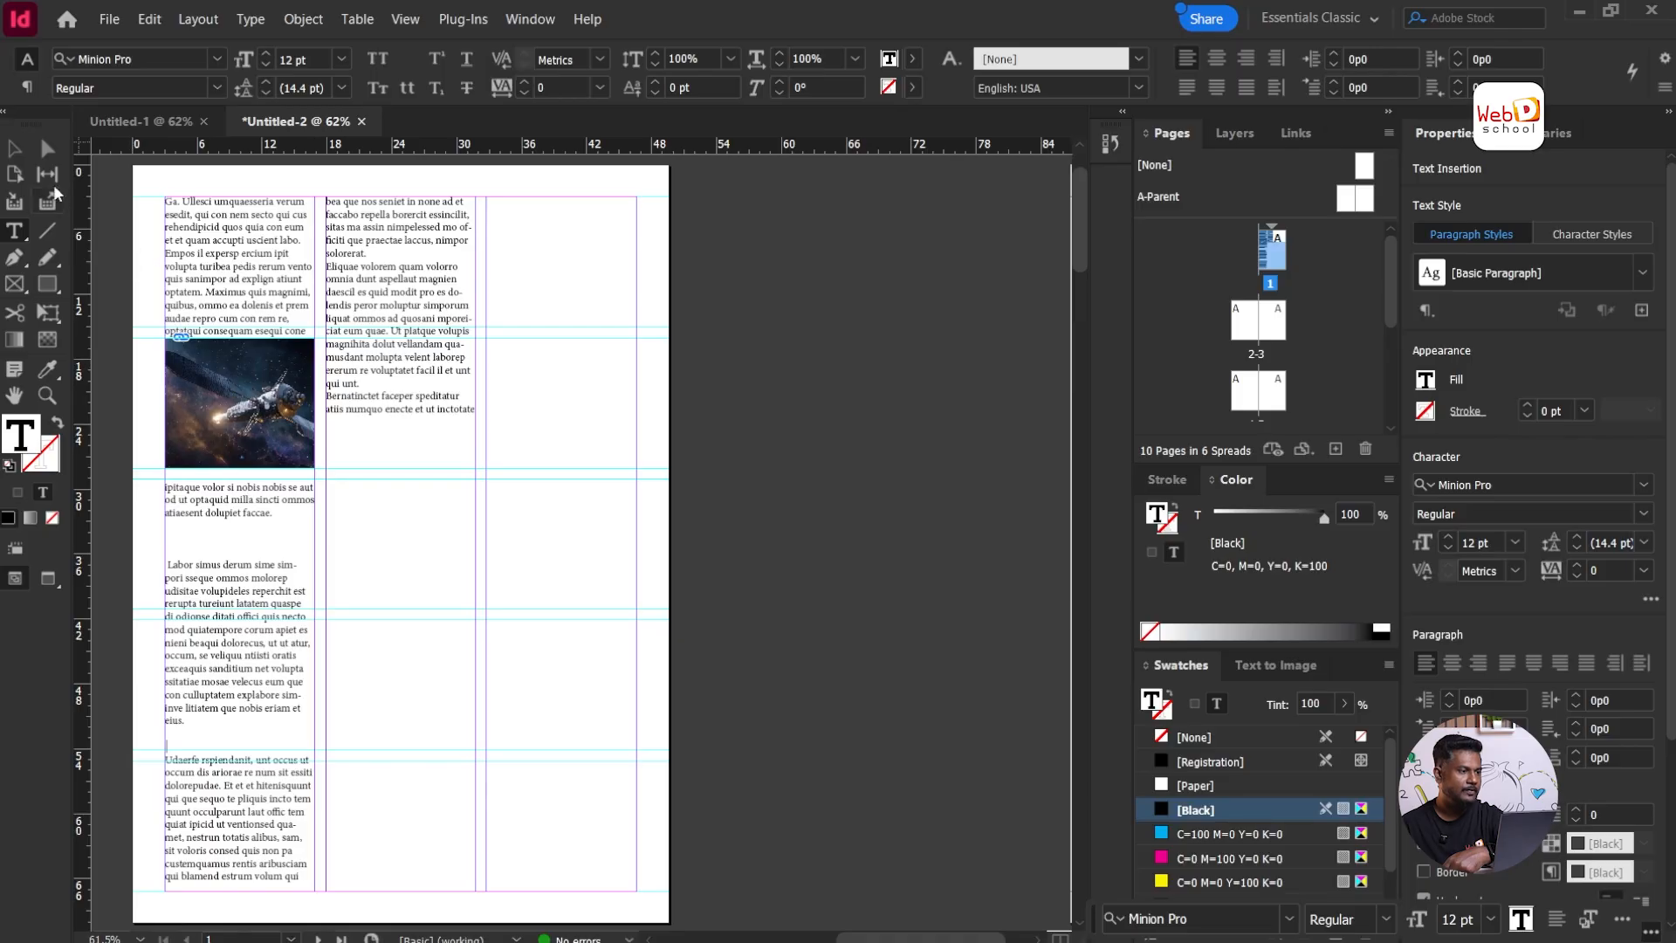
Step: Compare the paragraph and character style choices for the first column's text frame and apply the [Basic Paragraph] style
left_click(15, 149)
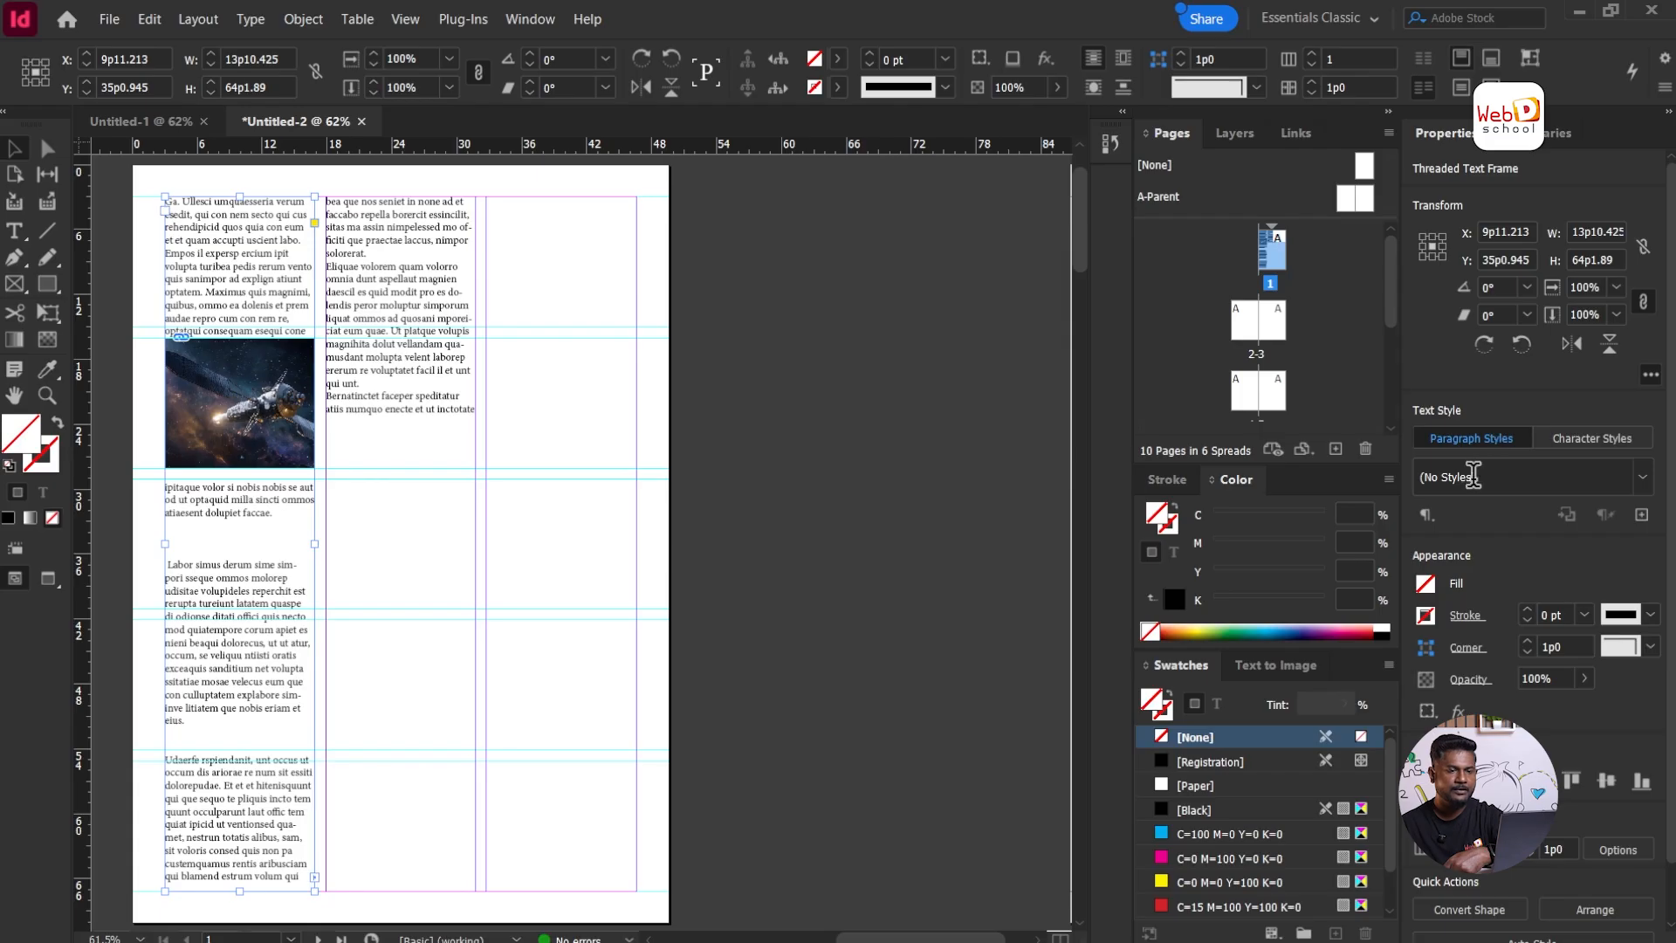
left_click(1600, 446)
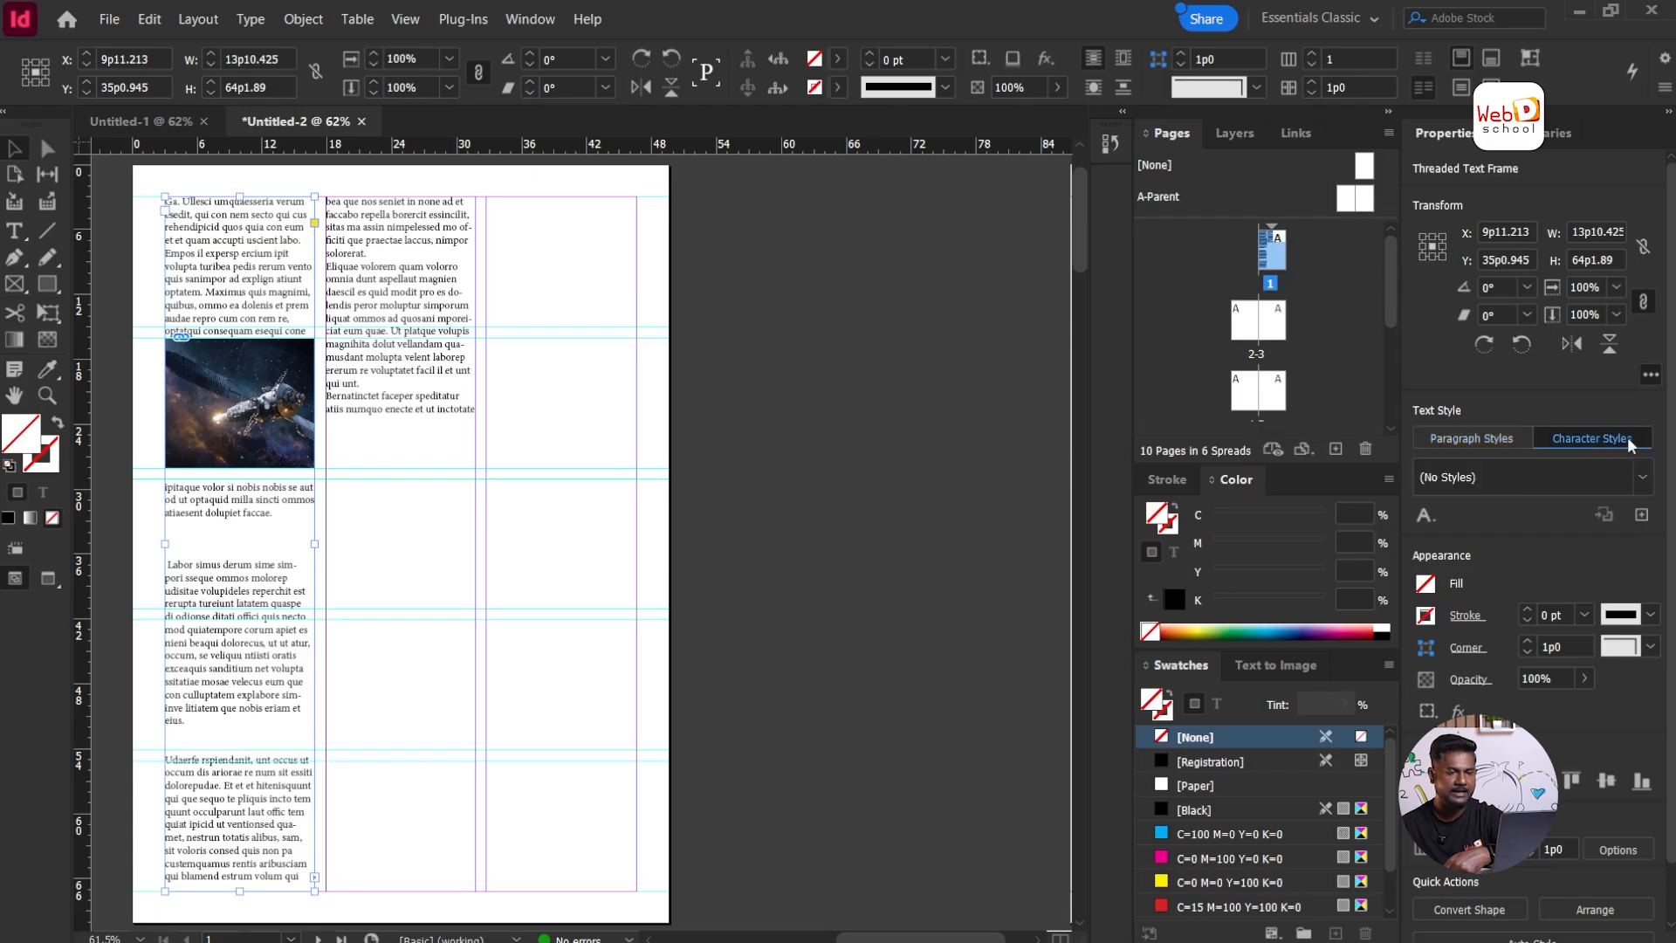
left_click(1496, 449)
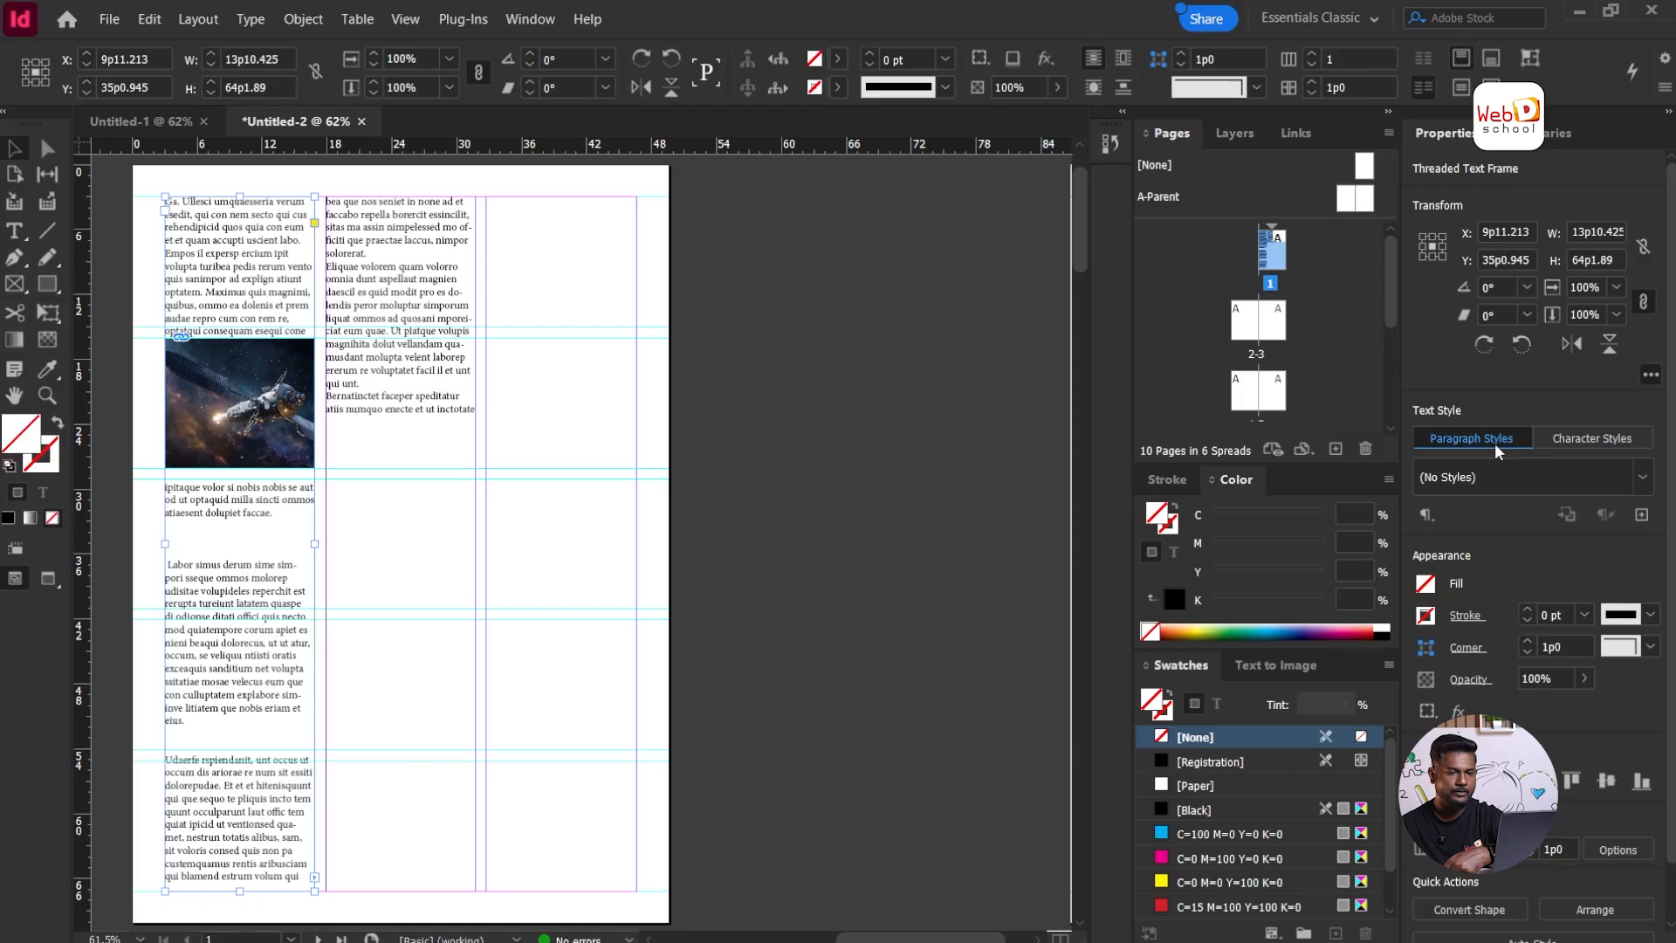
left_click(1645, 478)
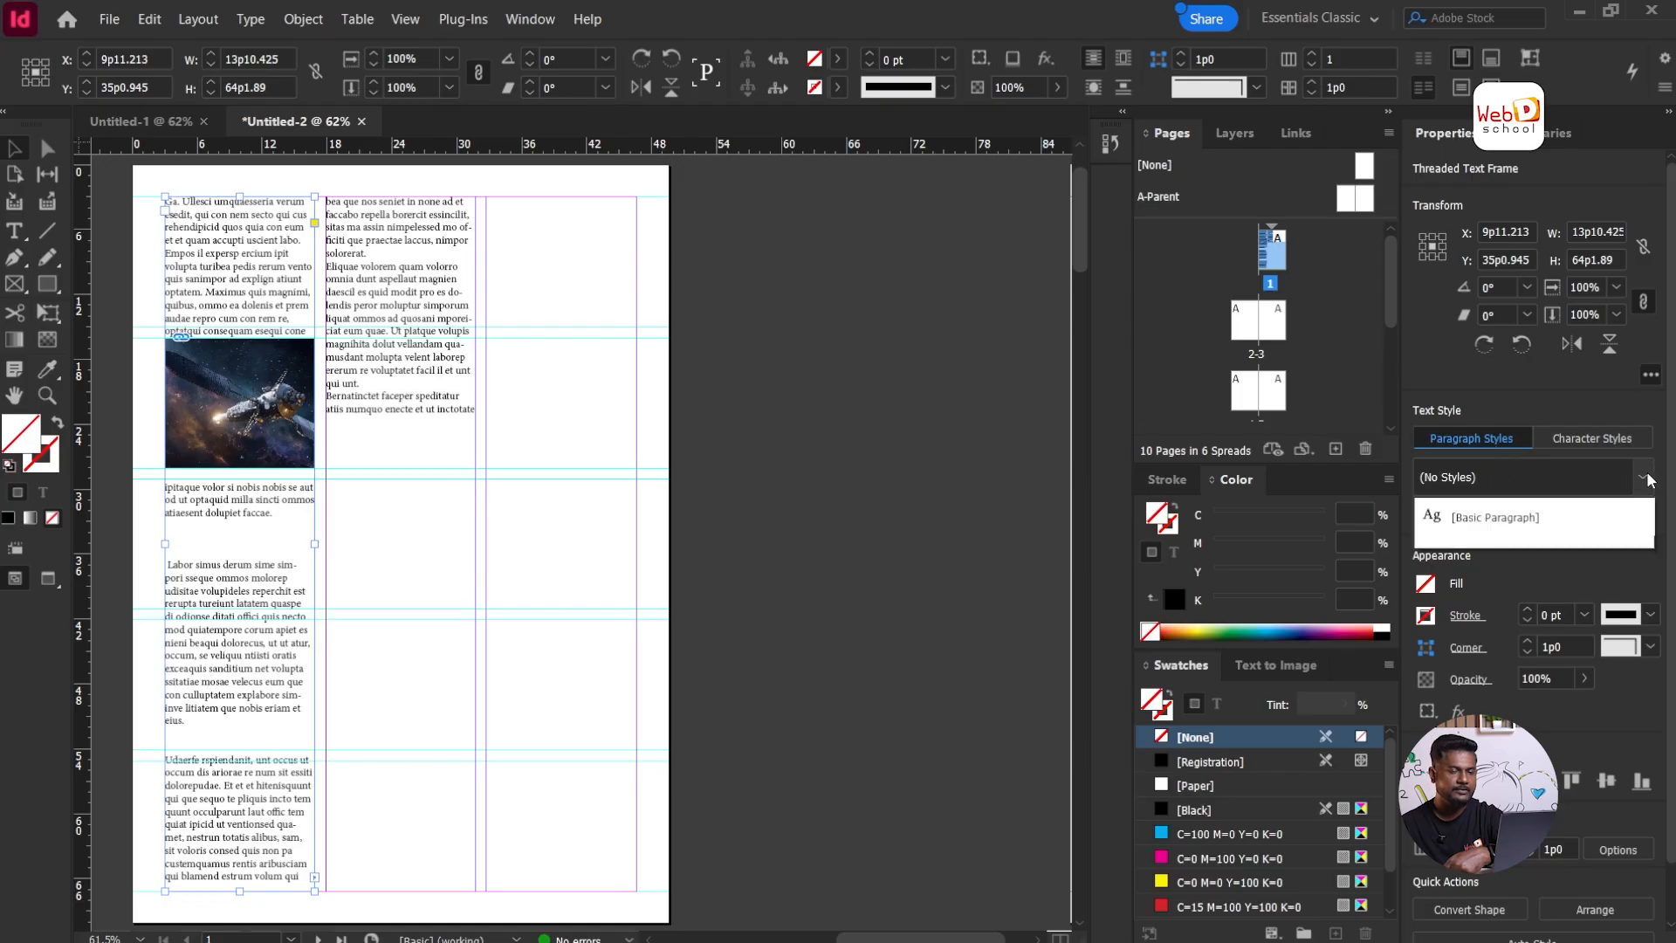
left_click(1523, 524)
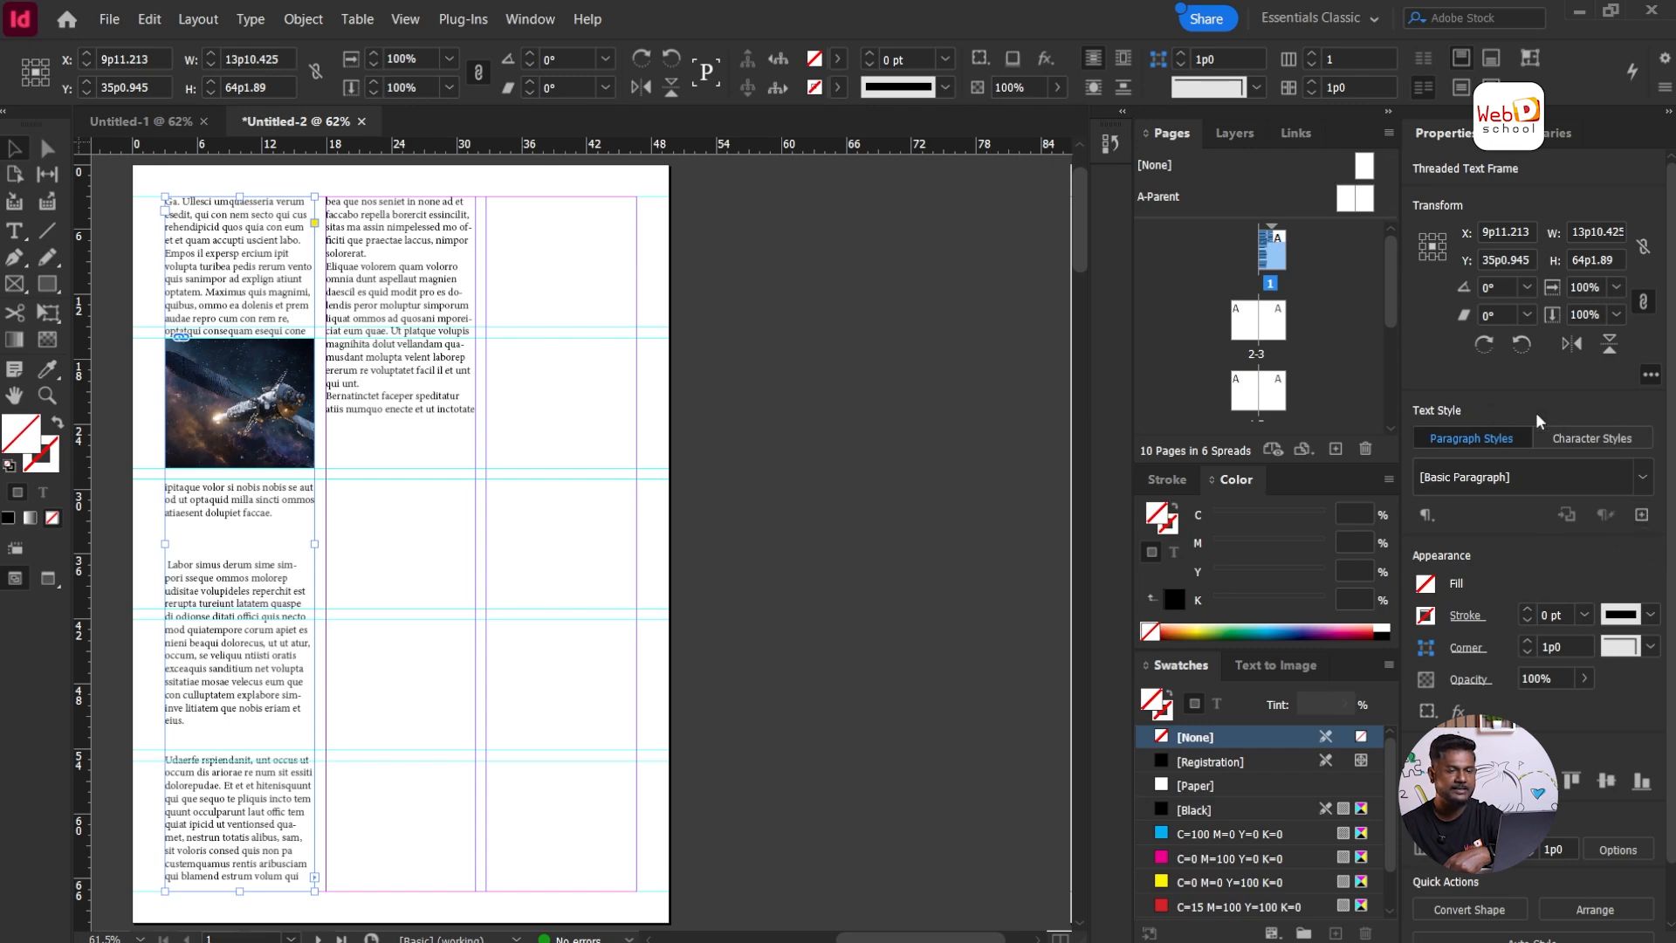
Step: Show Paragraph Styles expanded beside Pages and collapse History to an icon
left_click(530, 19)
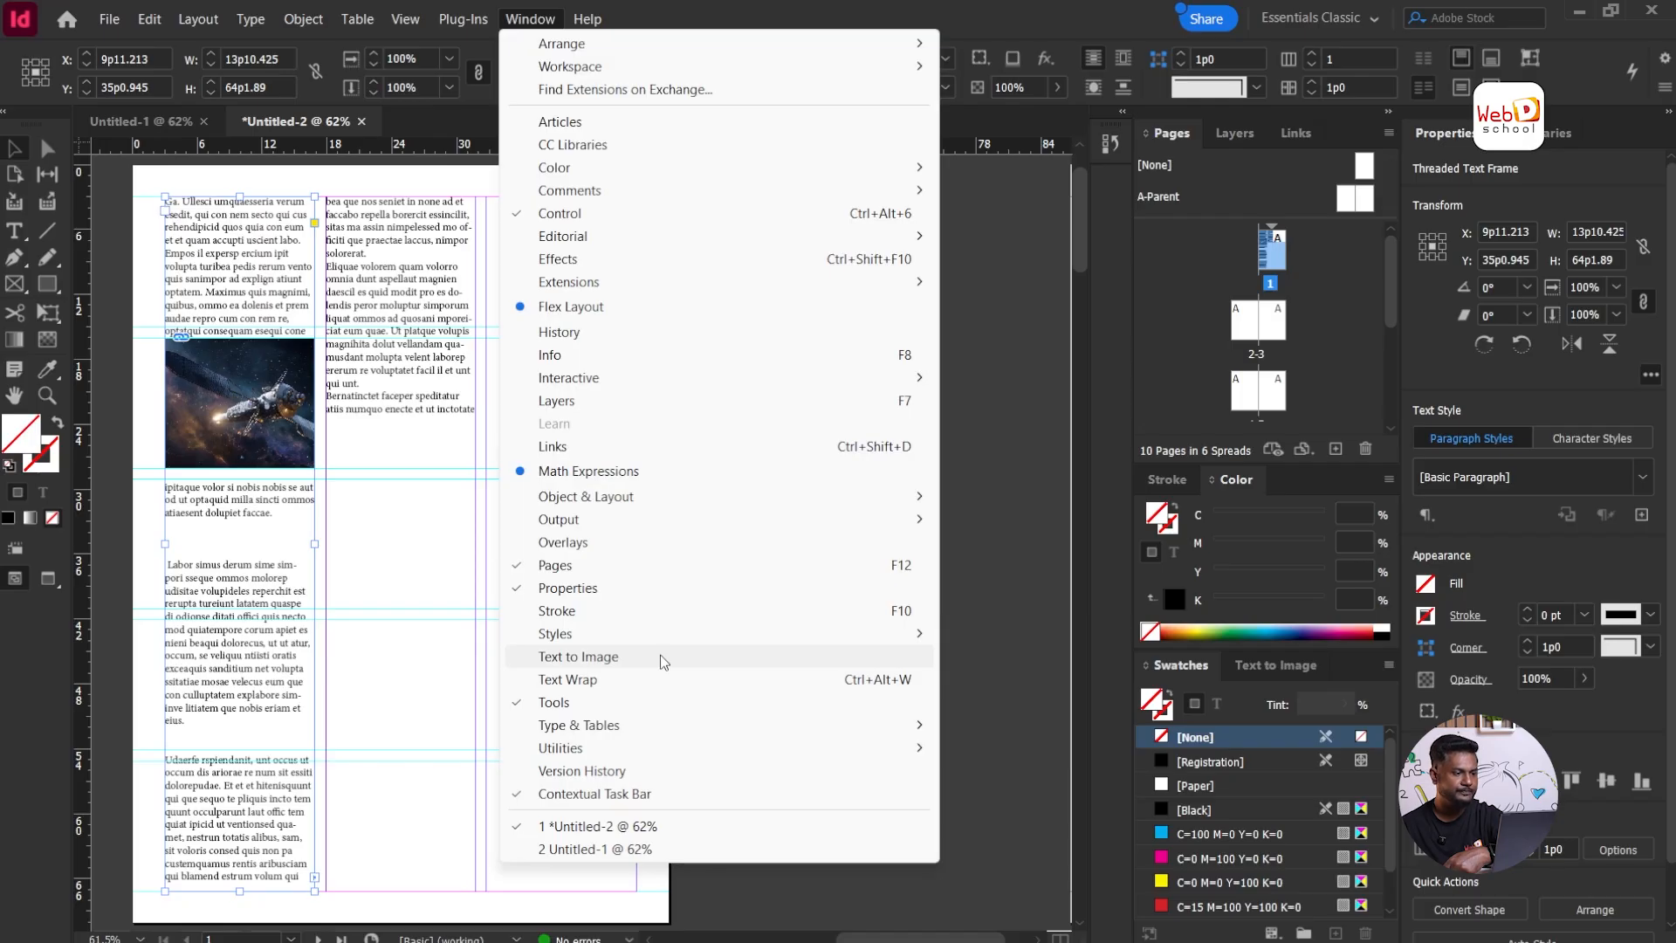
mouse_move(677, 635)
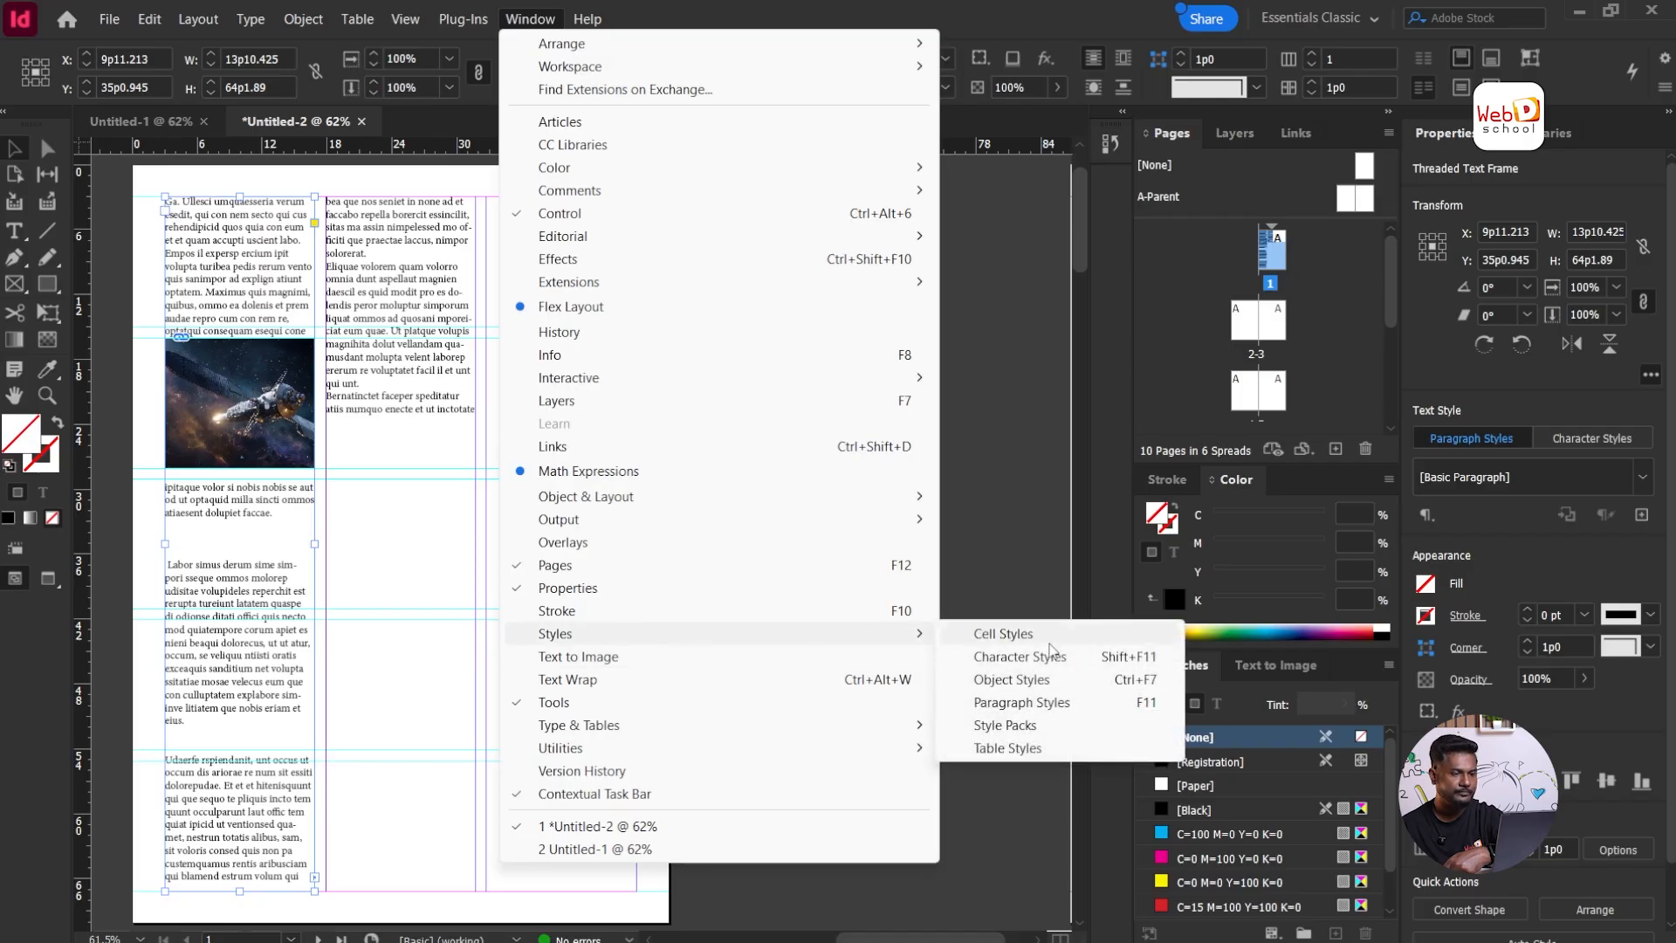
left_click(1095, 707)
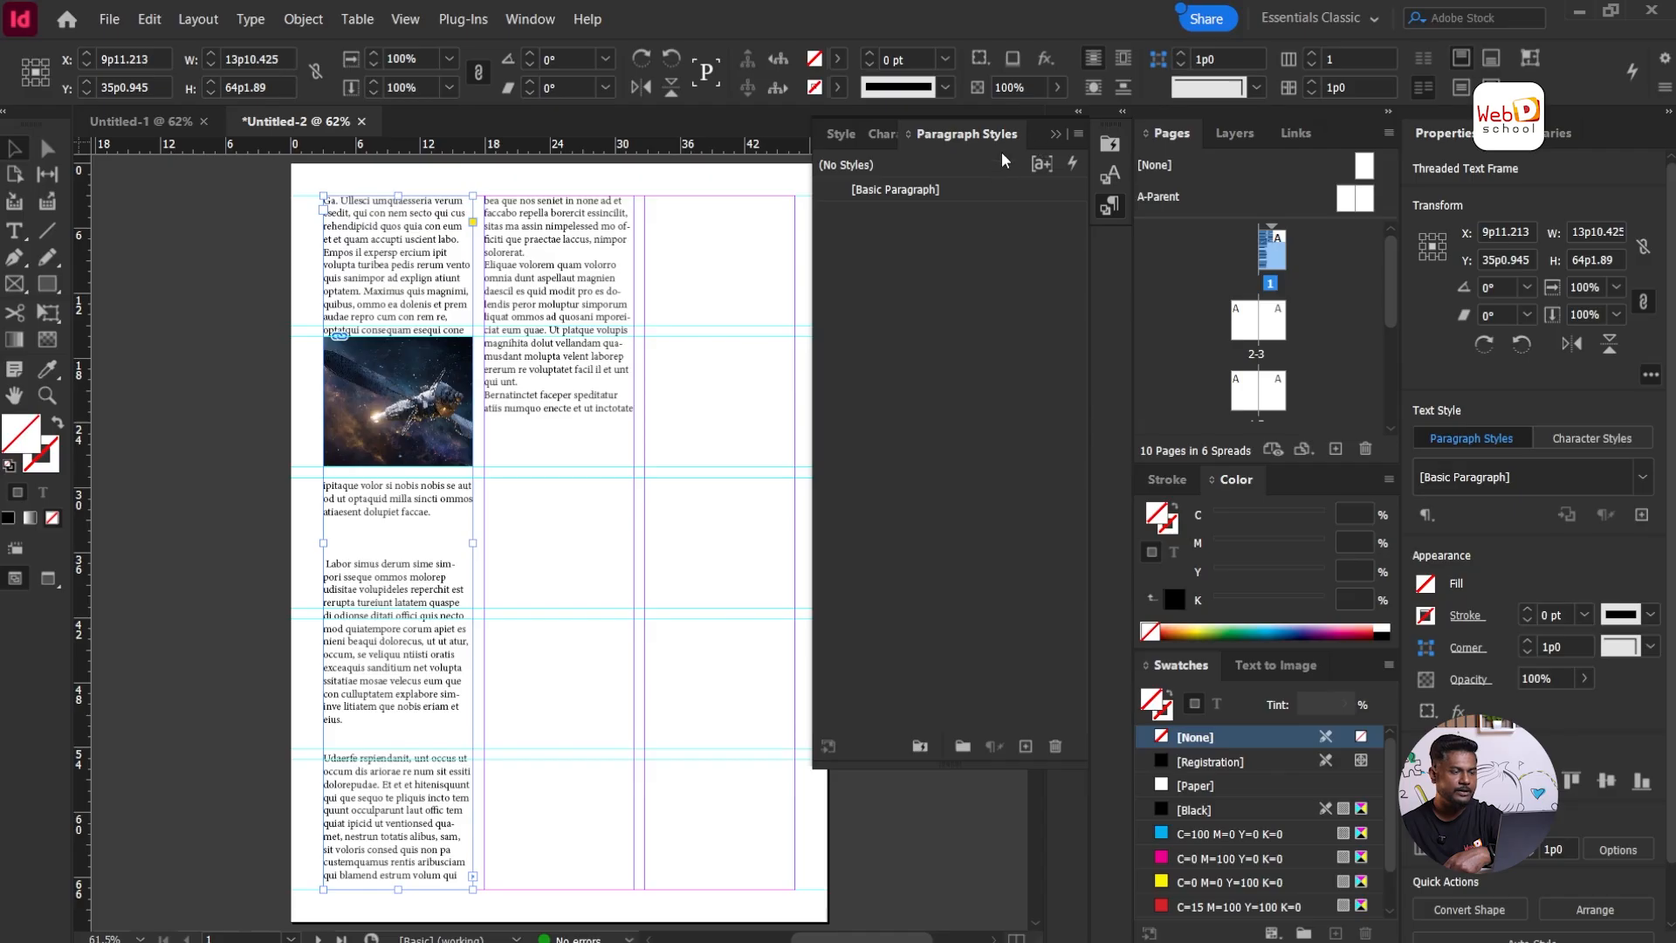
left_click(1078, 113)
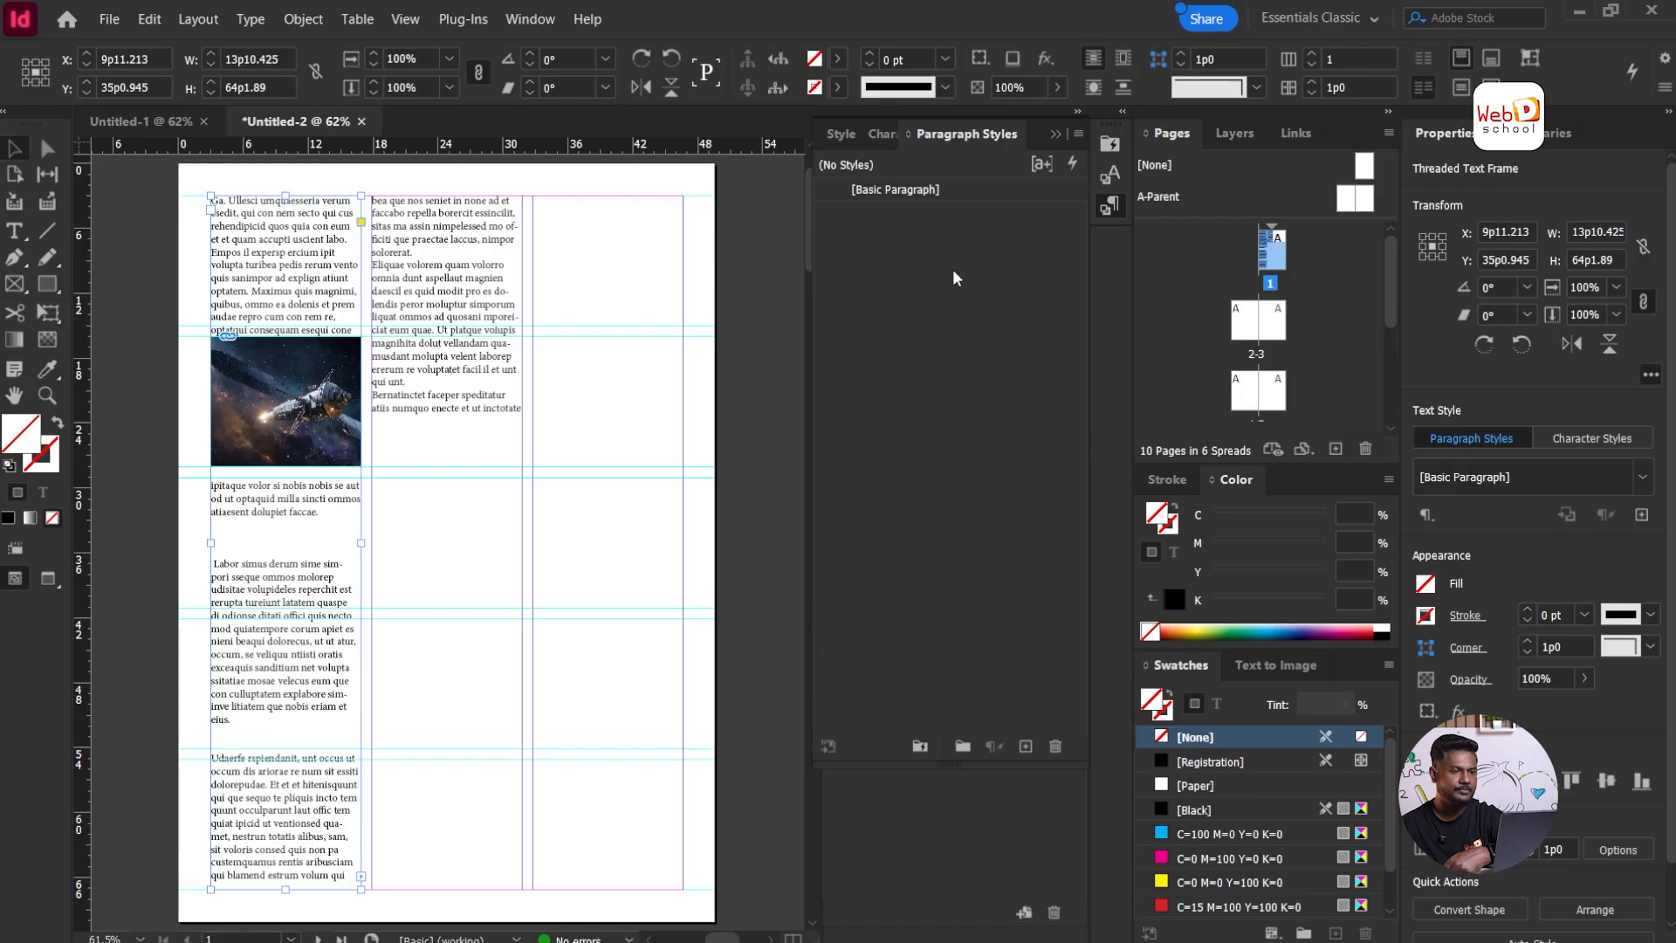
left_click(1056, 135)
left_click(1116, 206)
left_click(1123, 112)
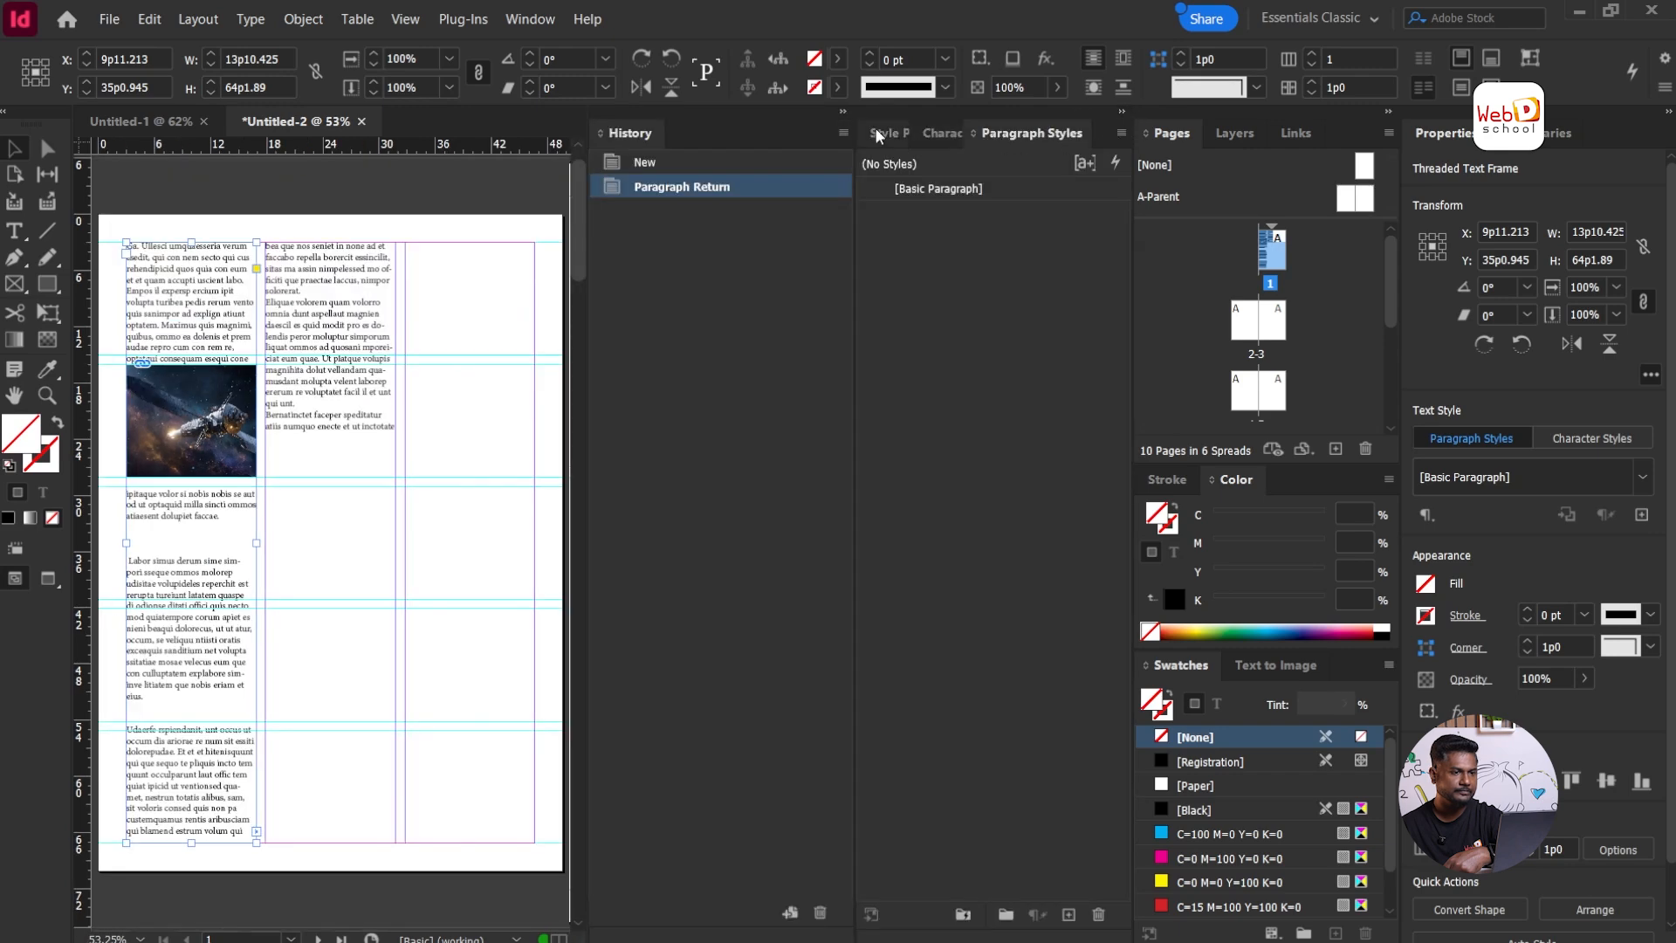
left_click(843, 112)
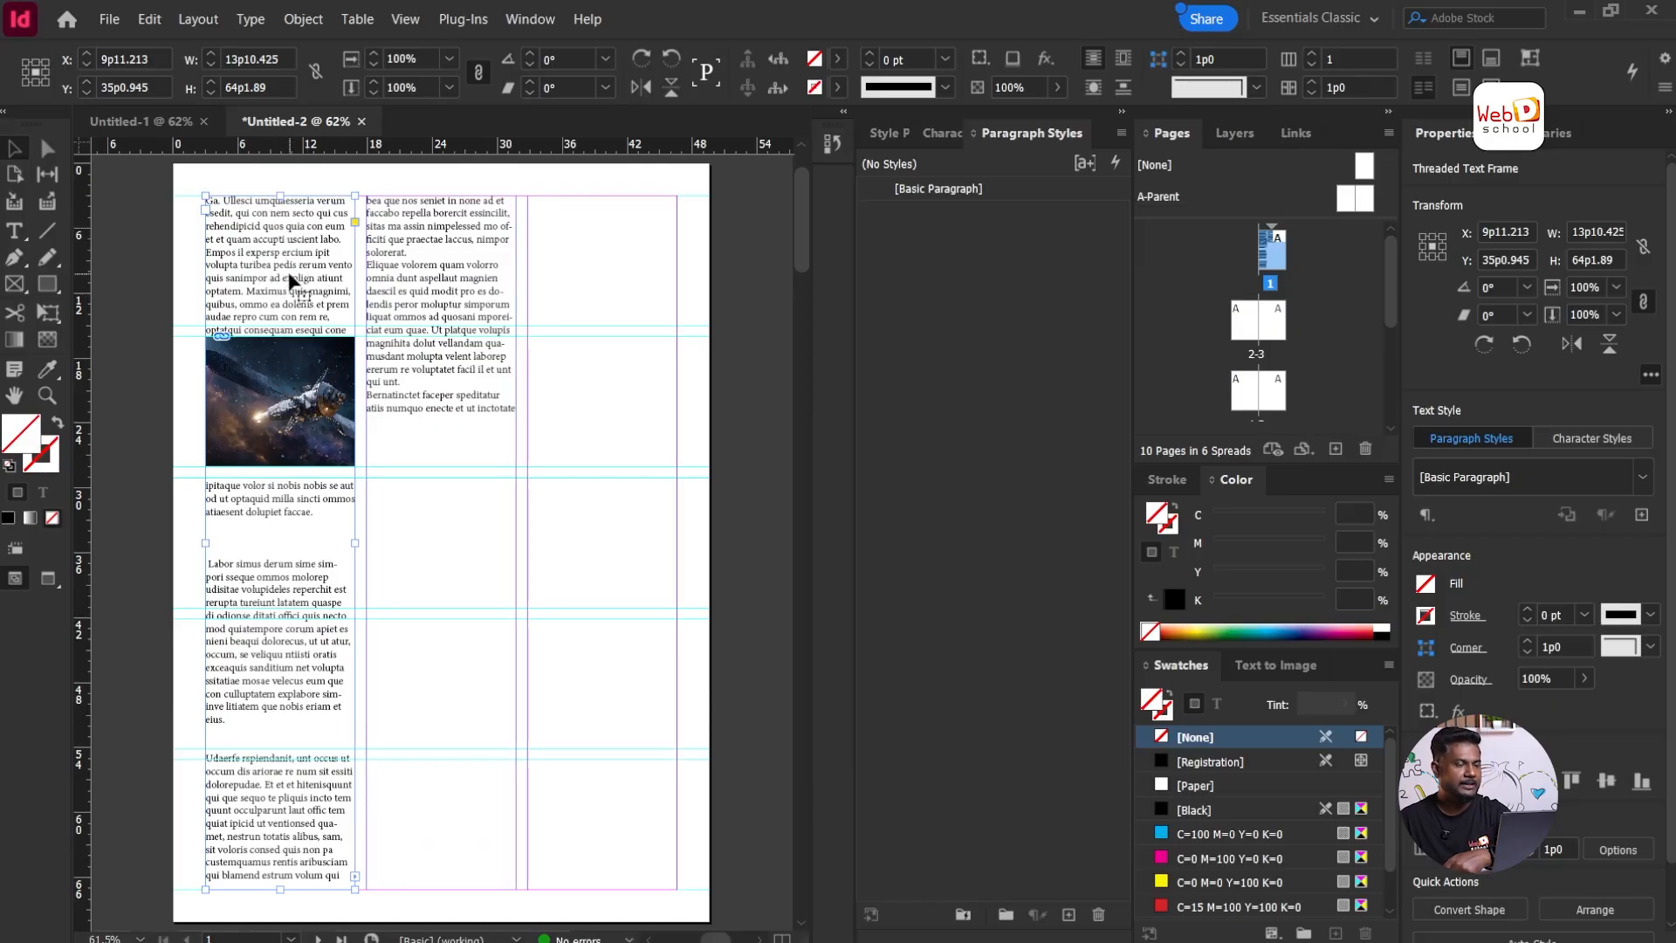
Step: Create a new paragraph style and name it "Para 1 Content."
left_click(1018, 200)
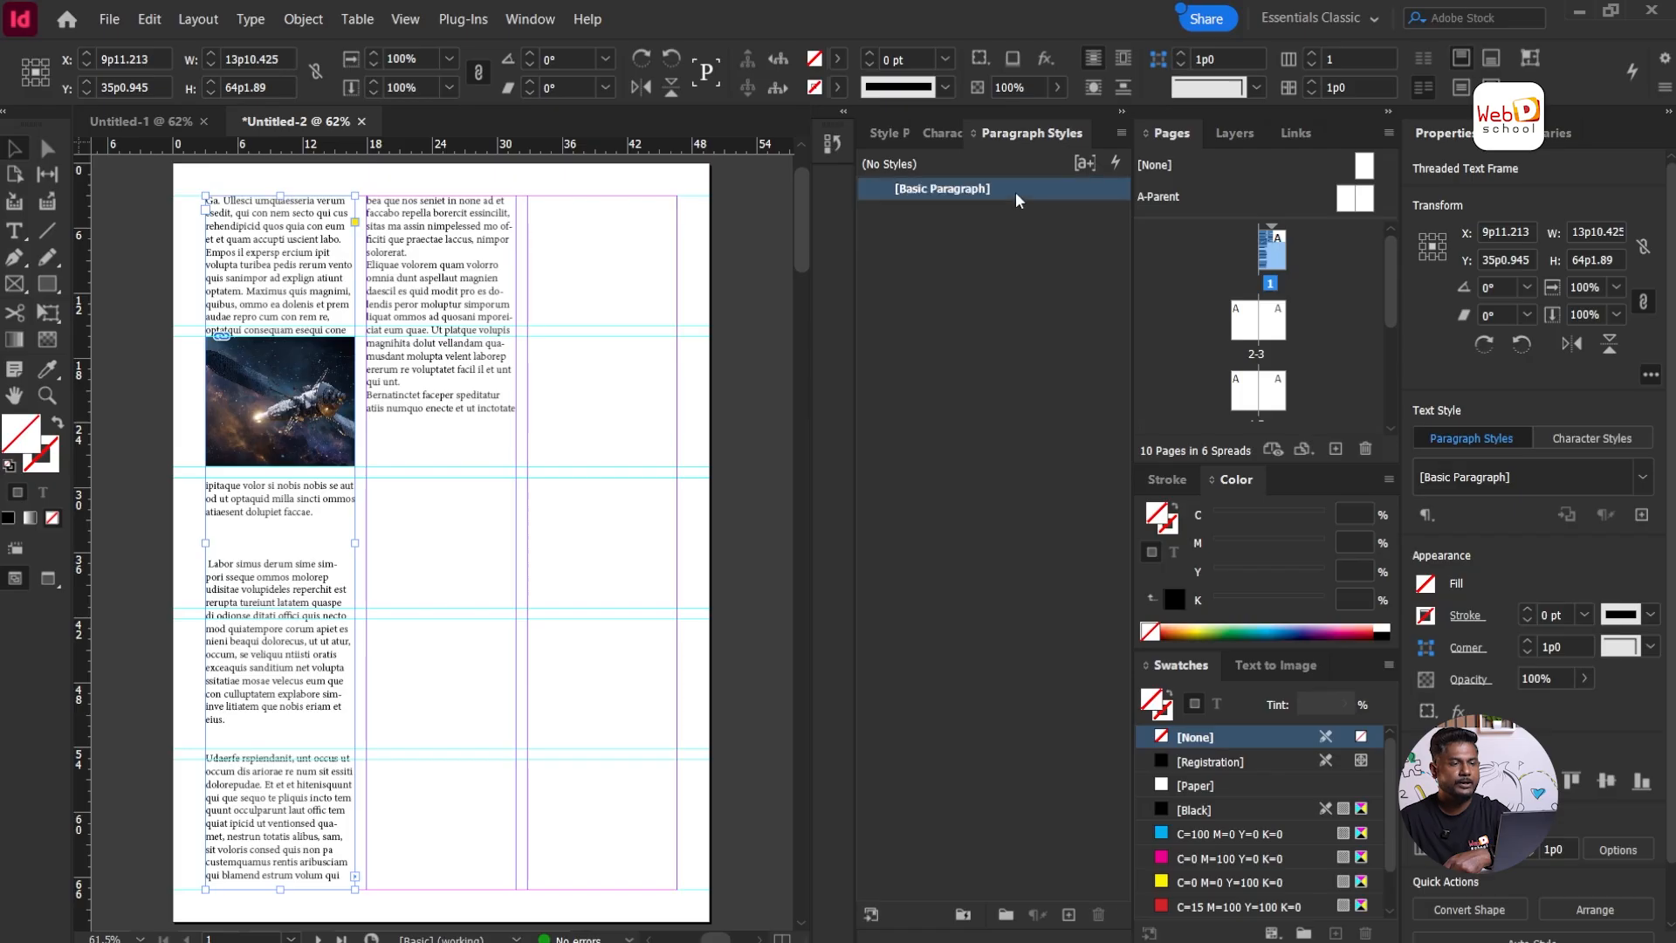
left_click(1006, 338)
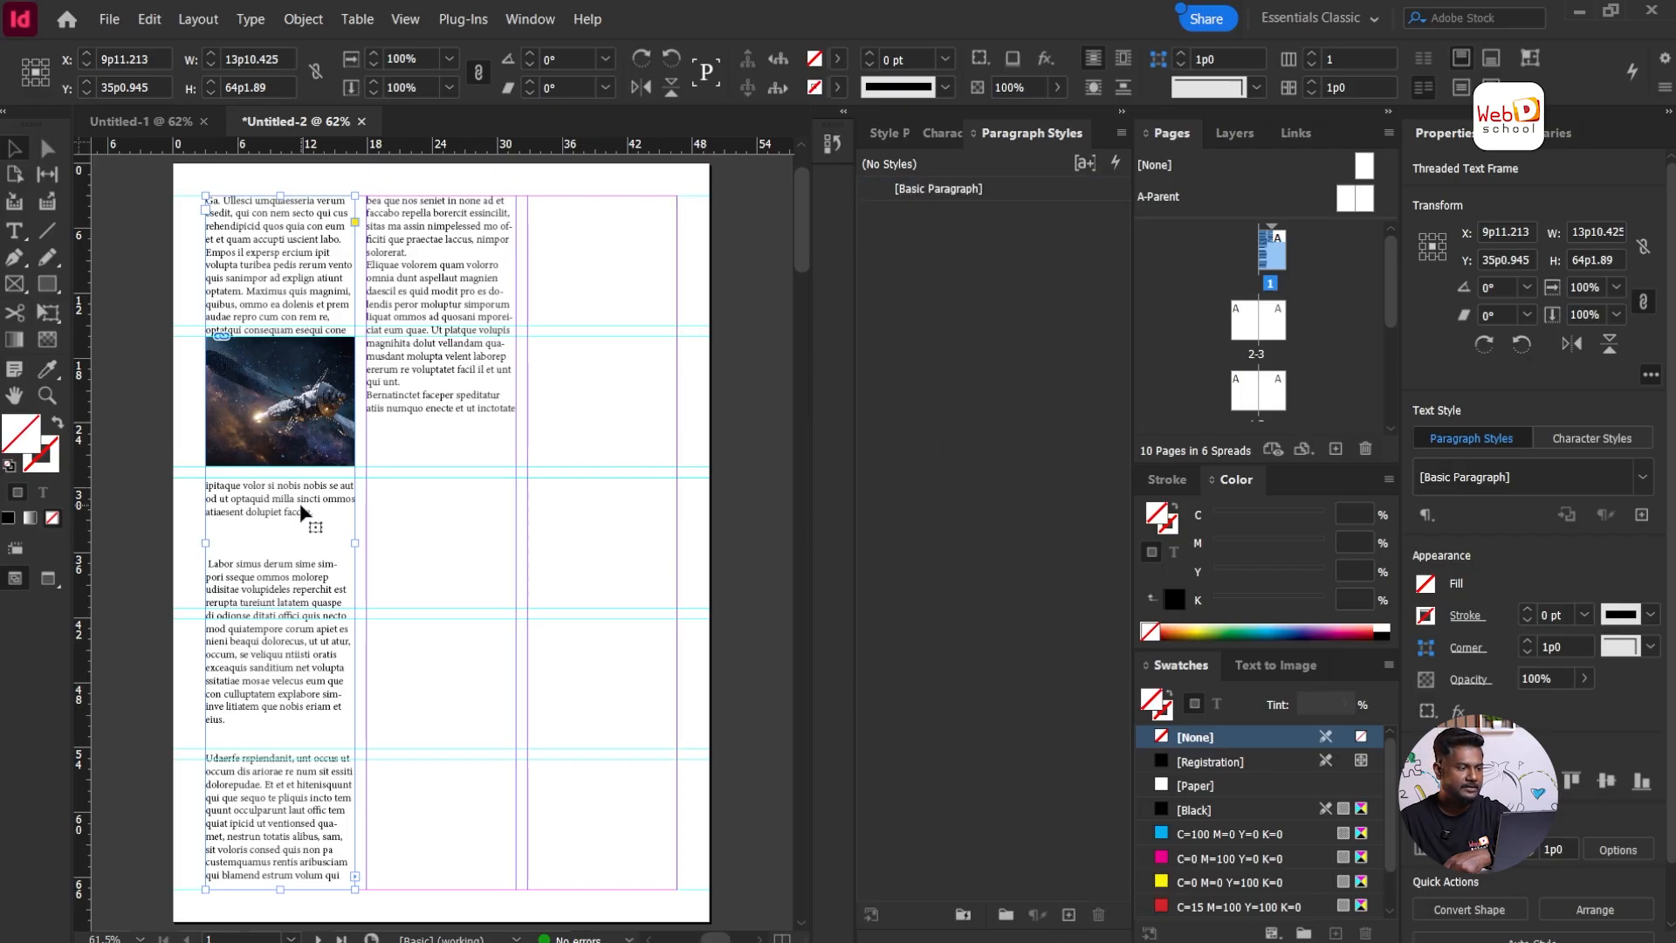
left_click(1068, 912)
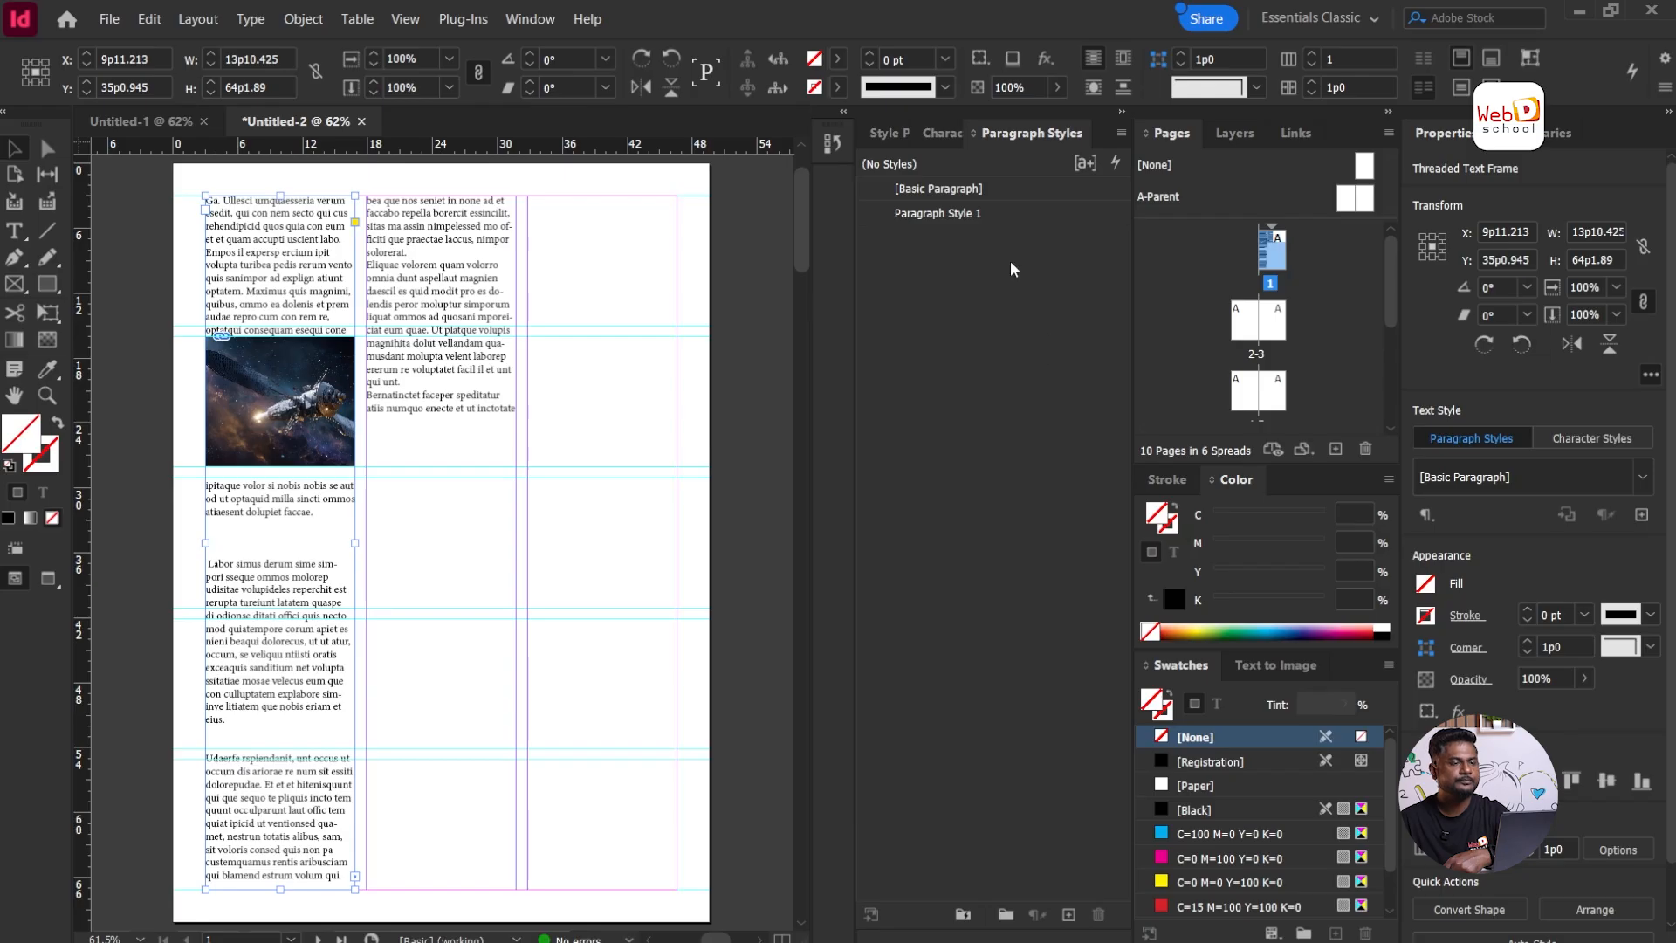
left_click(951, 219)
right_click(974, 220)
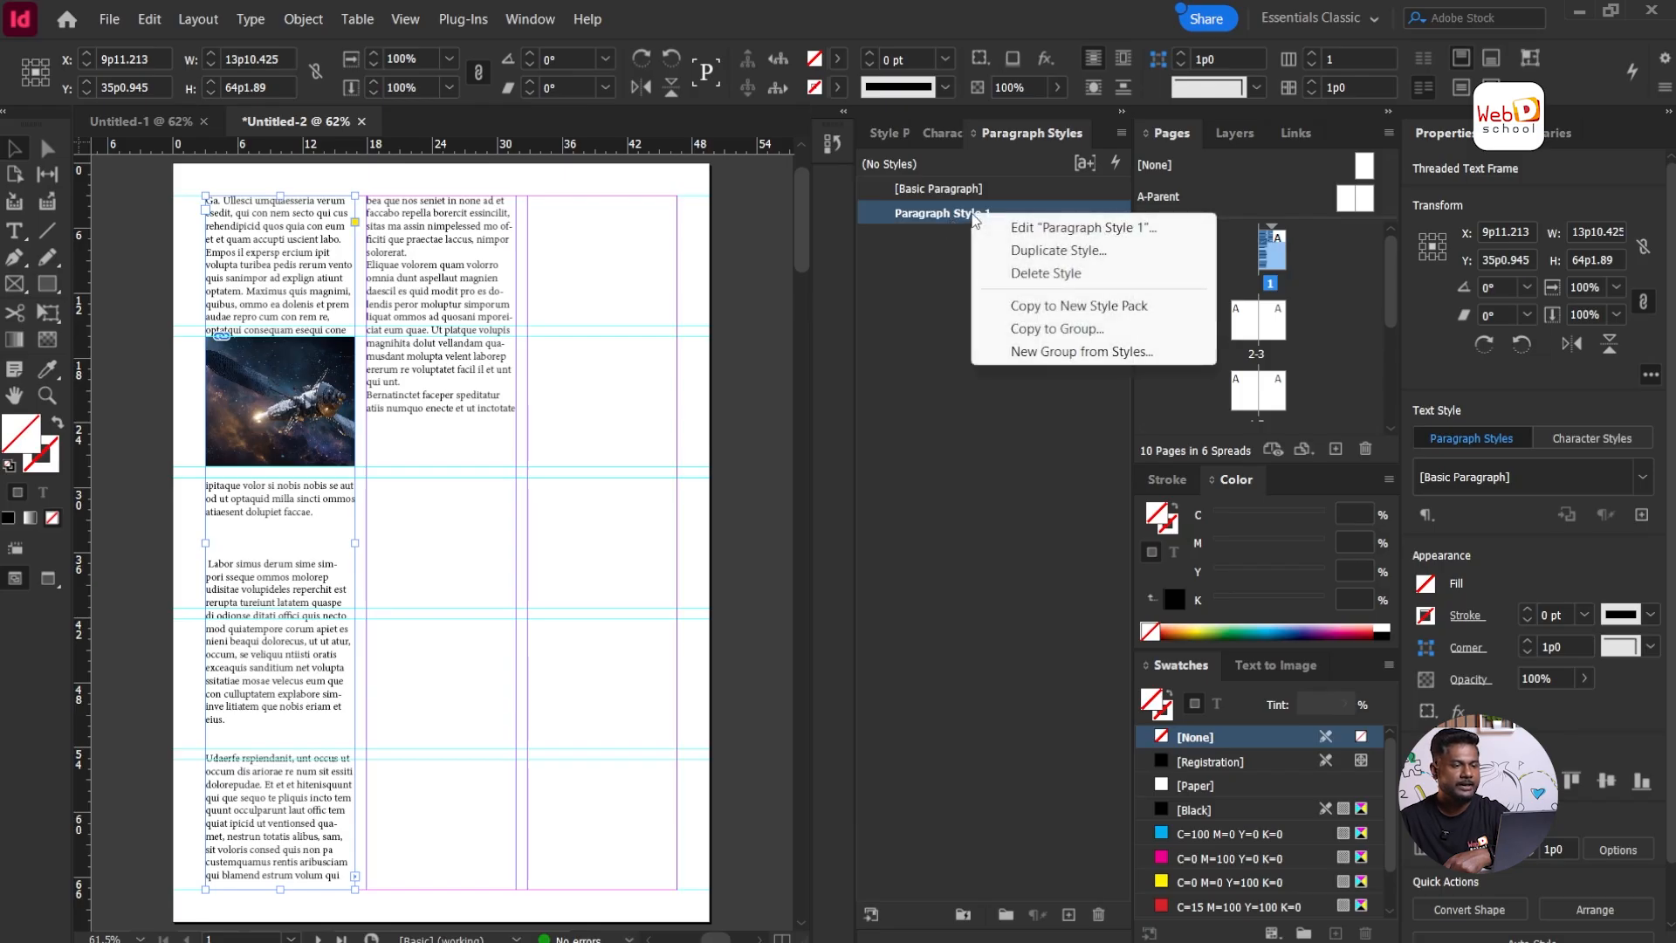
left_click(941, 216)
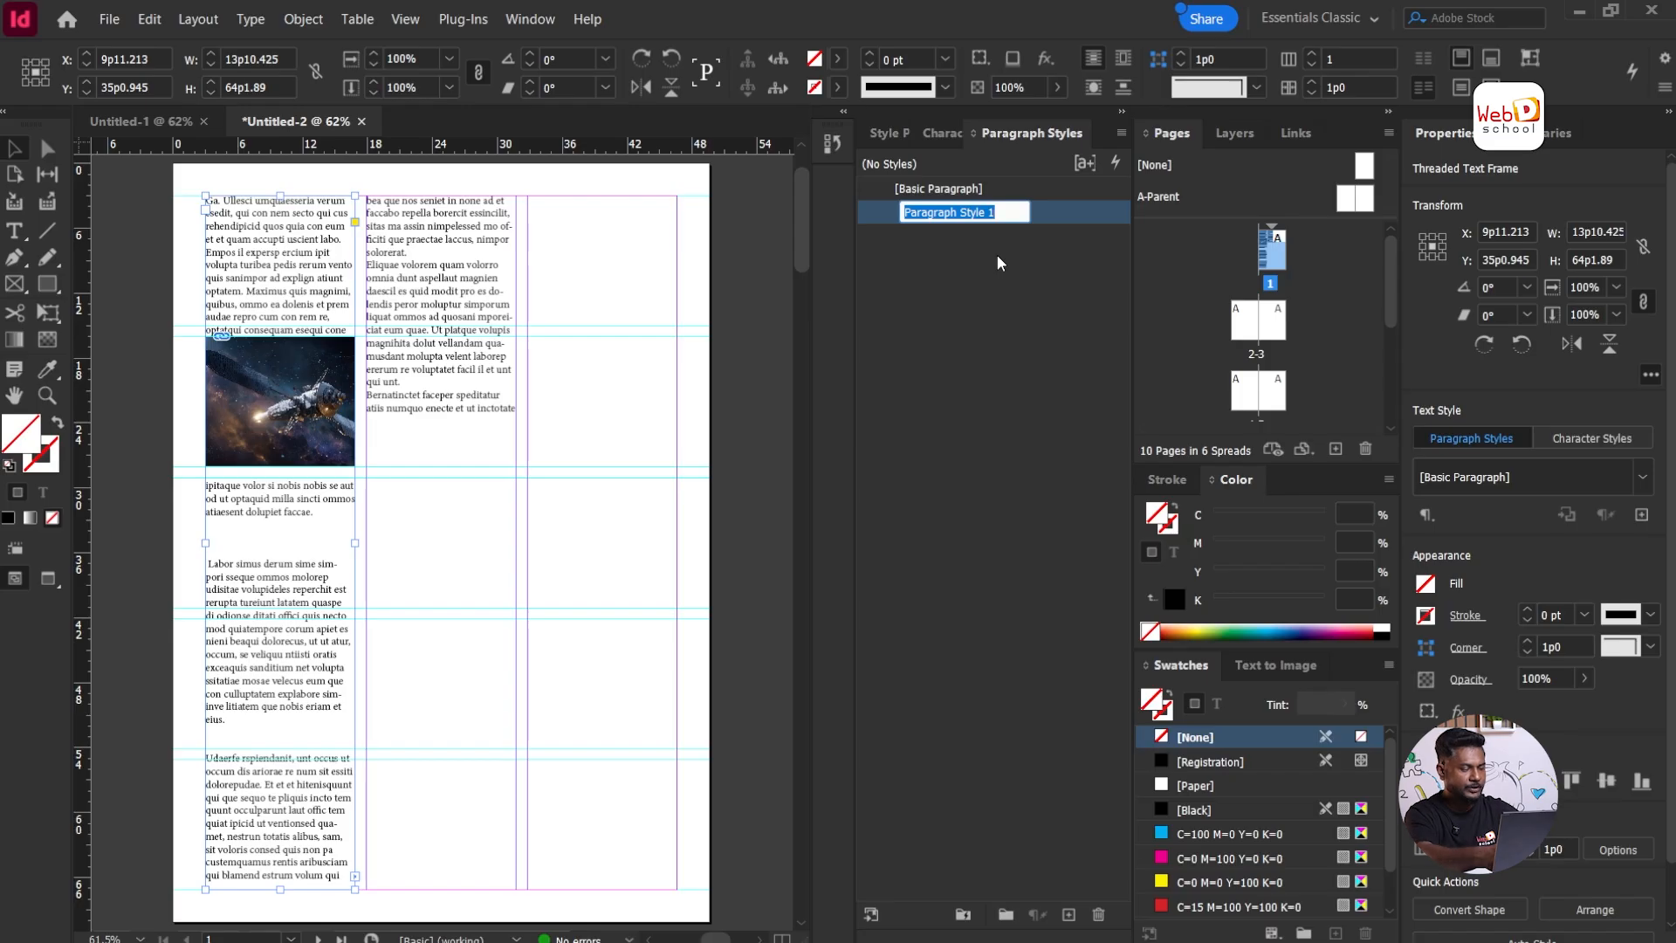
type("P")
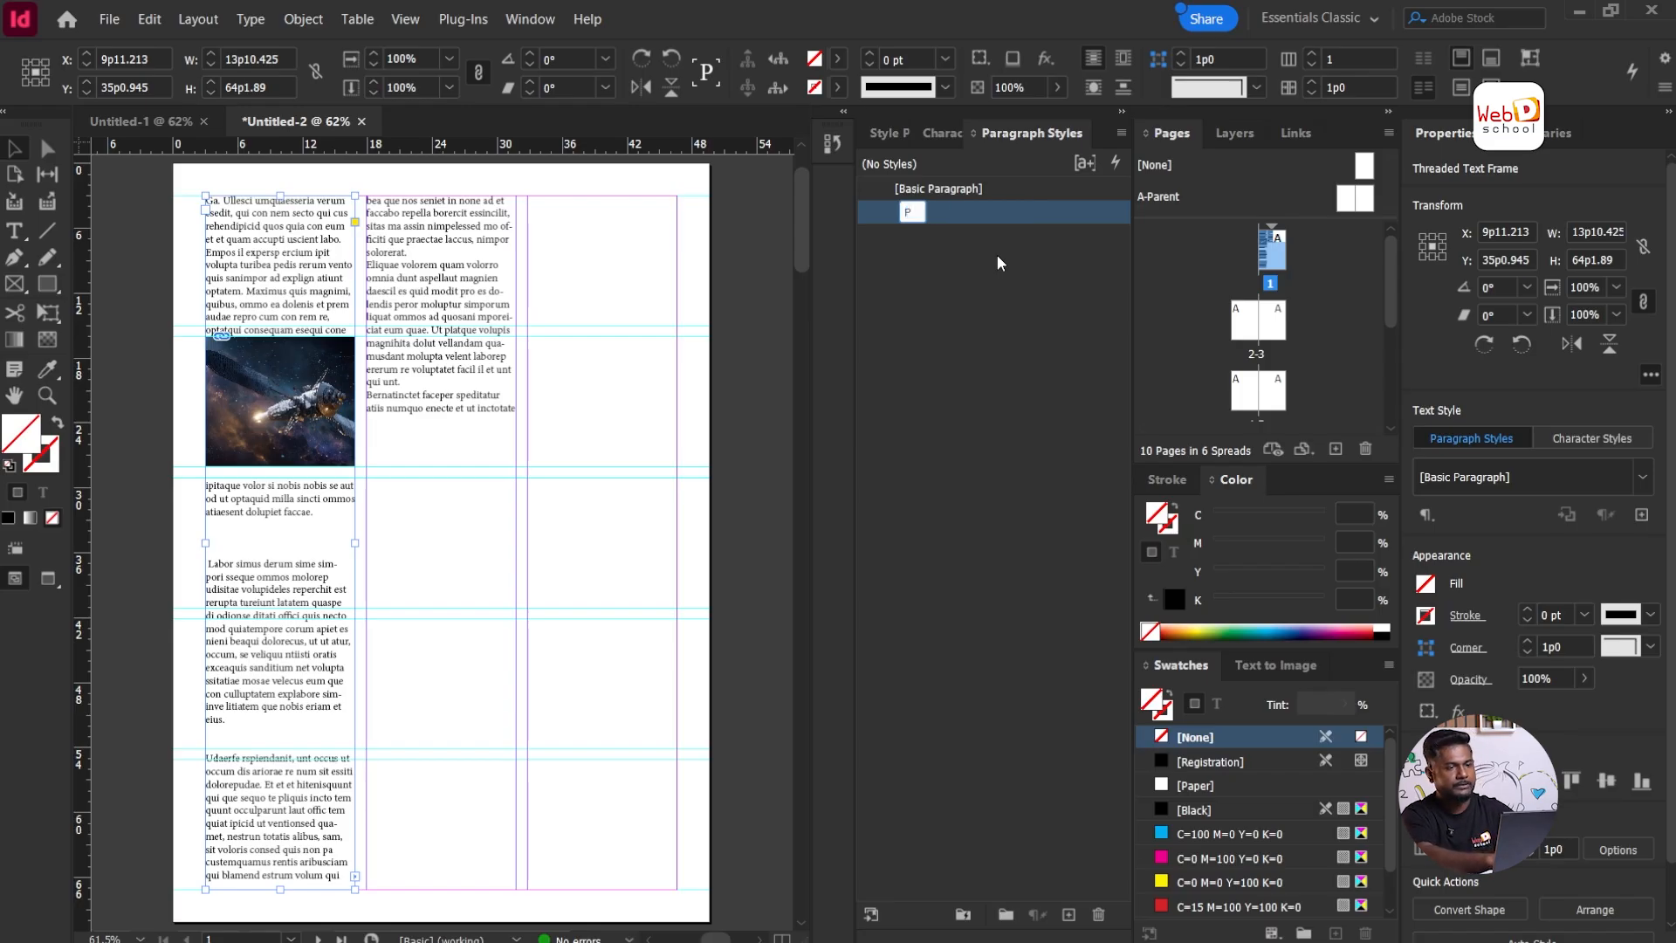
type("ara 1 Content.")
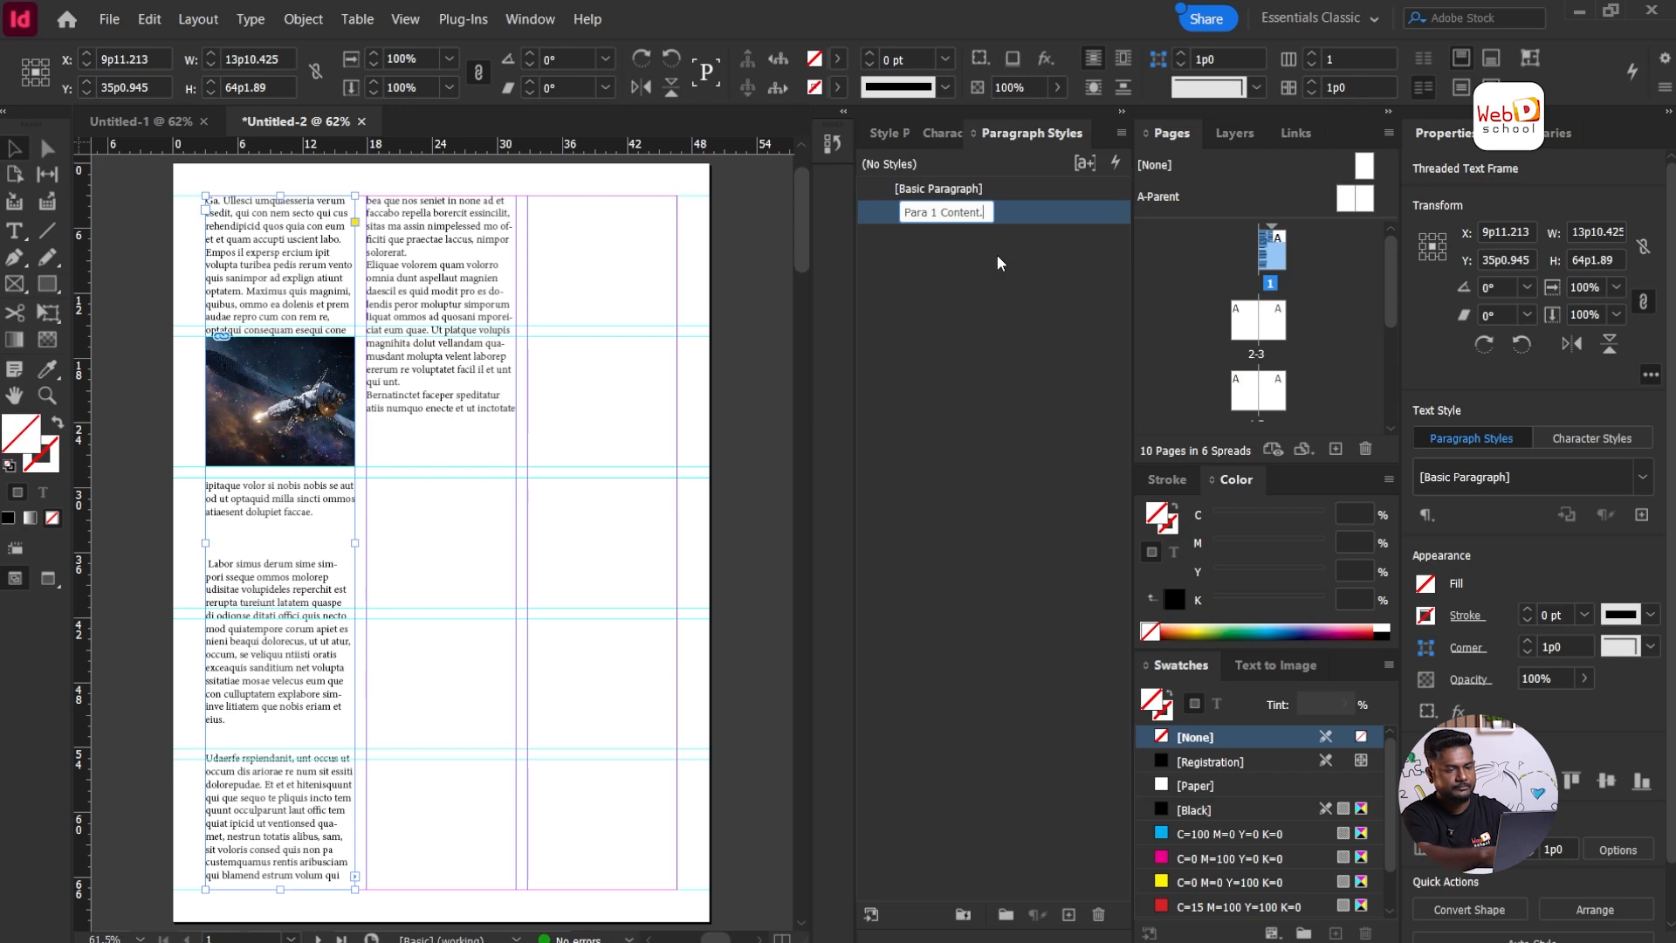
key("Return")
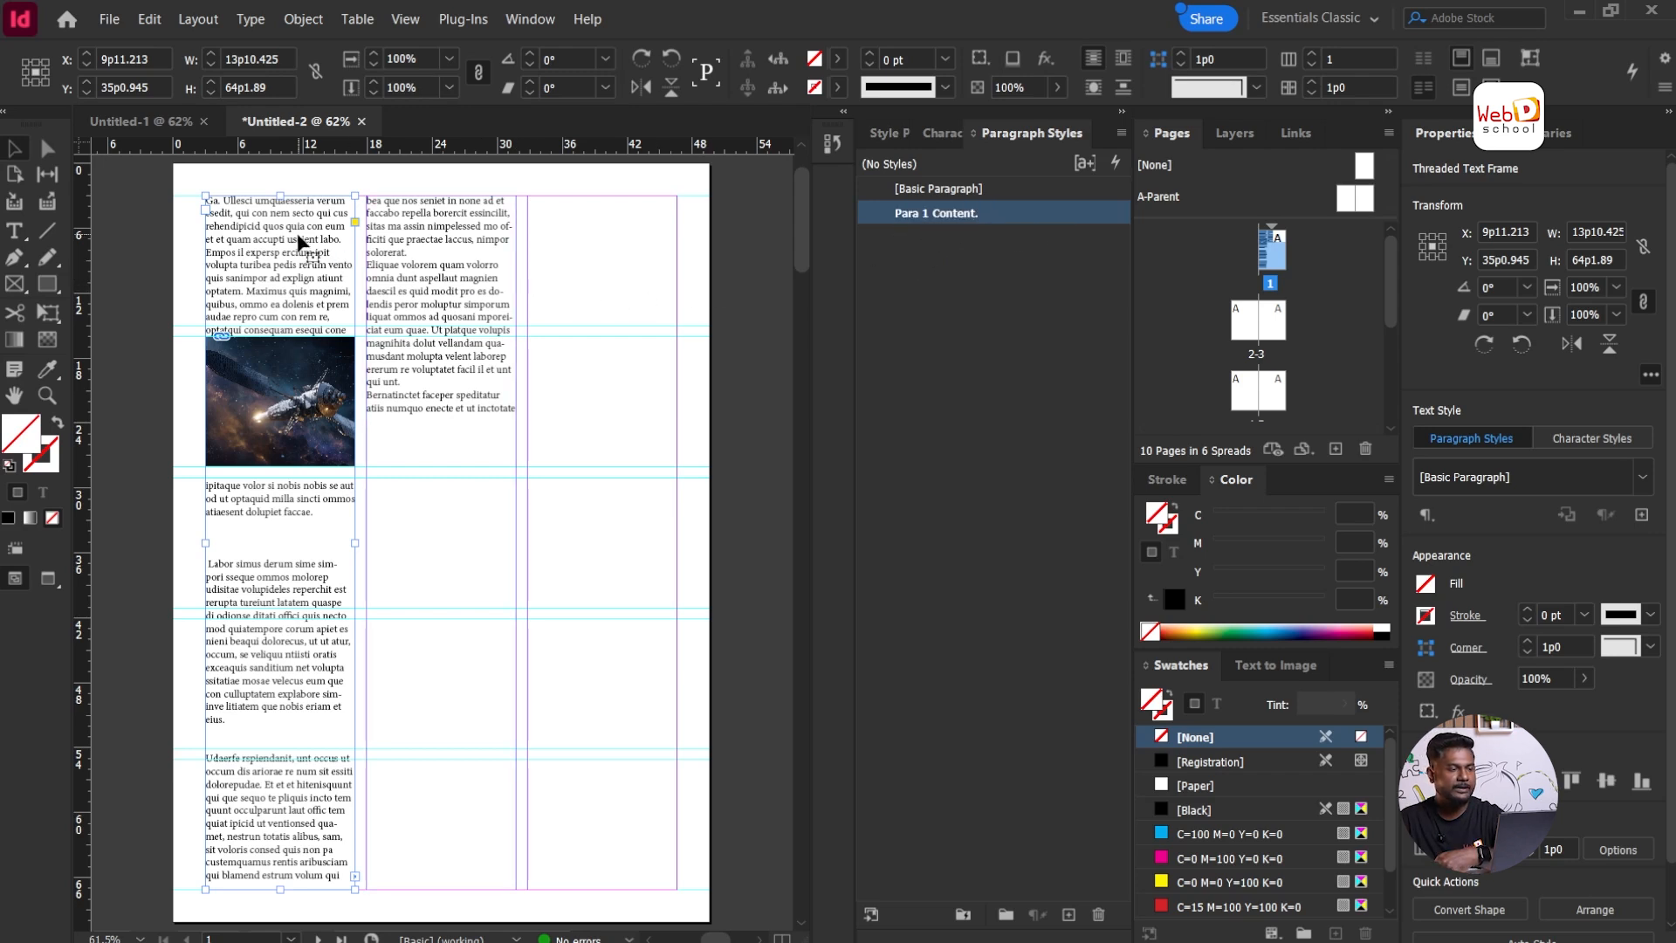
Step: Open the style options of the "Para 1 Content." paragraph style
double_click(1028, 215)
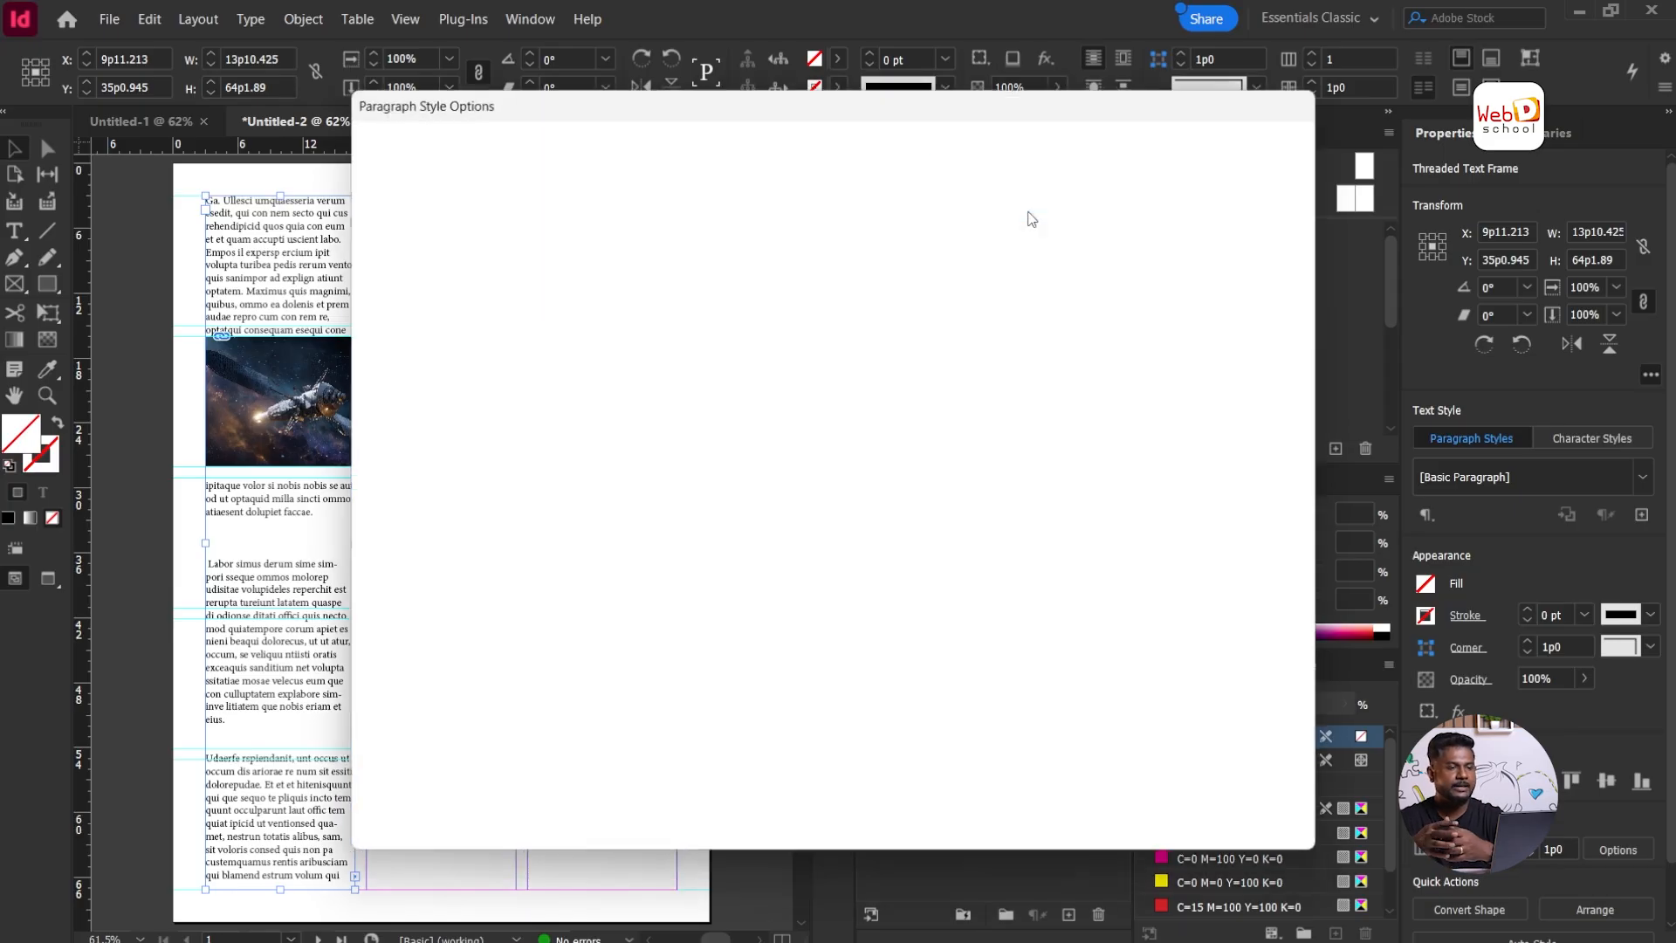